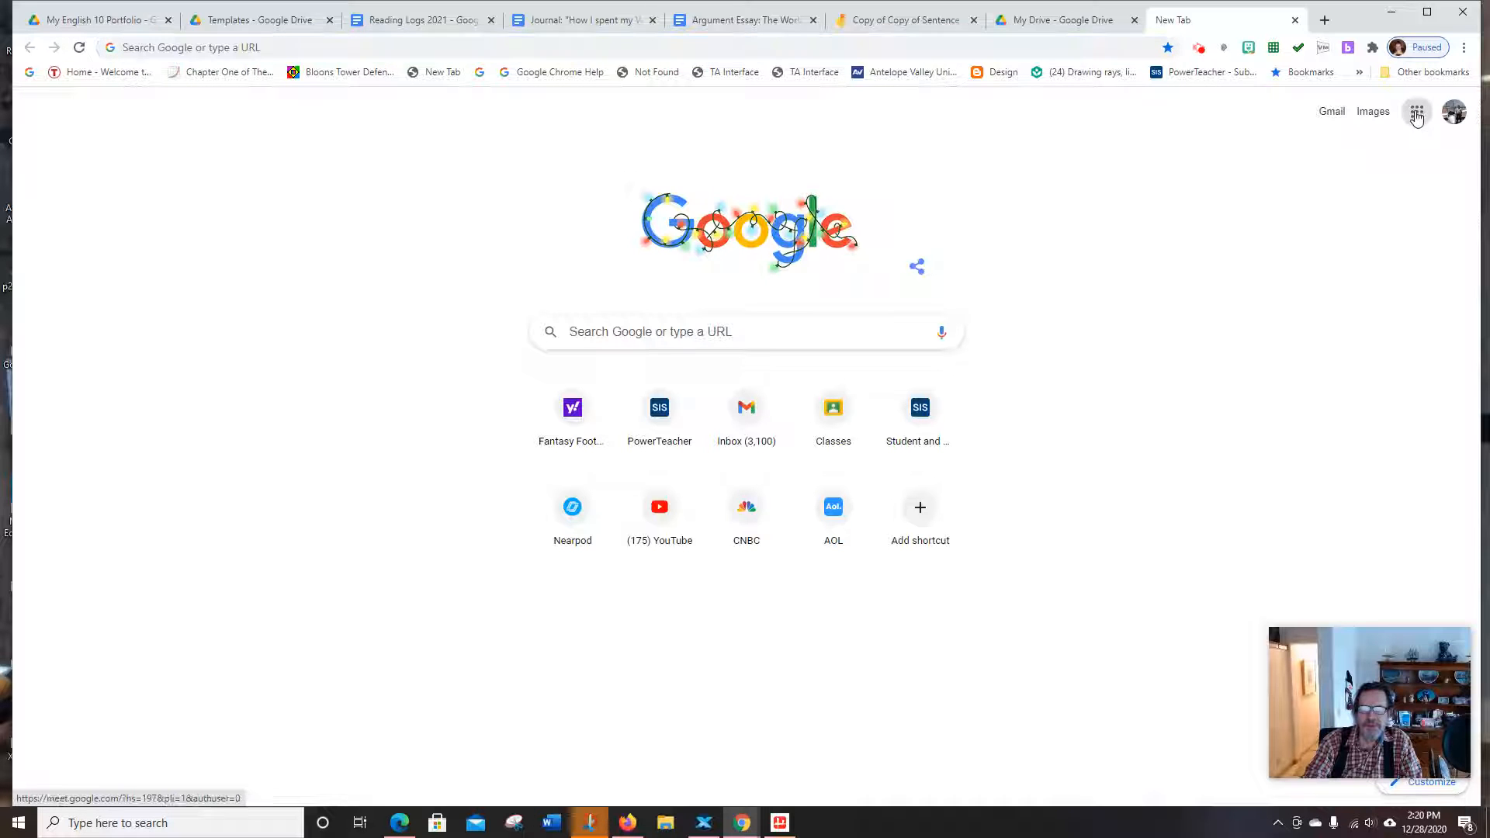
Open Google Drive from the Google apps grid on the New Tab page
click(1417, 112)
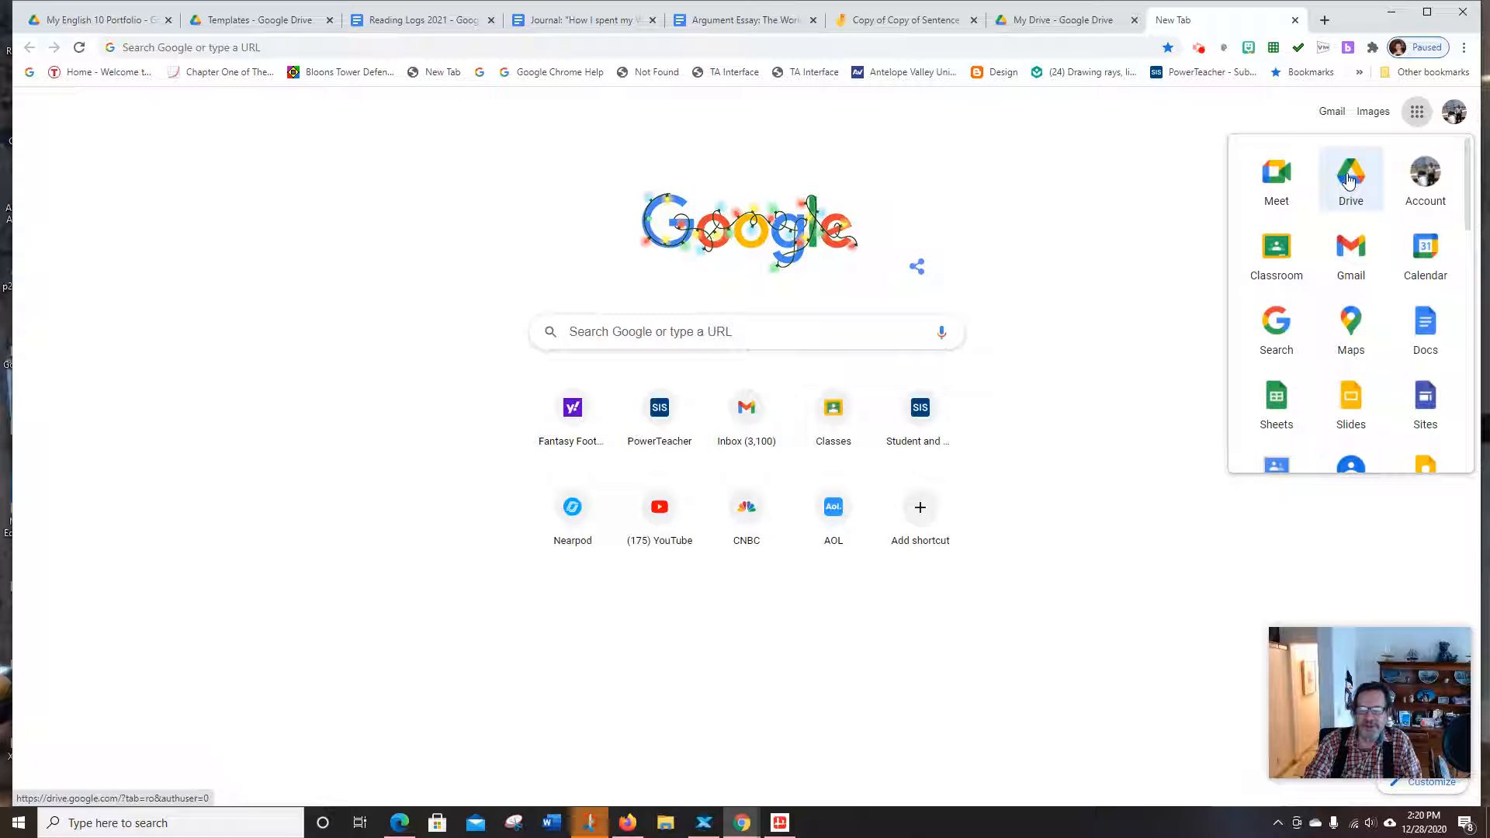
click(1351, 179)
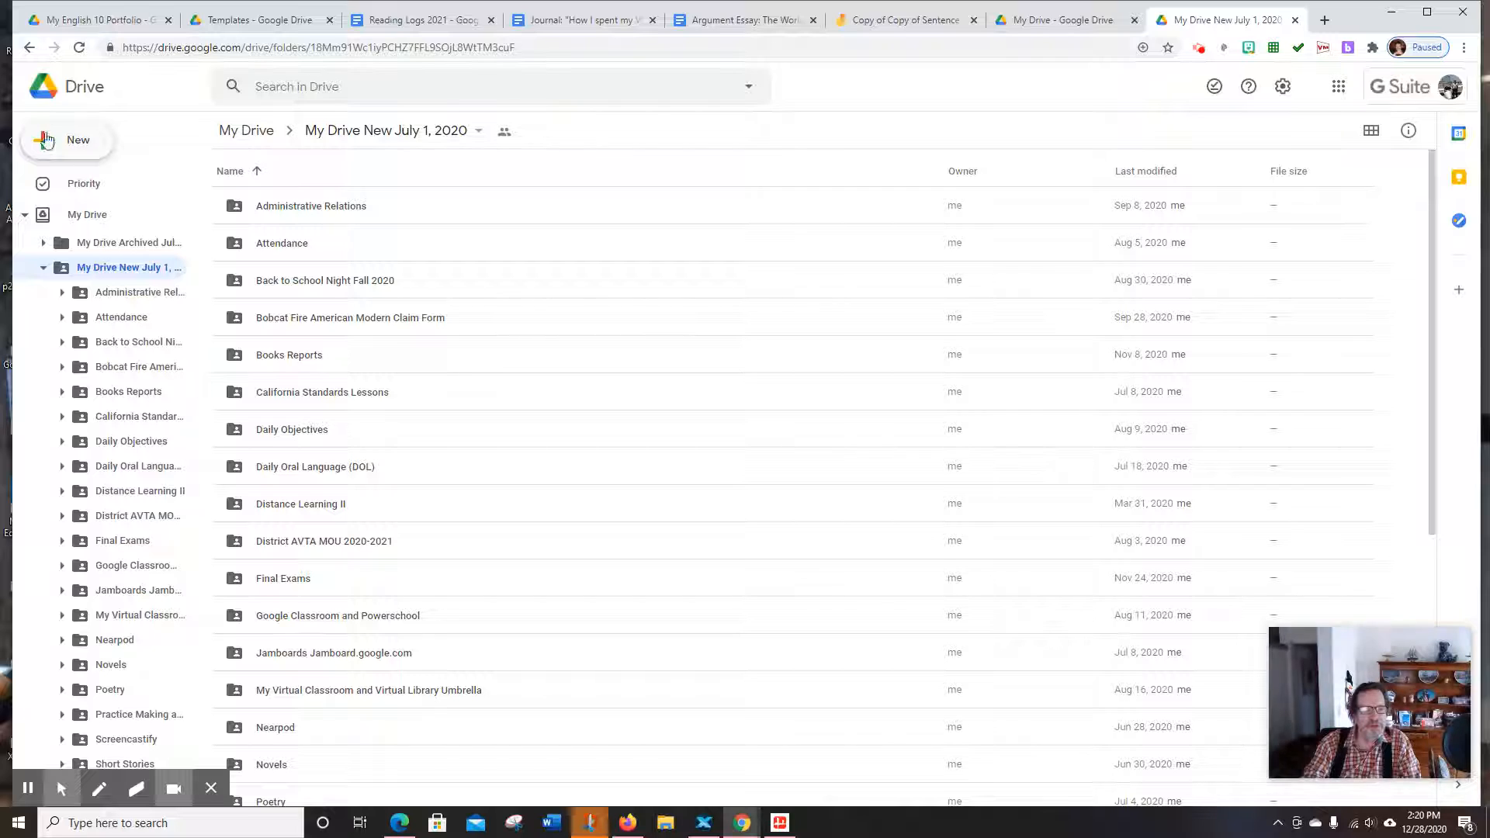
Create a new folder named 'May English 10 Portfolio 2021', fixing the typo in the name
click(46, 140)
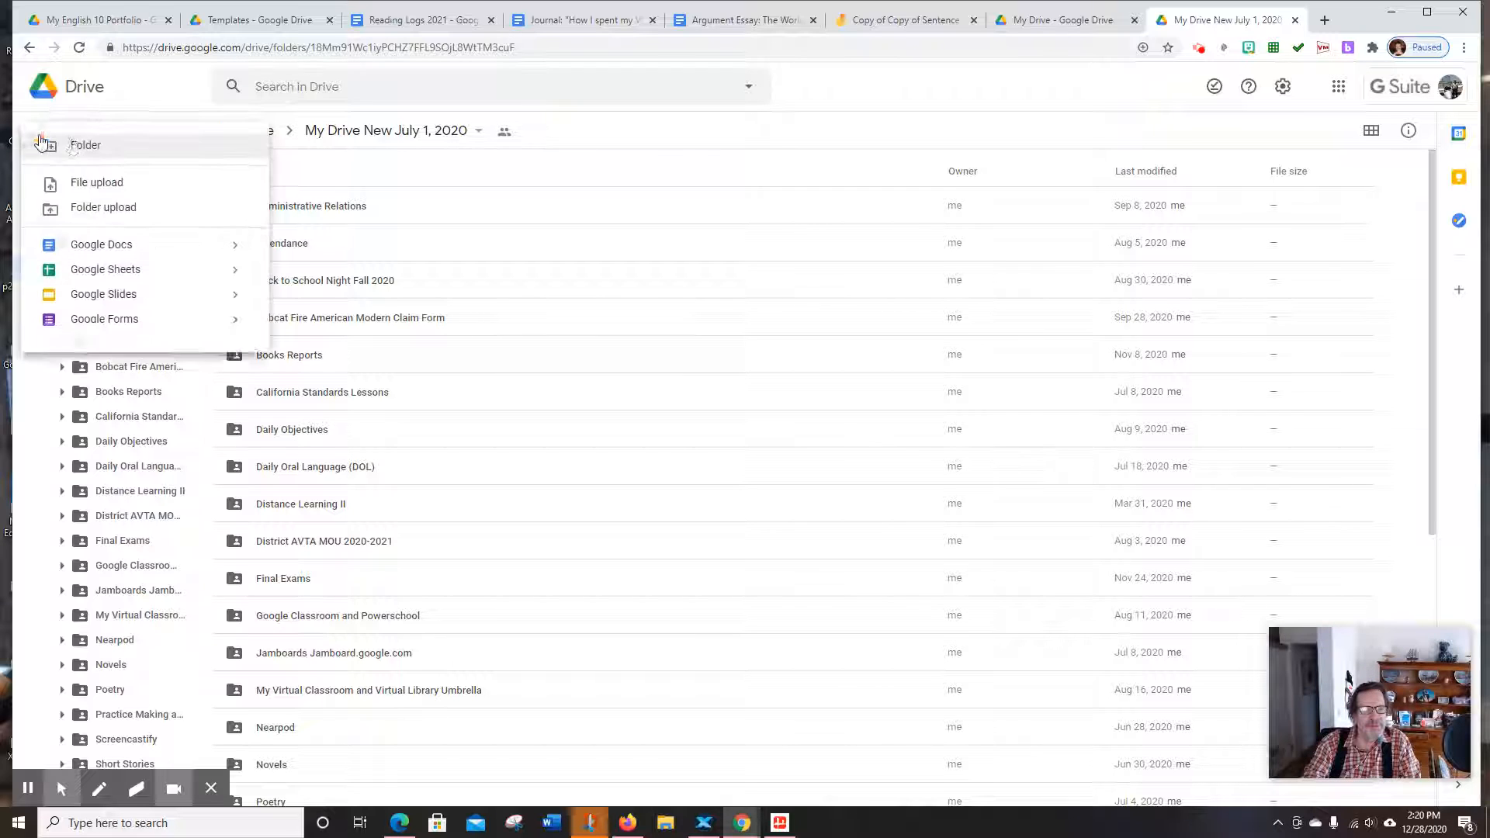
click(83, 149)
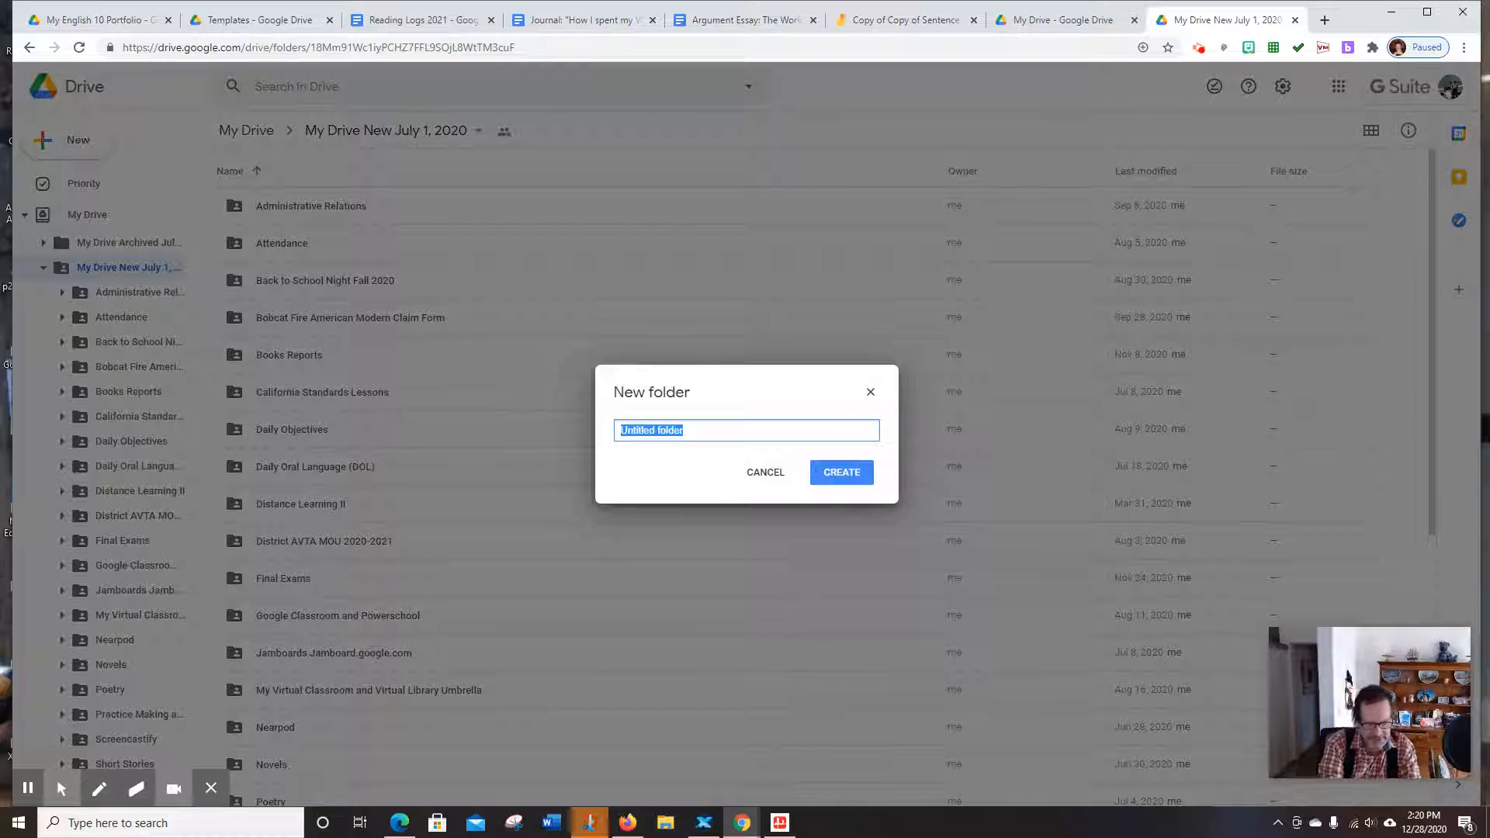
text(May)
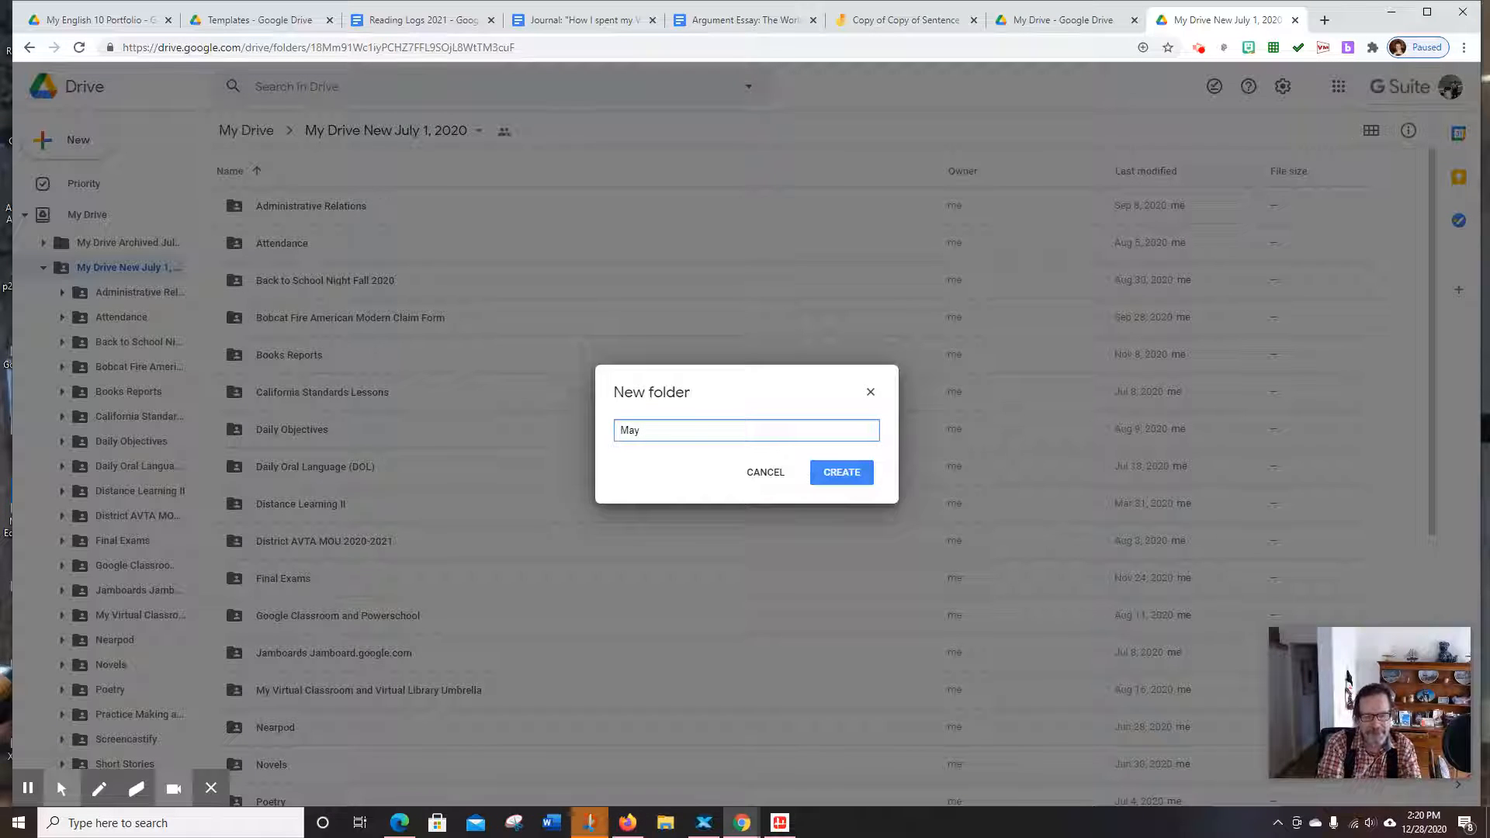
text( English 10)
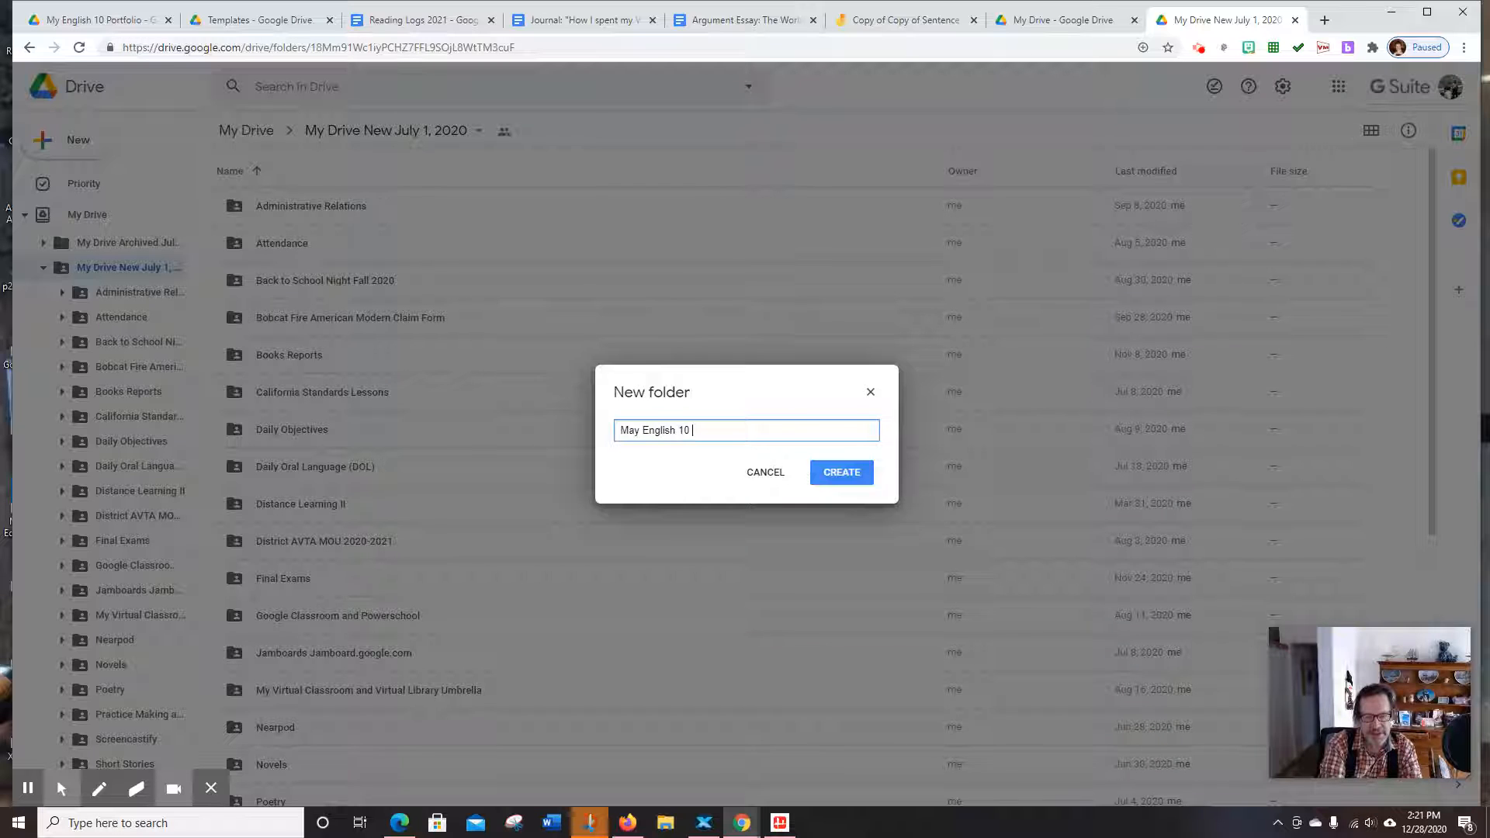
text( Portfloi)
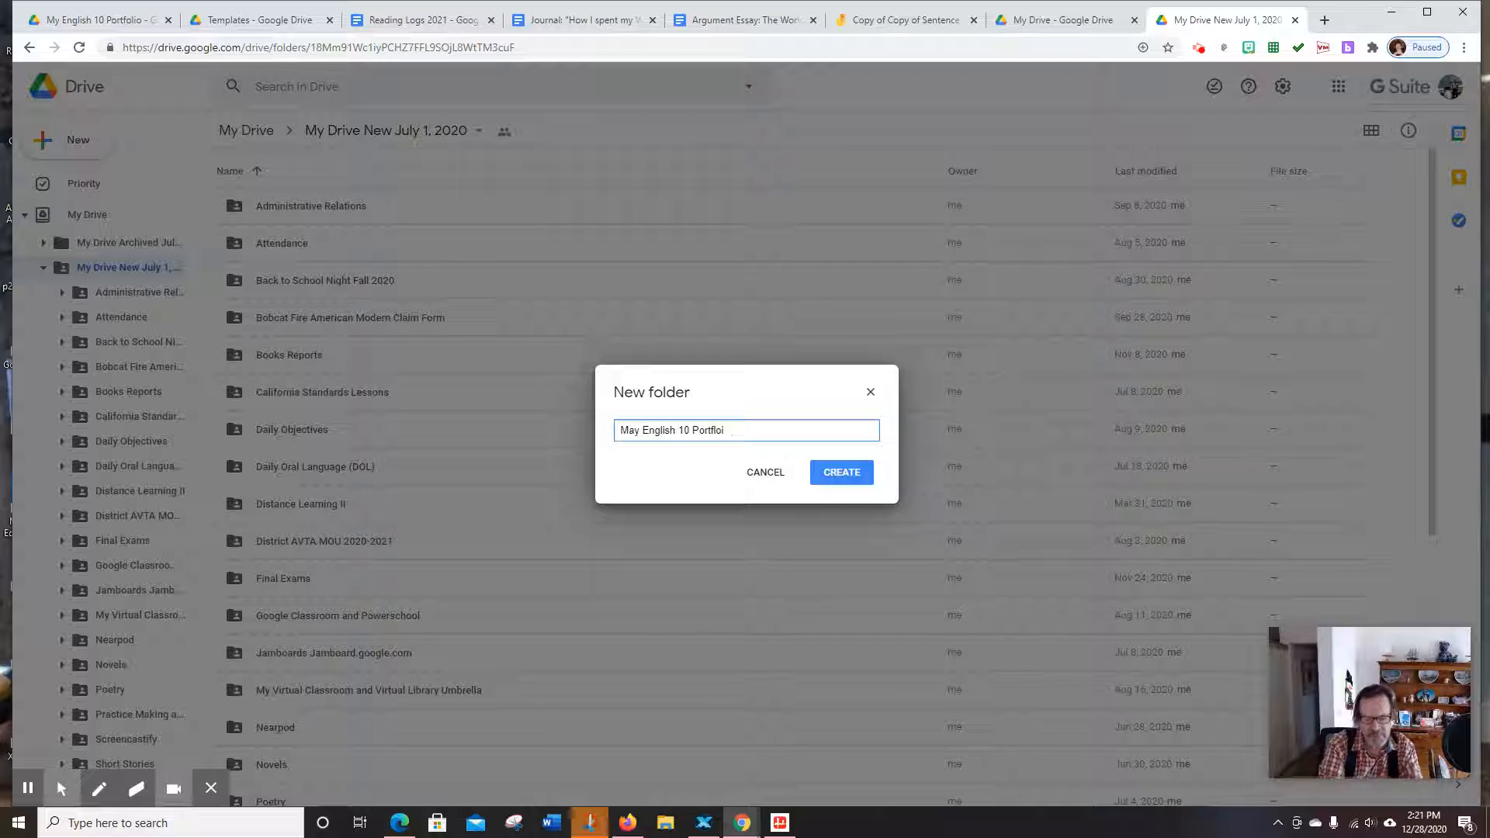
key(BackSpace)
key(BackSpace)
key(BackSpace)
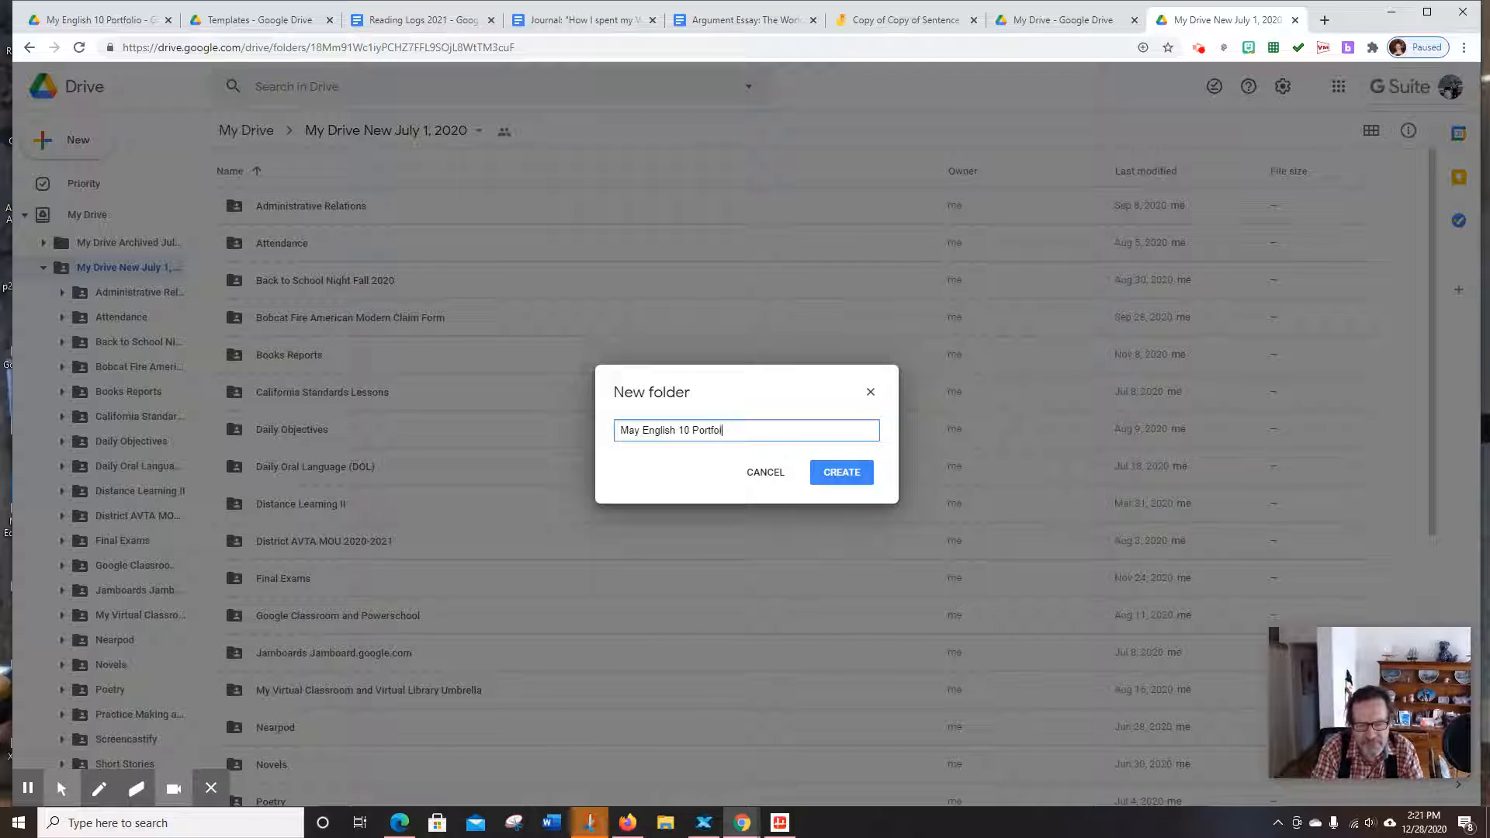
text(olio 2021)
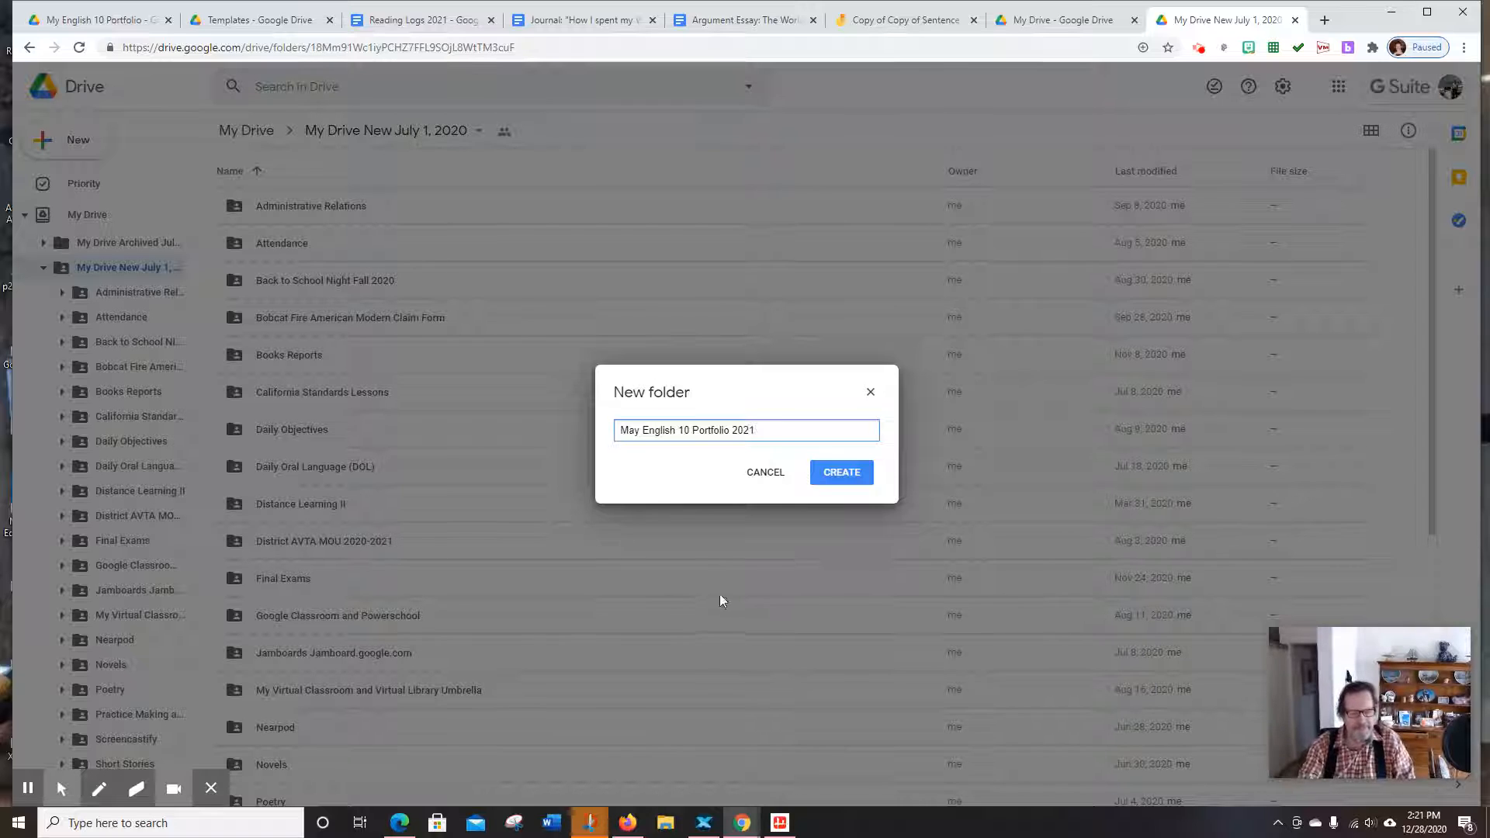
click(843, 474)
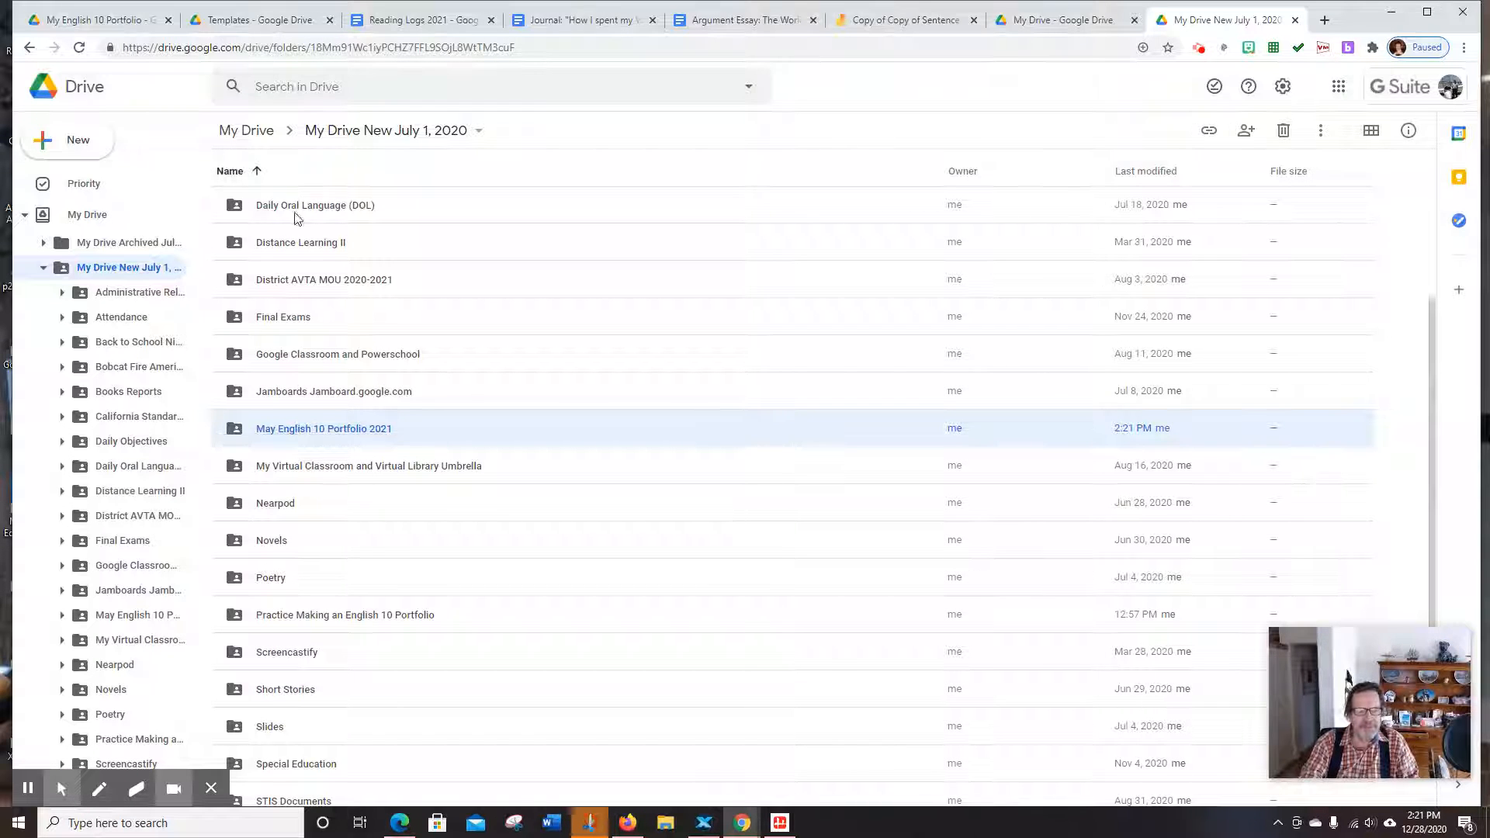
scroll(295, 365, up, 2)
scroll(298, 495, down, 3)
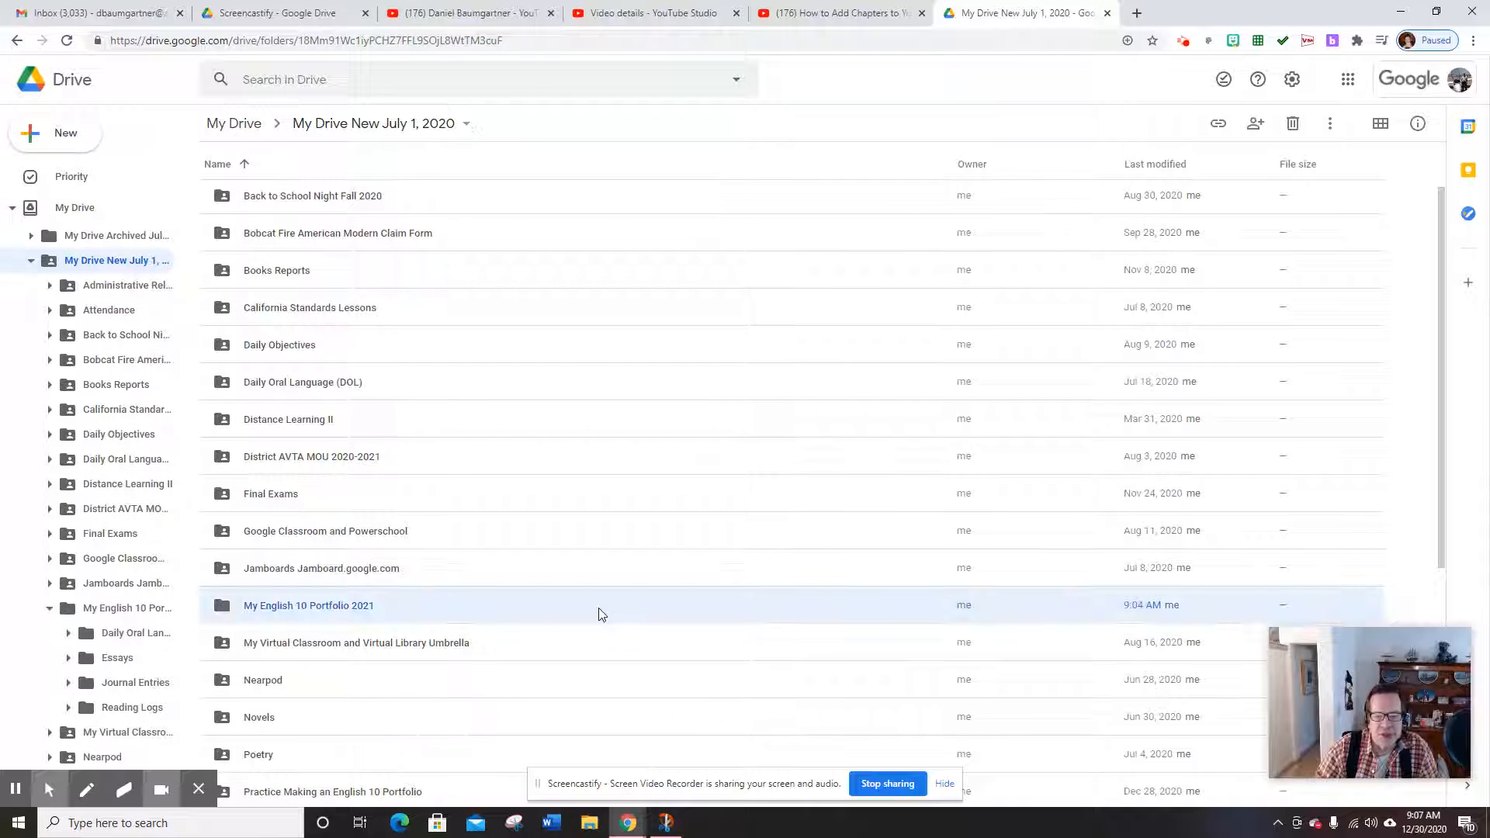
Share the My English 10 Portfolio 2021 folder with another account's e-mail address
right_click(439, 610)
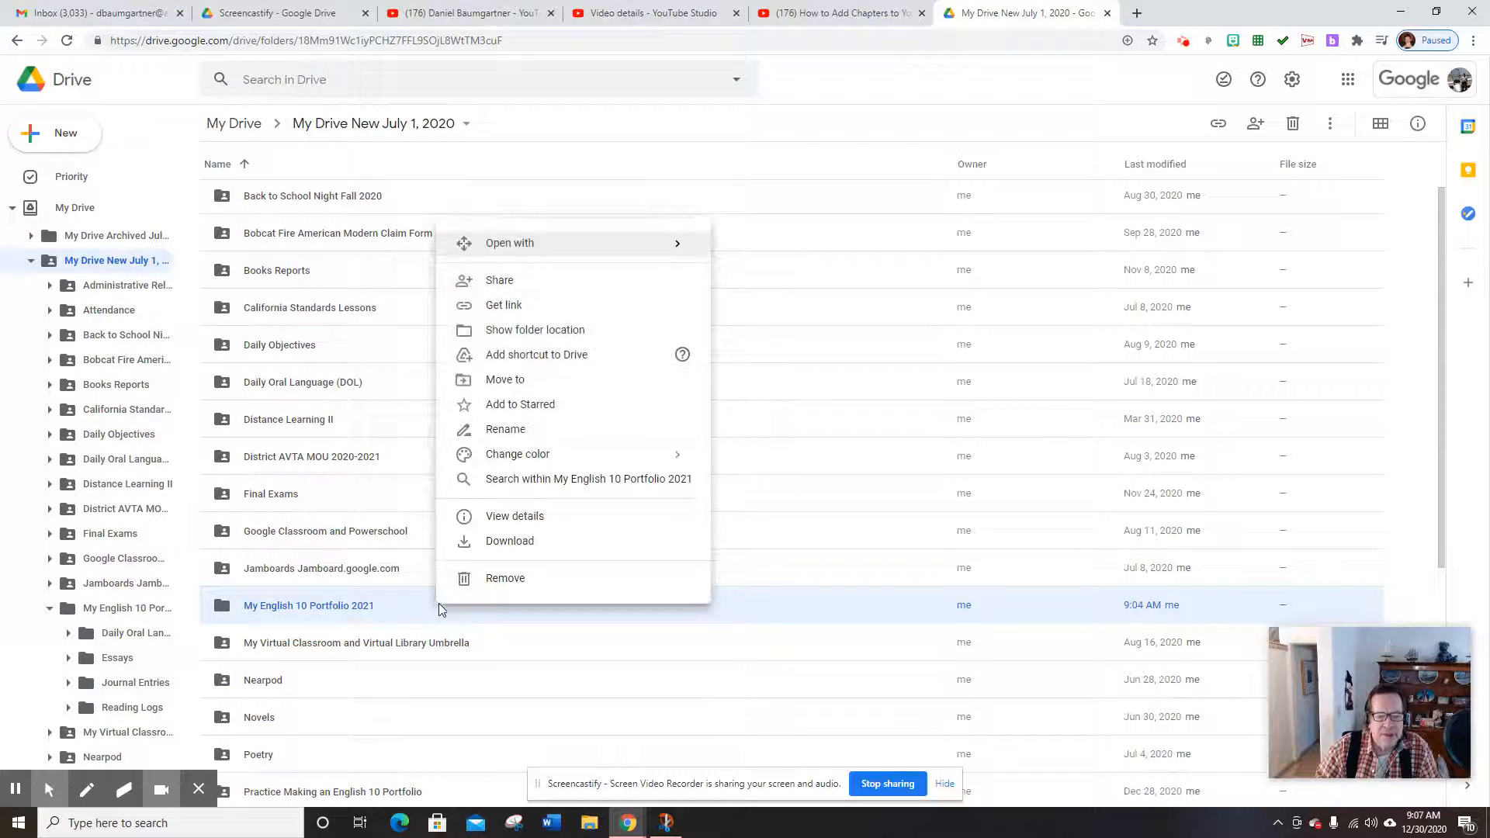
click(504, 281)
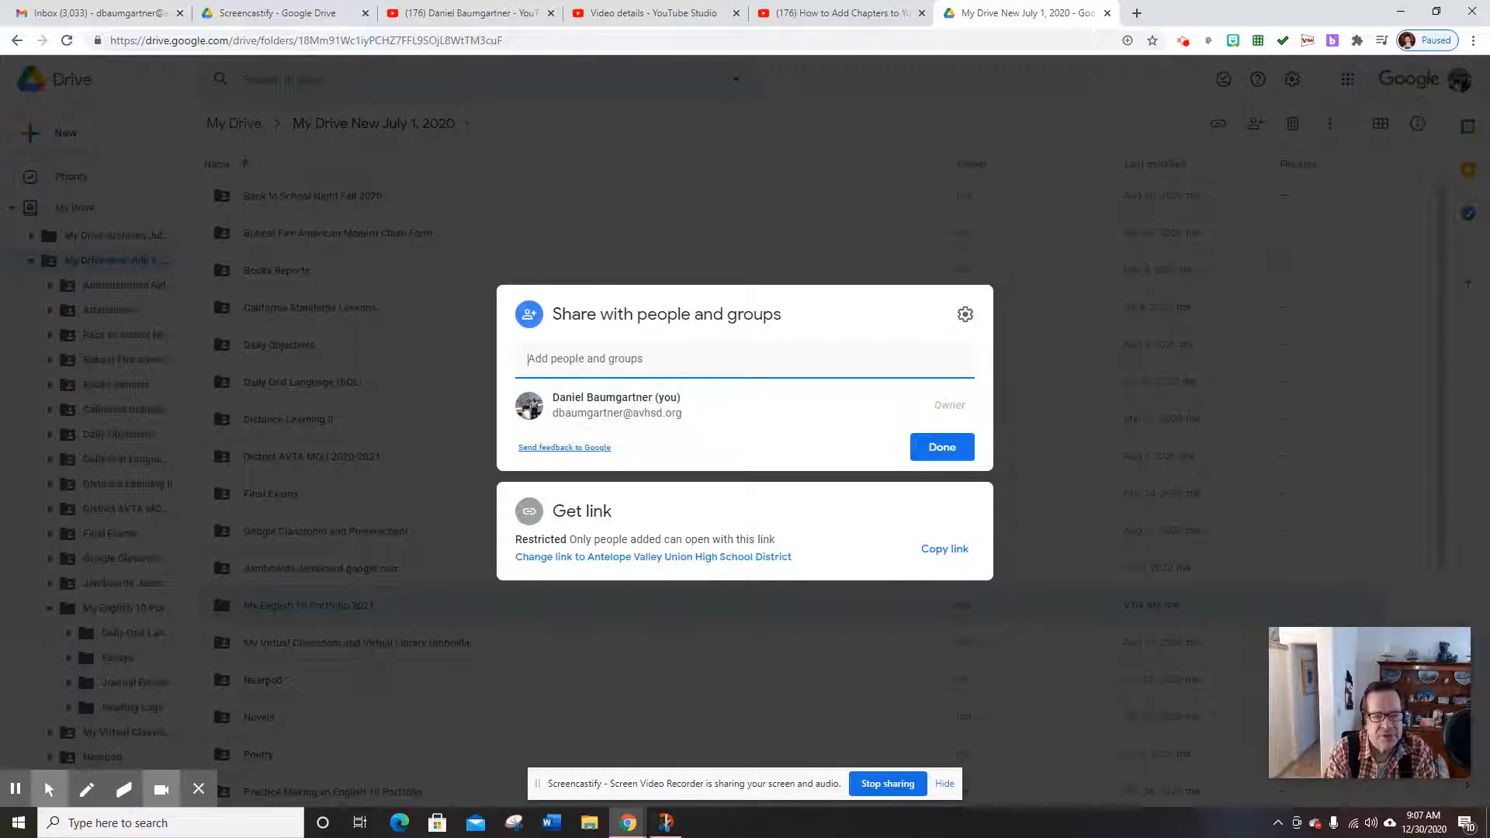
key(ctrl+v)
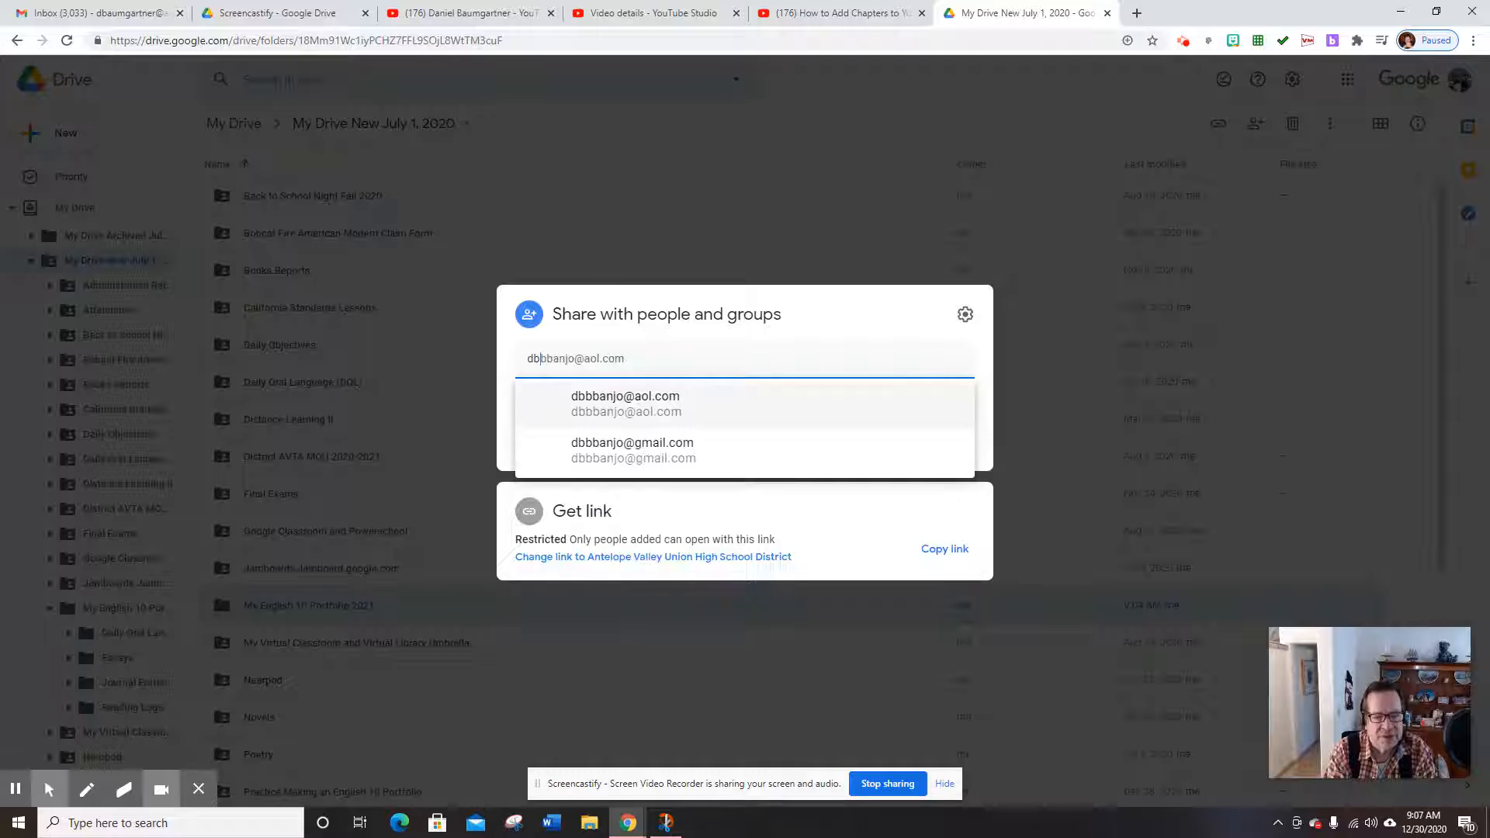
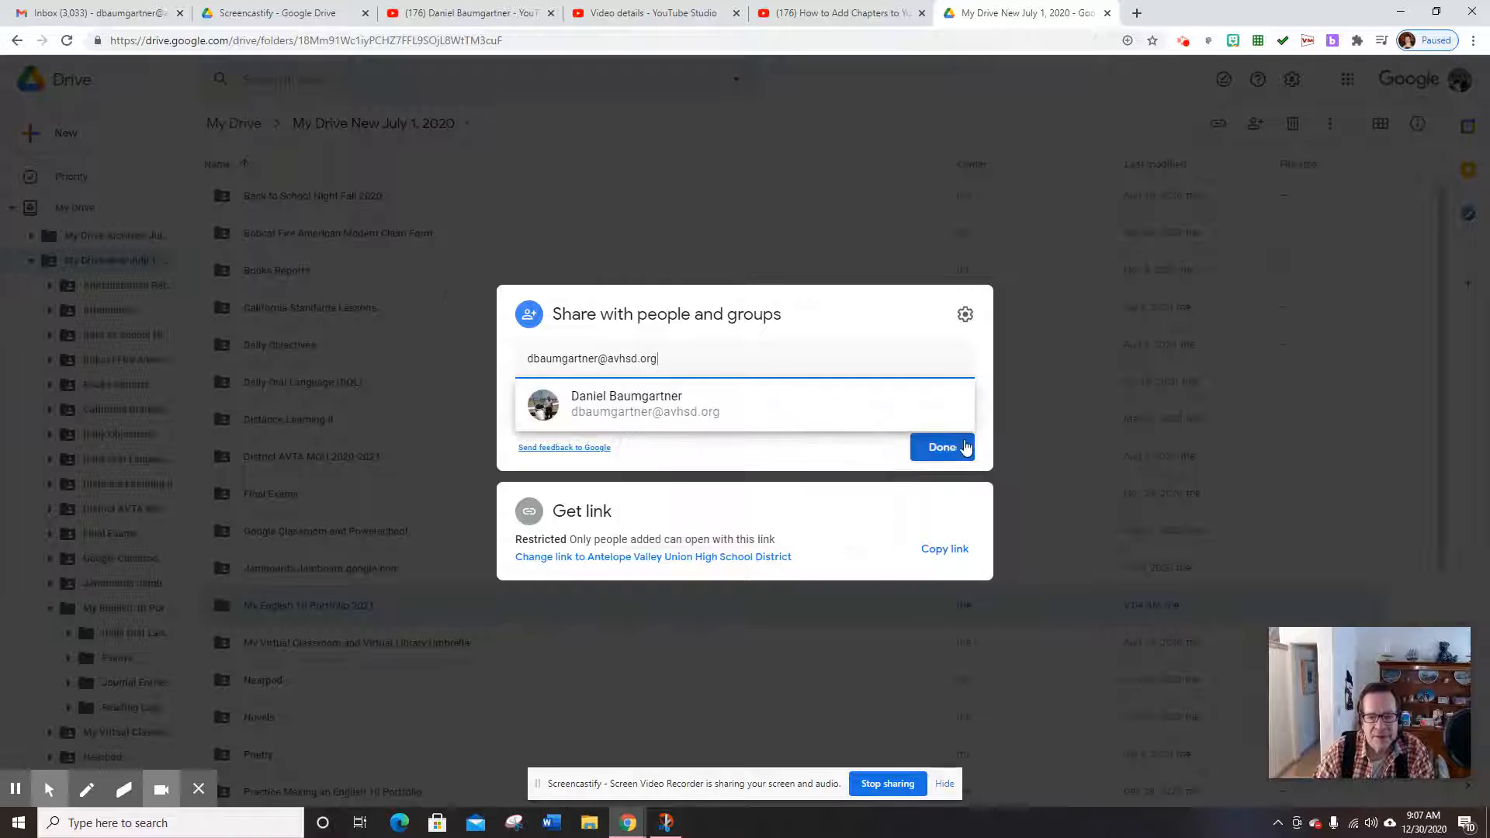
click(966, 448)
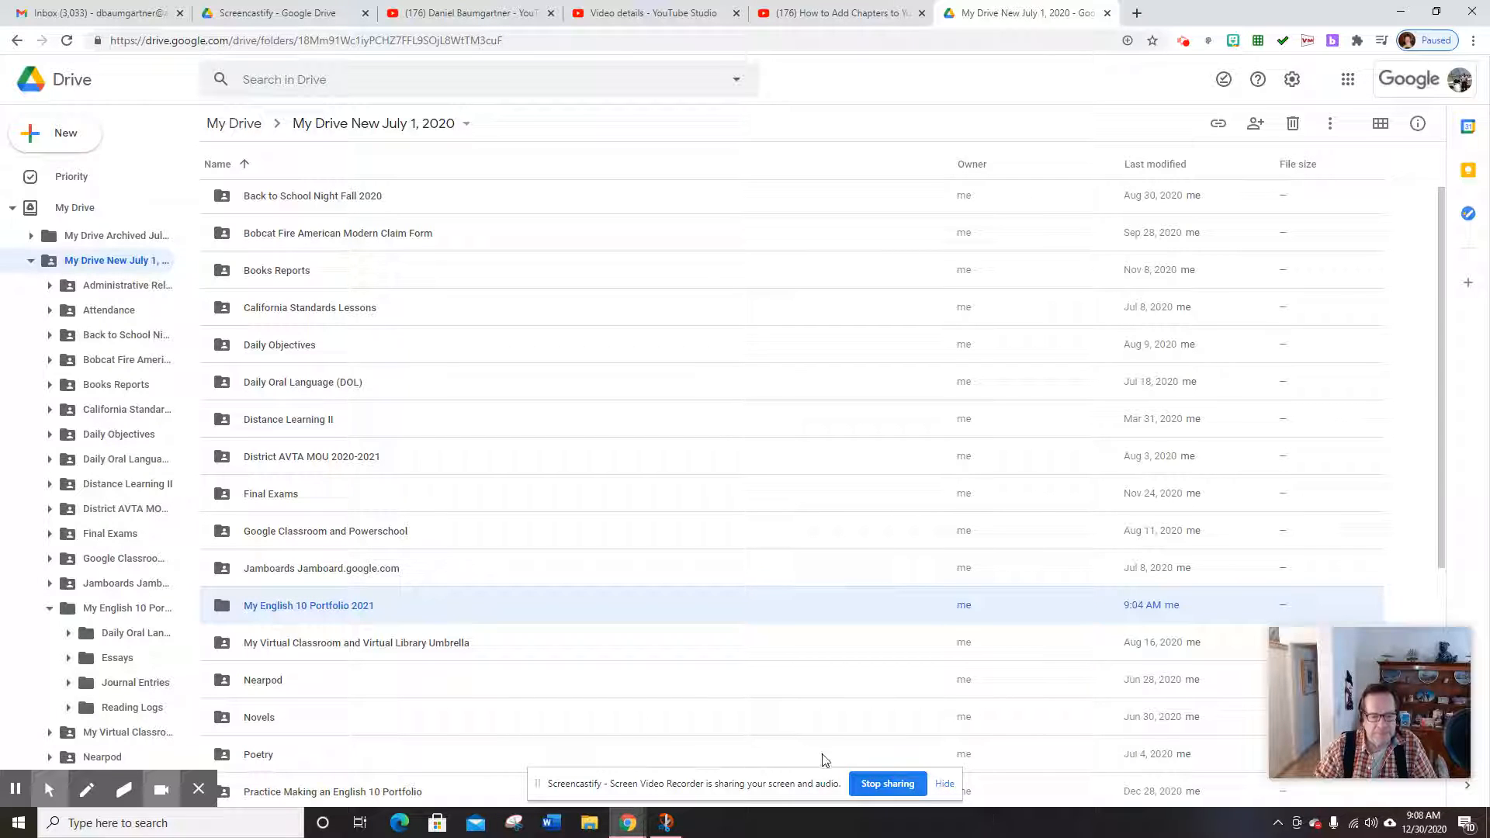
Open the May English 10 Portfolio 2021 folder
click(1184, 45)
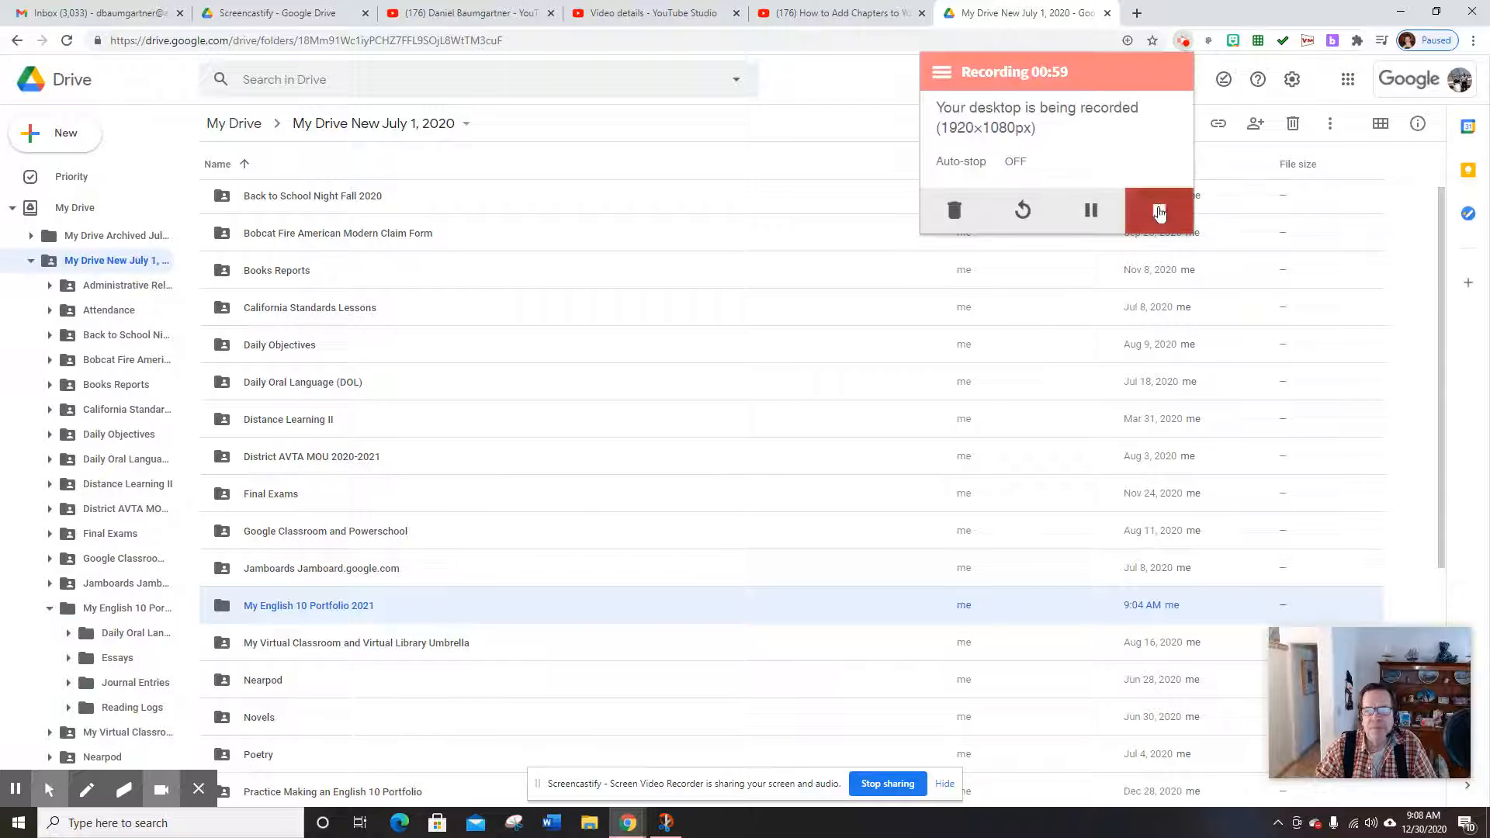
click(1158, 210)
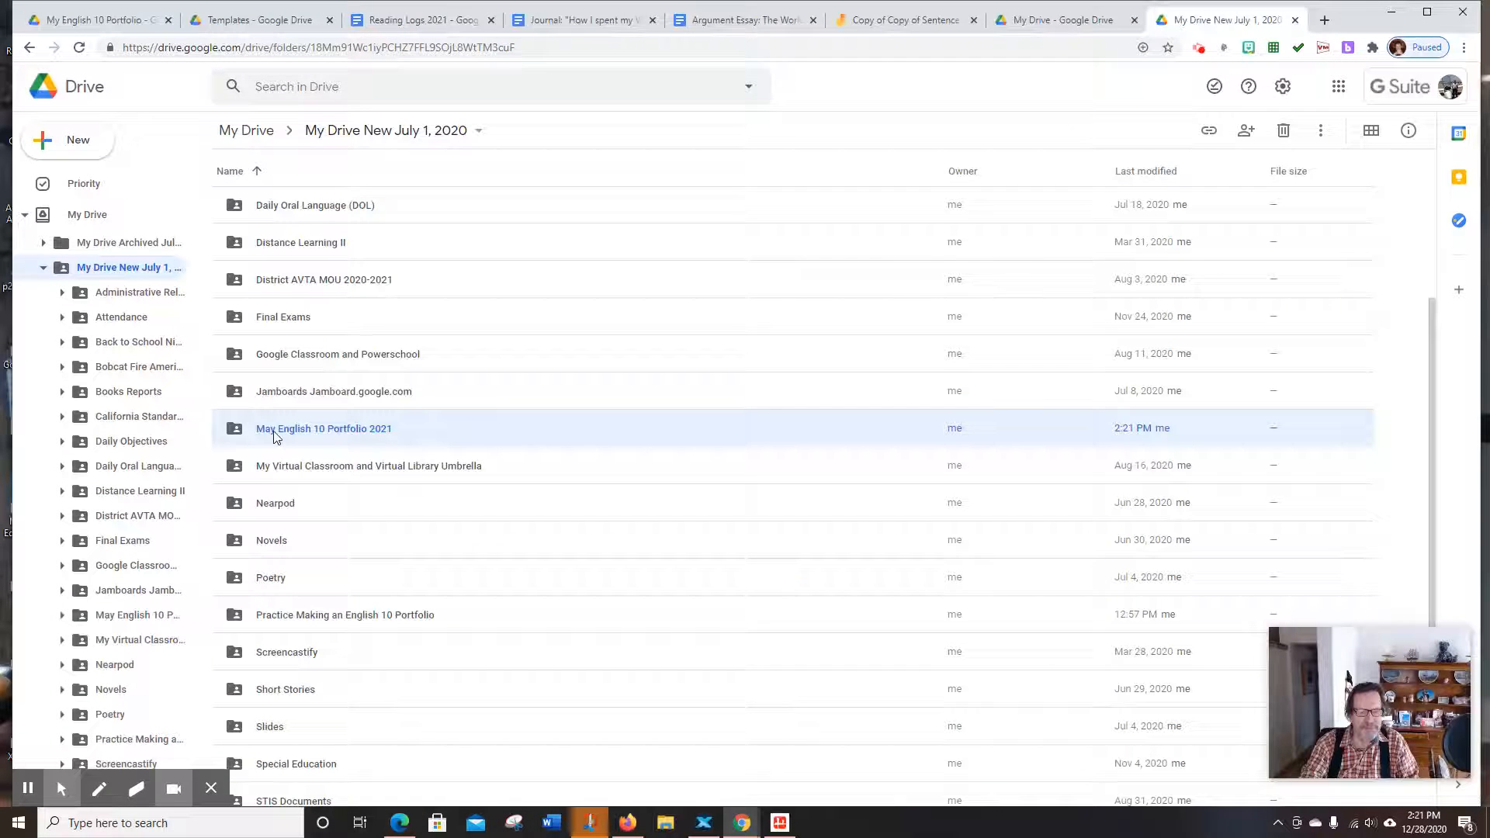
double_click(275, 431)
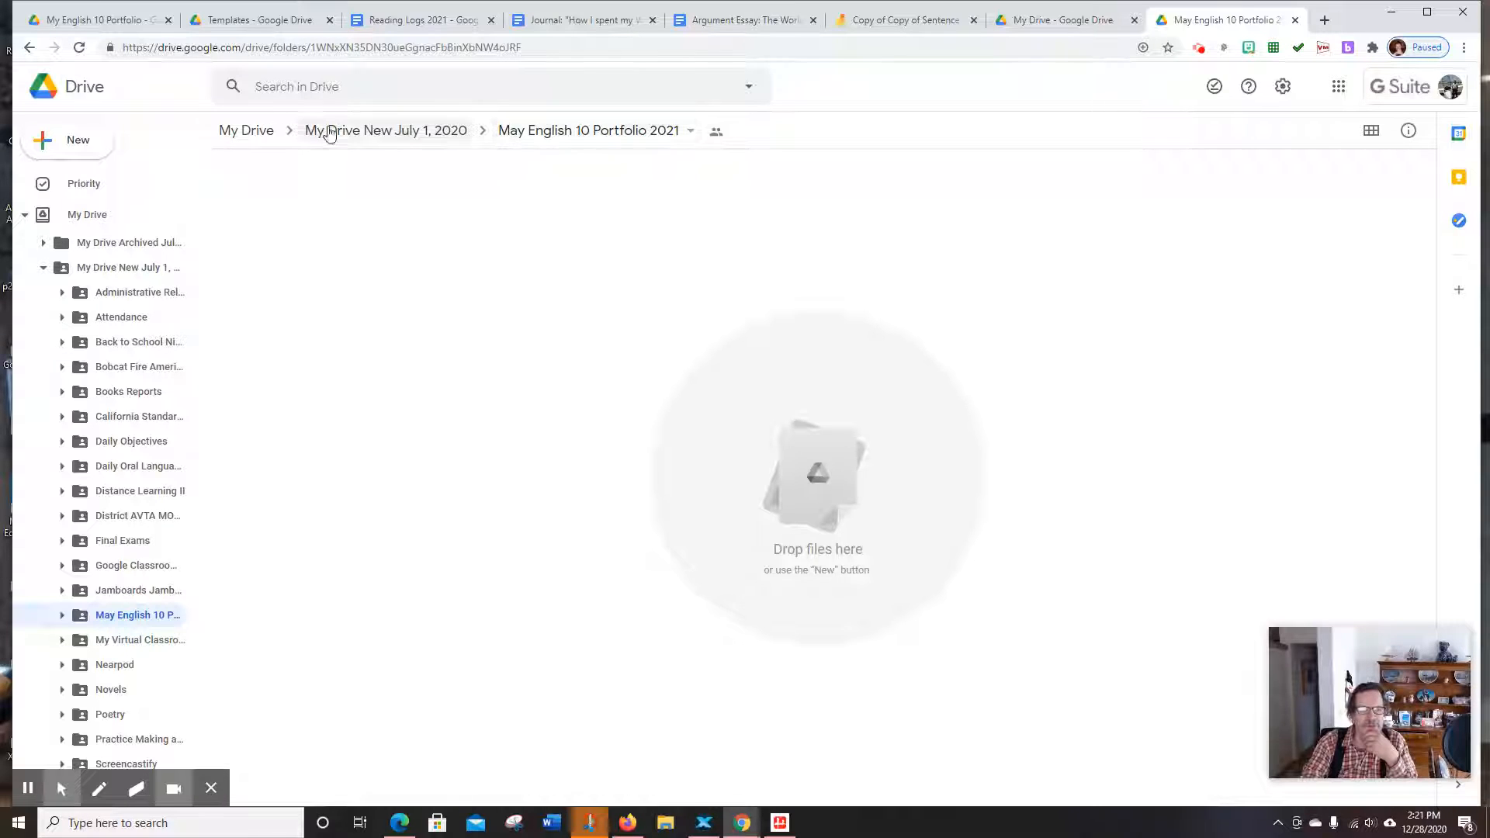
Make a 'Daily Oral Language (DOL)' subfolder inside May English 10 Portfolio 2021
click(66, 141)
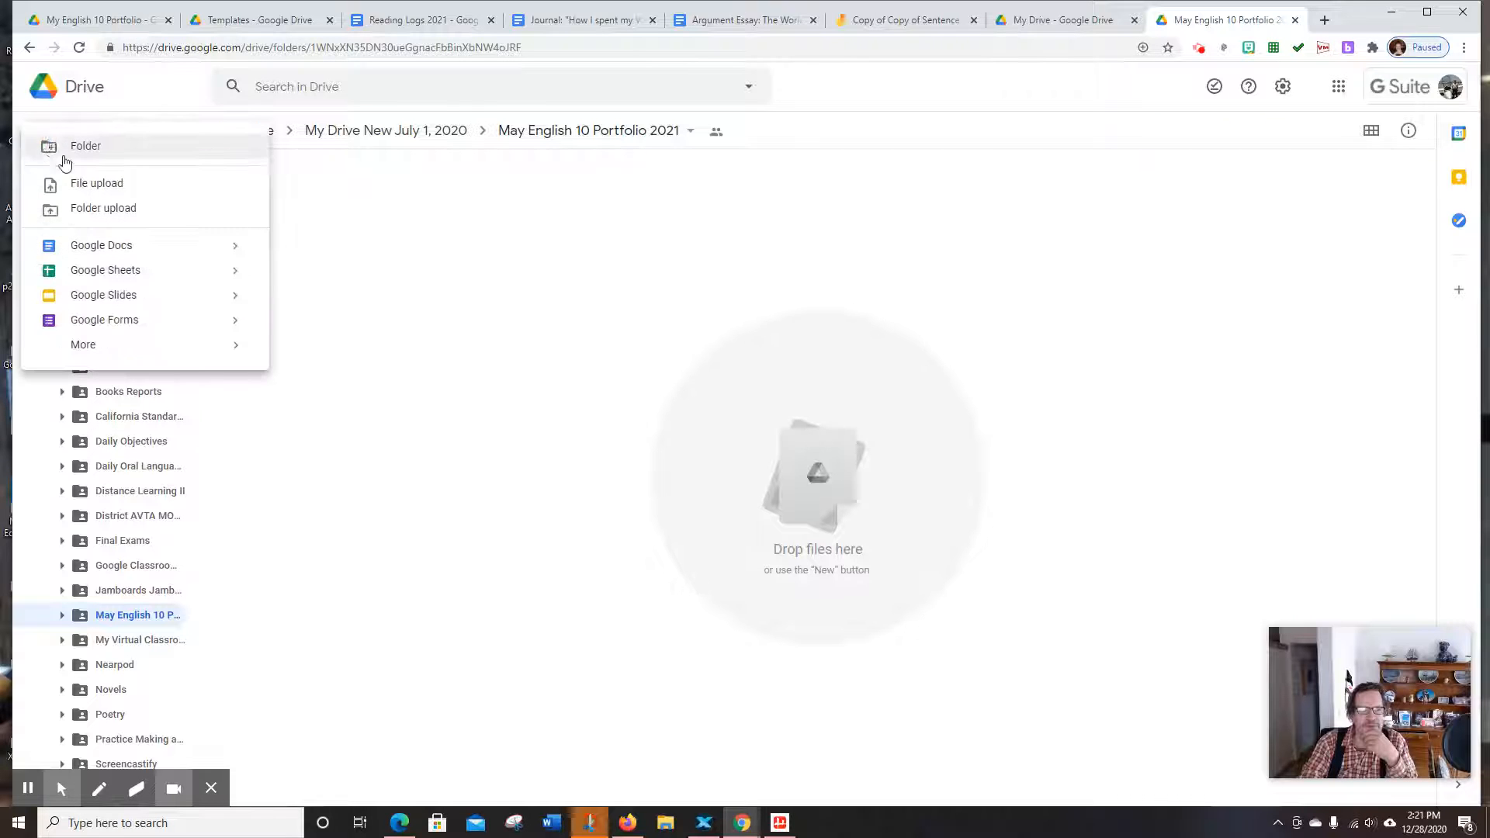
click(86, 147)
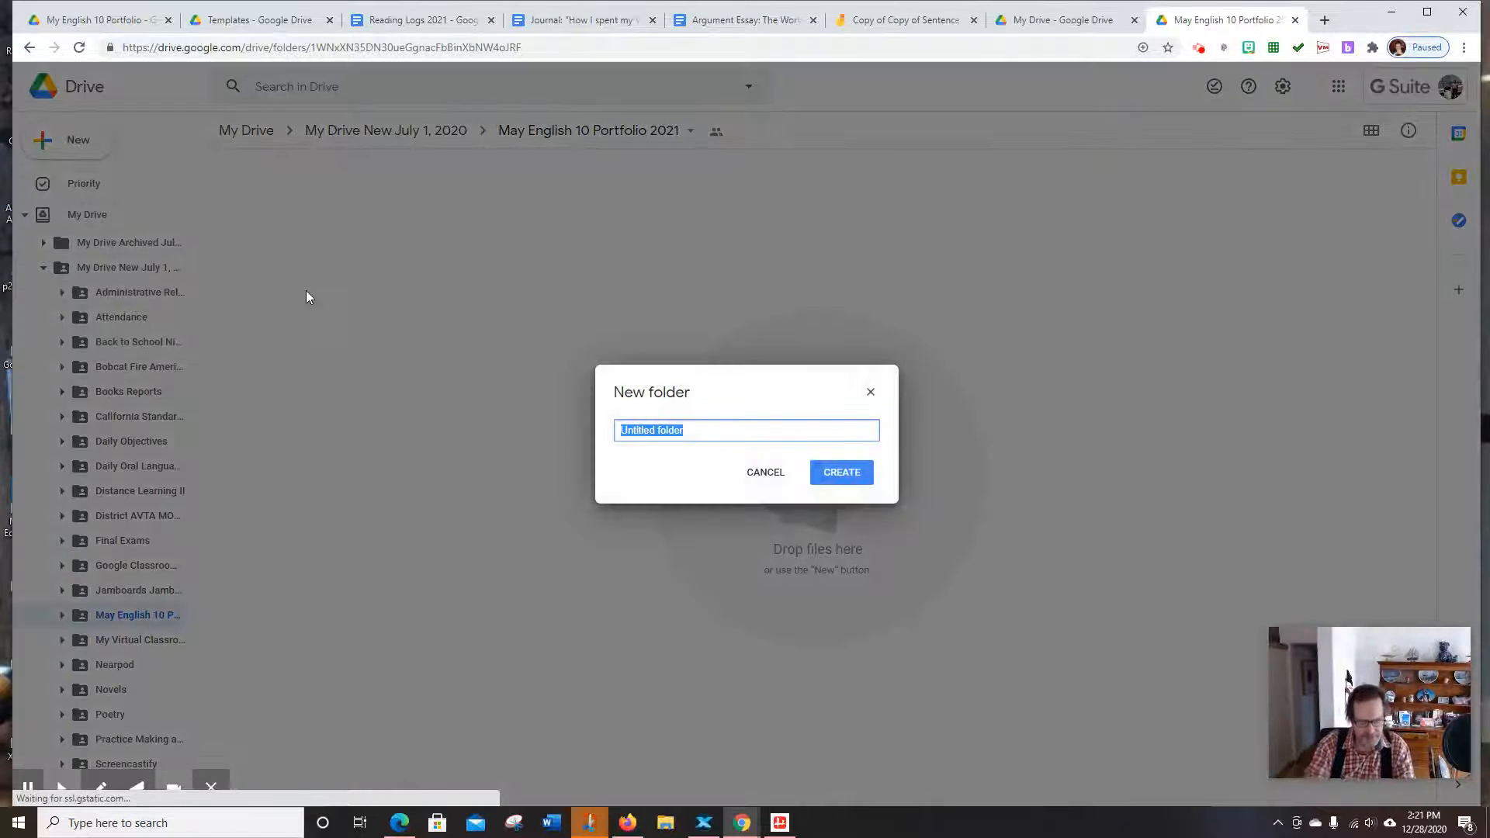
text(/s)
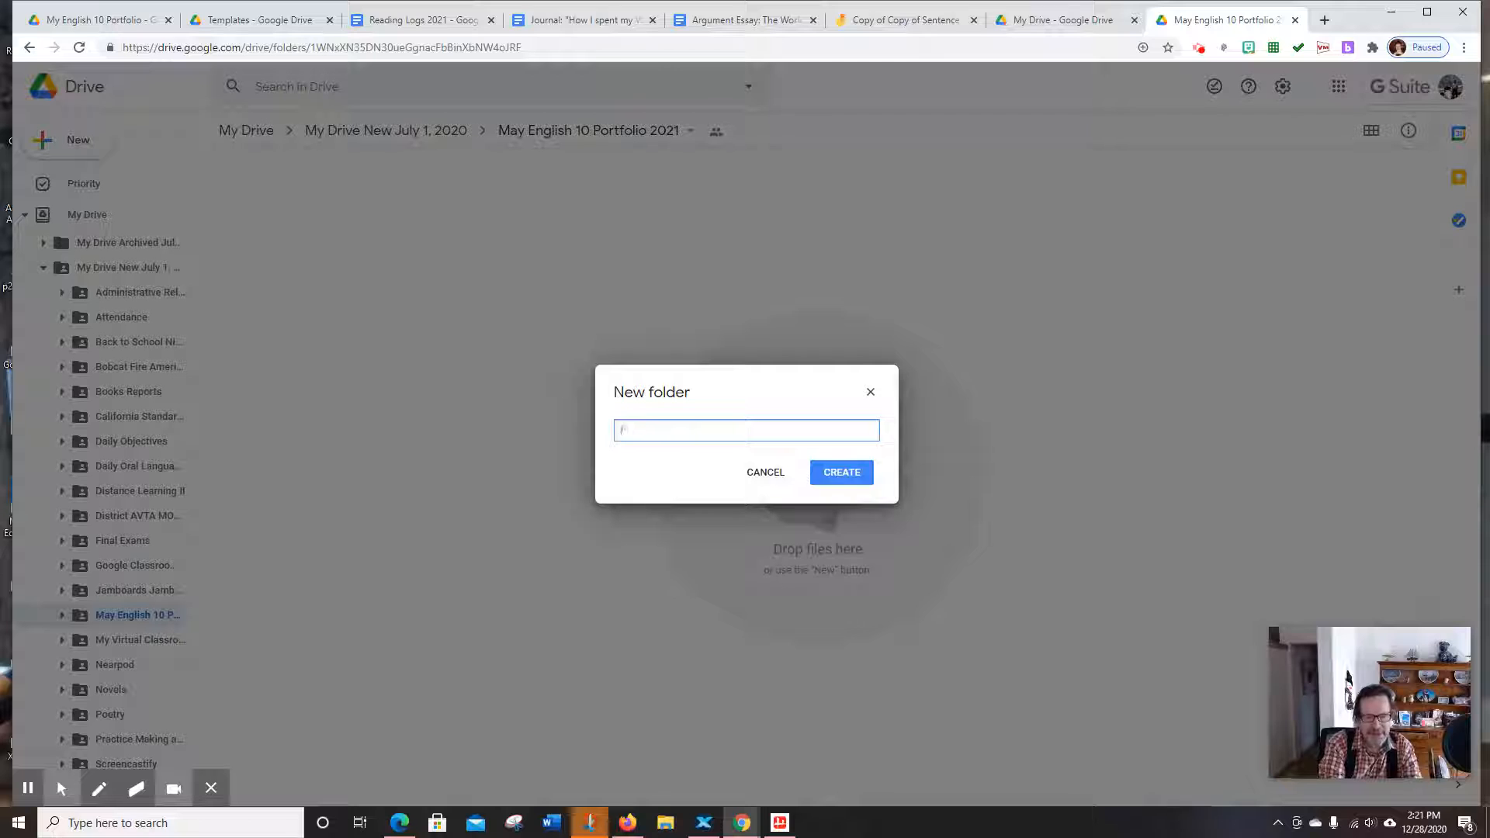
key(BackSpace)
text(Dai)
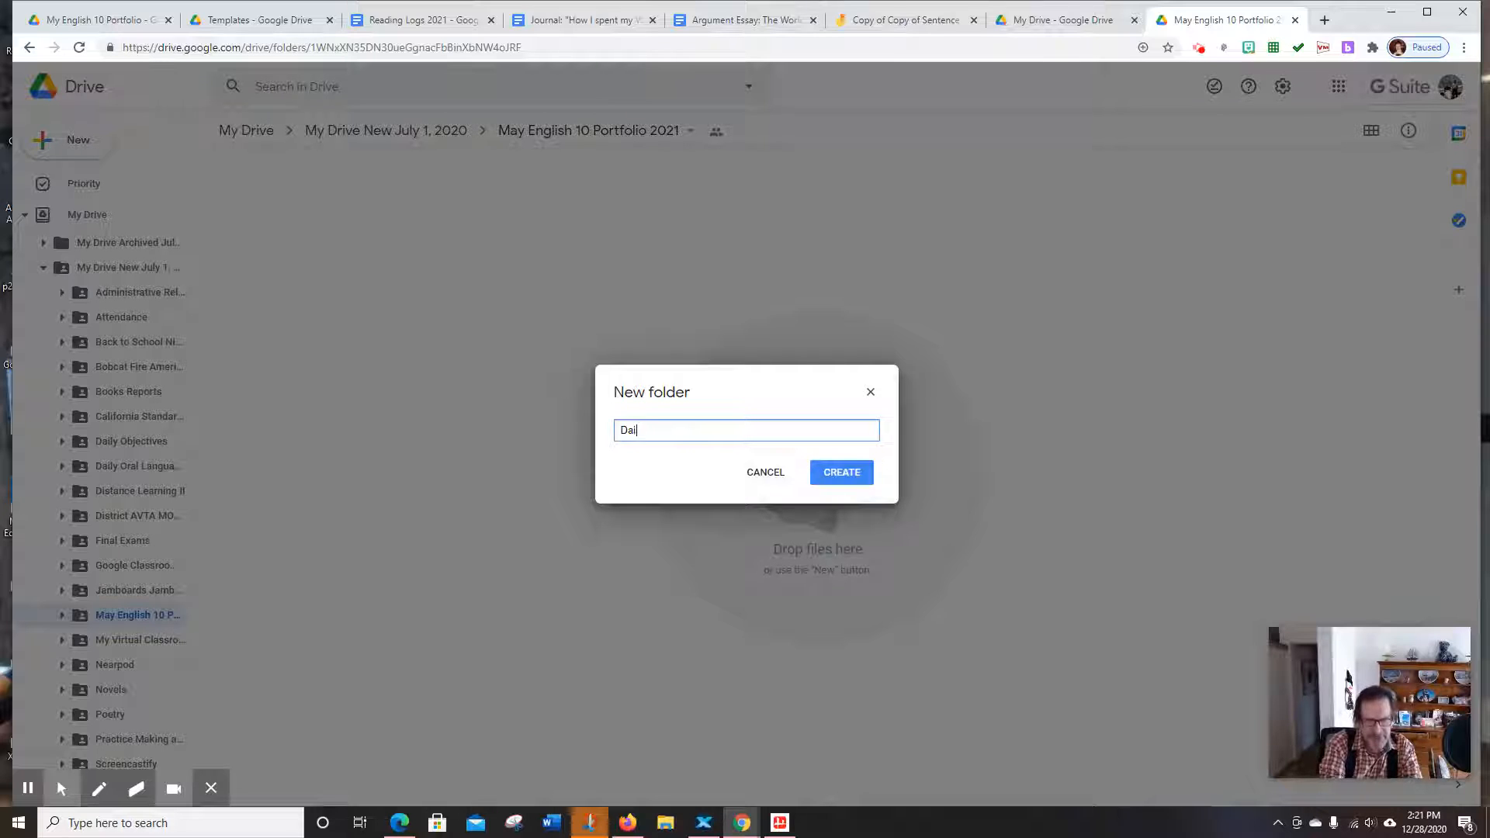
text(ly )
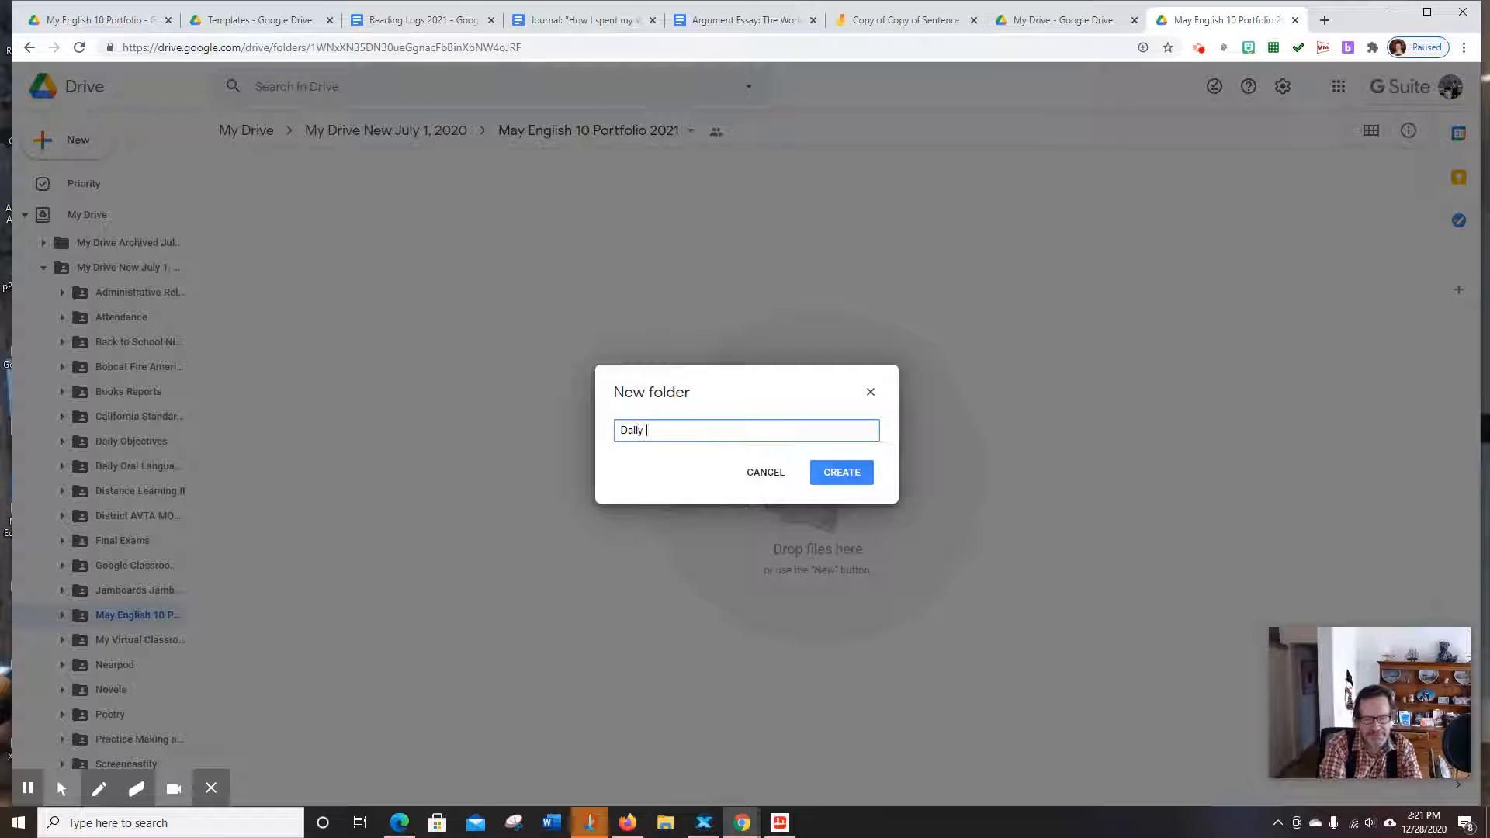
text(Oral Lan)
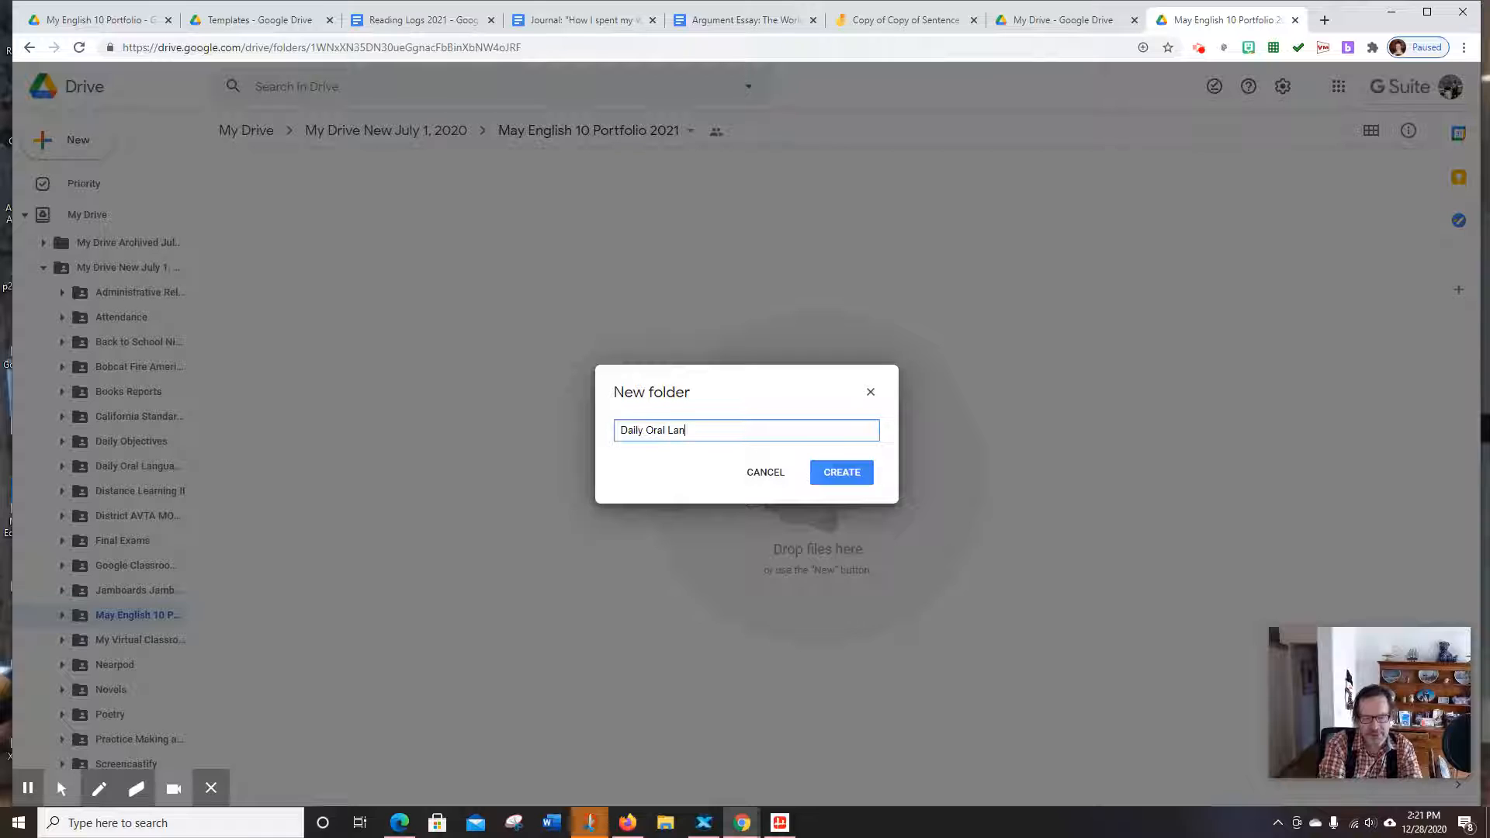
text(guage)
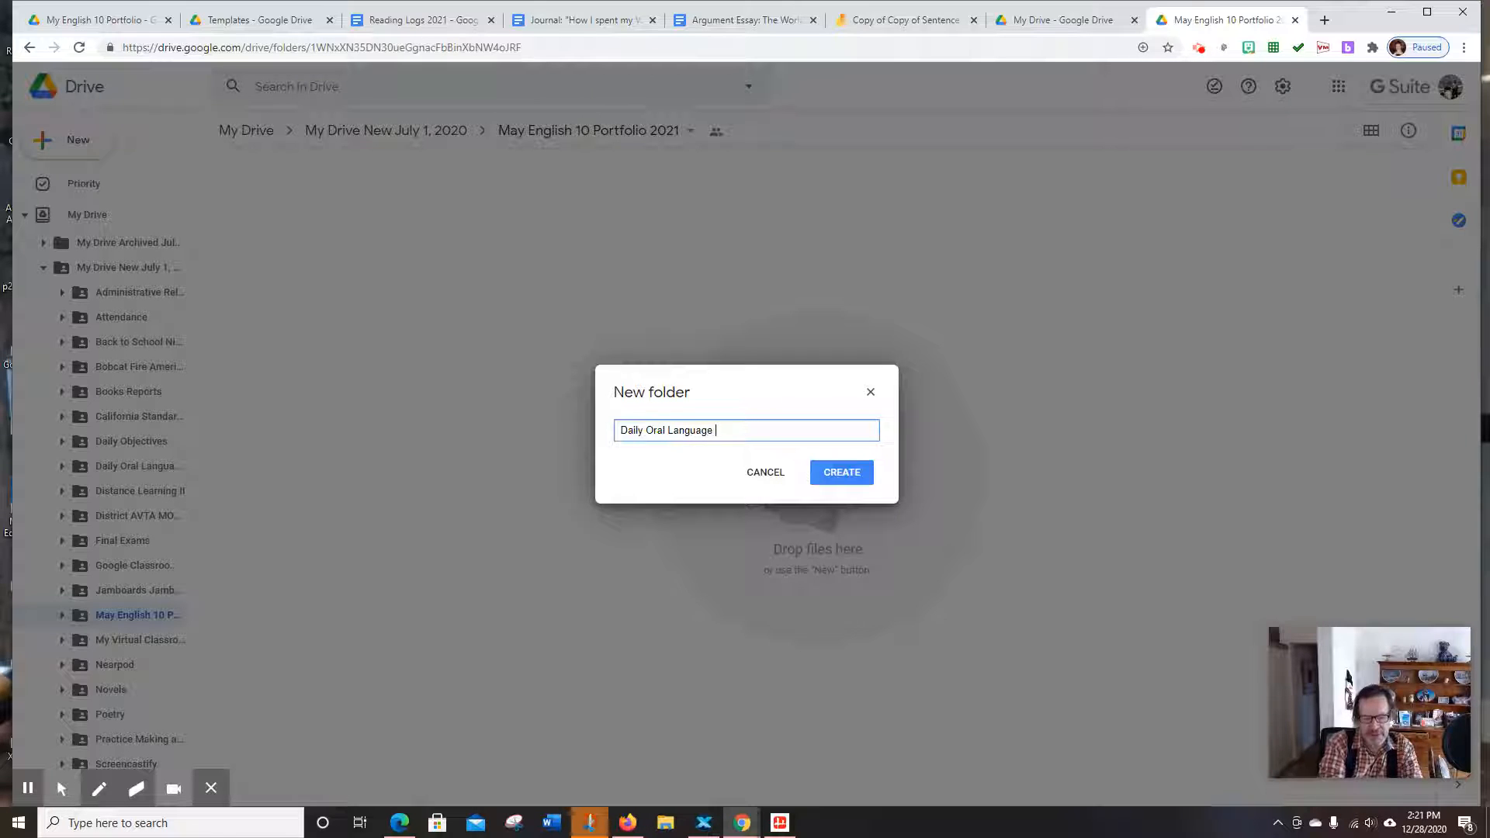
text( (D)
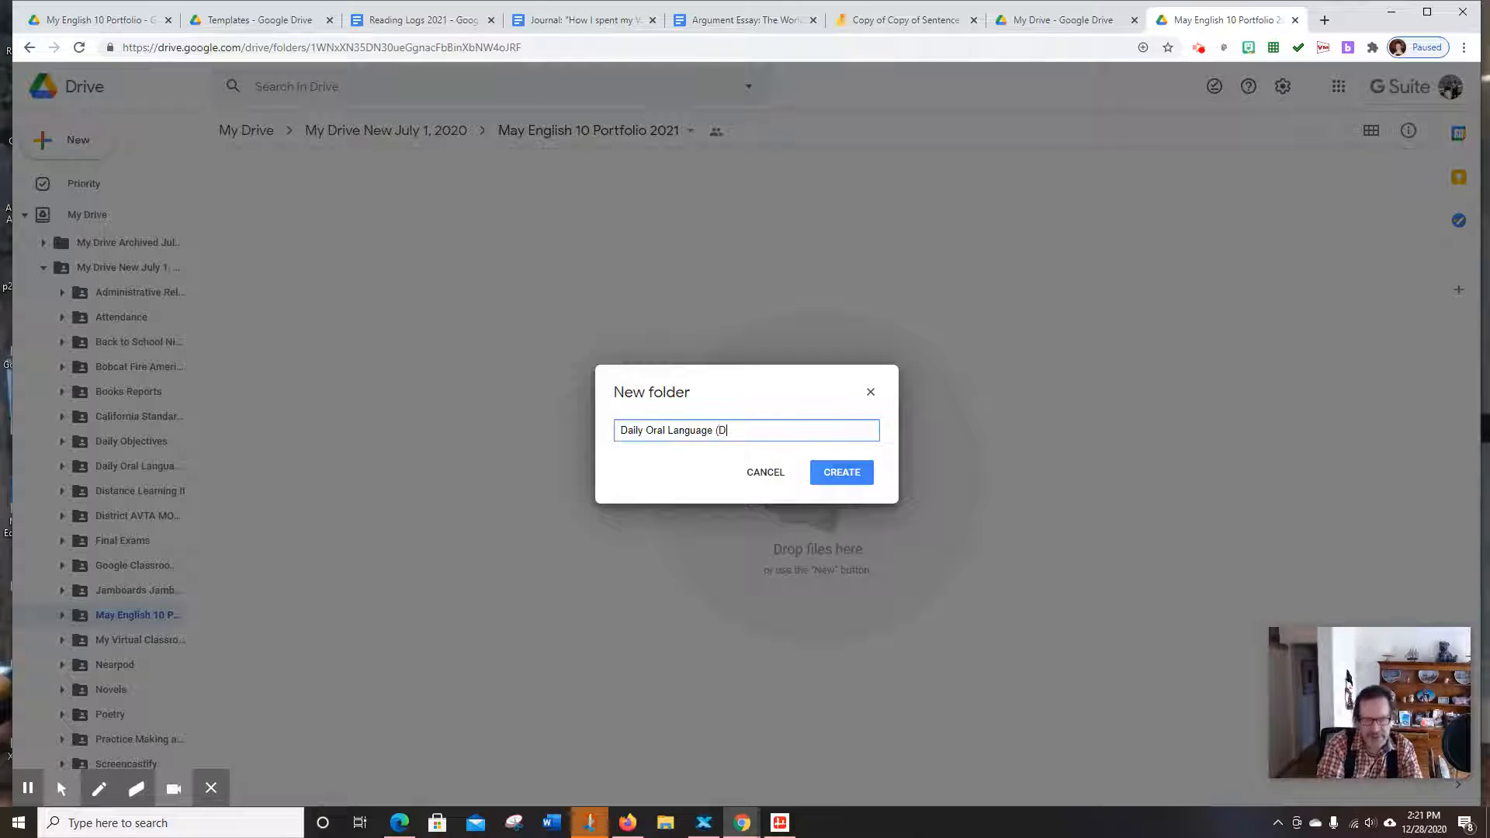
text(O)
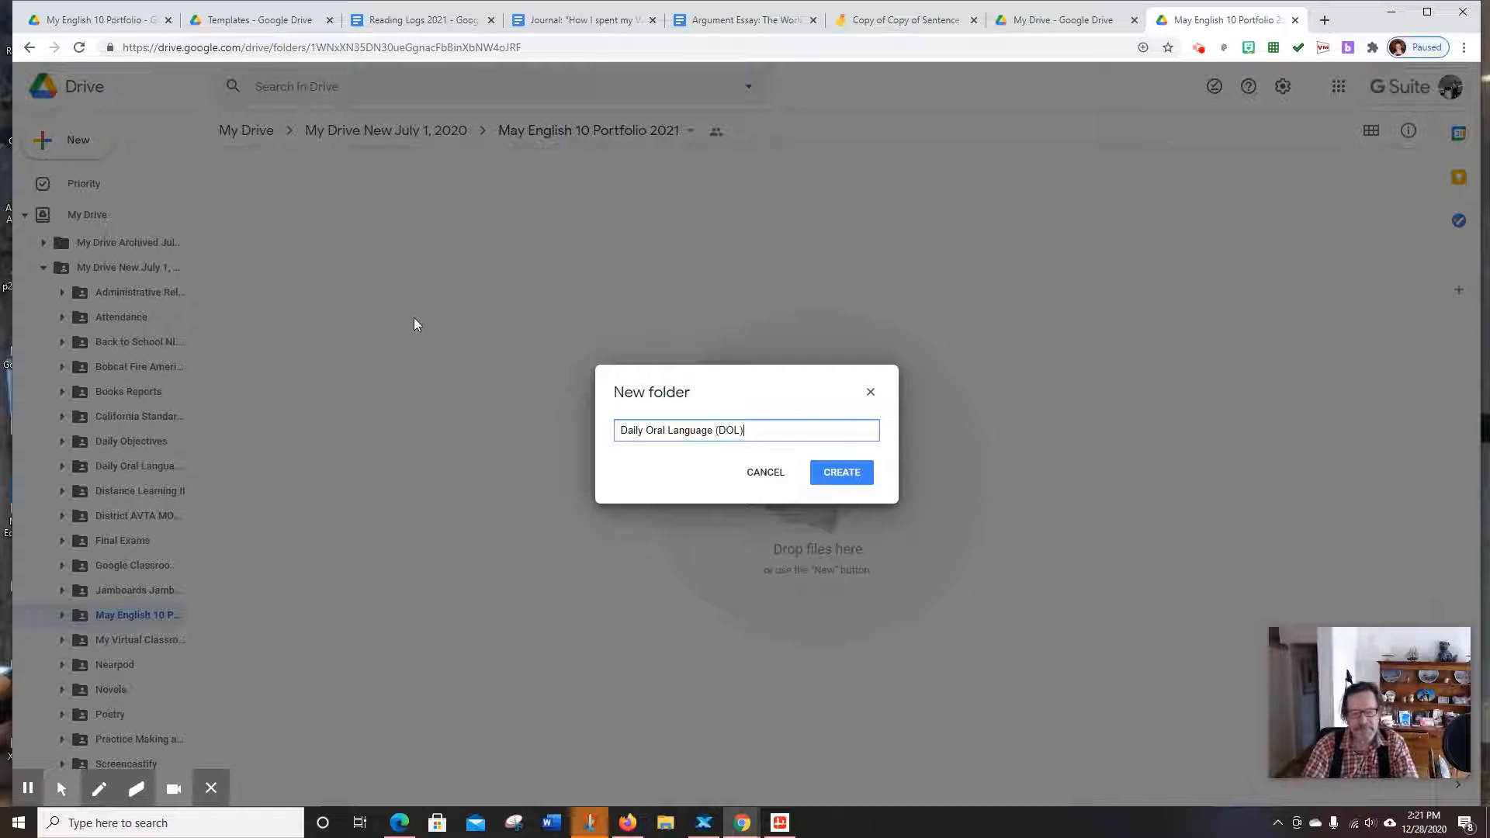
text(L))
click(842, 471)
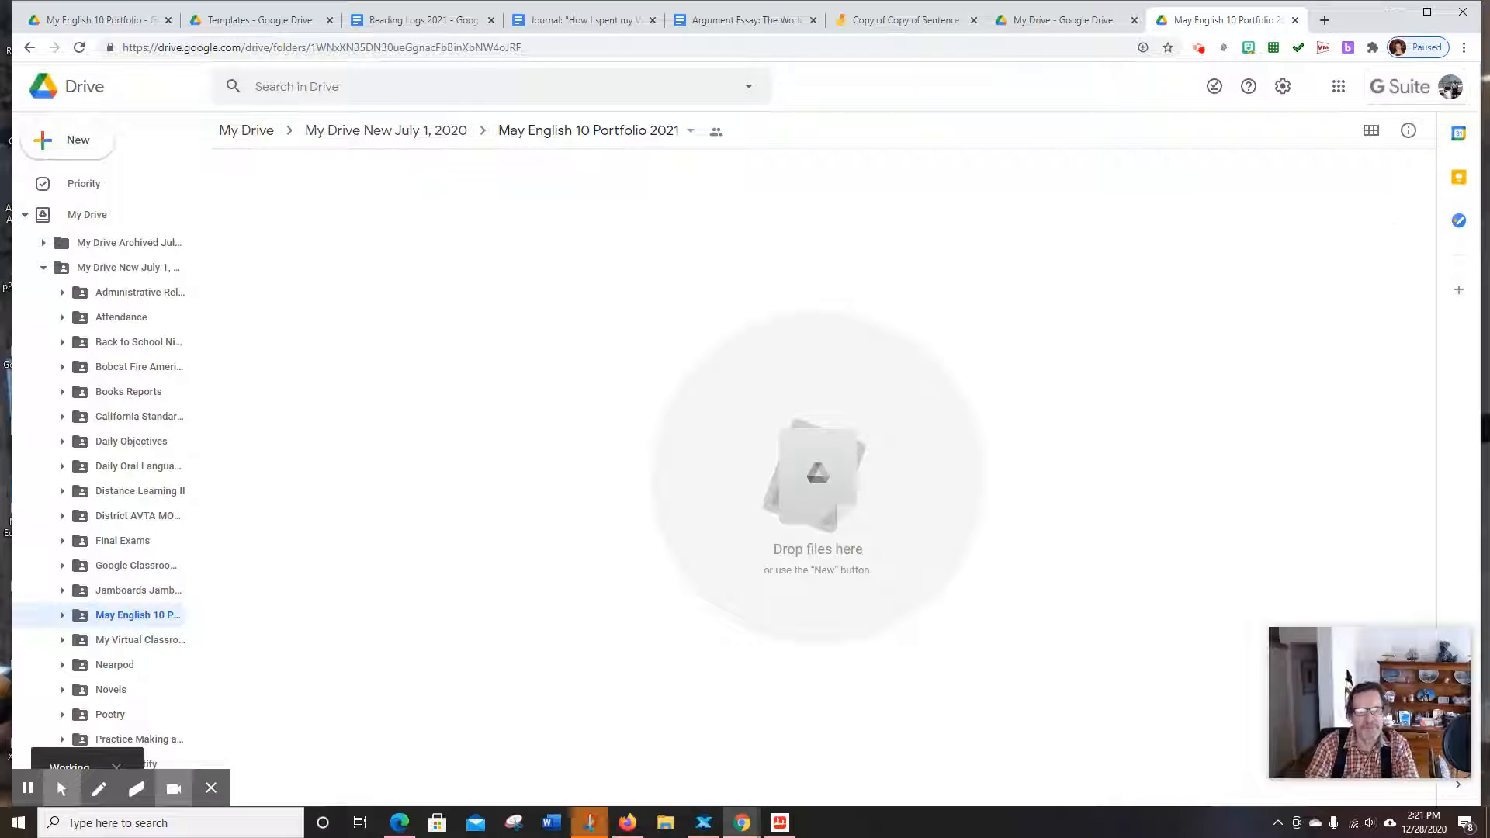
Create the Journal Entries, Reading Logs and Essays subfolders, then open Essays
click(53, 146)
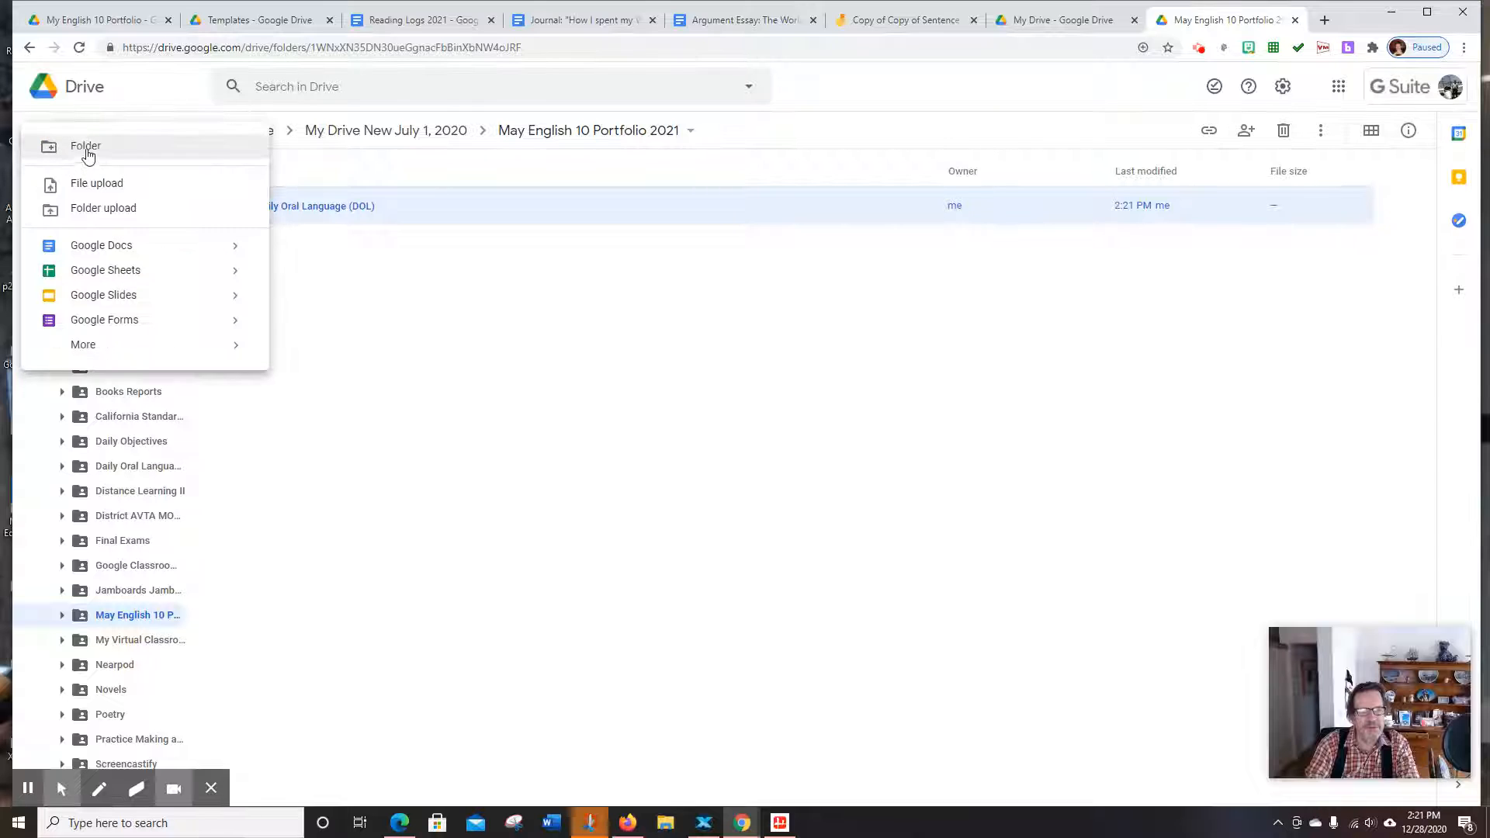
click(87, 152)
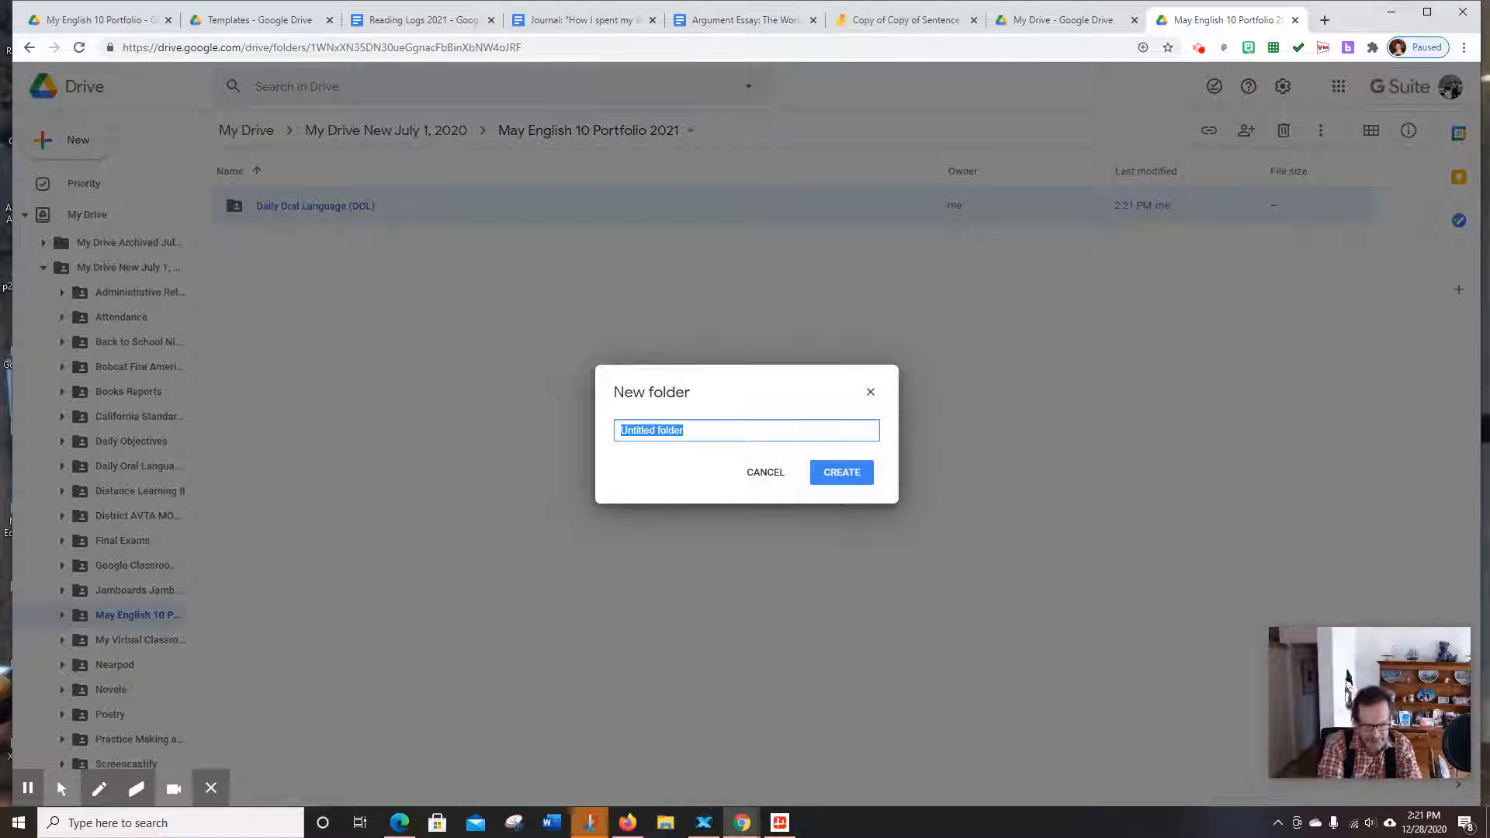
text(Jou)
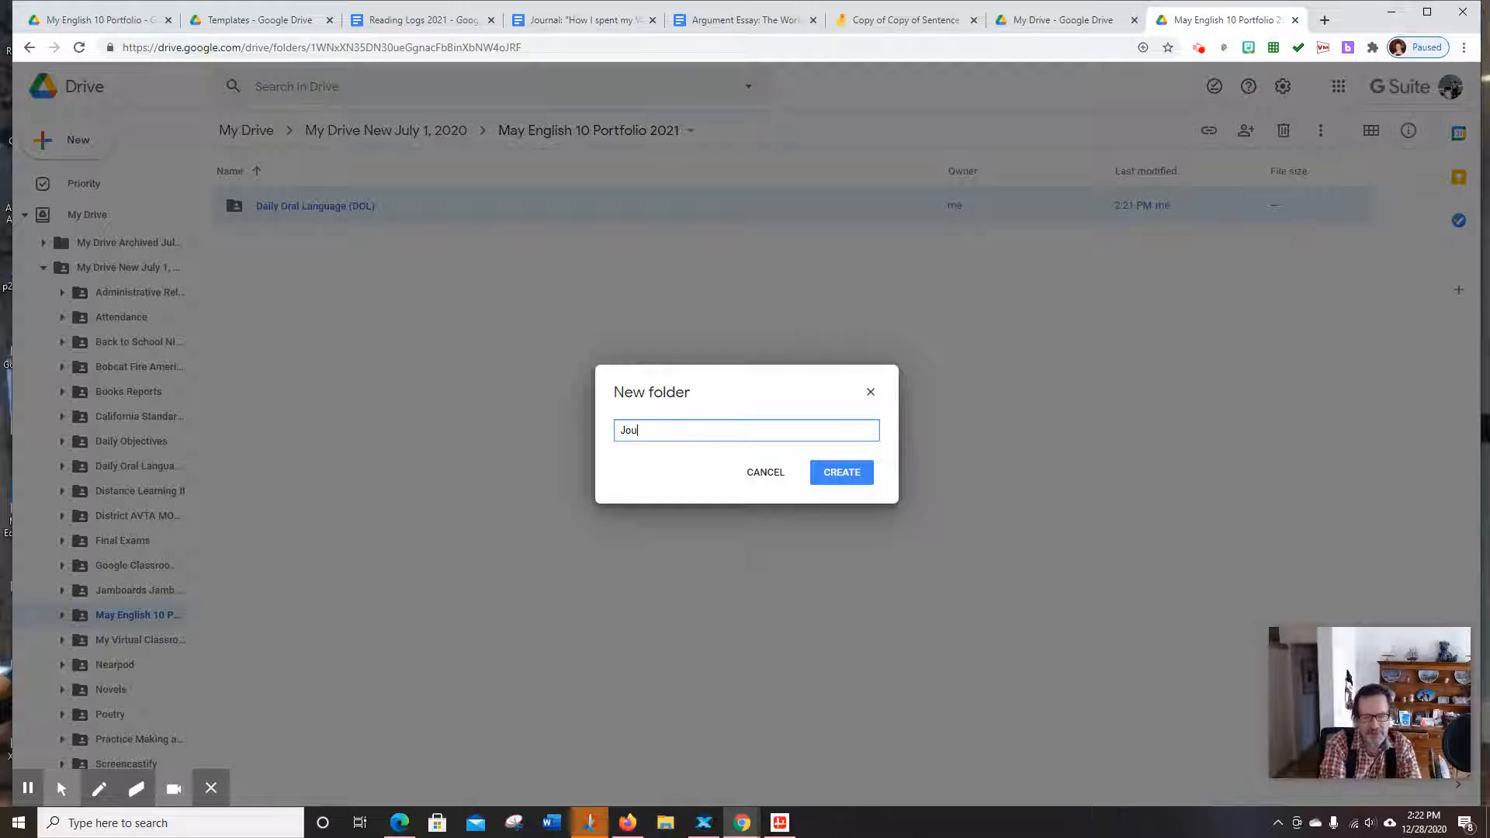
text(rnal En)
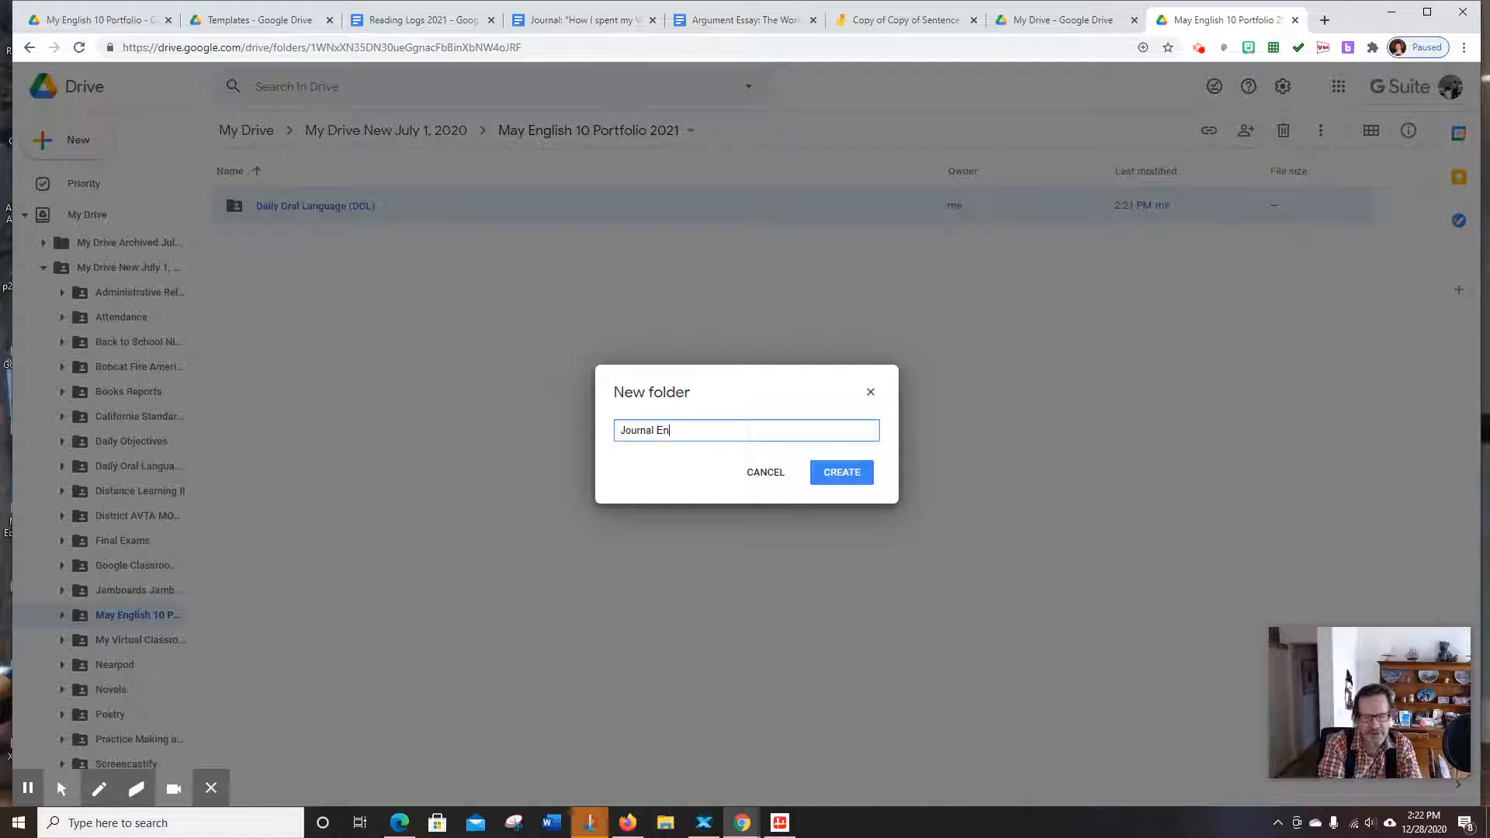
text(tries)
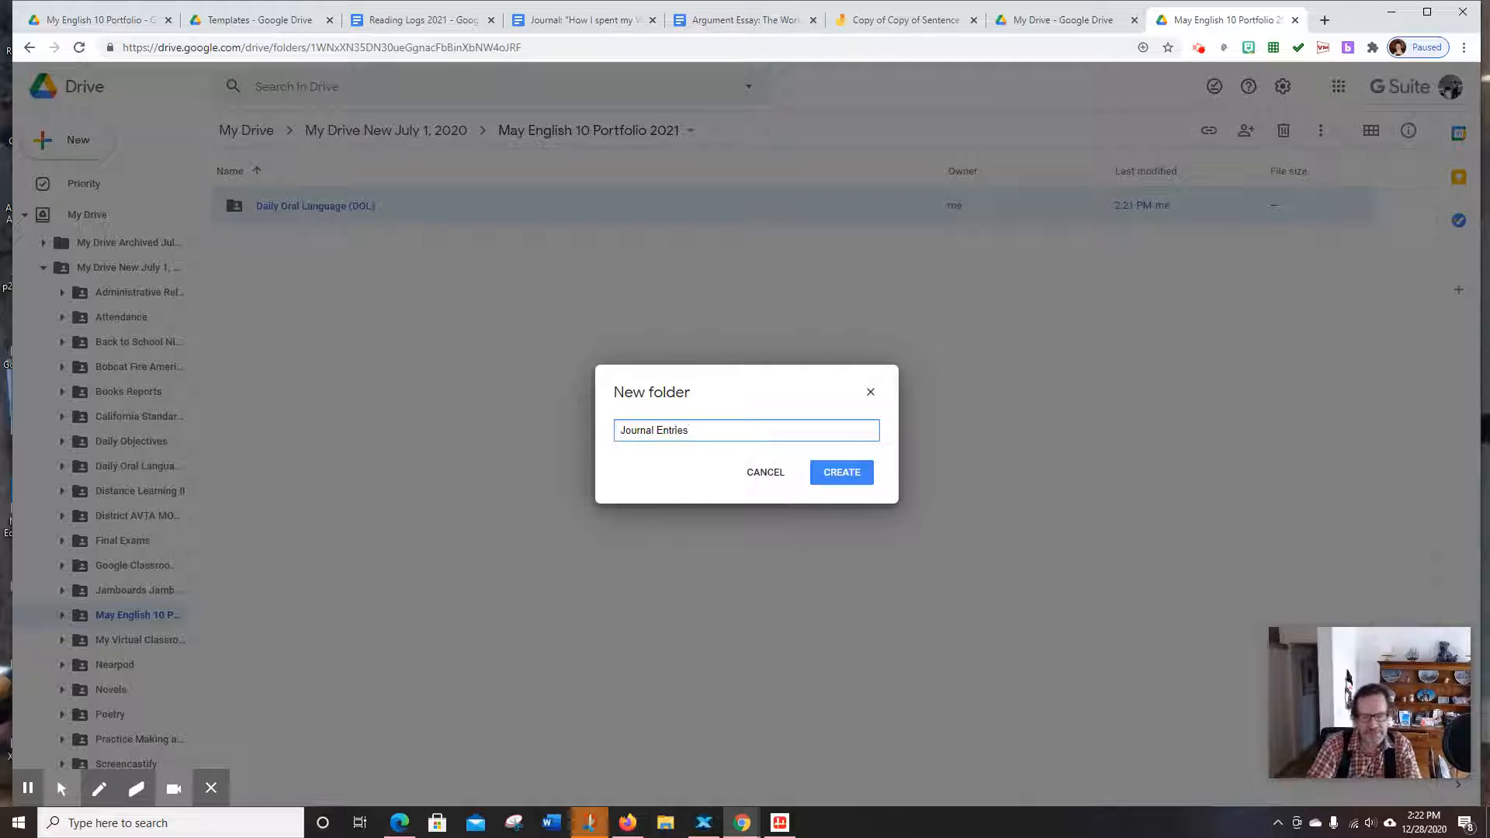
click(853, 475)
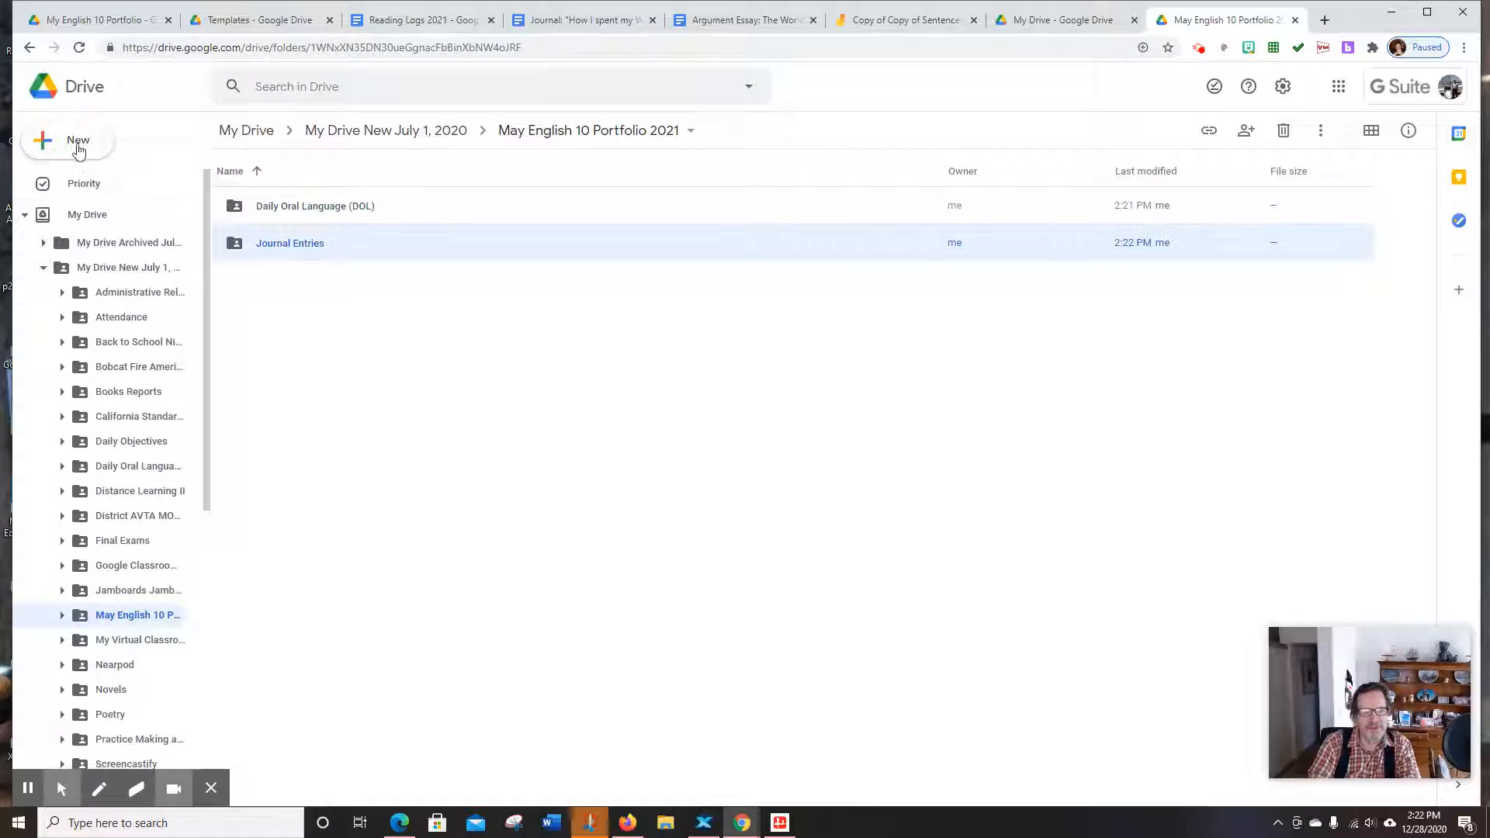
click(46, 146)
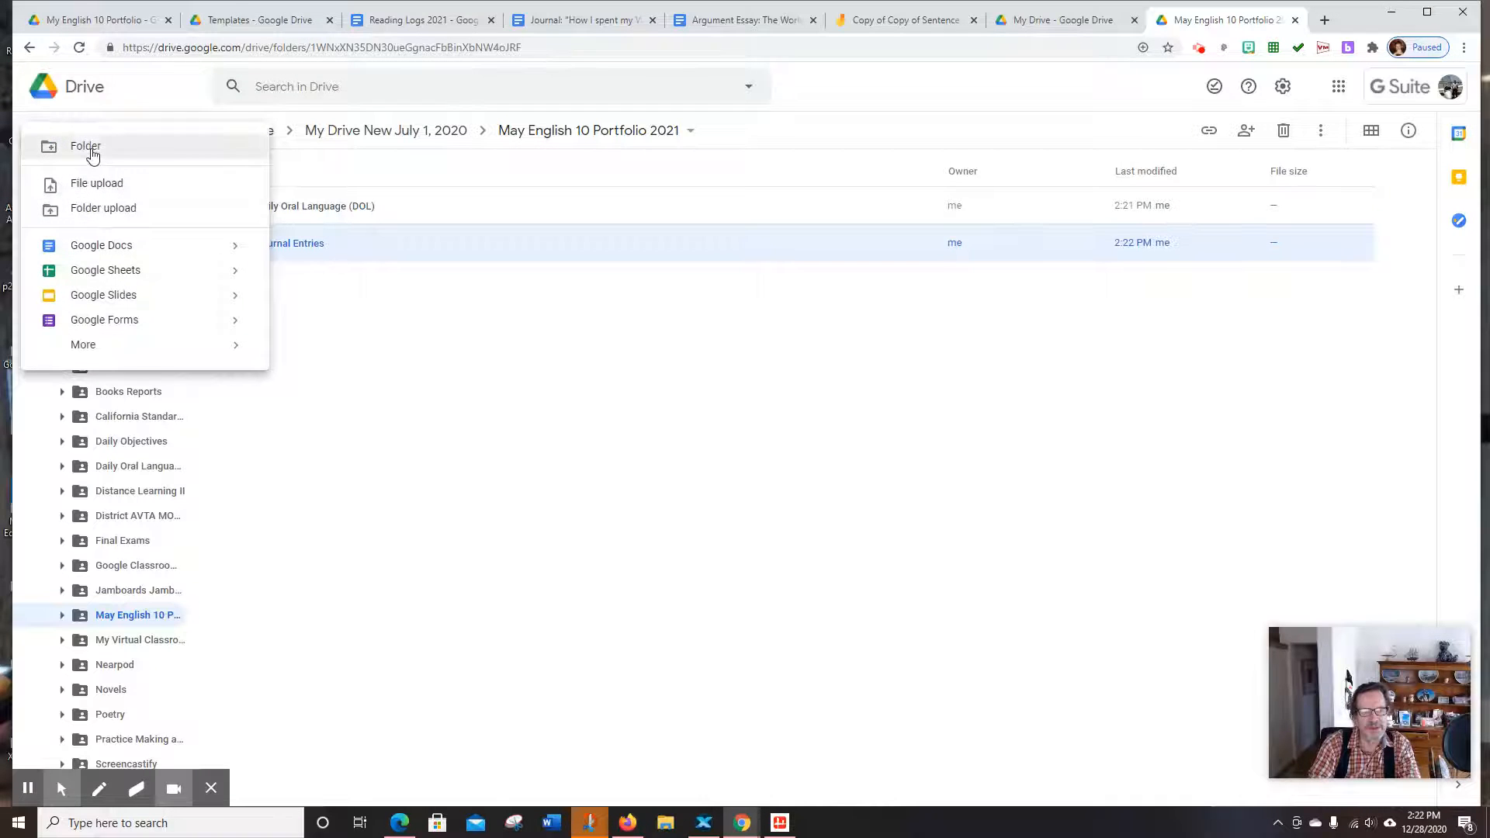
click(86, 146)
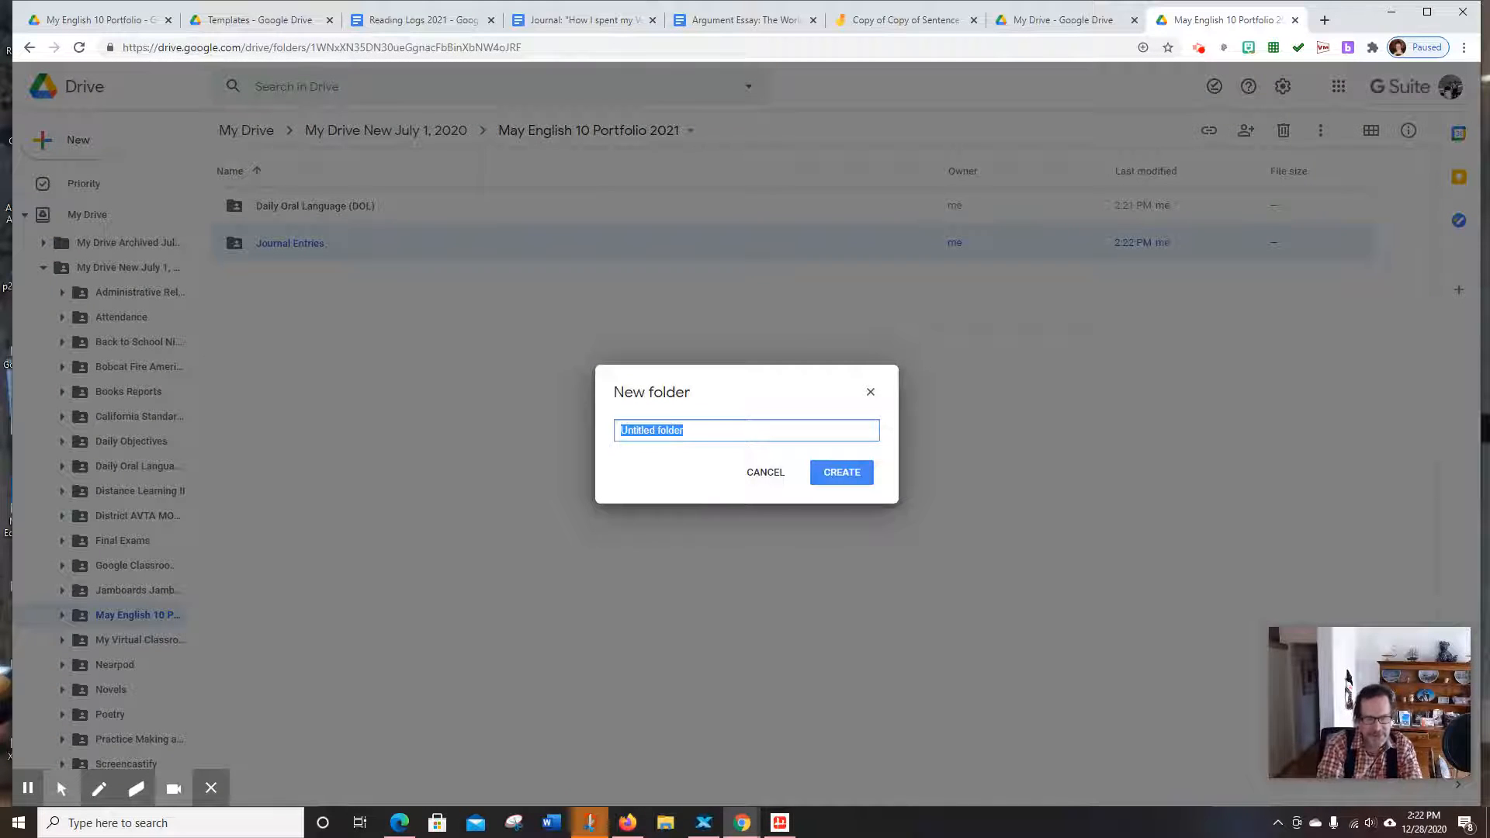
text(Reading Log)
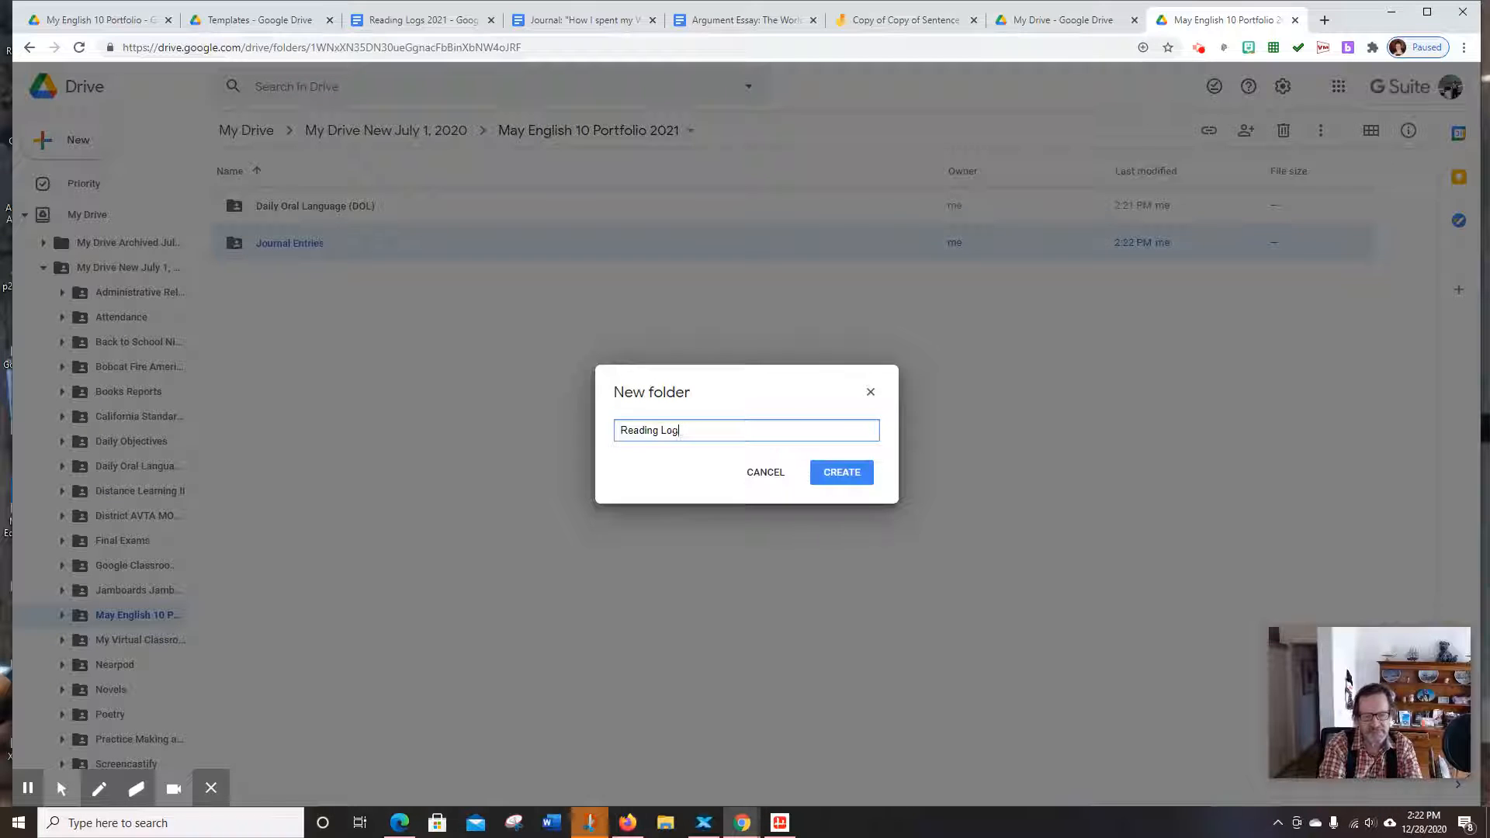
text(s)
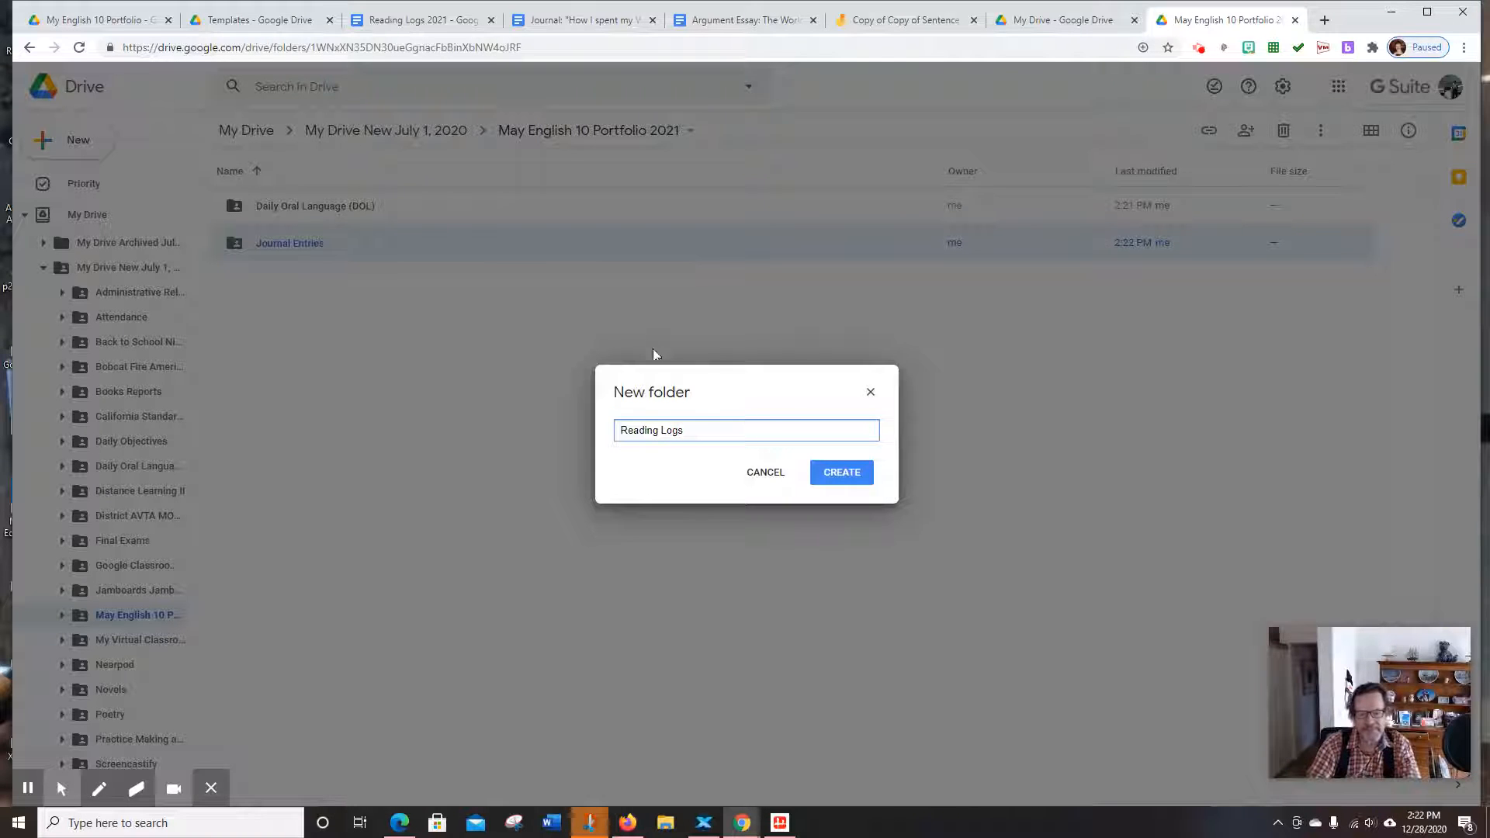
click(829, 470)
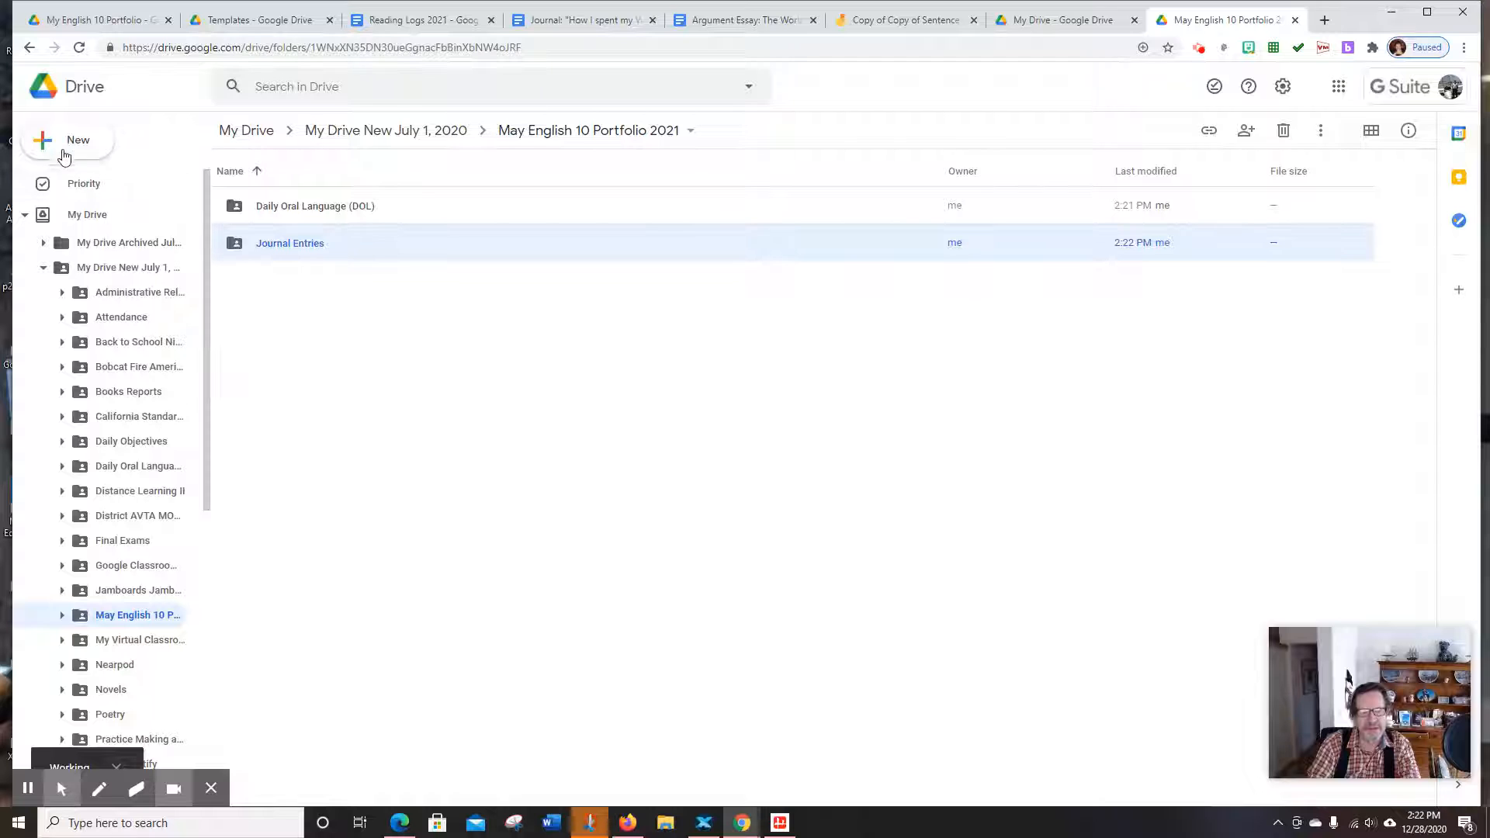
click(46, 148)
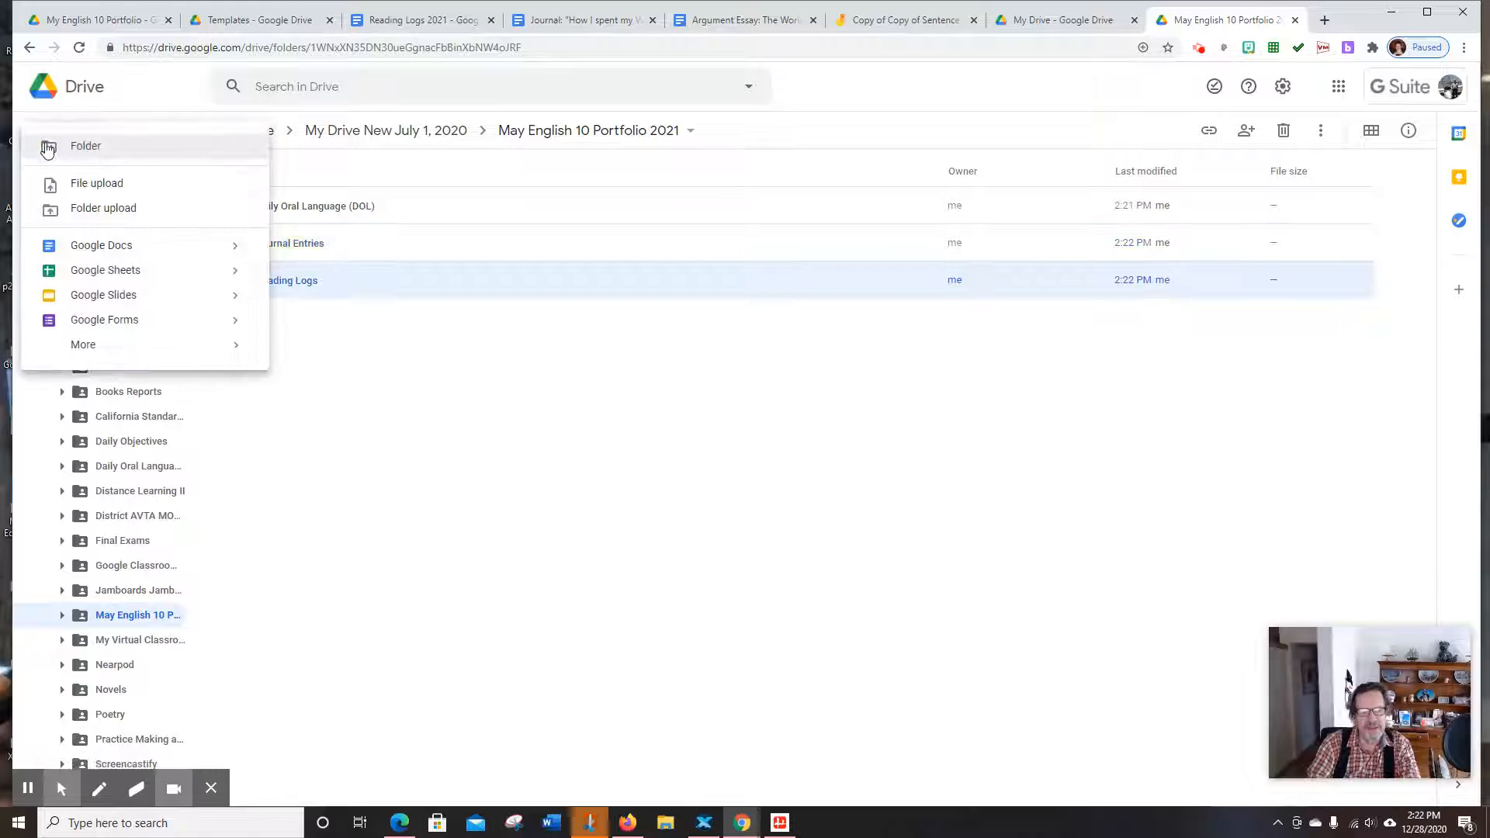
click(86, 146)
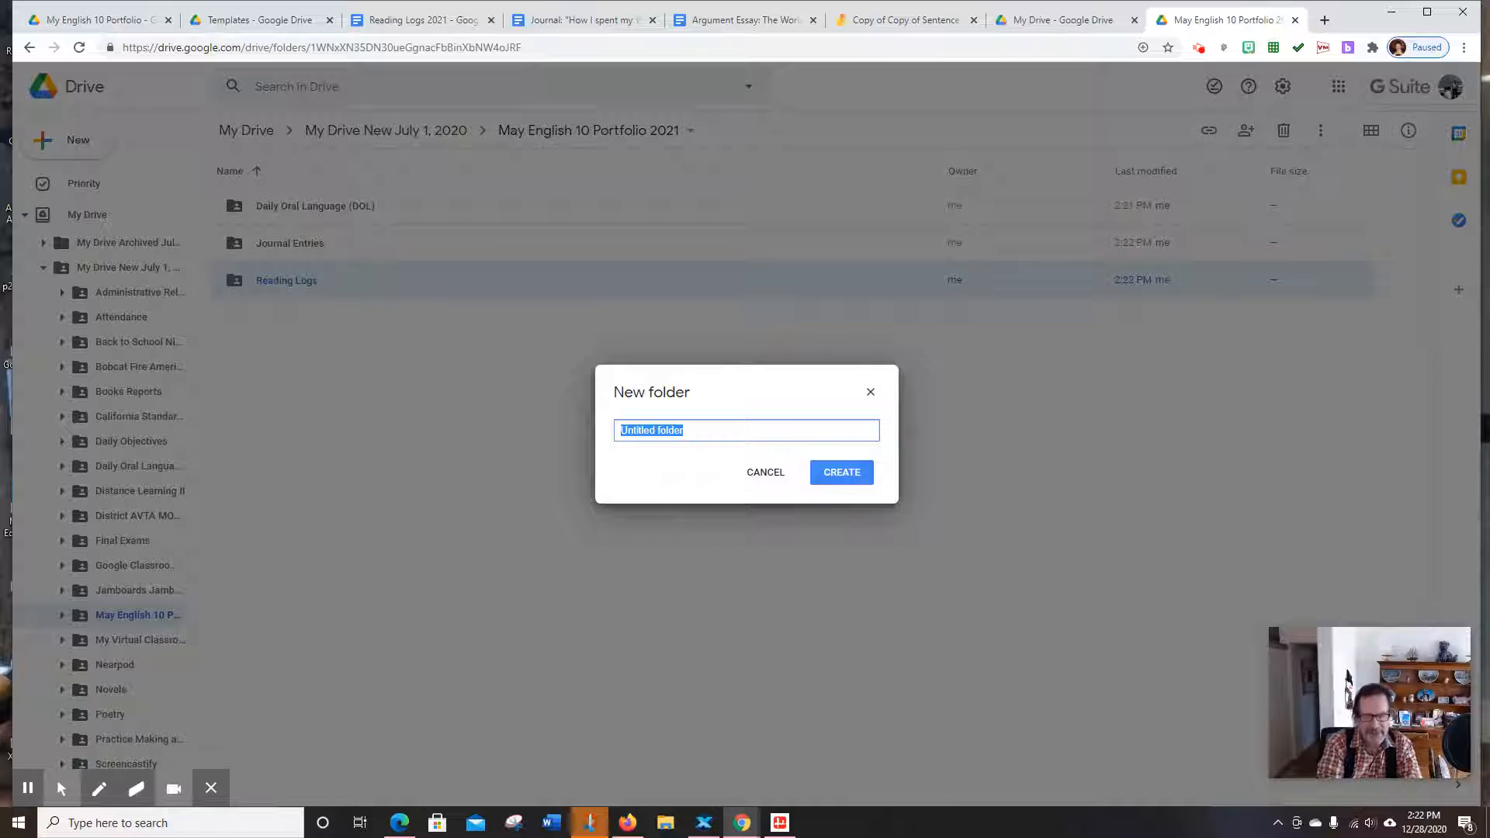
text(Essays)
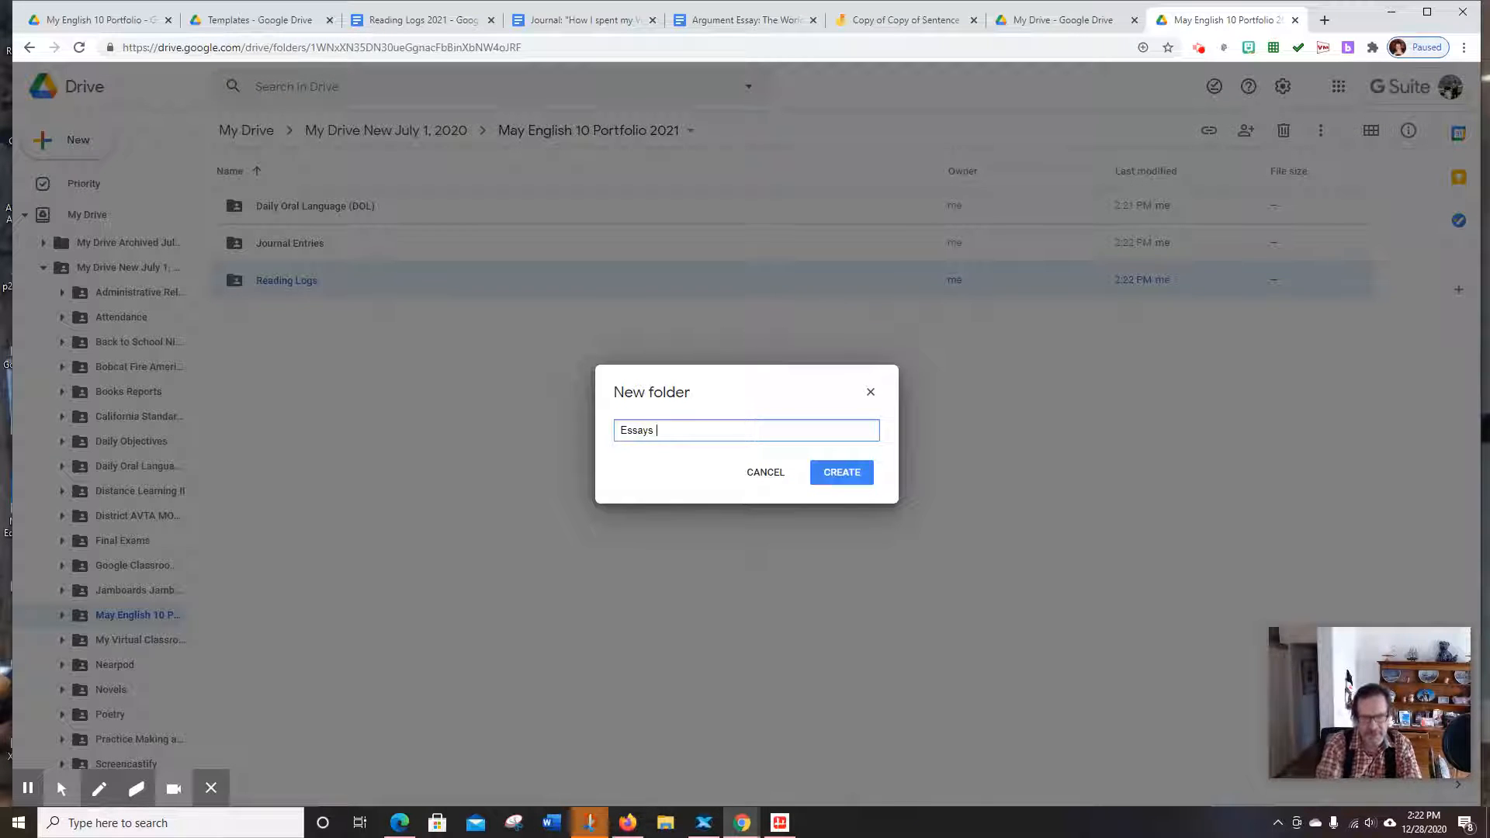
click(847, 474)
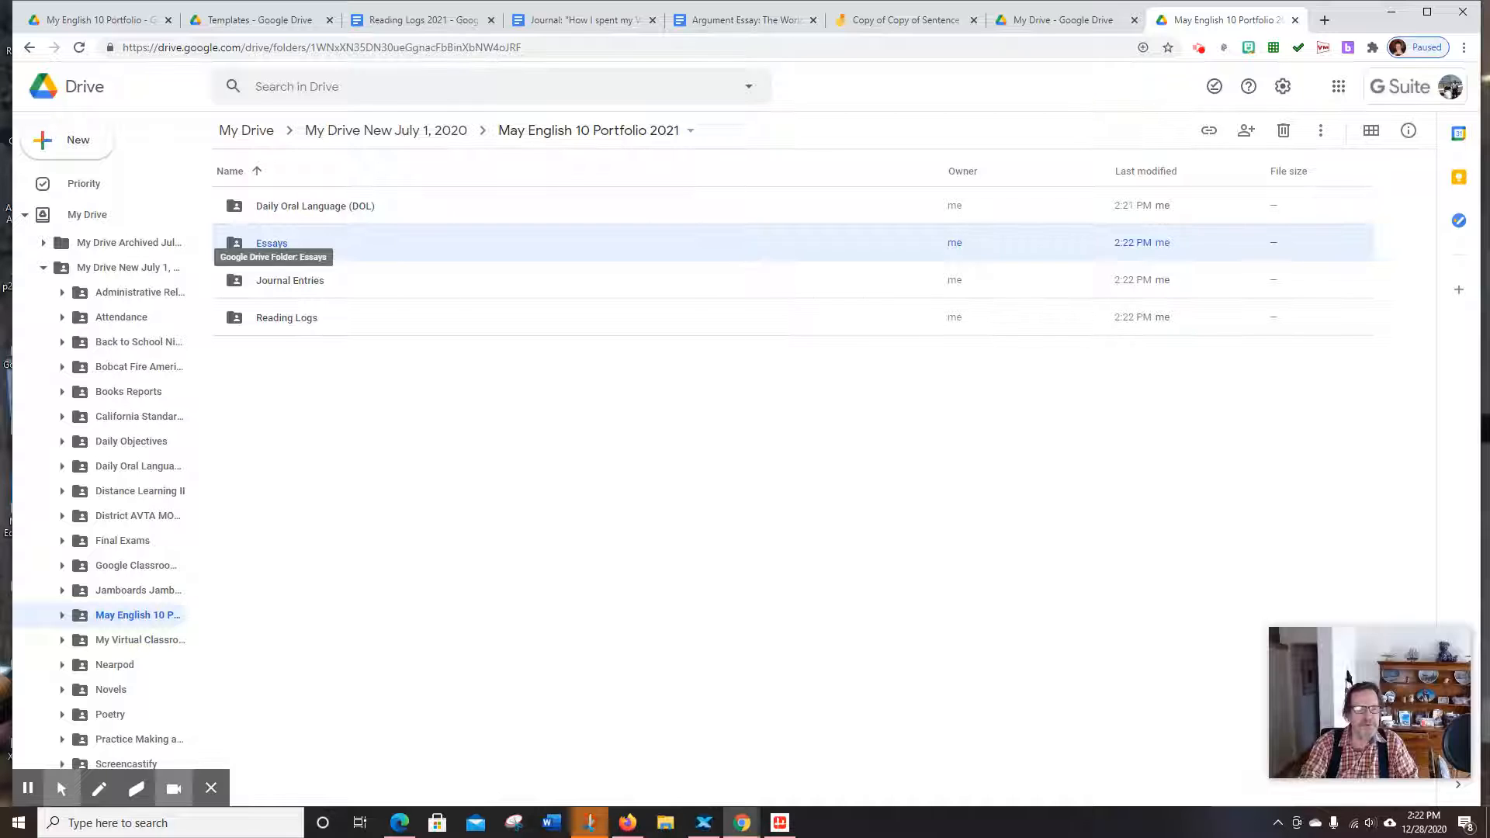
double_click(268, 244)
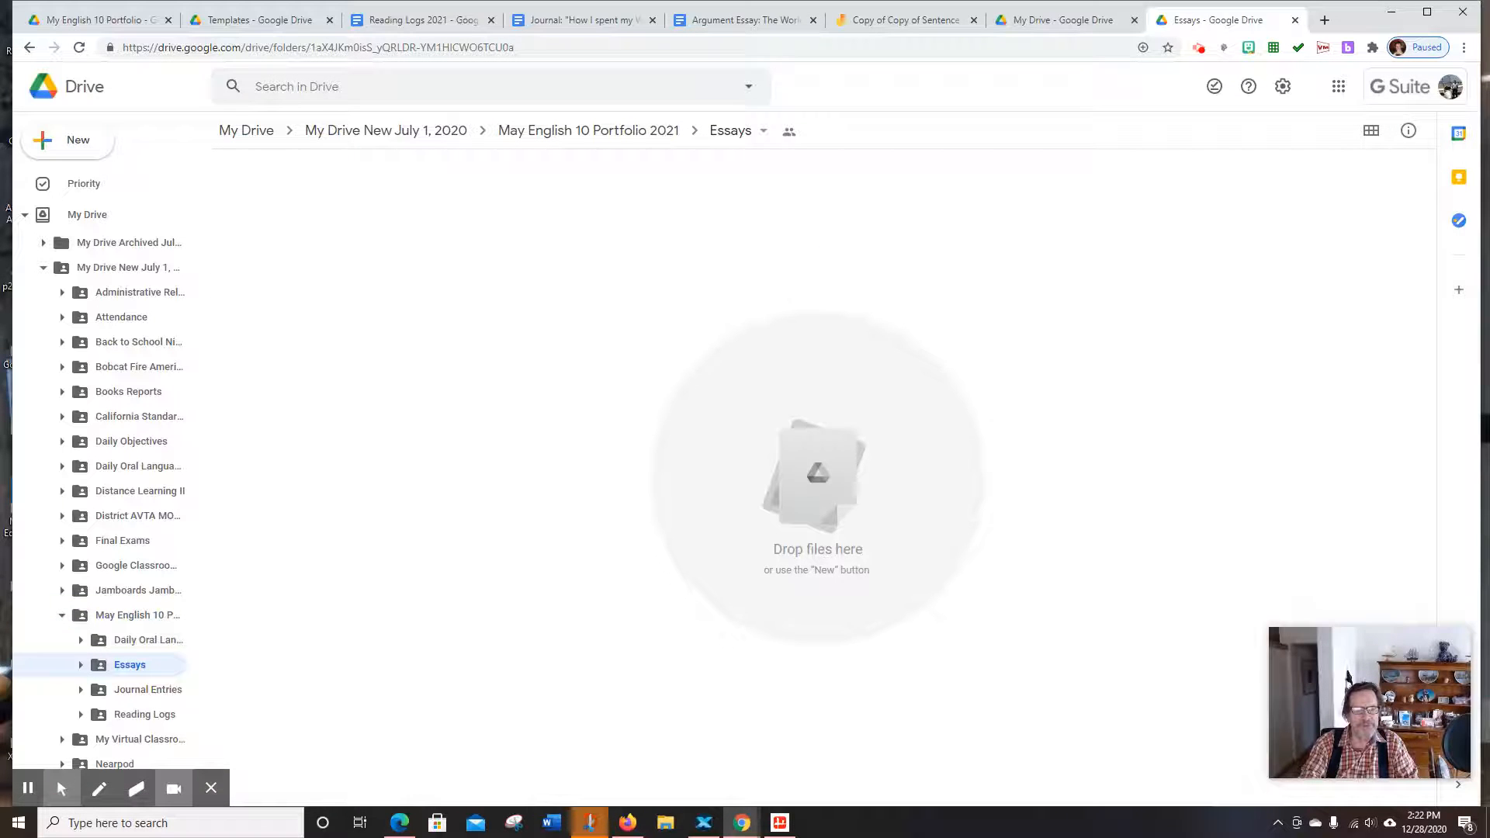
Create an 'Argument Essay' subfolder inside the Essays folder
click(42, 143)
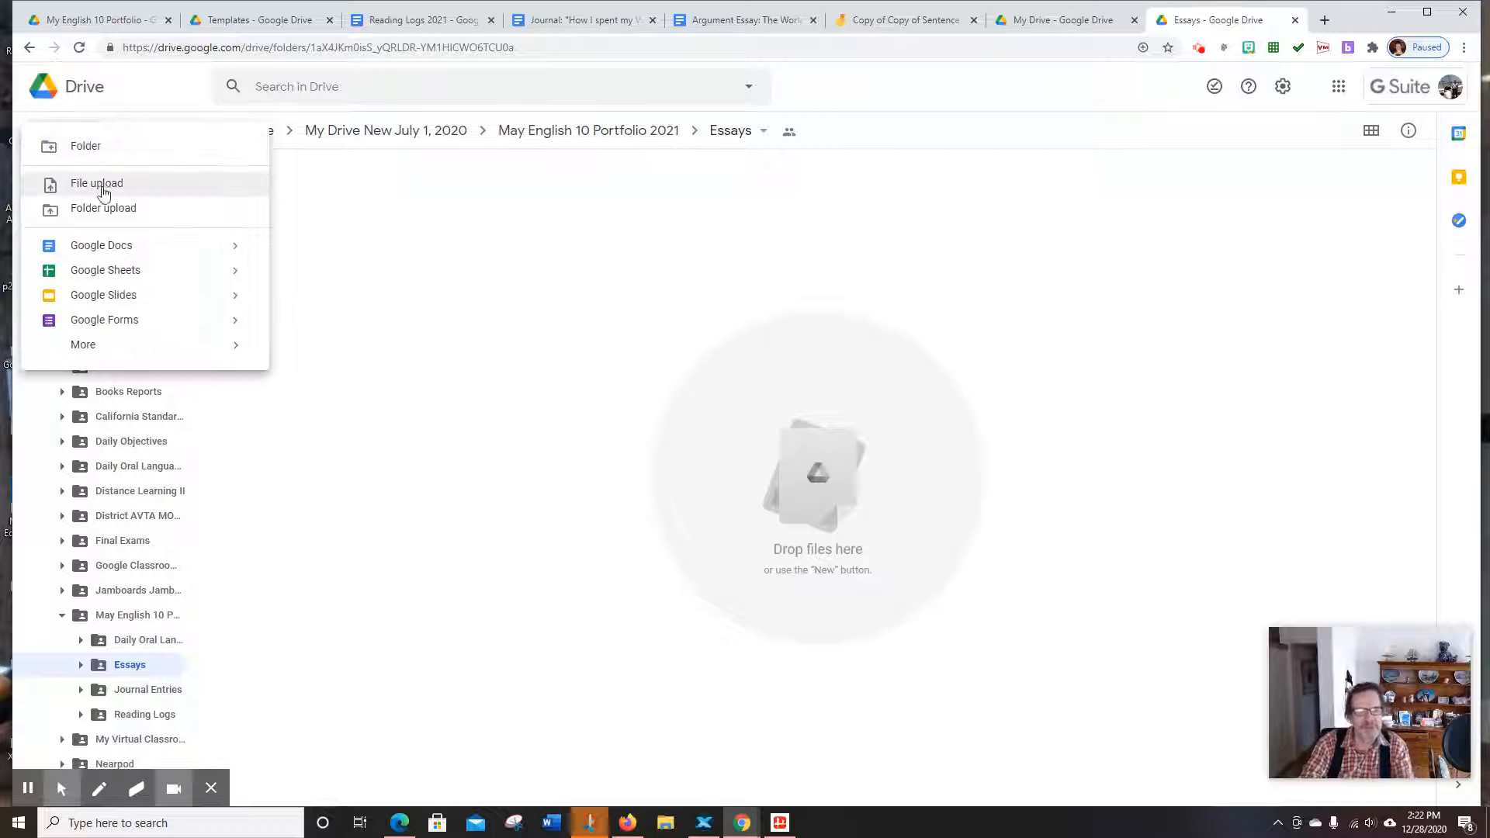
click(99, 155)
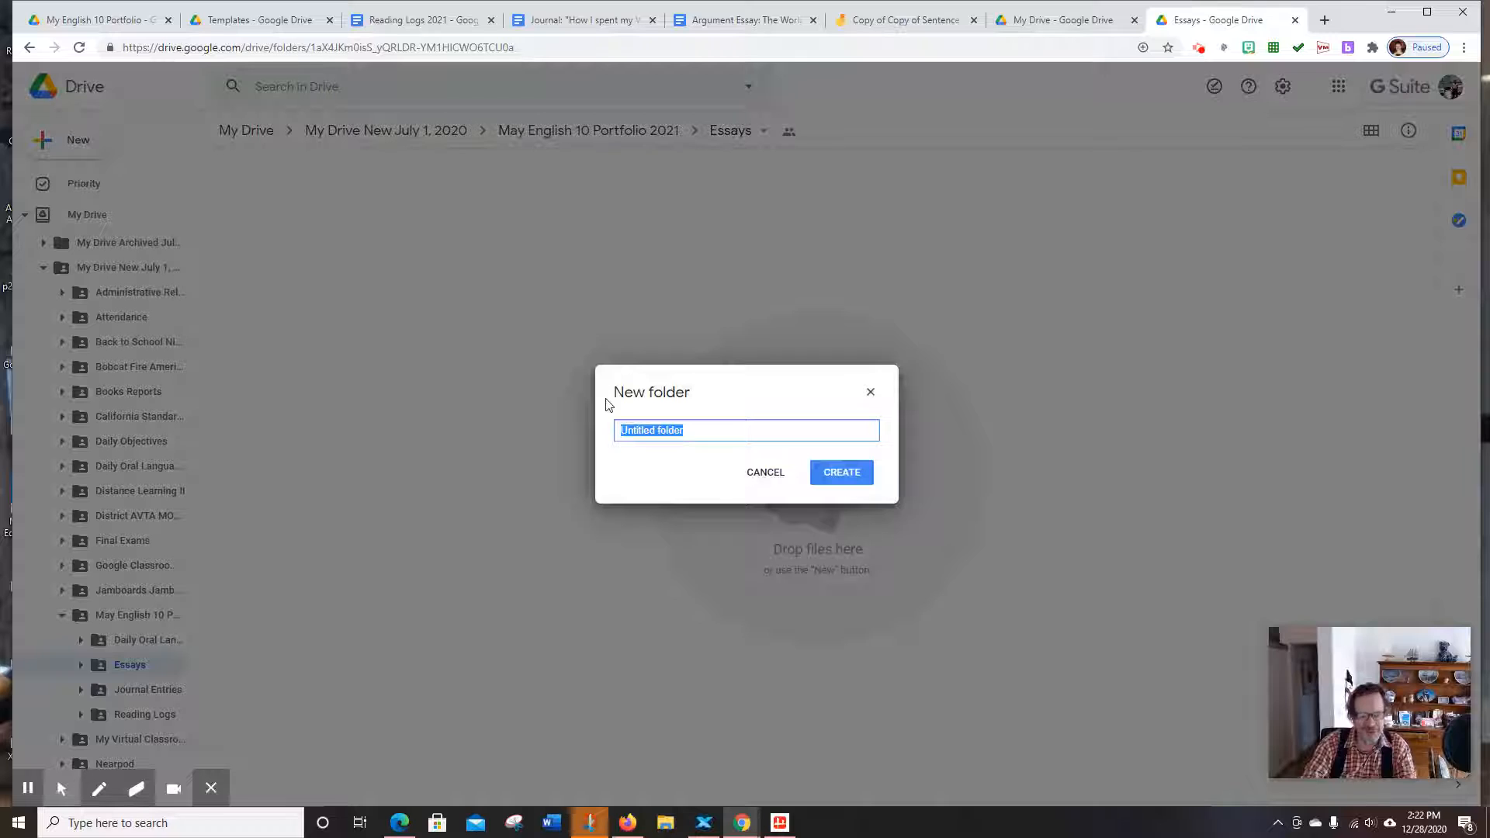
text(A)
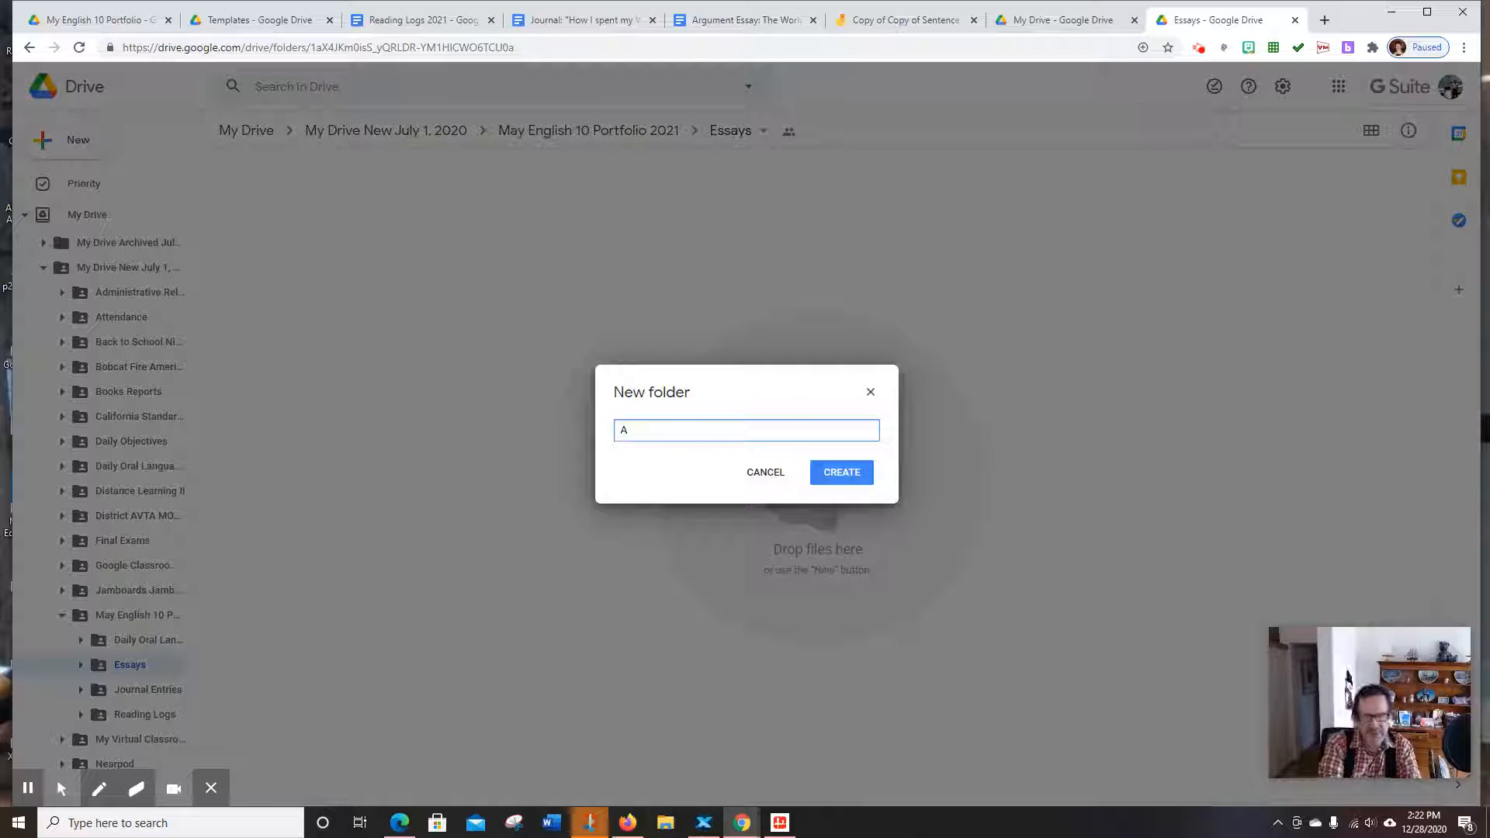
text(rgument E)
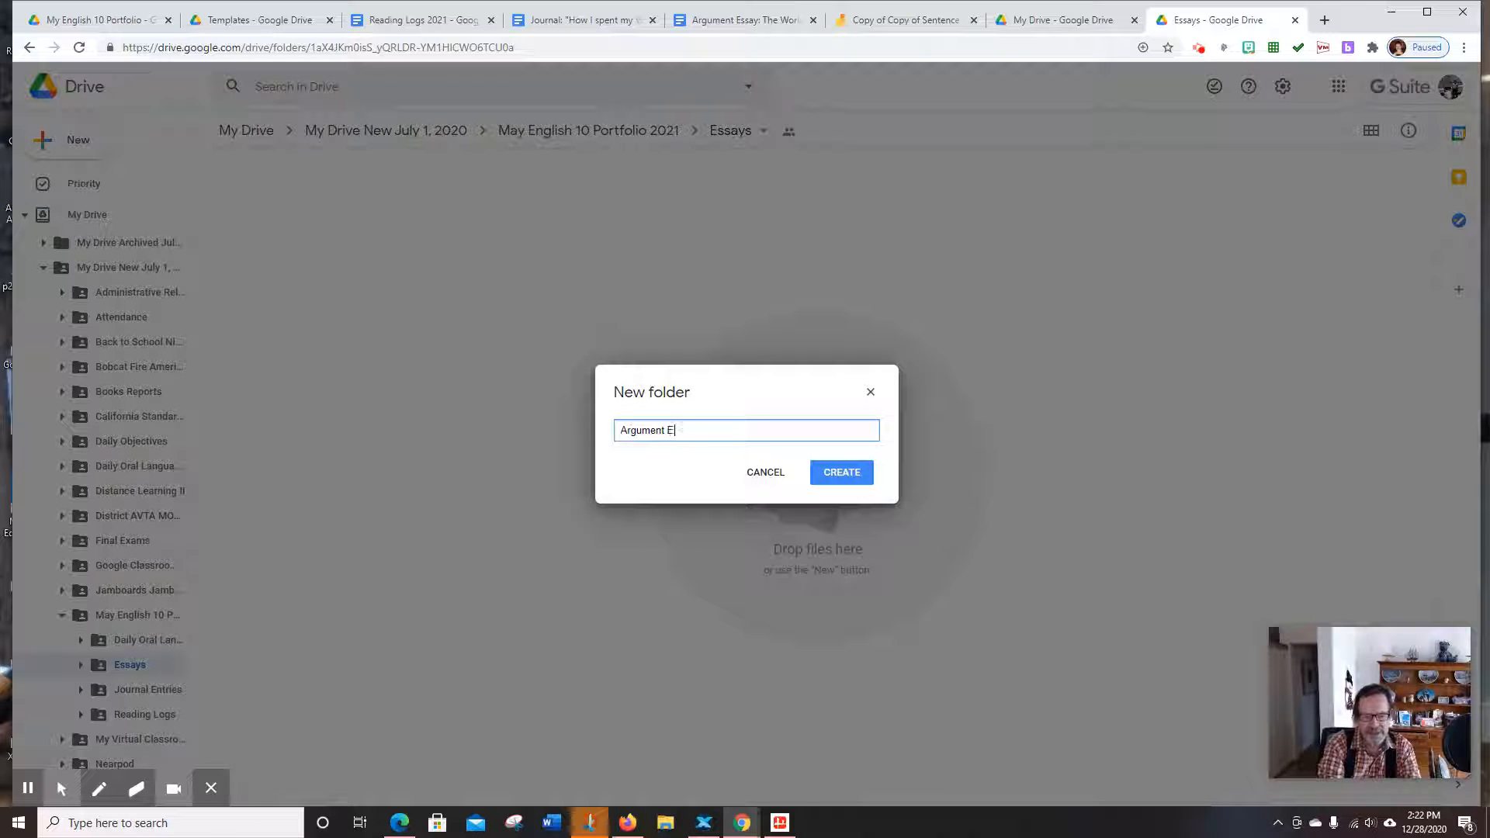
text(ssay)
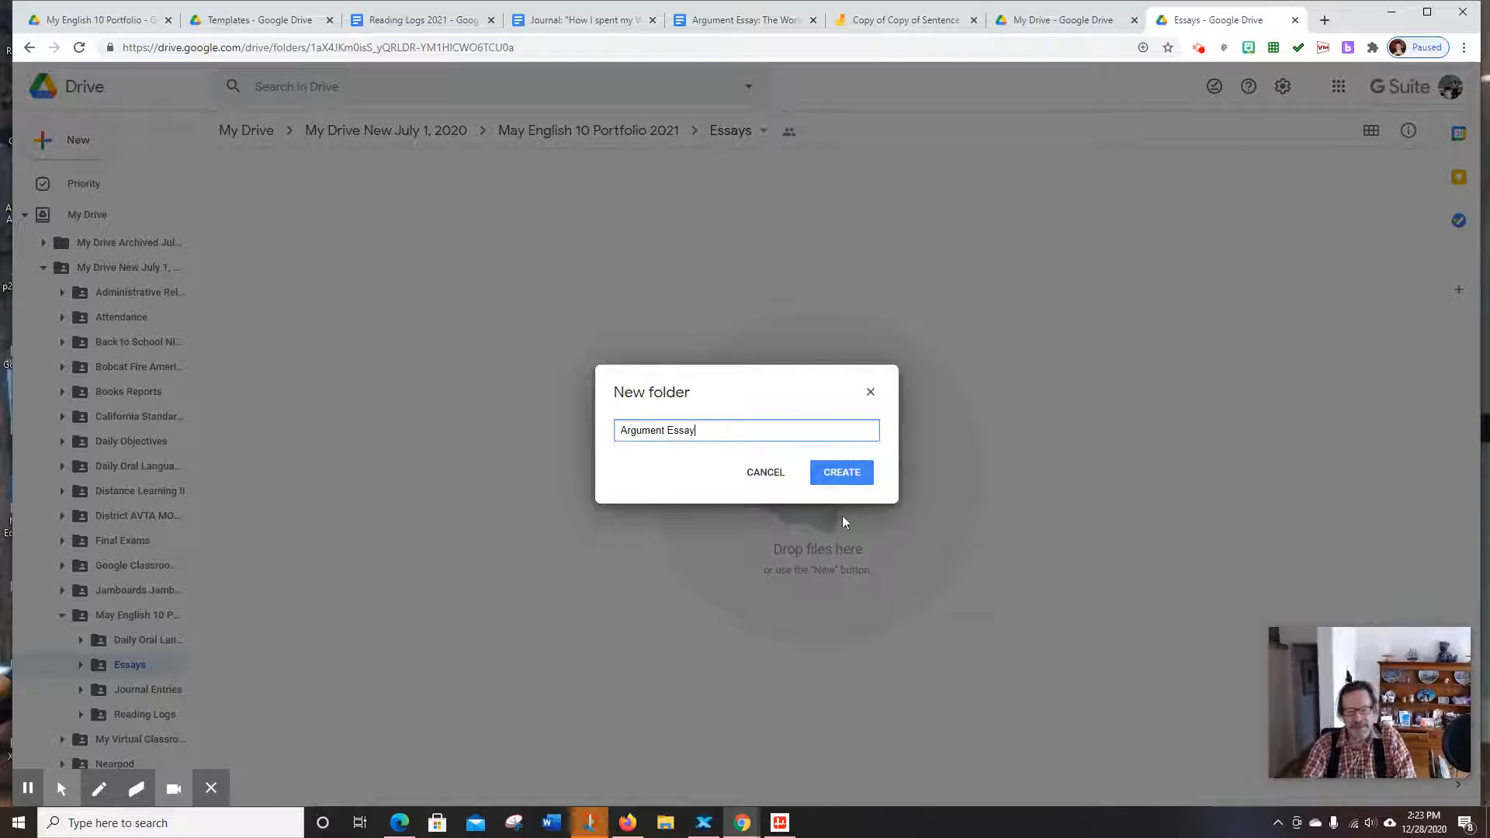
click(840, 472)
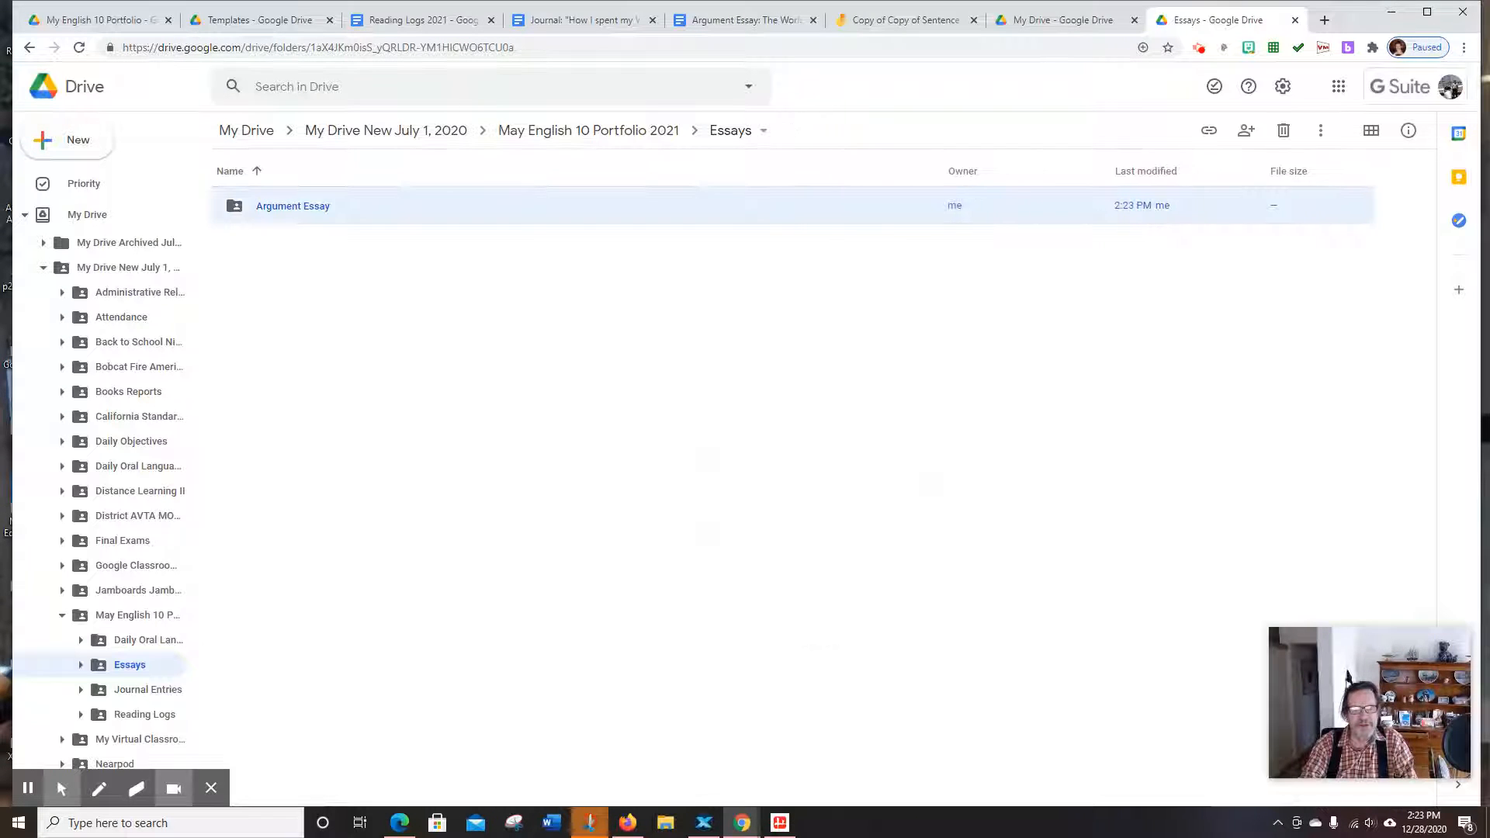
Go back to May English 10 Portfolio 2021, reopen Essays, then return to the parent folder
click(557, 134)
click(272, 247)
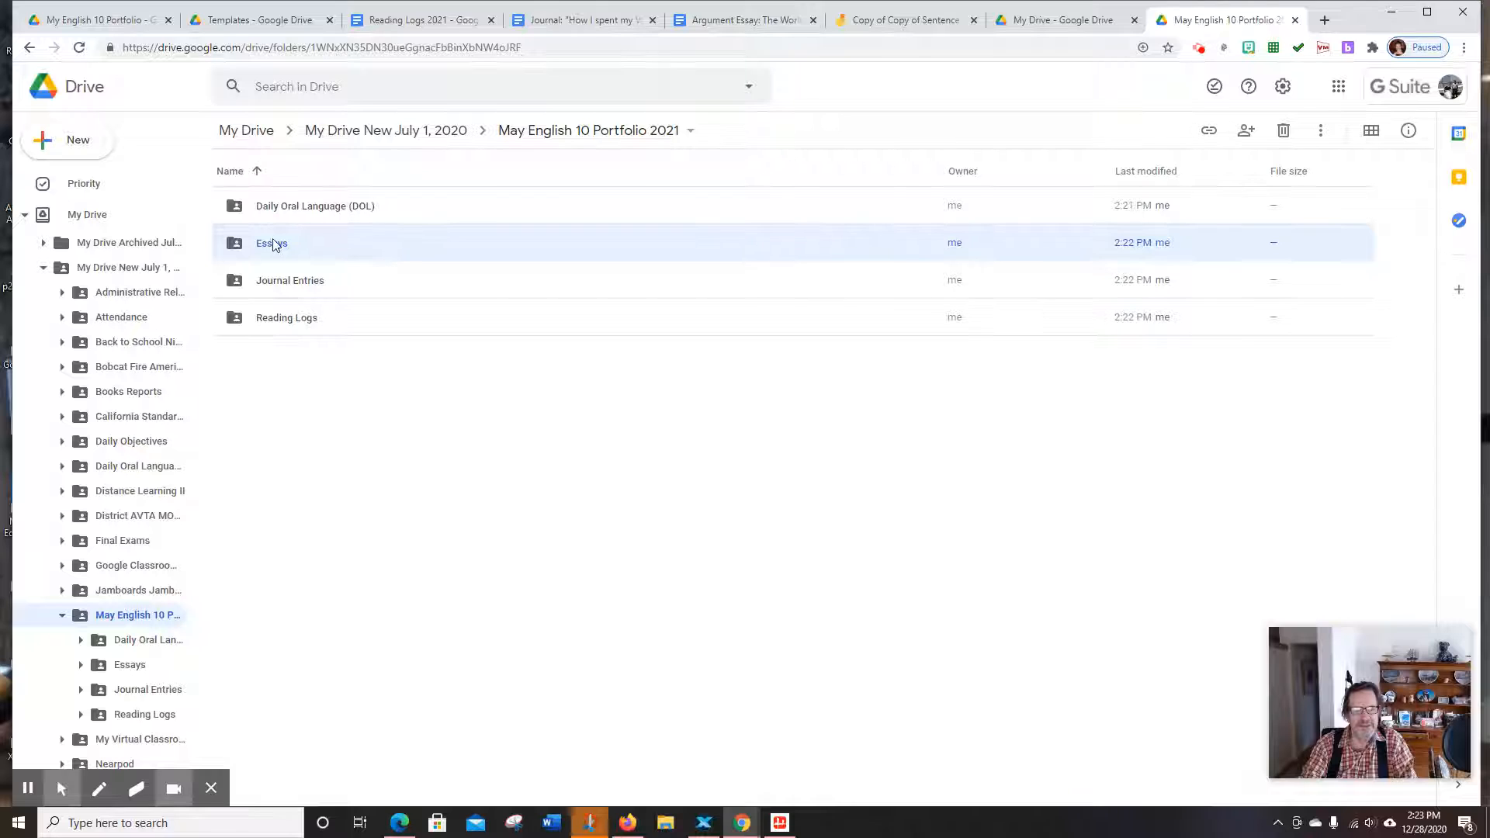
double_click(274, 245)
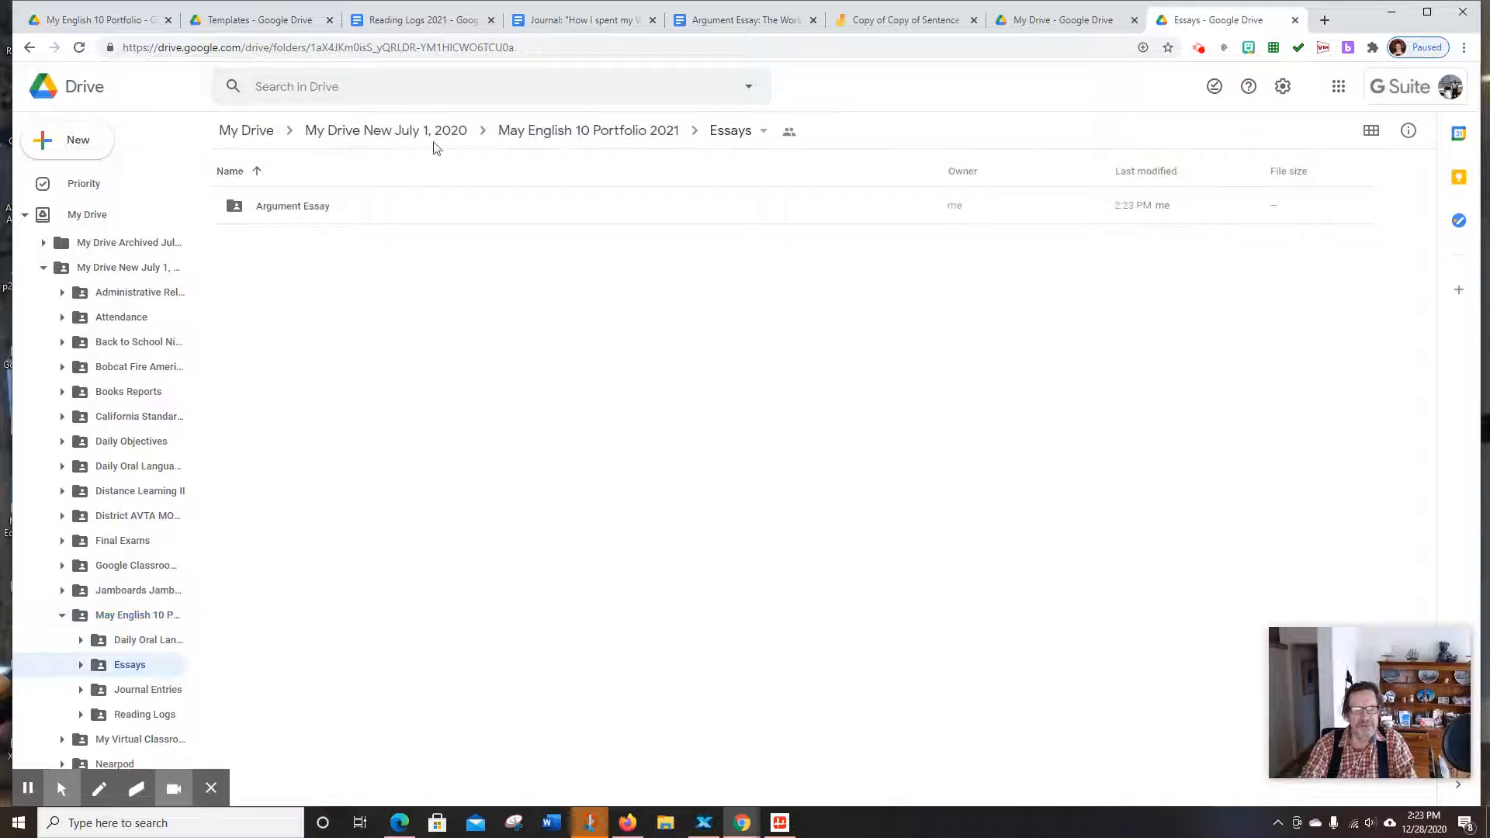
click(543, 134)
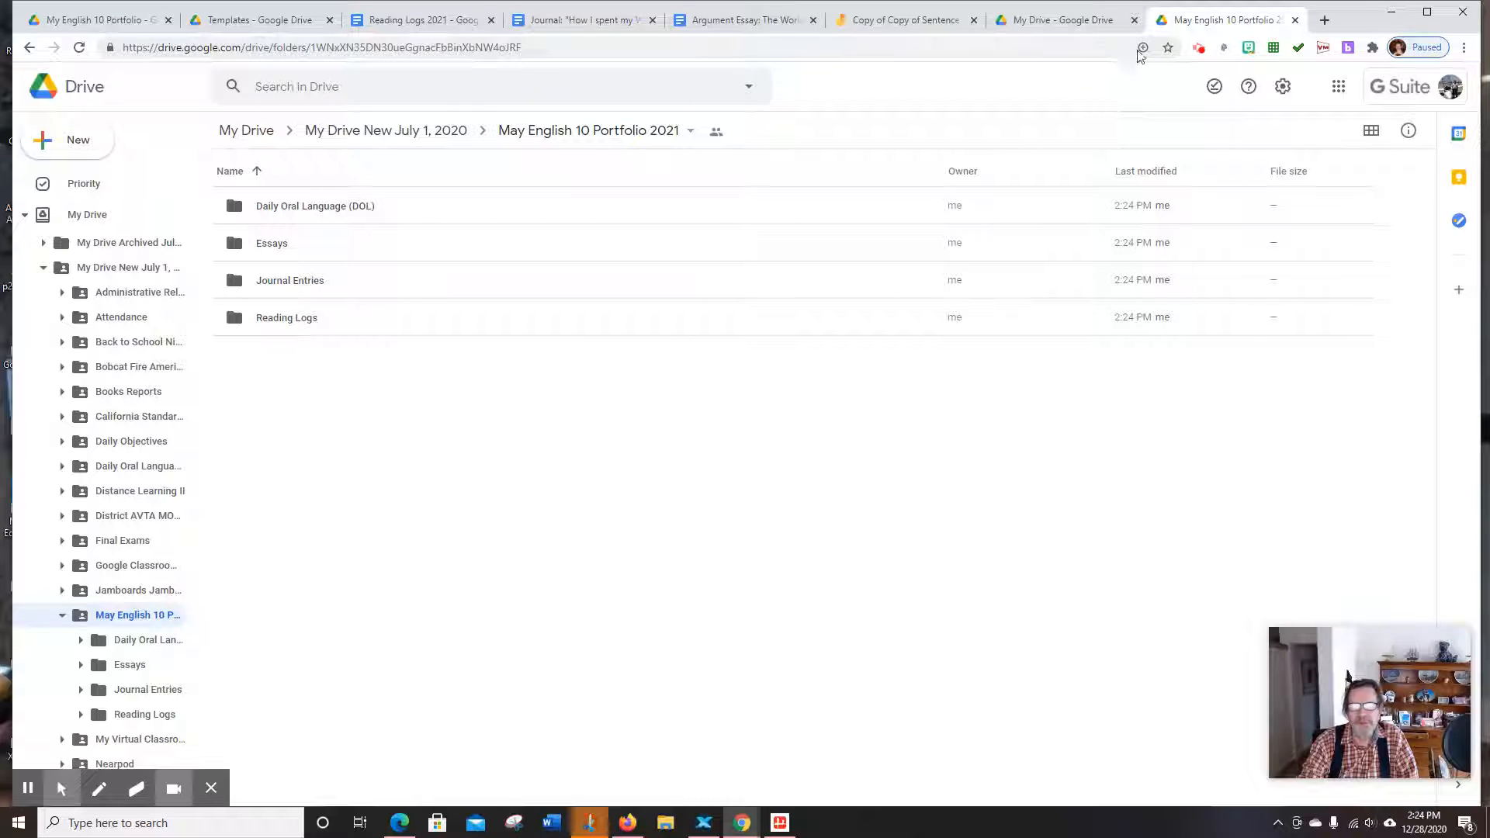
Open Google Sites in a new Chrome tab from the Google apps grid
click(1325, 21)
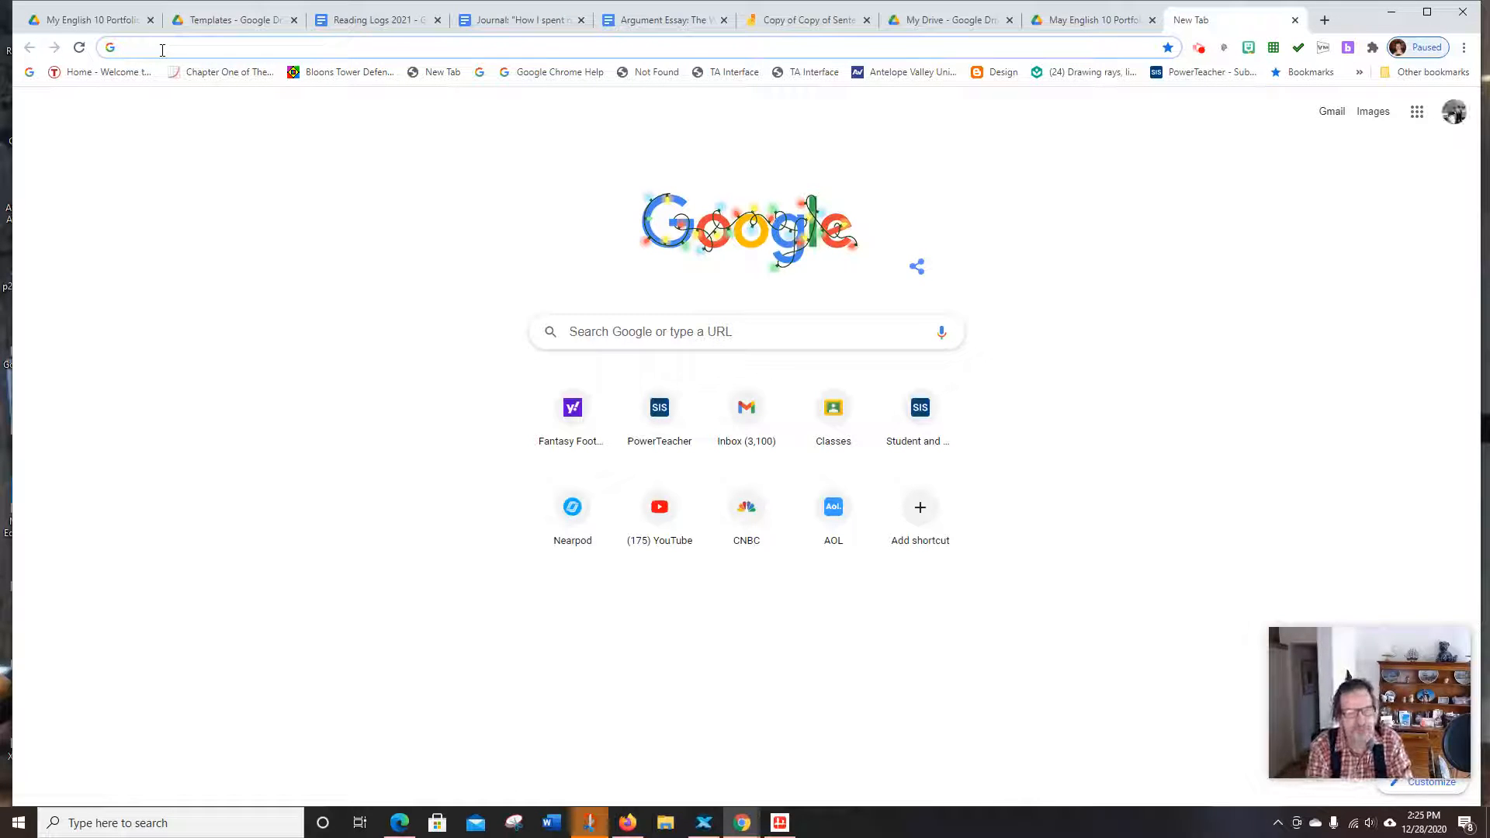
click(1418, 113)
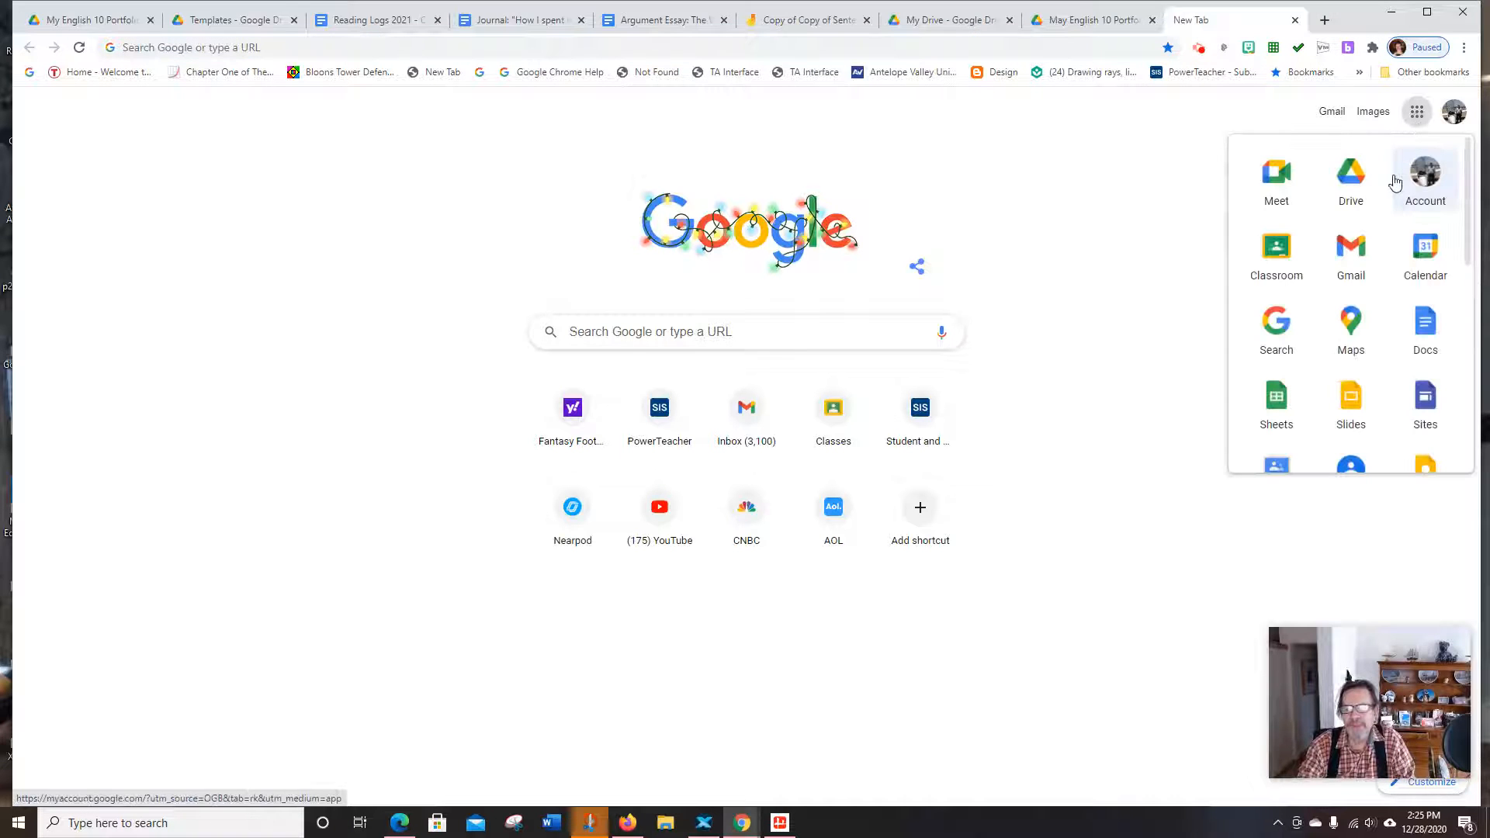
scroll(1397, 183, down, 1)
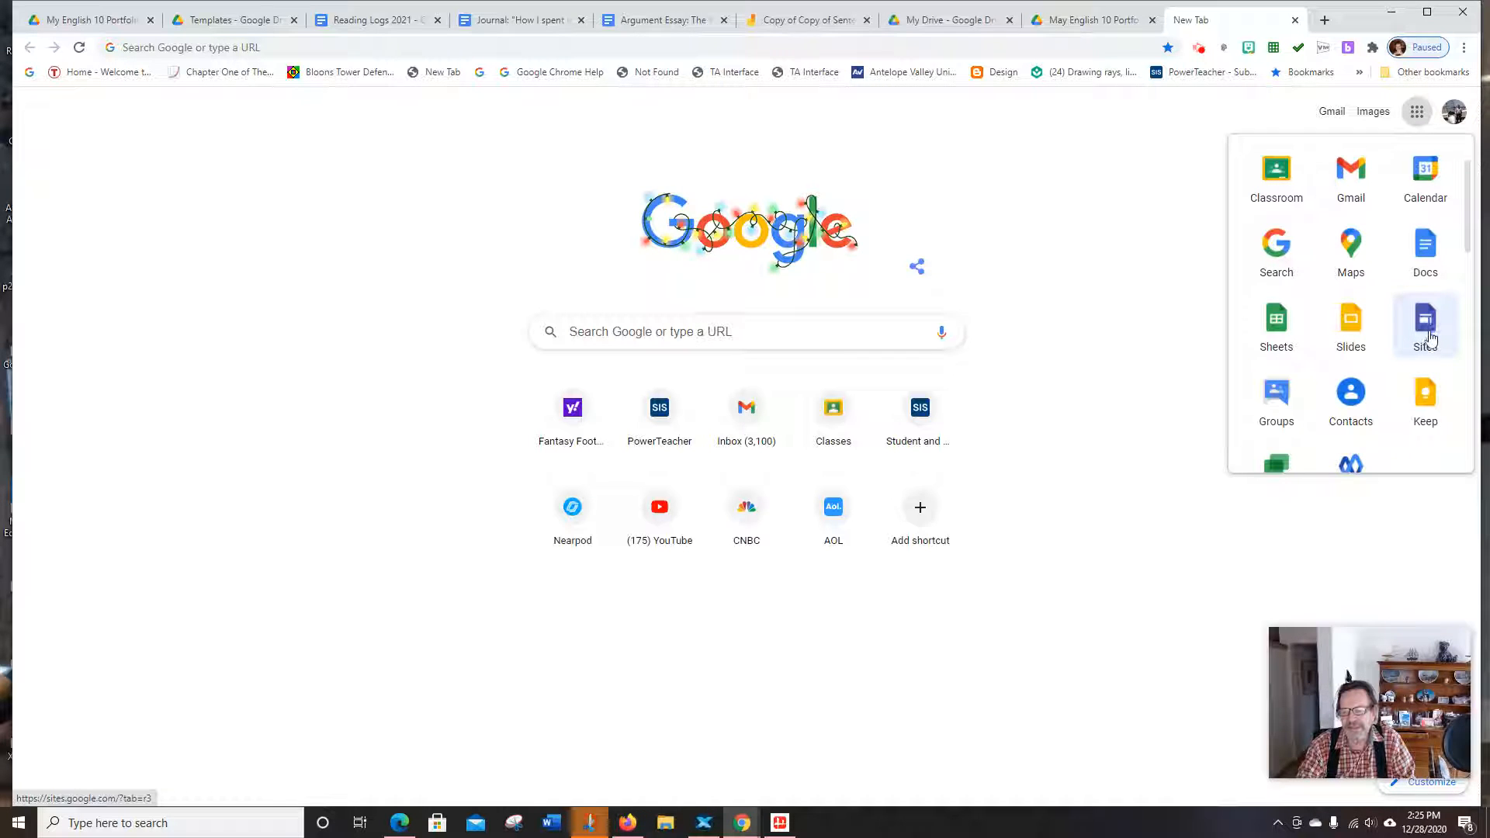
scroll(1403, 353, down, 2)
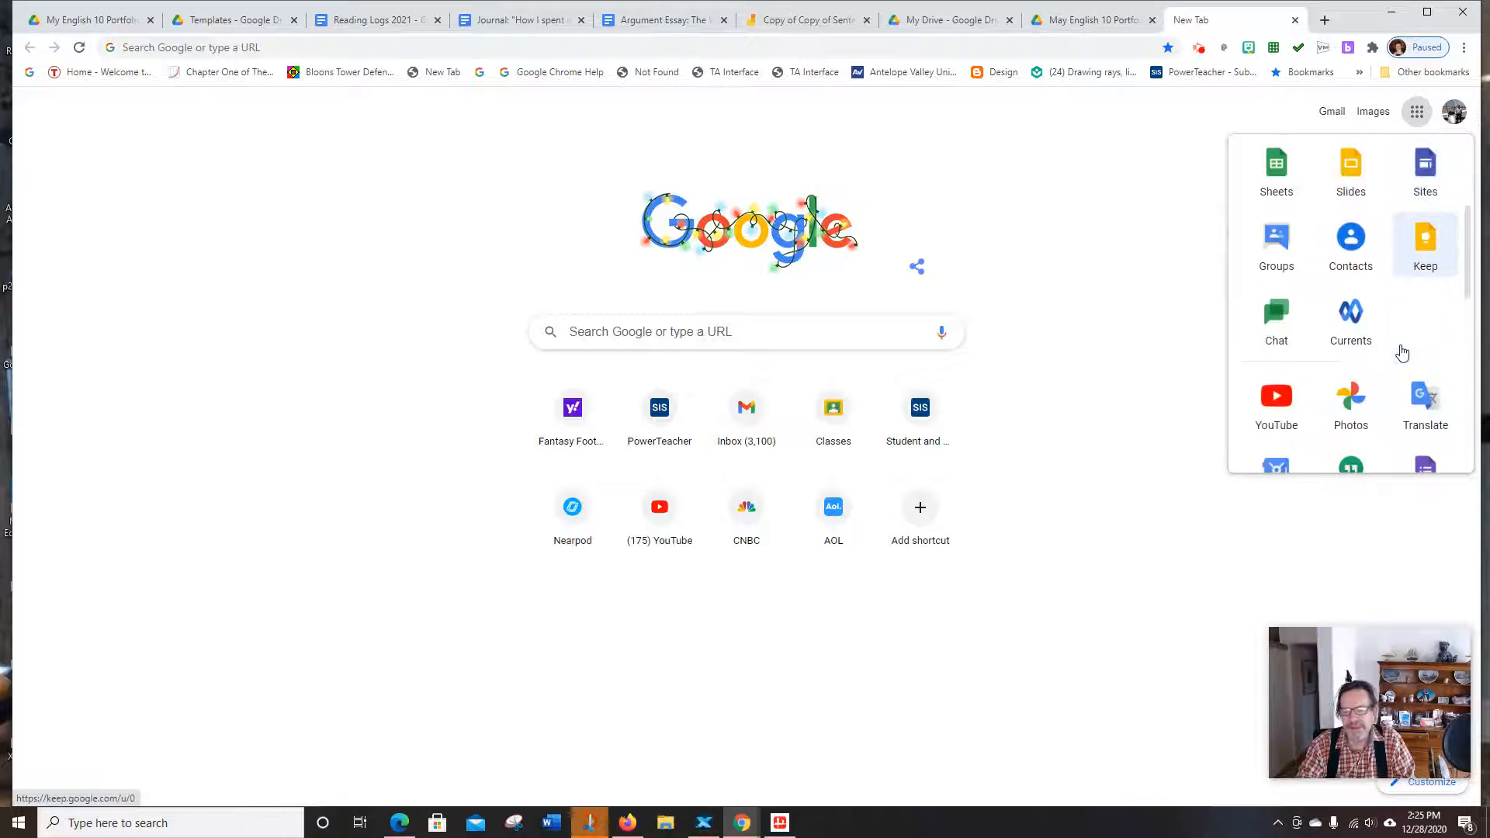
scroll(1403, 353, down, 10)
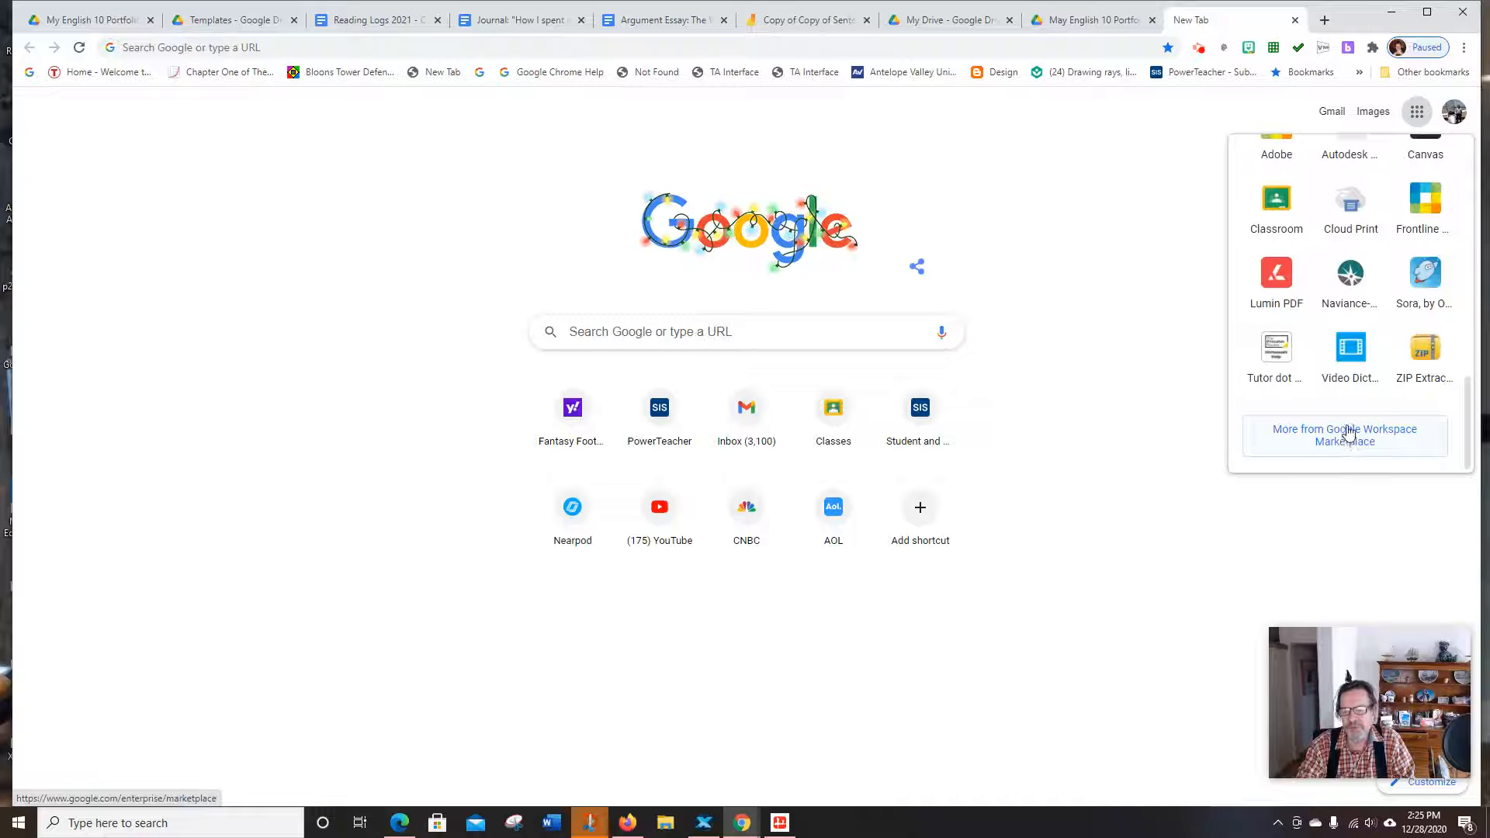
scroll(1350, 419, up, 10)
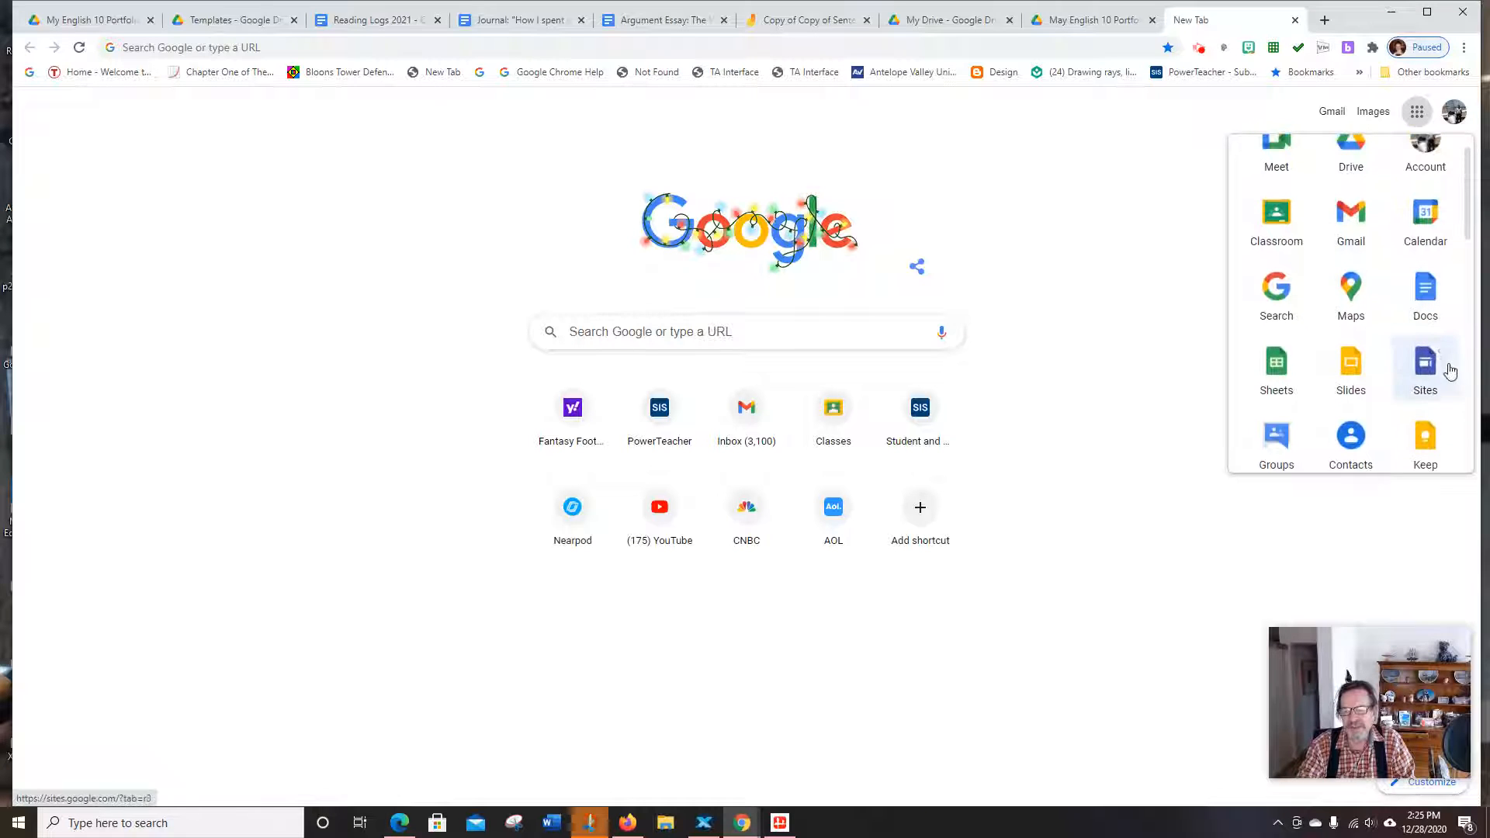
scroll(1450, 371, down, 2)
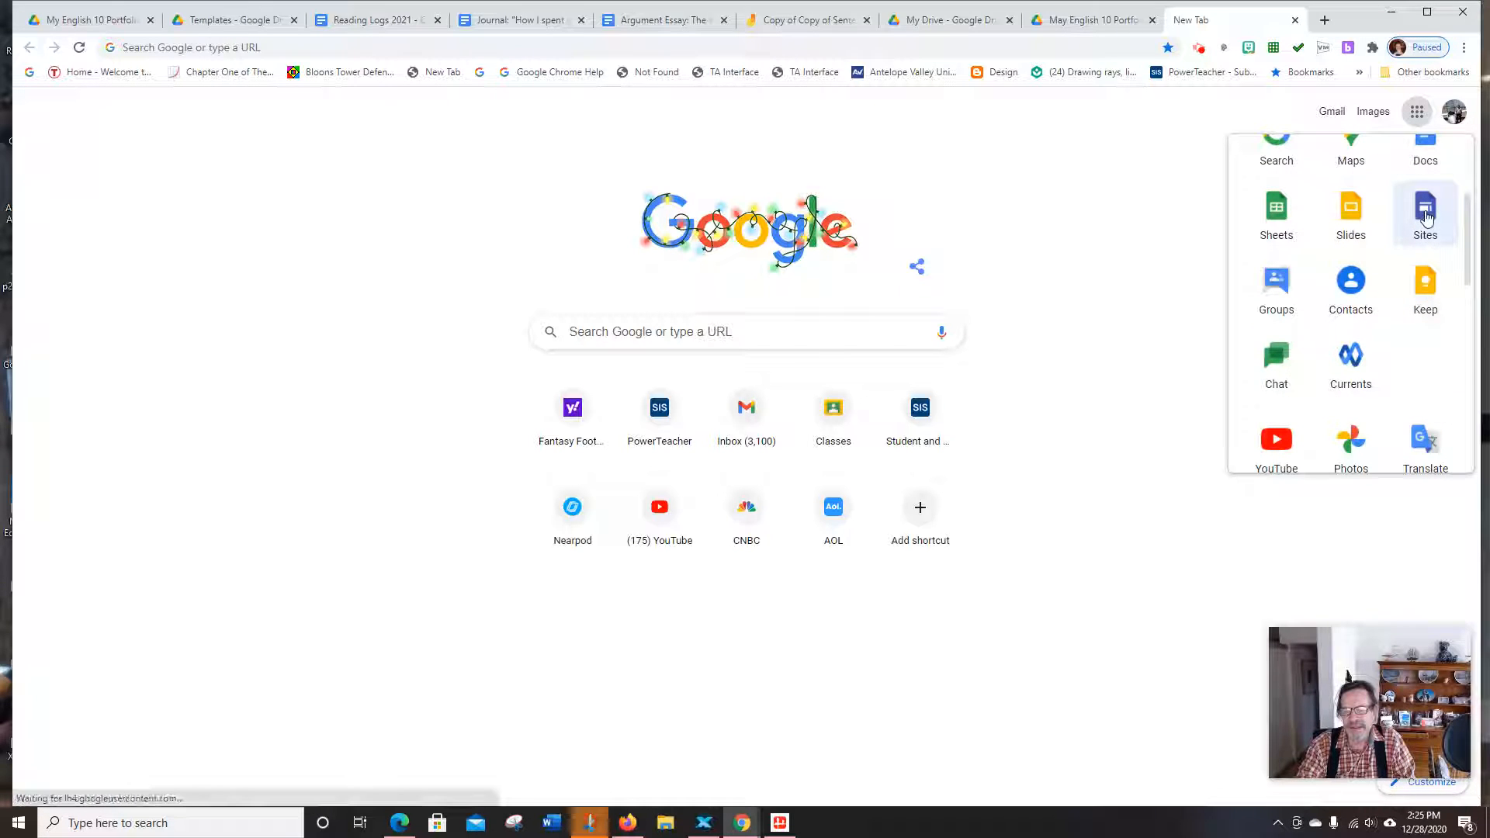
click(1426, 218)
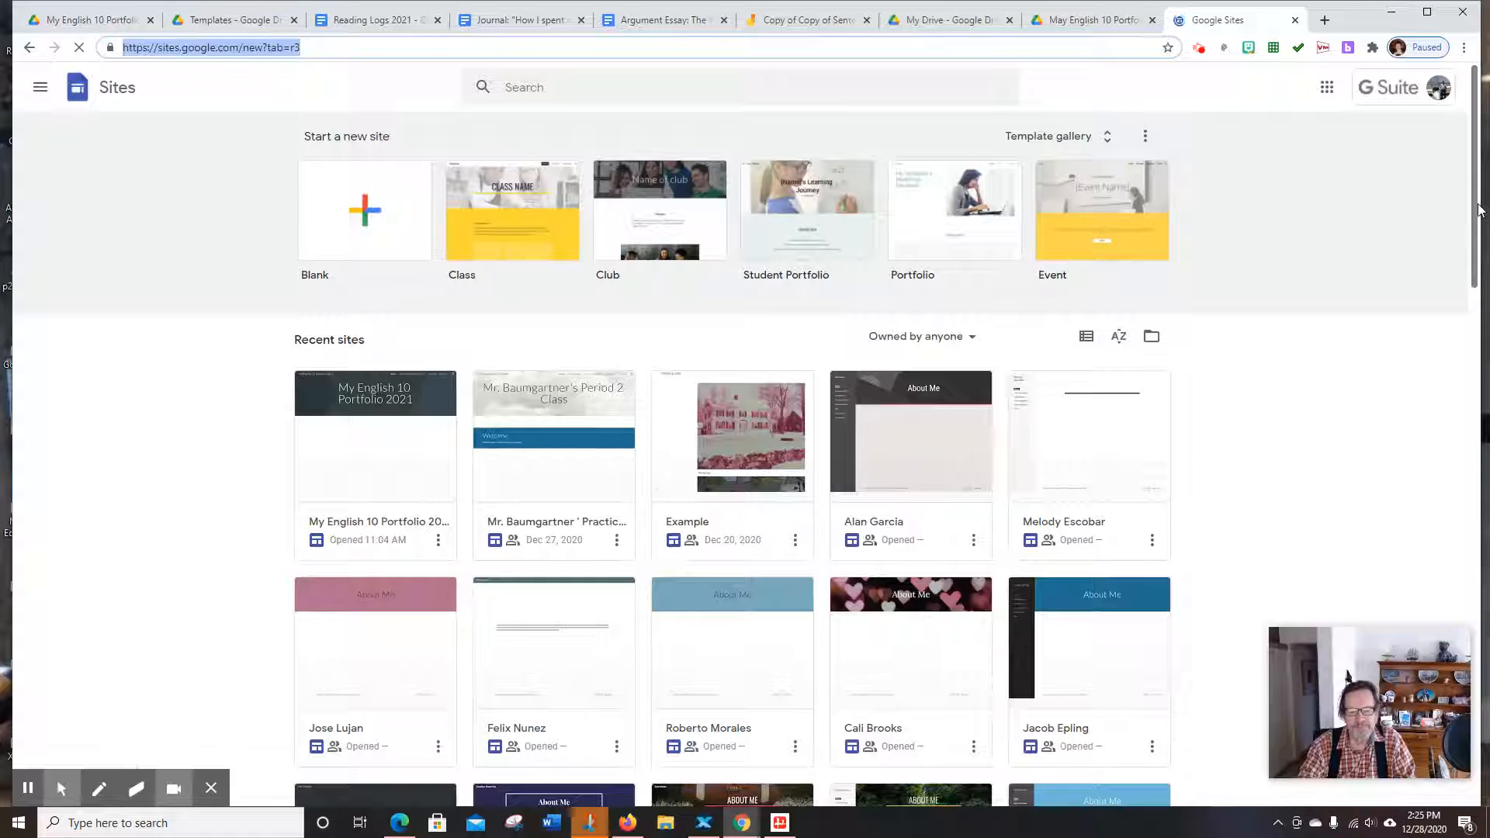
Start a blank site and begin typing 'My En' as its name
click(365, 215)
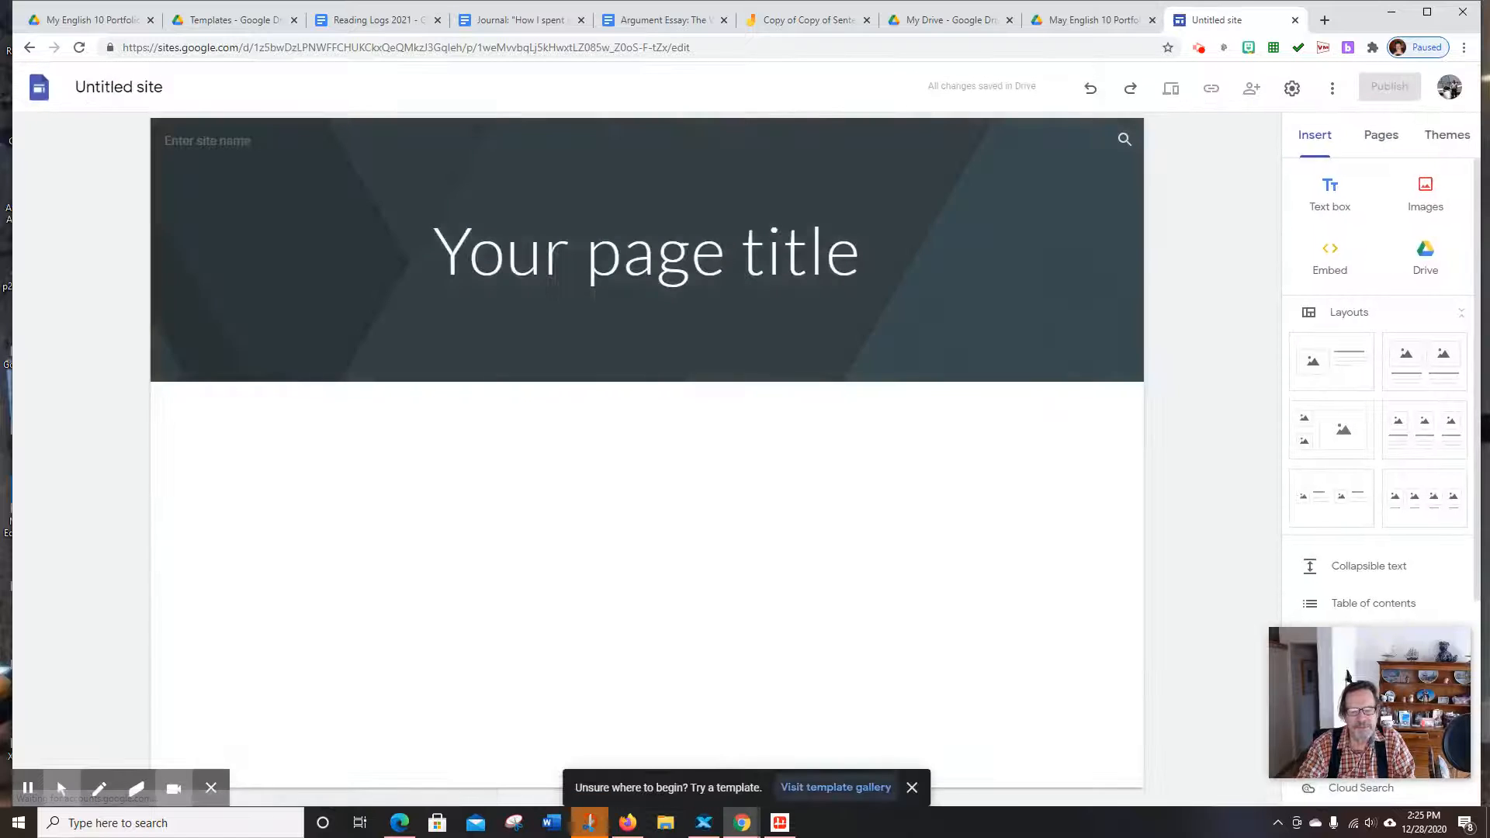
click(104, 88)
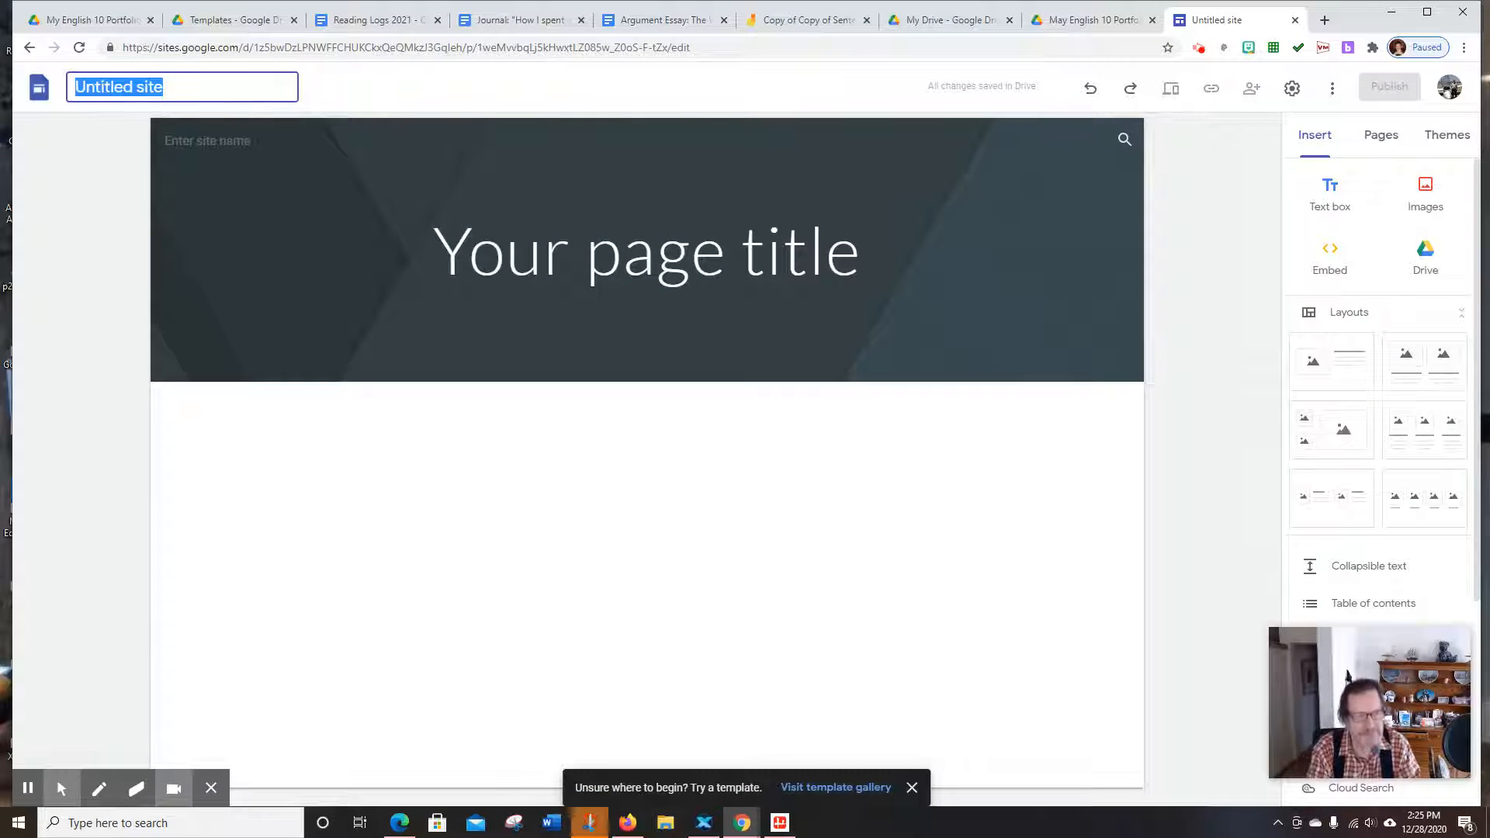
text(My)
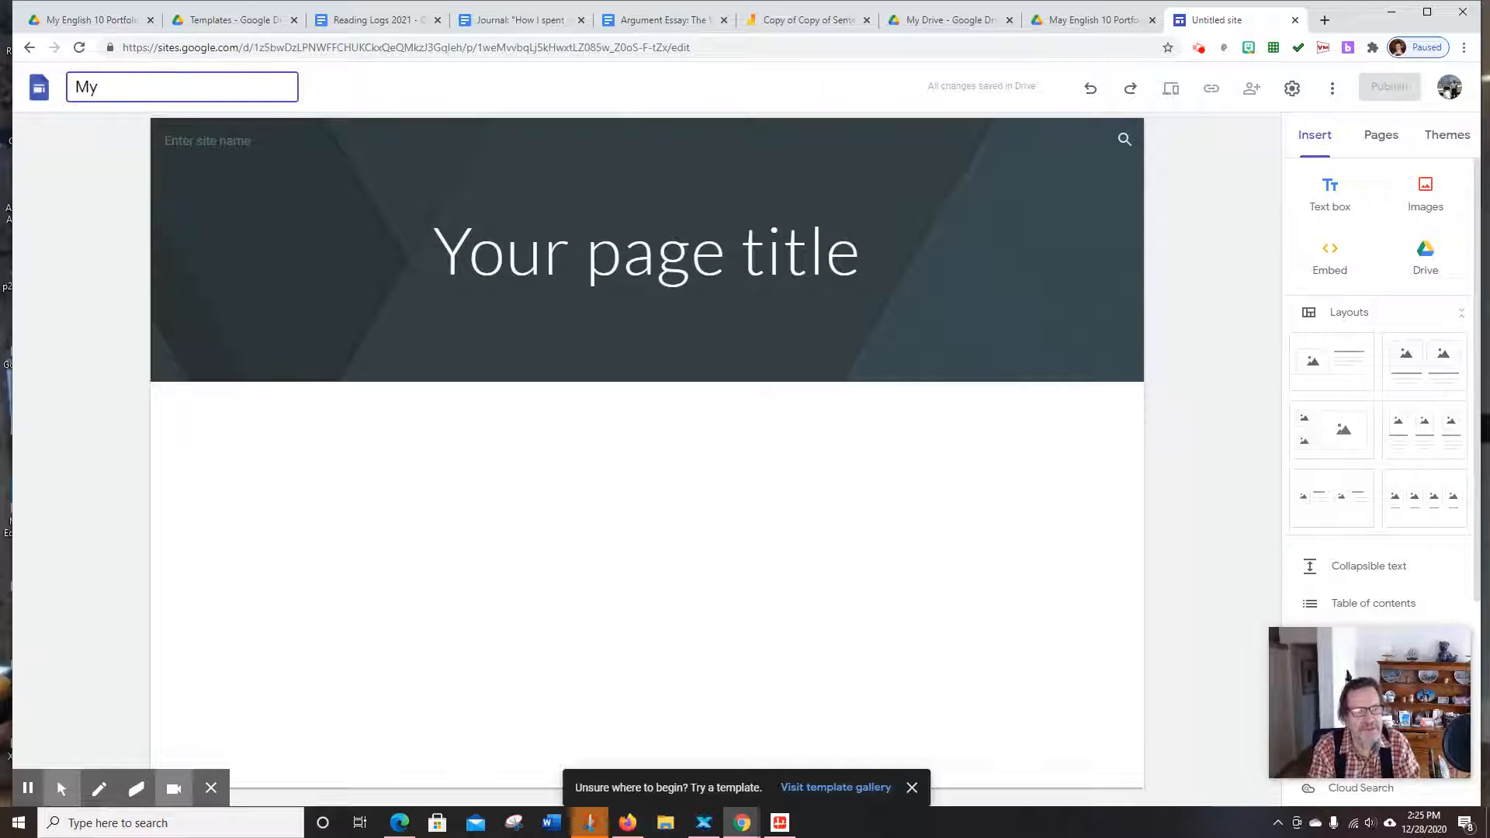
text( English 10 Portfolio 2021)
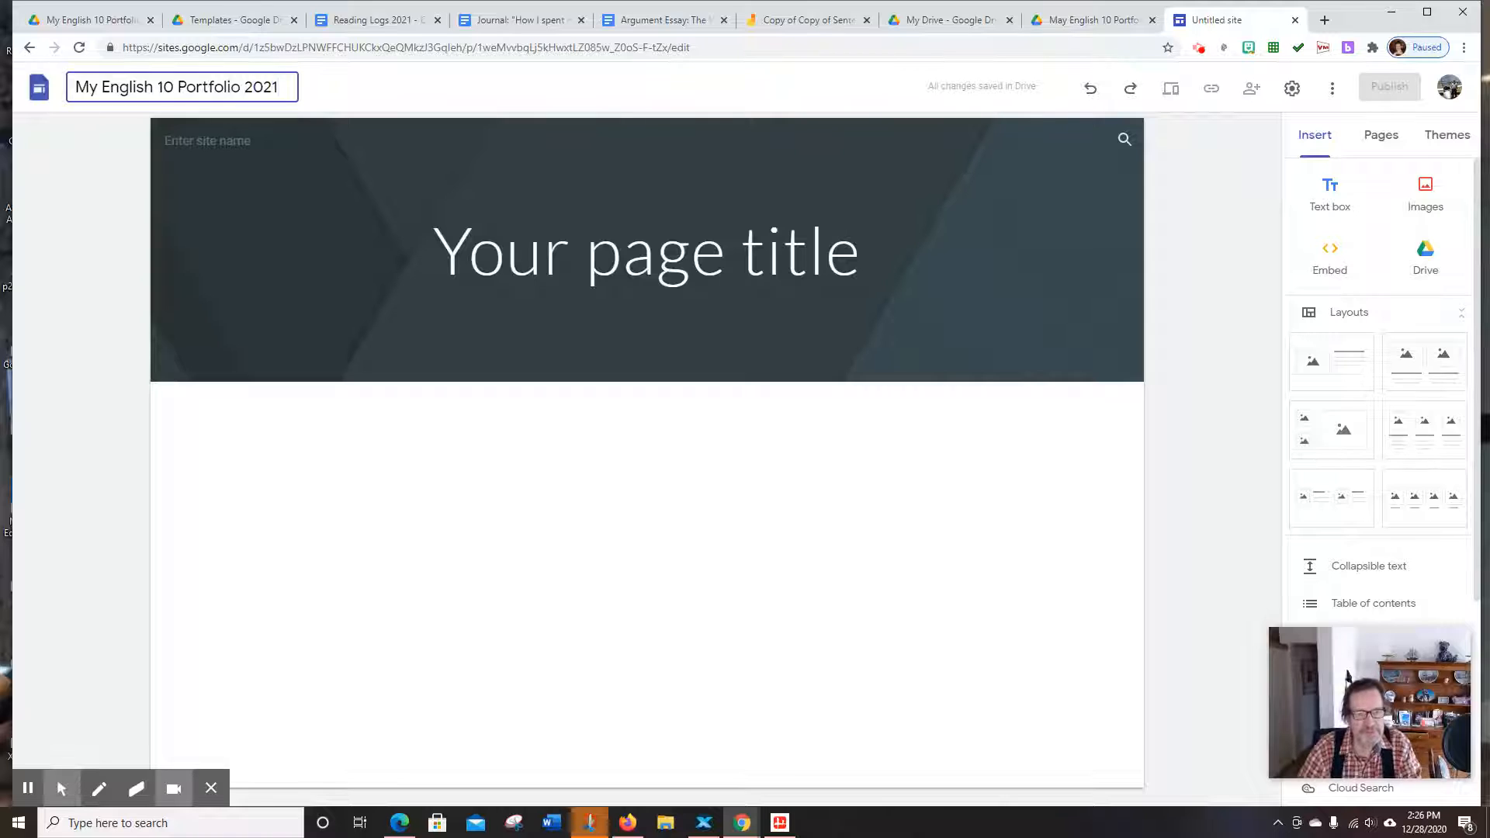
Title the home page header 'My English 10 Portfolio', then view the site's Pages panel
click(520, 258)
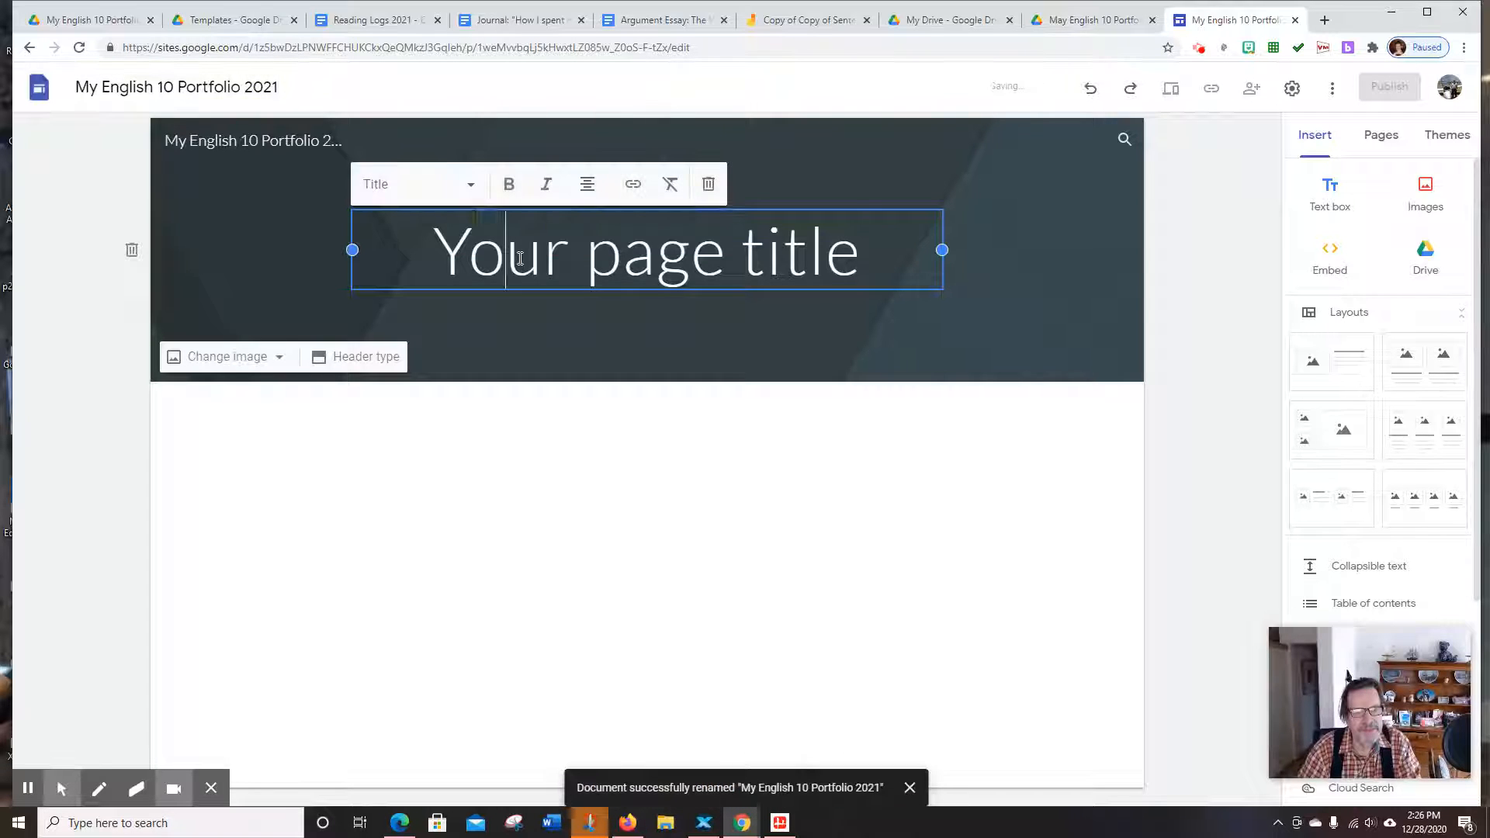
text(My Engl)
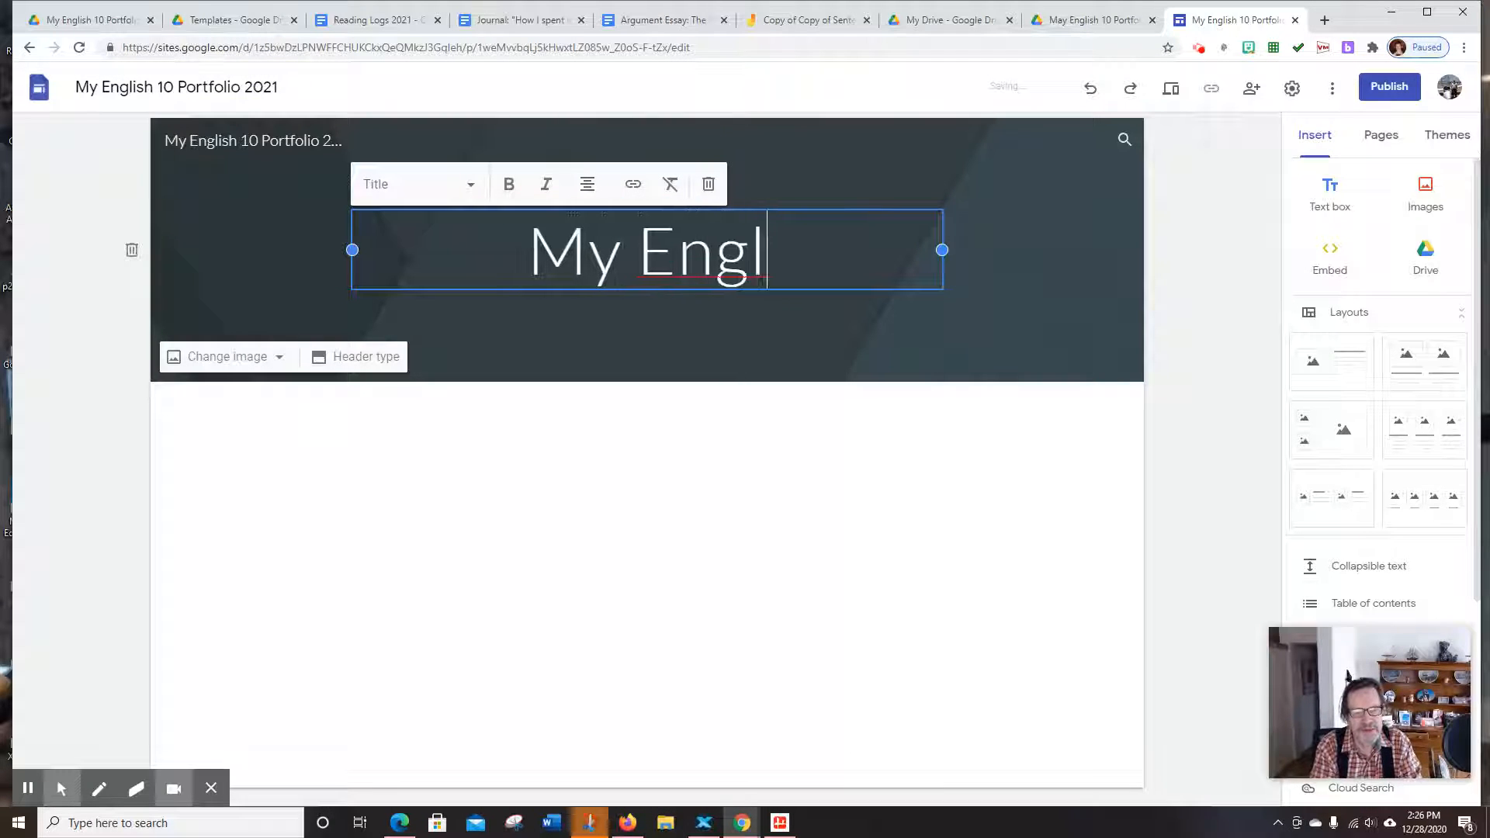
text(ish )
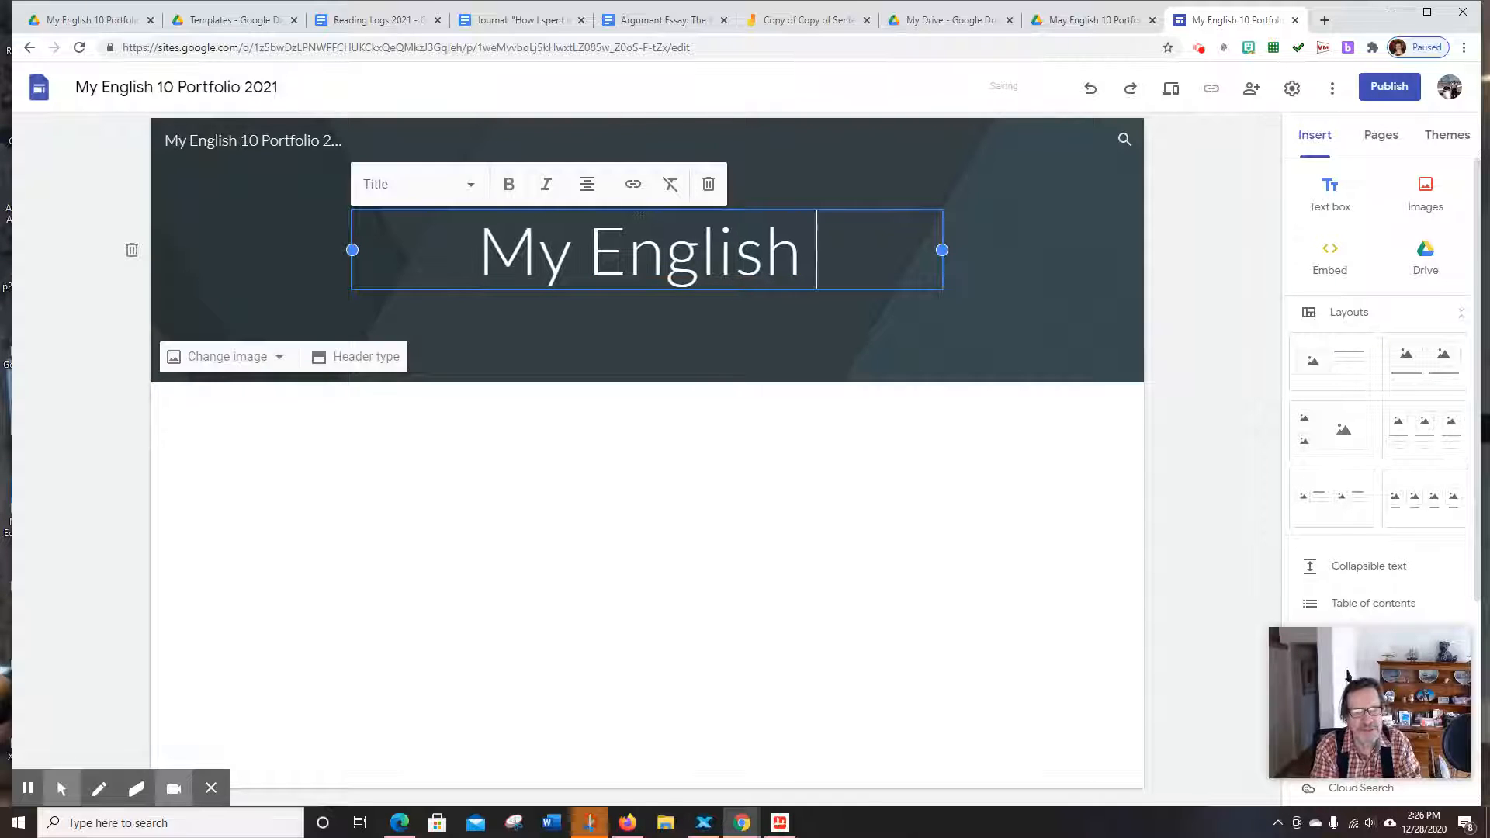
text(10 Po)
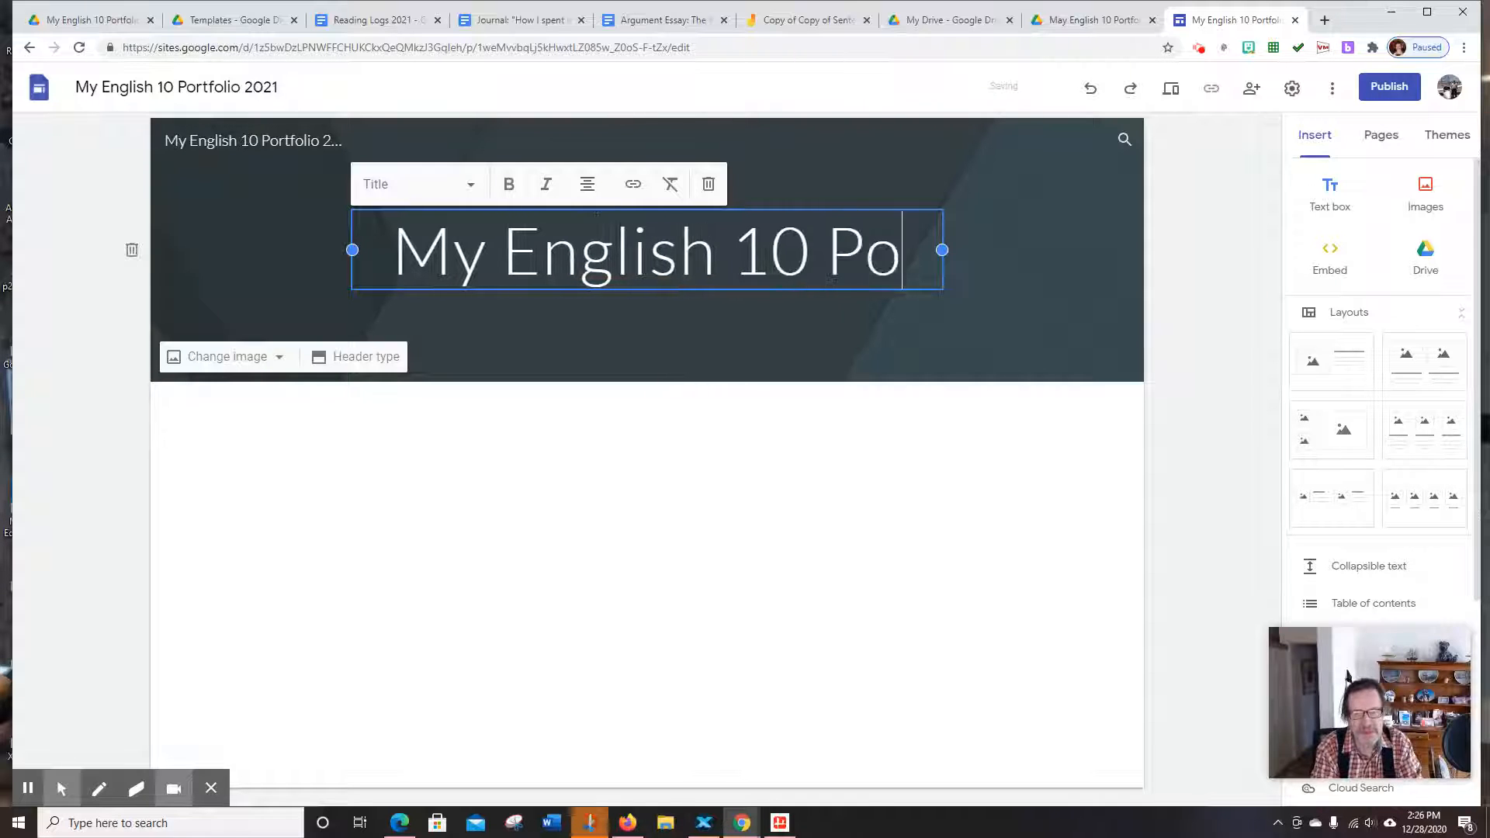
text(rtfolio)
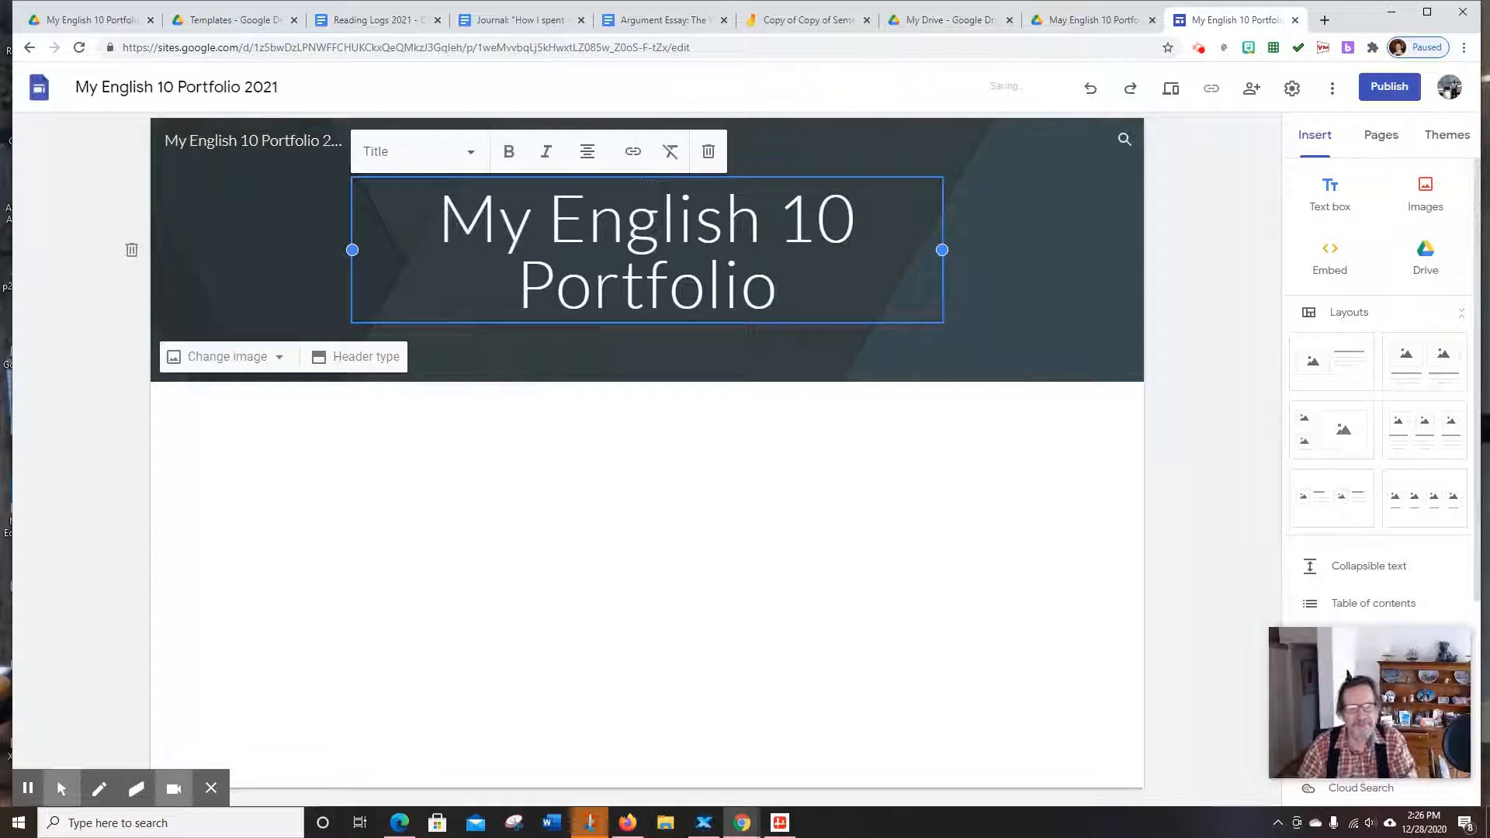
click(1419, 264)
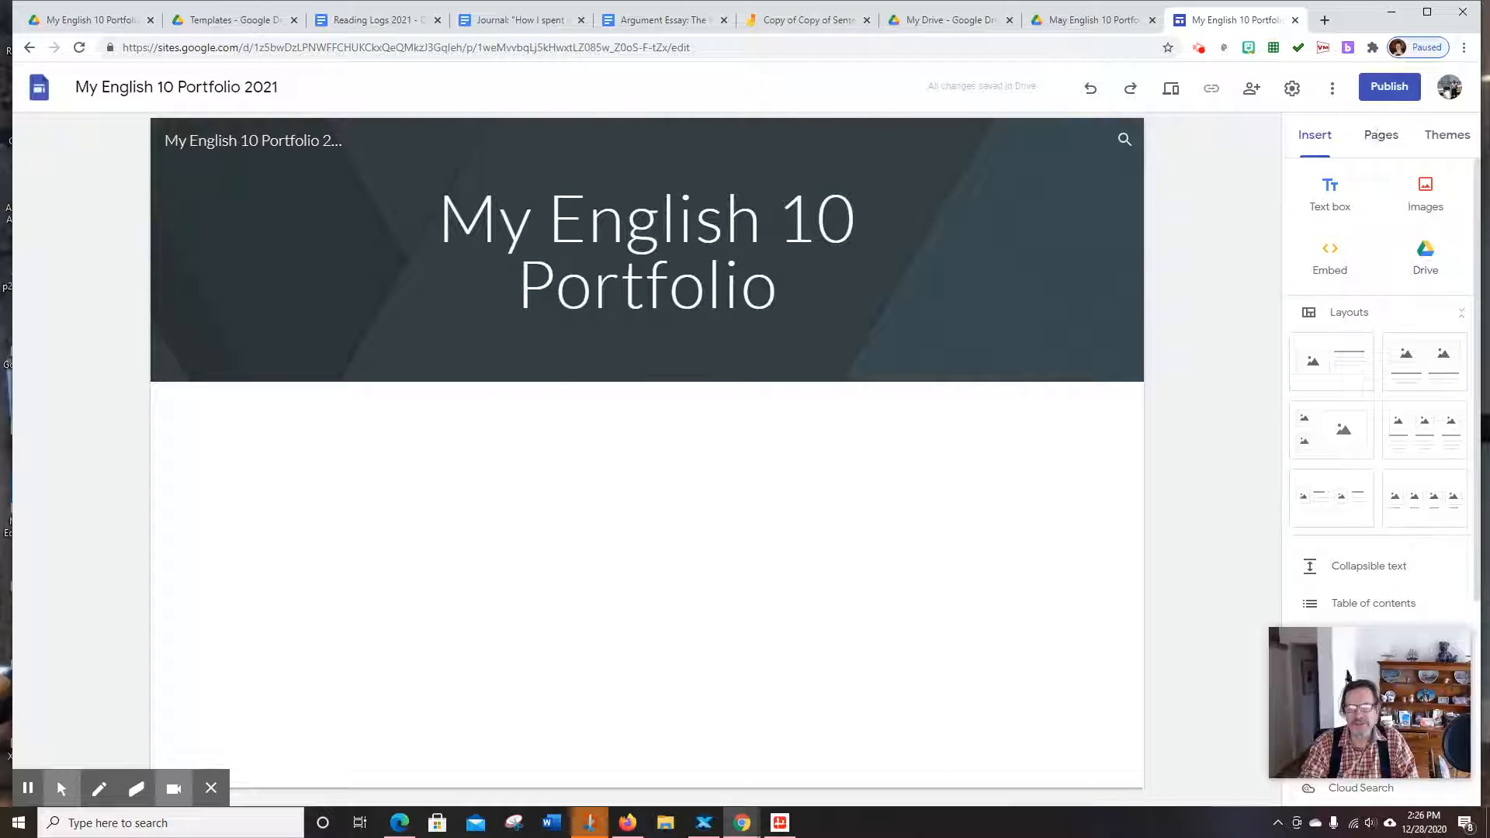
click(1381, 134)
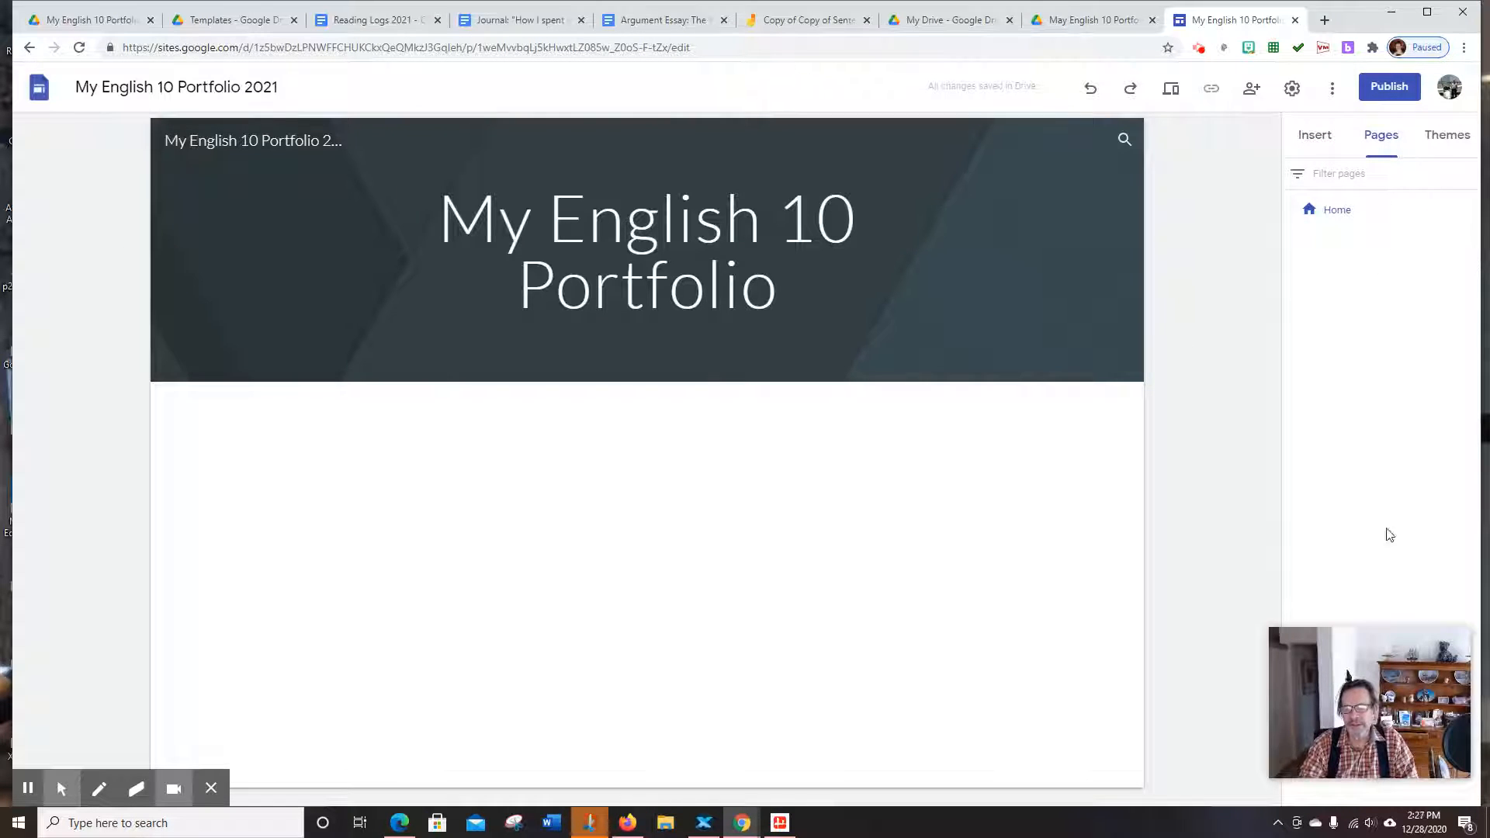
mouse_move(1427, 650)
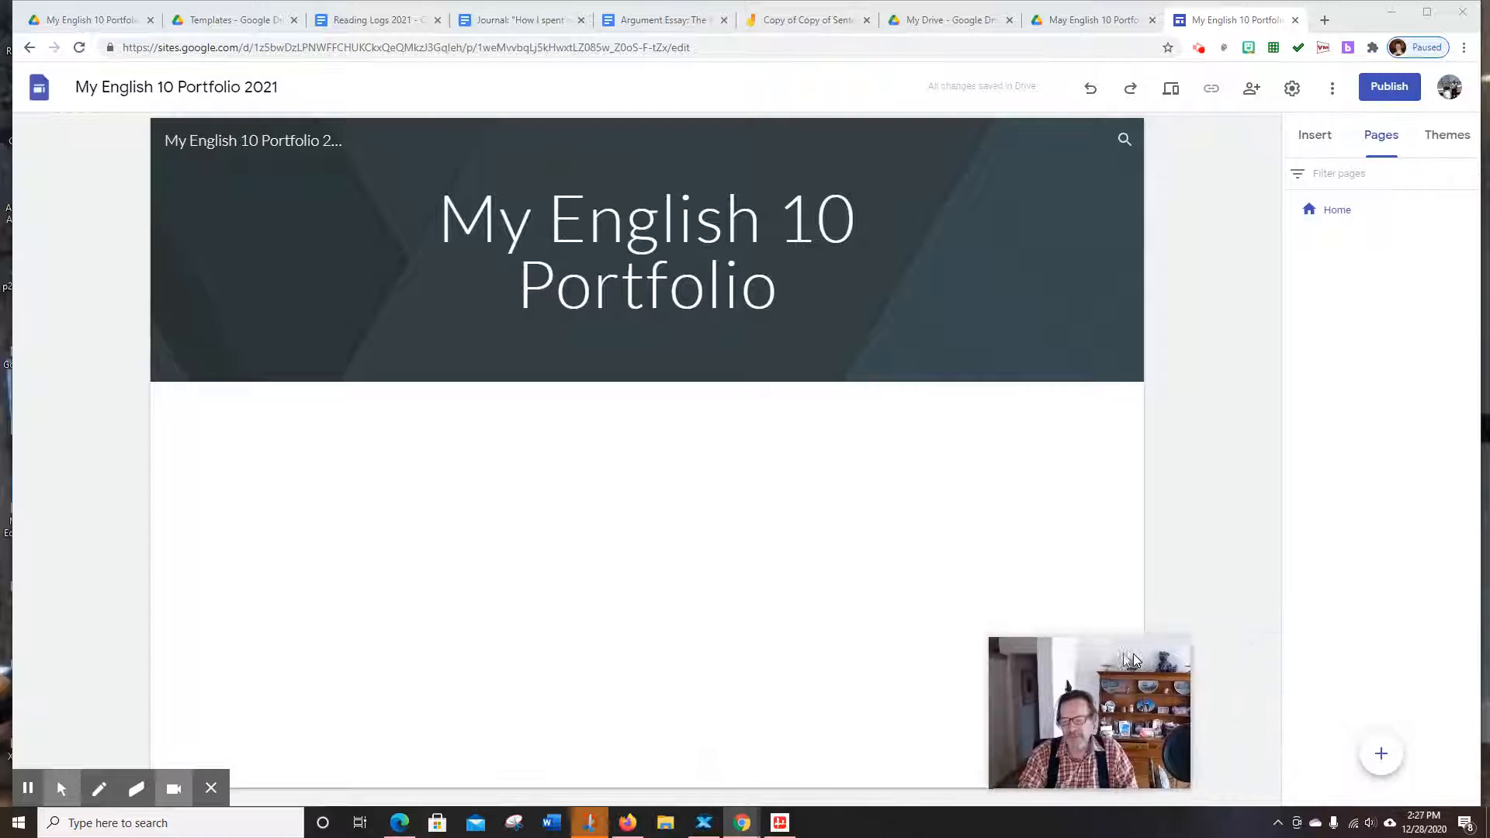
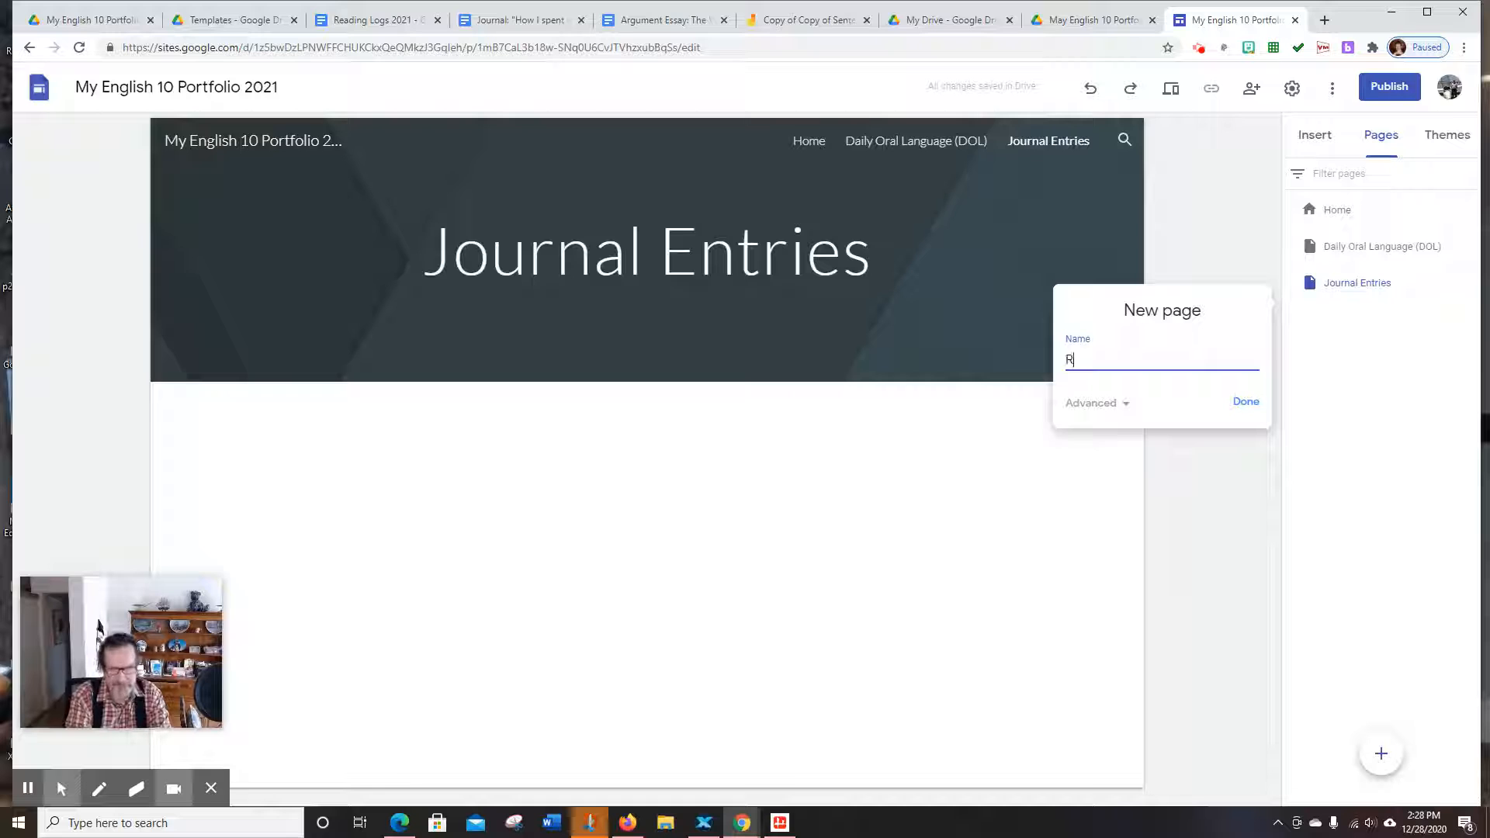
Create the 'Reading Logs' and 'Essays' pages in the site's Pages panel
text(ding Logs)
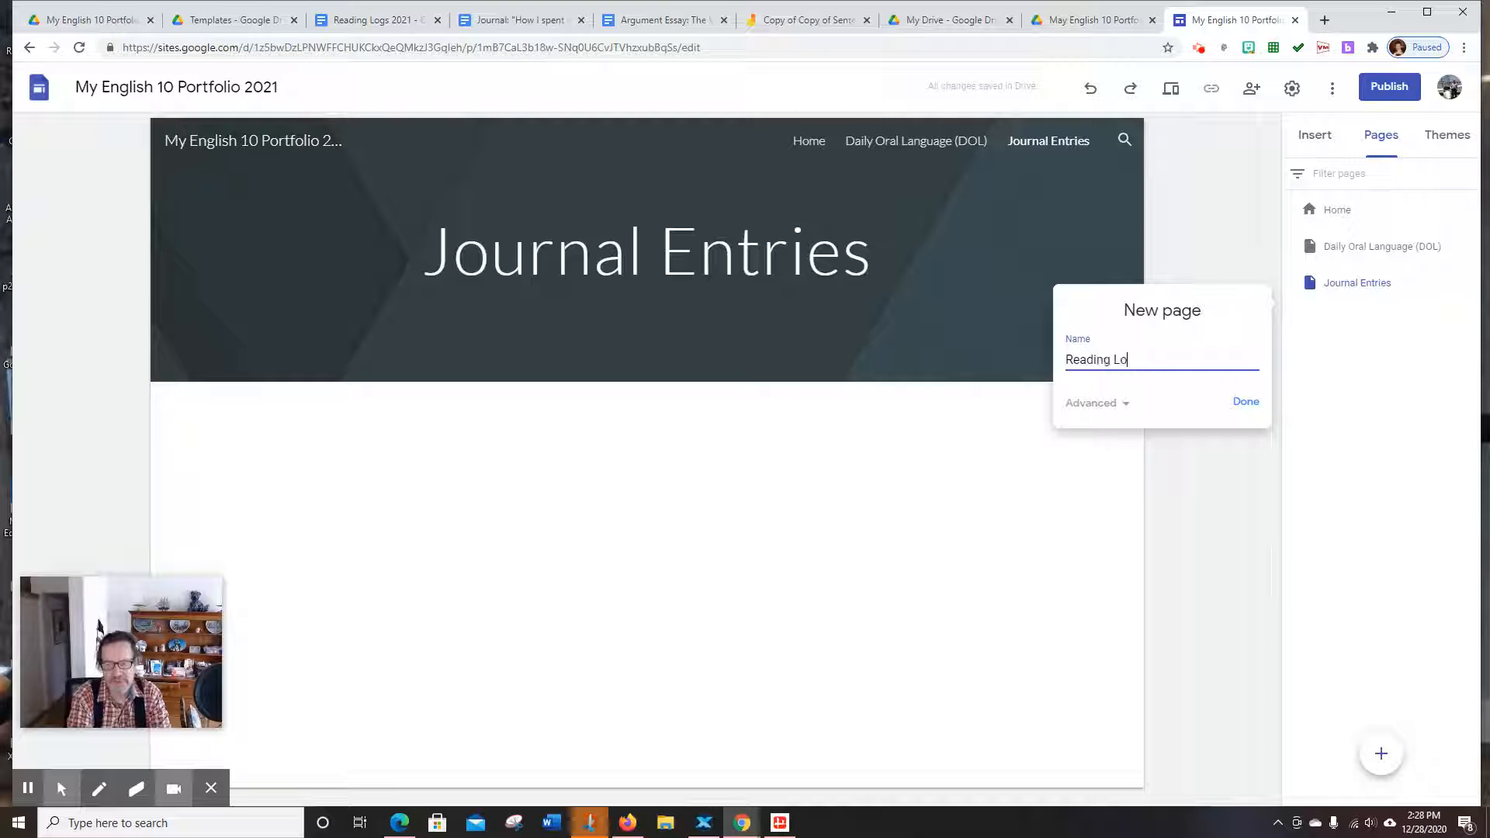
click(1245, 402)
mouse_move(1379, 757)
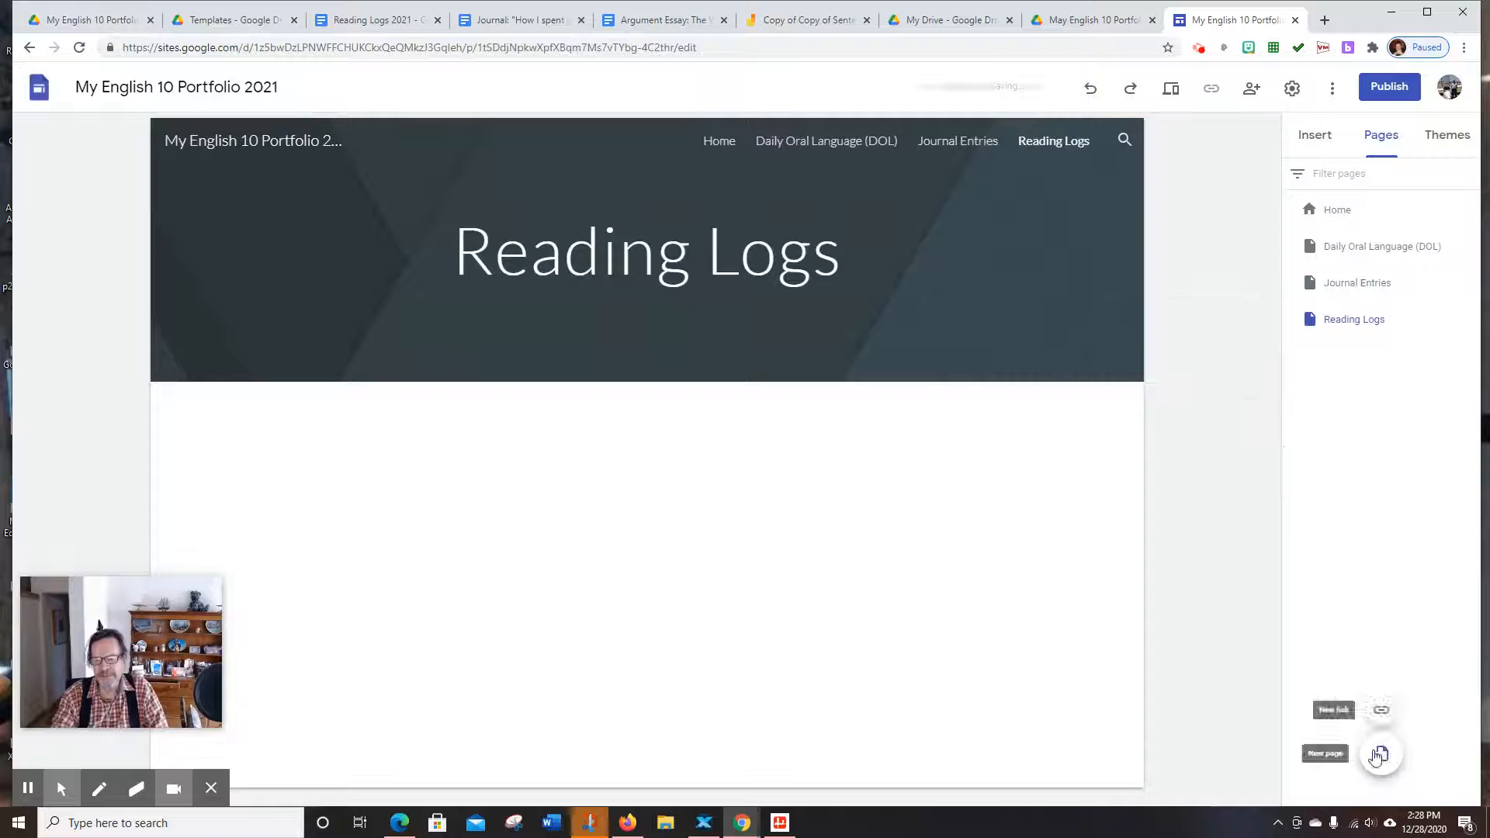
click(1382, 756)
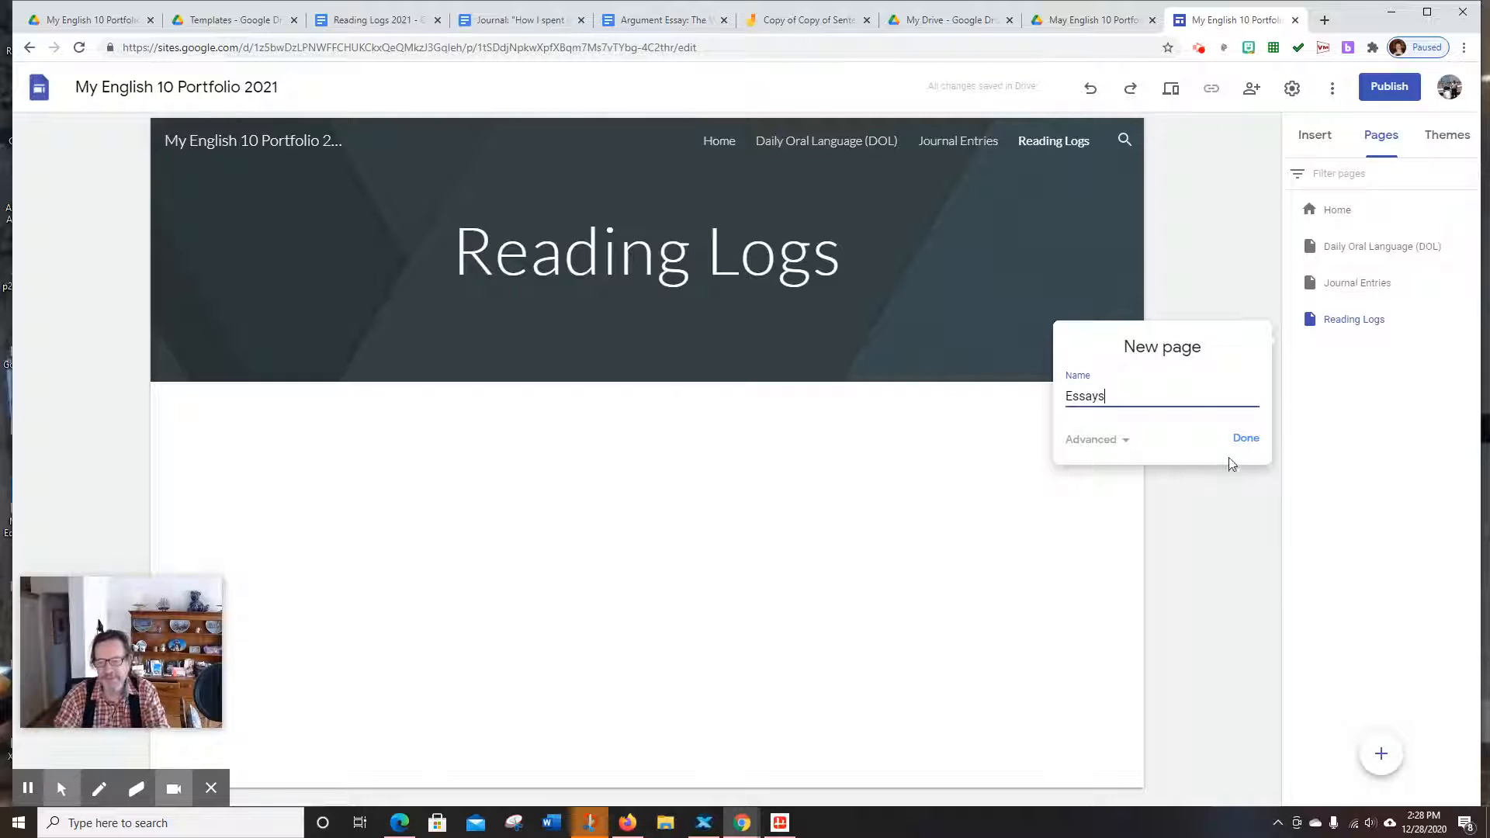
click(1245, 438)
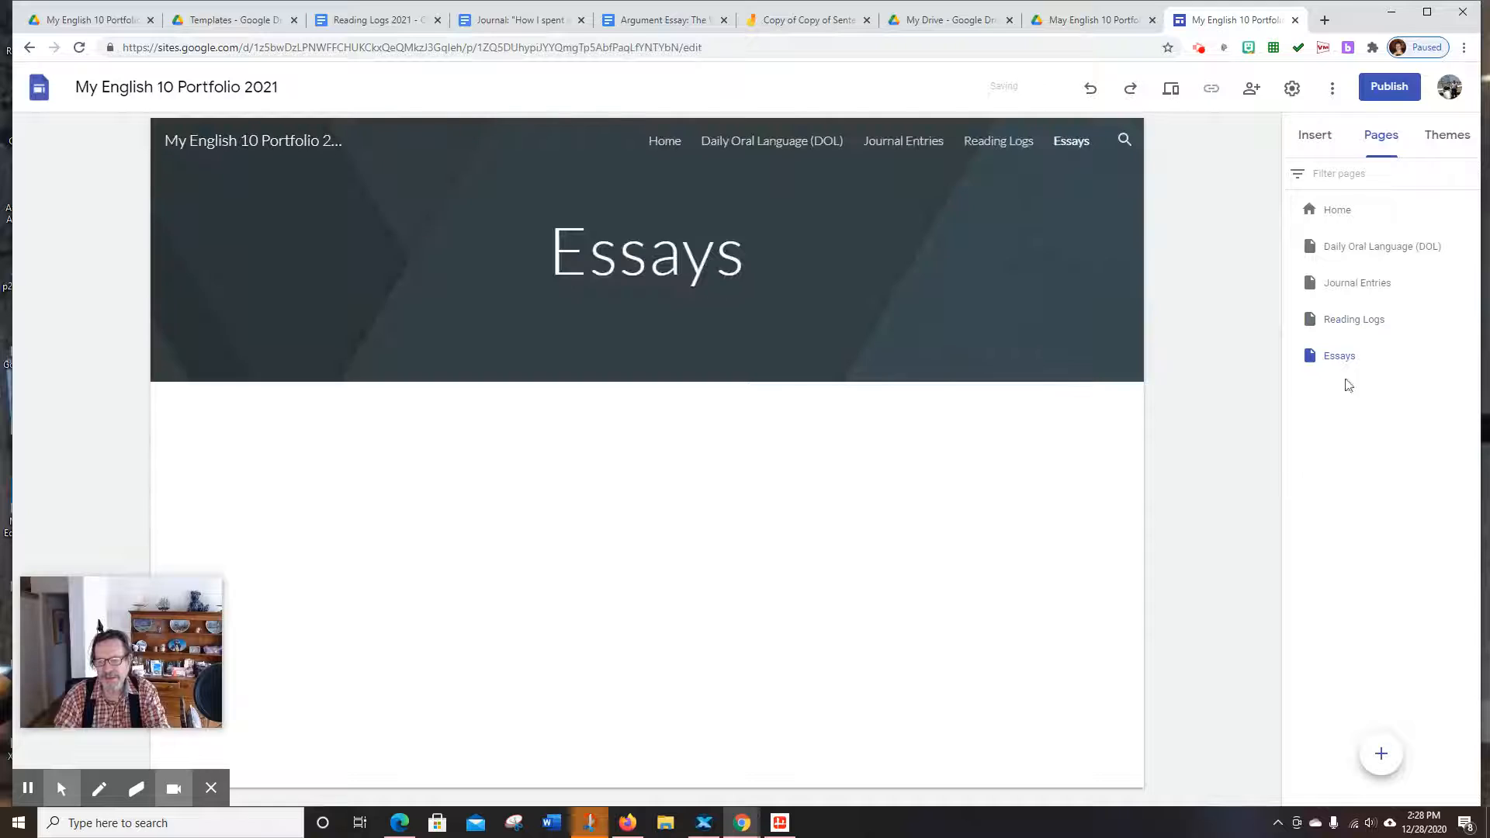
mouse_move(1360, 359)
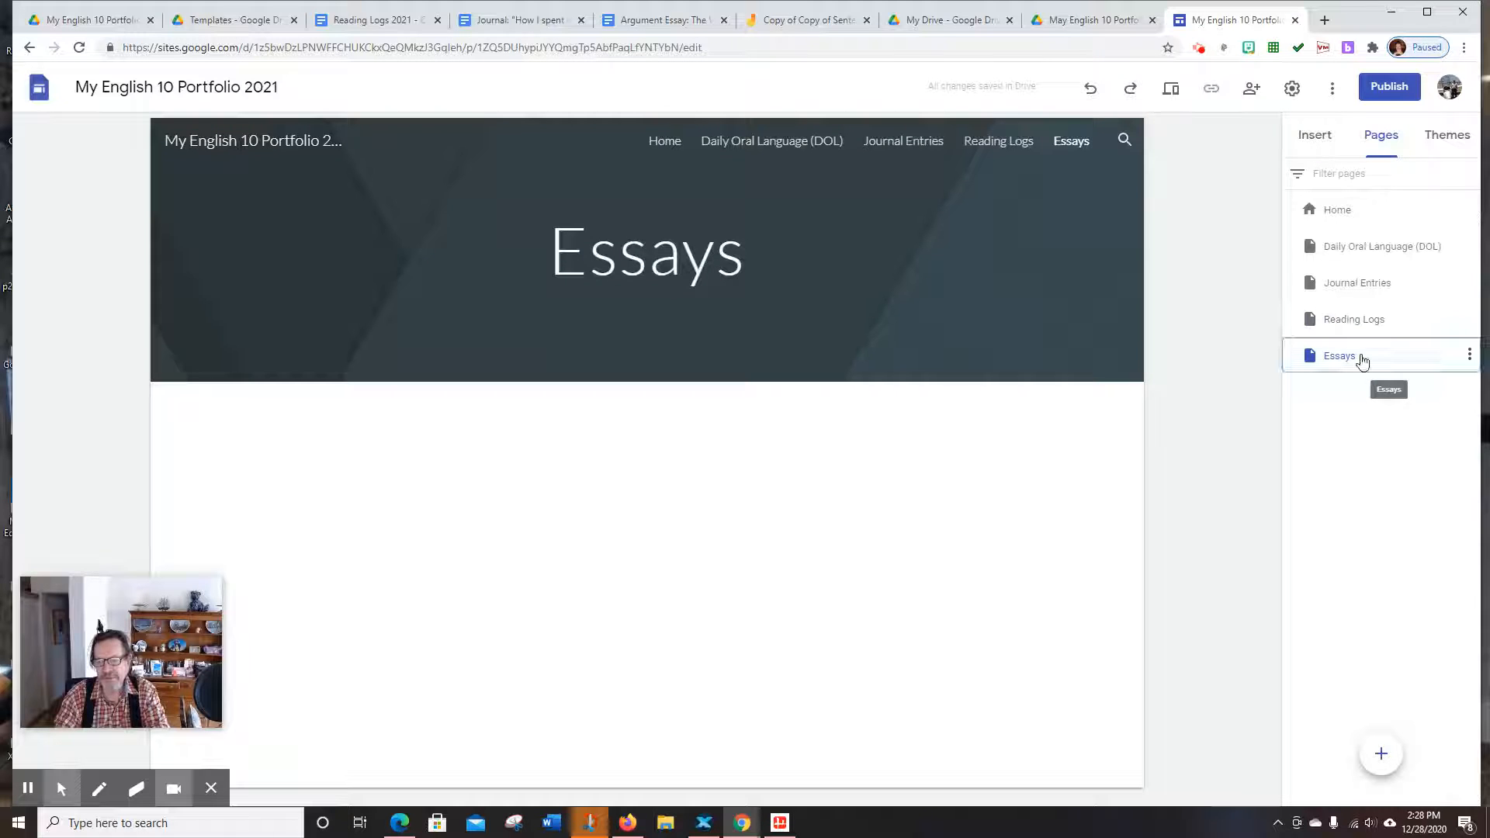
click(1468, 354)
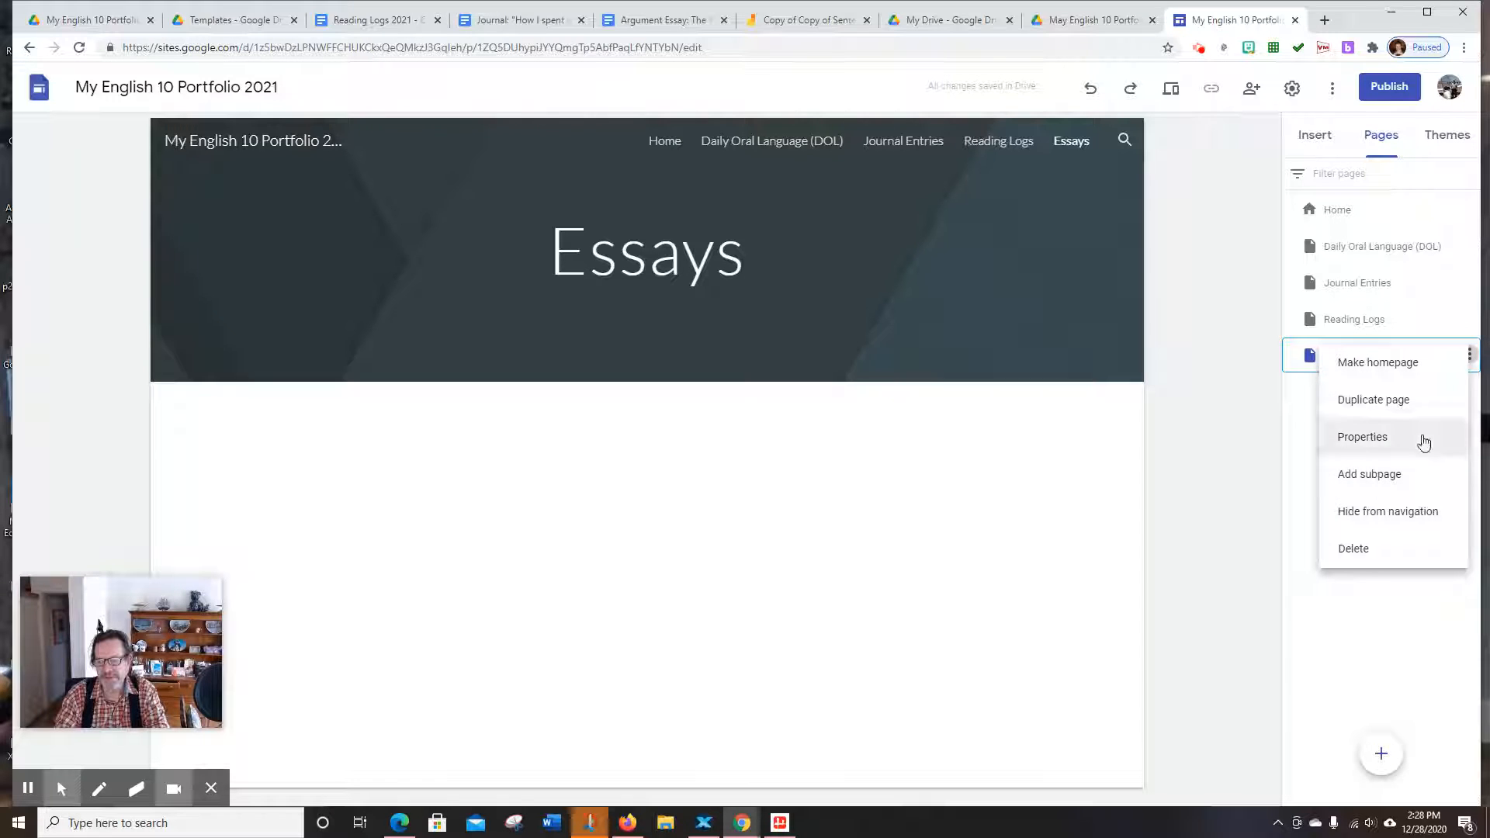
Add an 'Argument Essay' subpage under the Essays page
click(1380, 479)
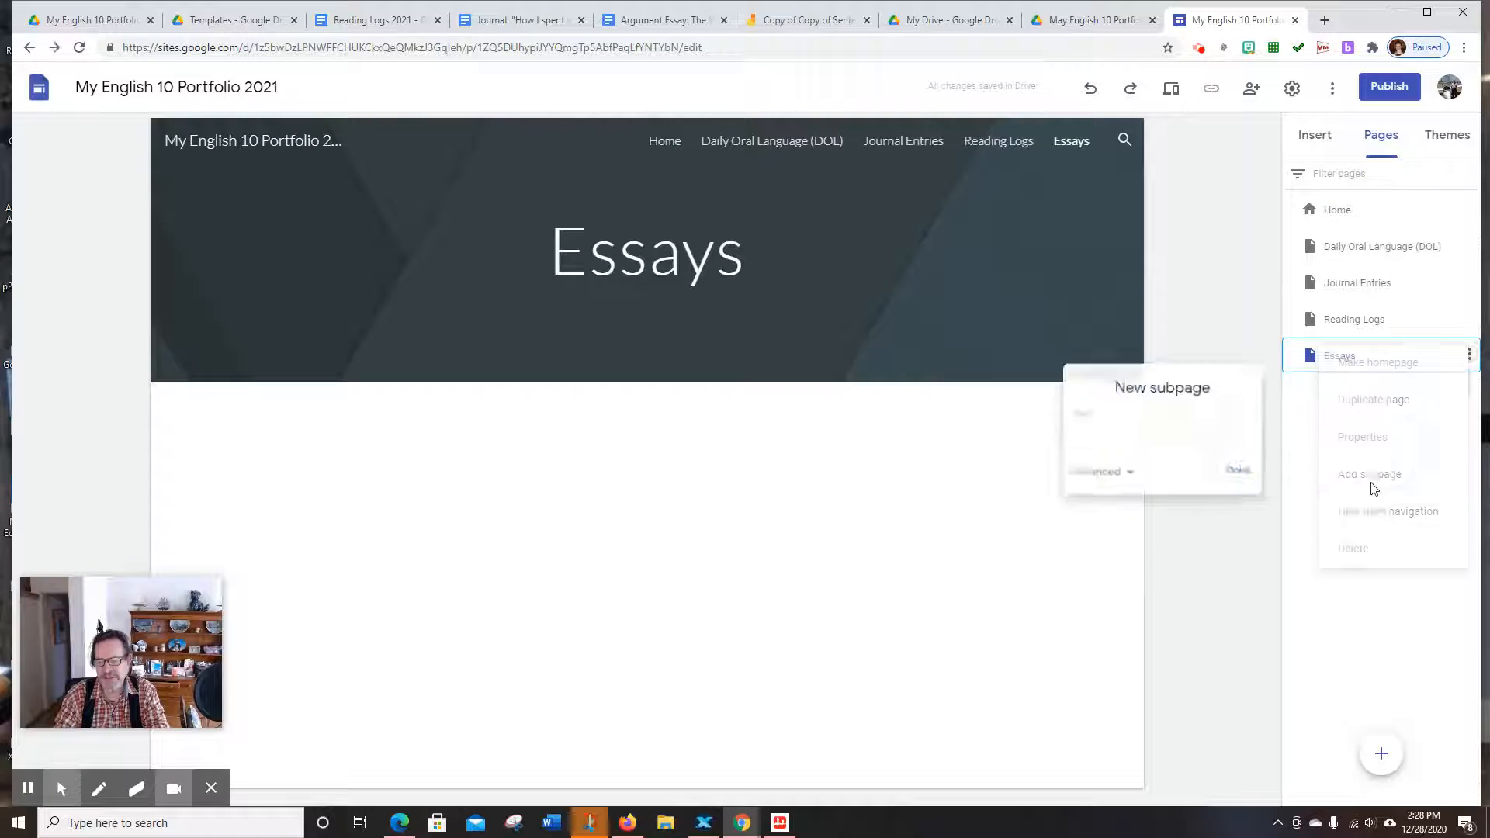
text(Argument)
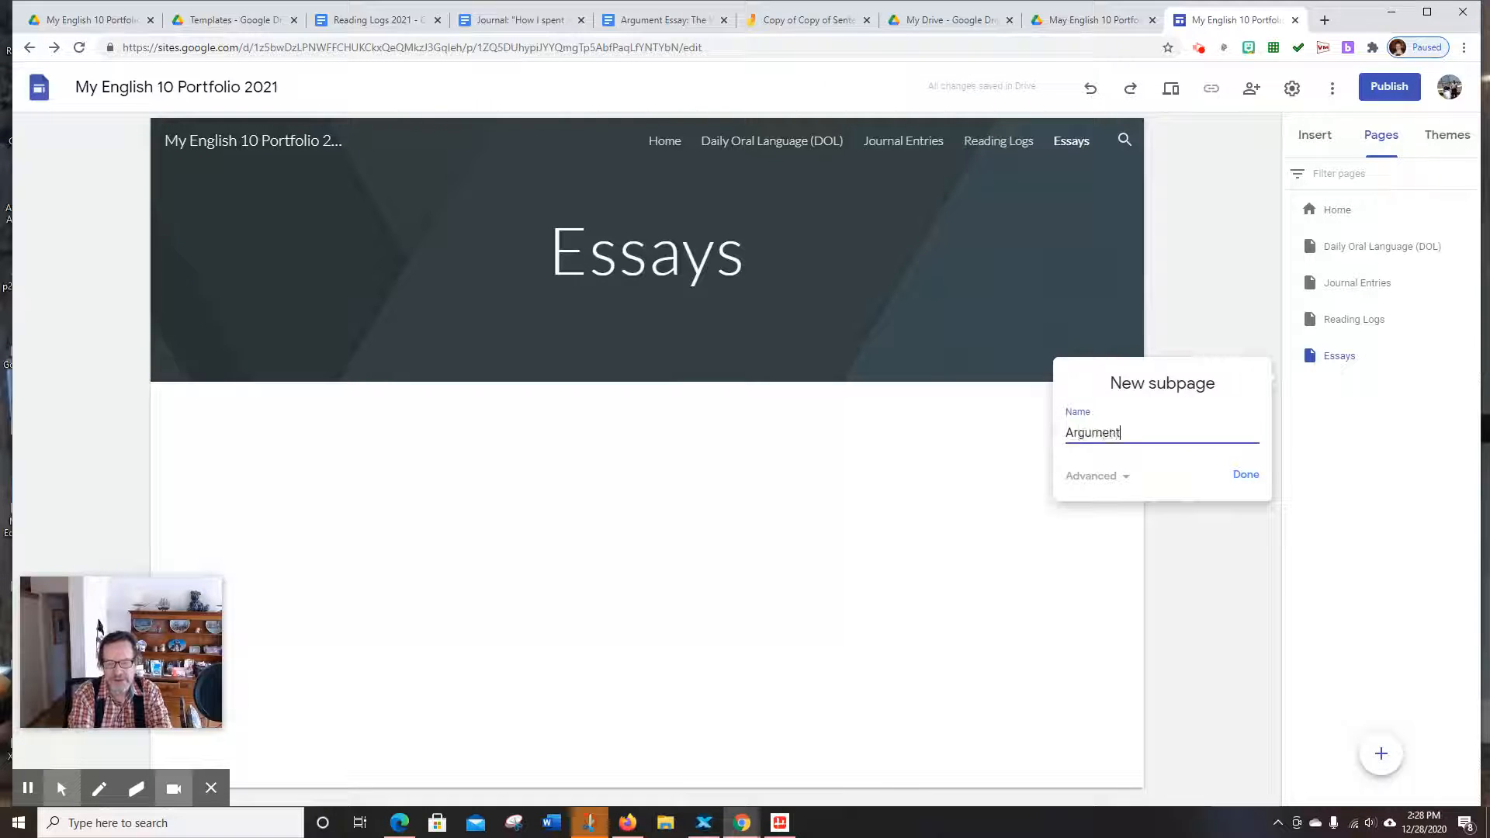
text( Essay)
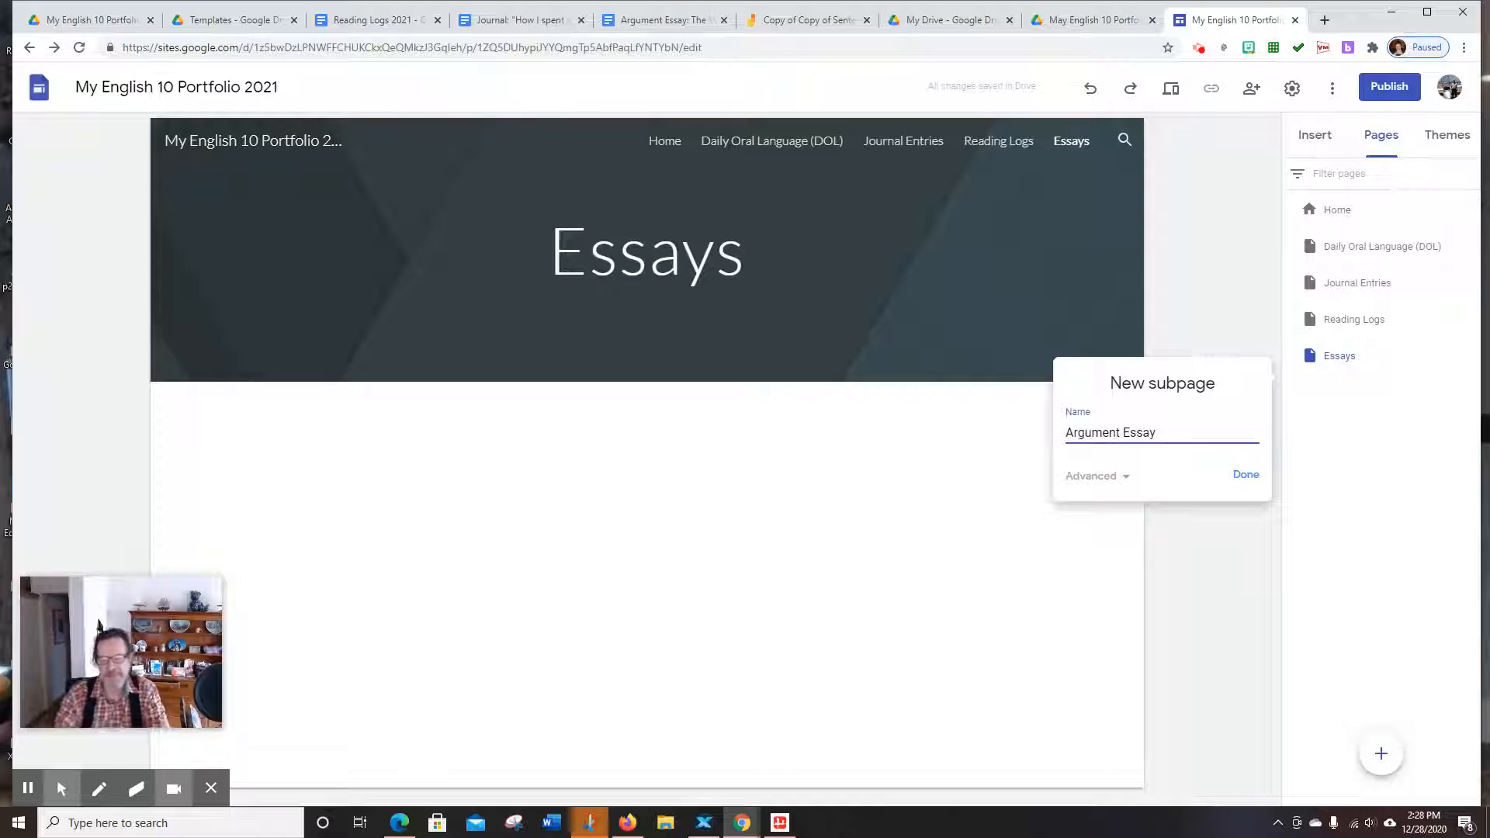
click(1243, 478)
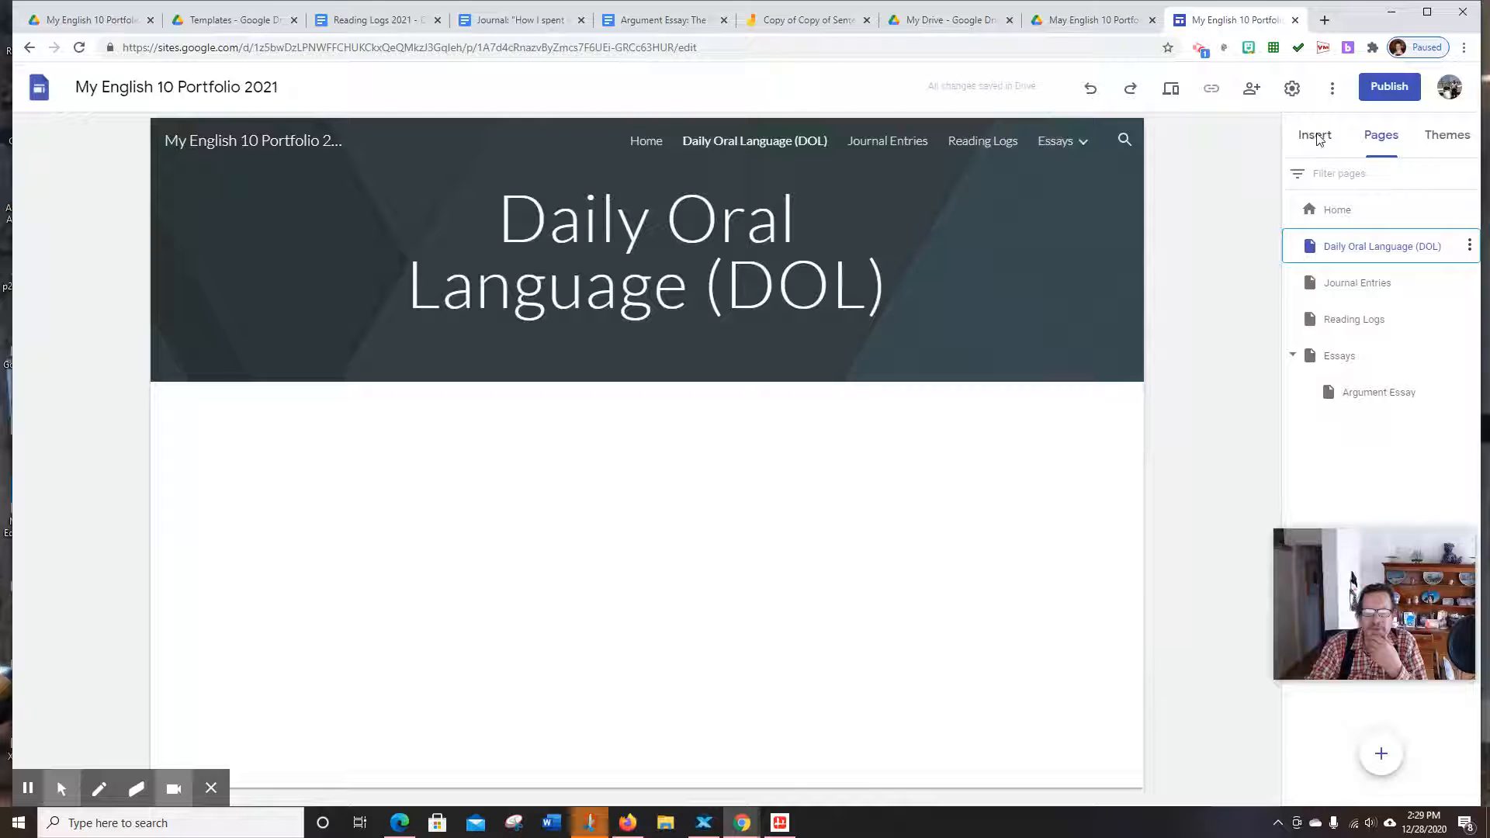
click(1315, 136)
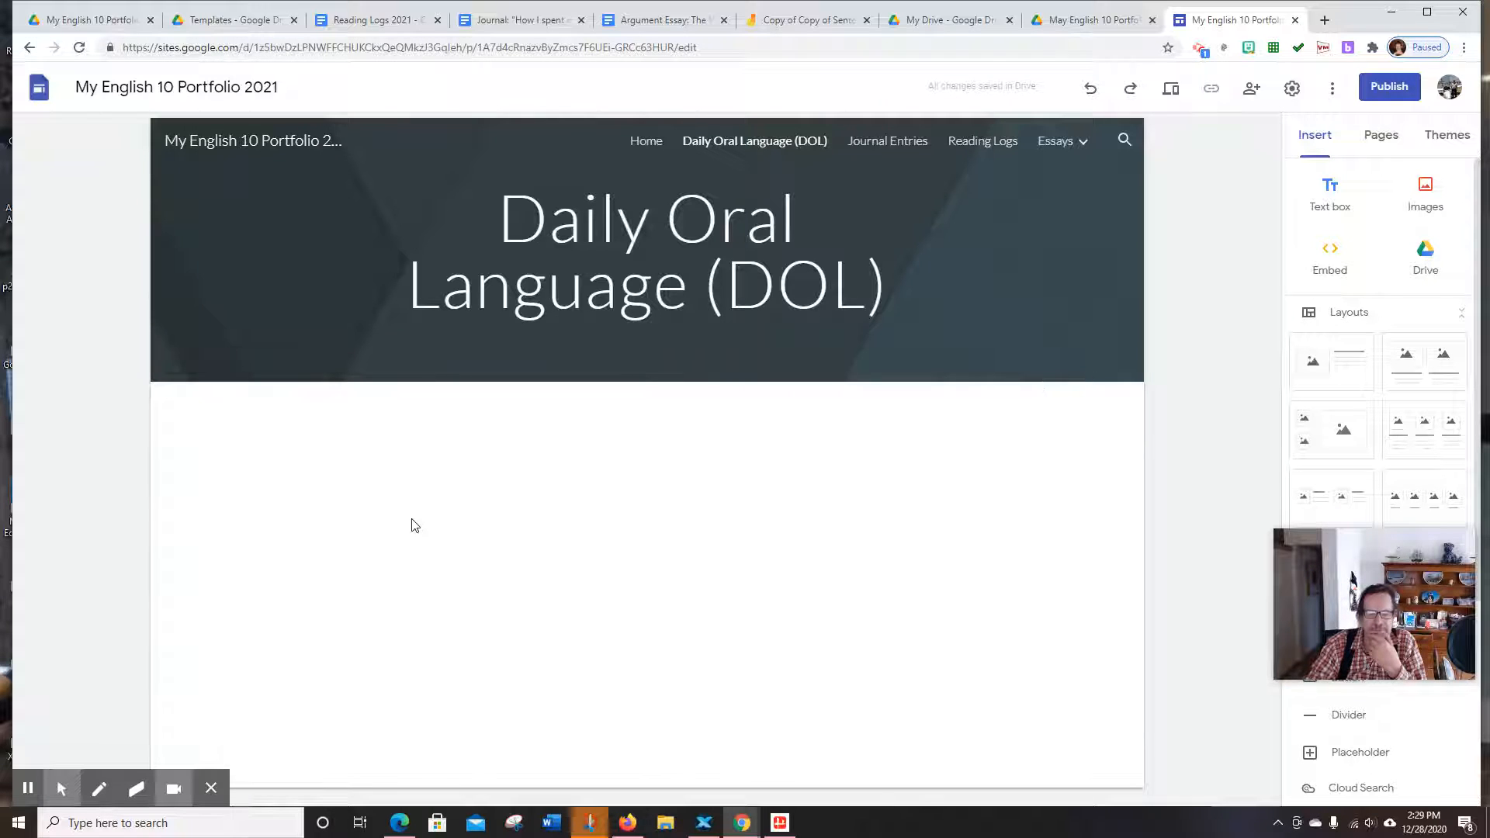
Delete the accidental empty text box on the DOL page and choose a Drive insert instead
double_click(264, 494)
click(271, 496)
click(273, 498)
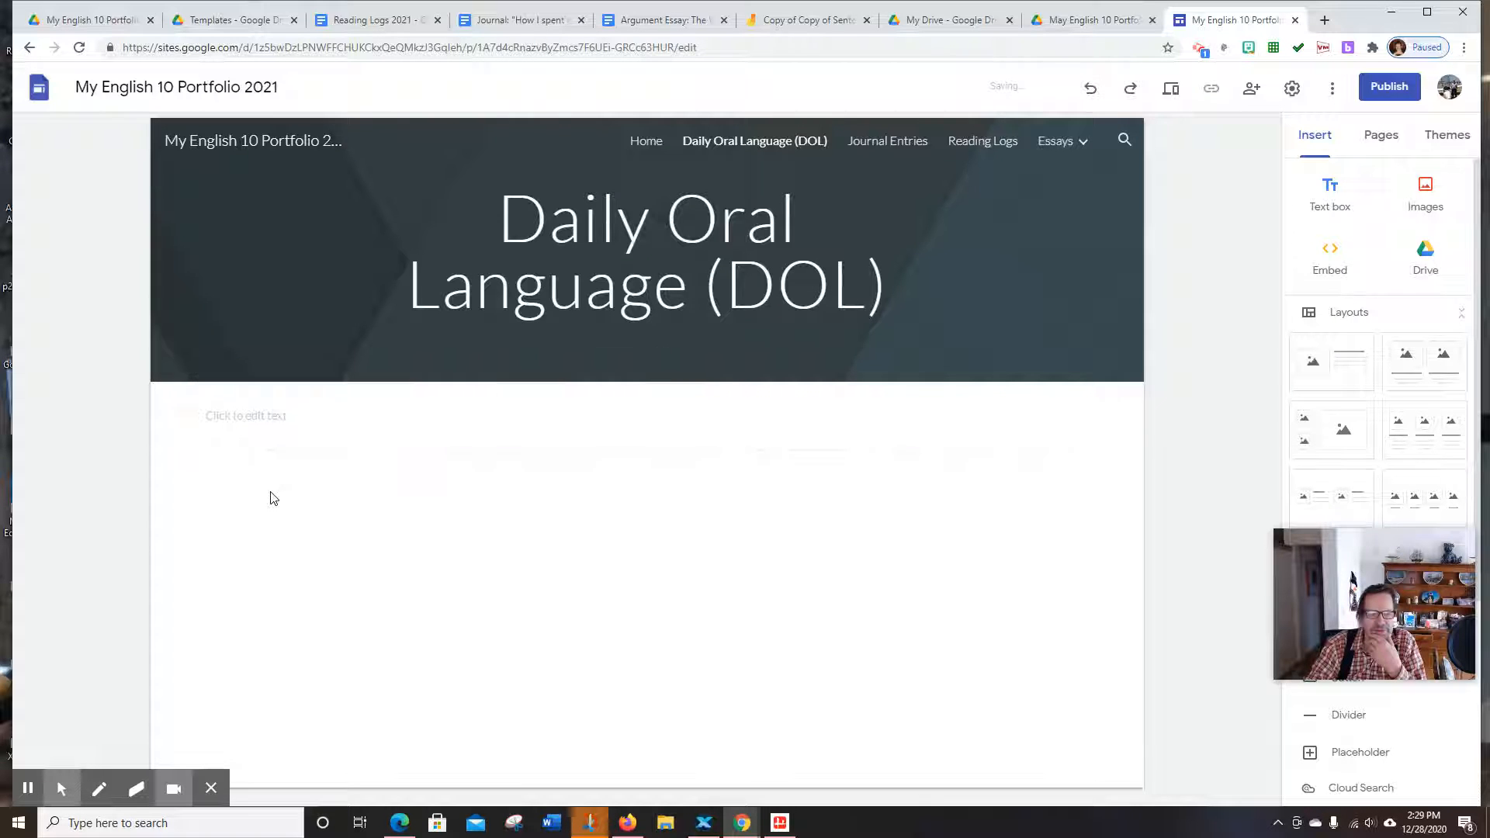
double_click(326, 510)
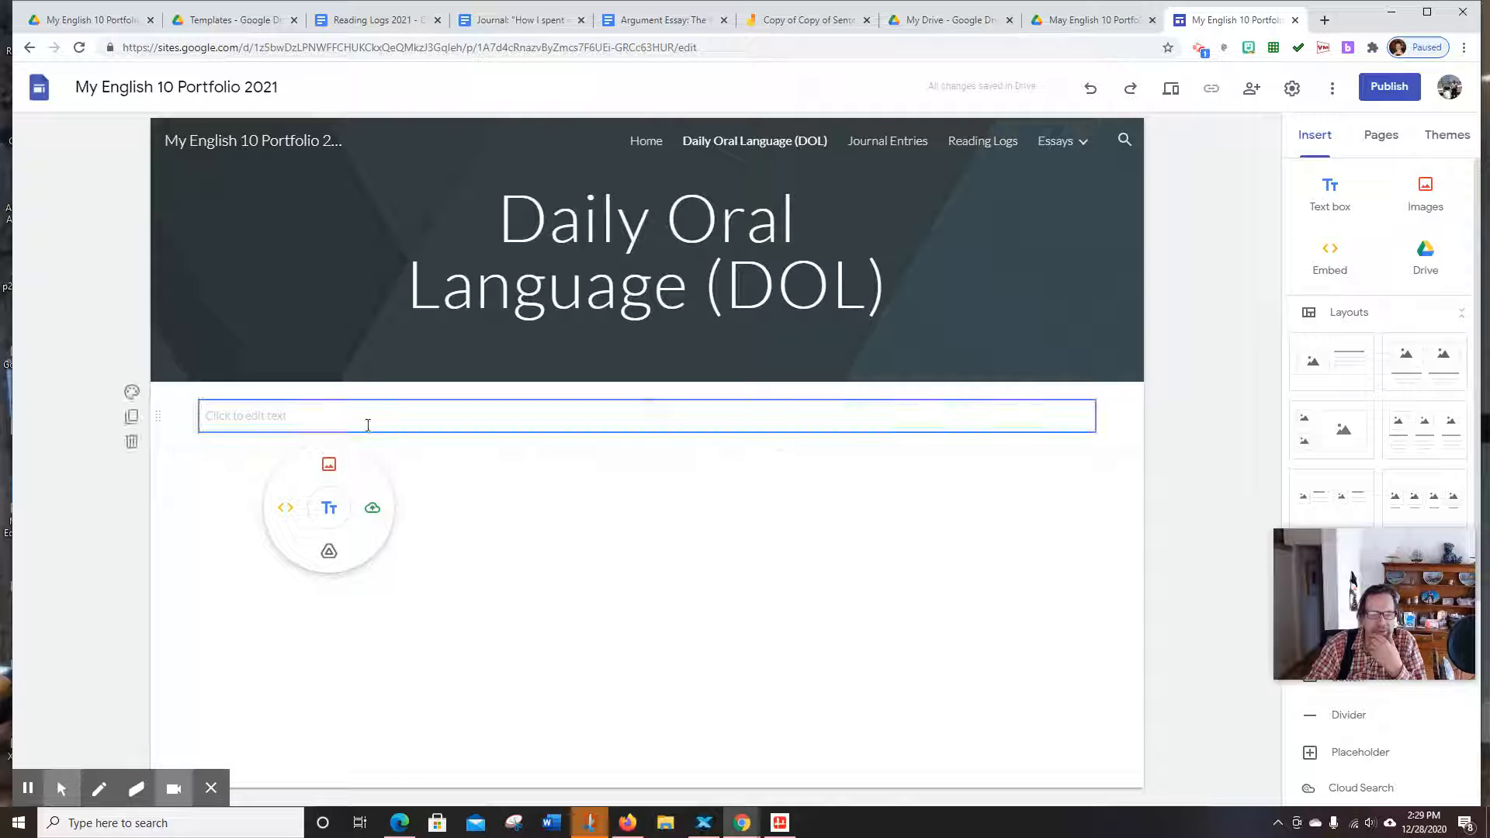
click(131, 439)
double_click(282, 471)
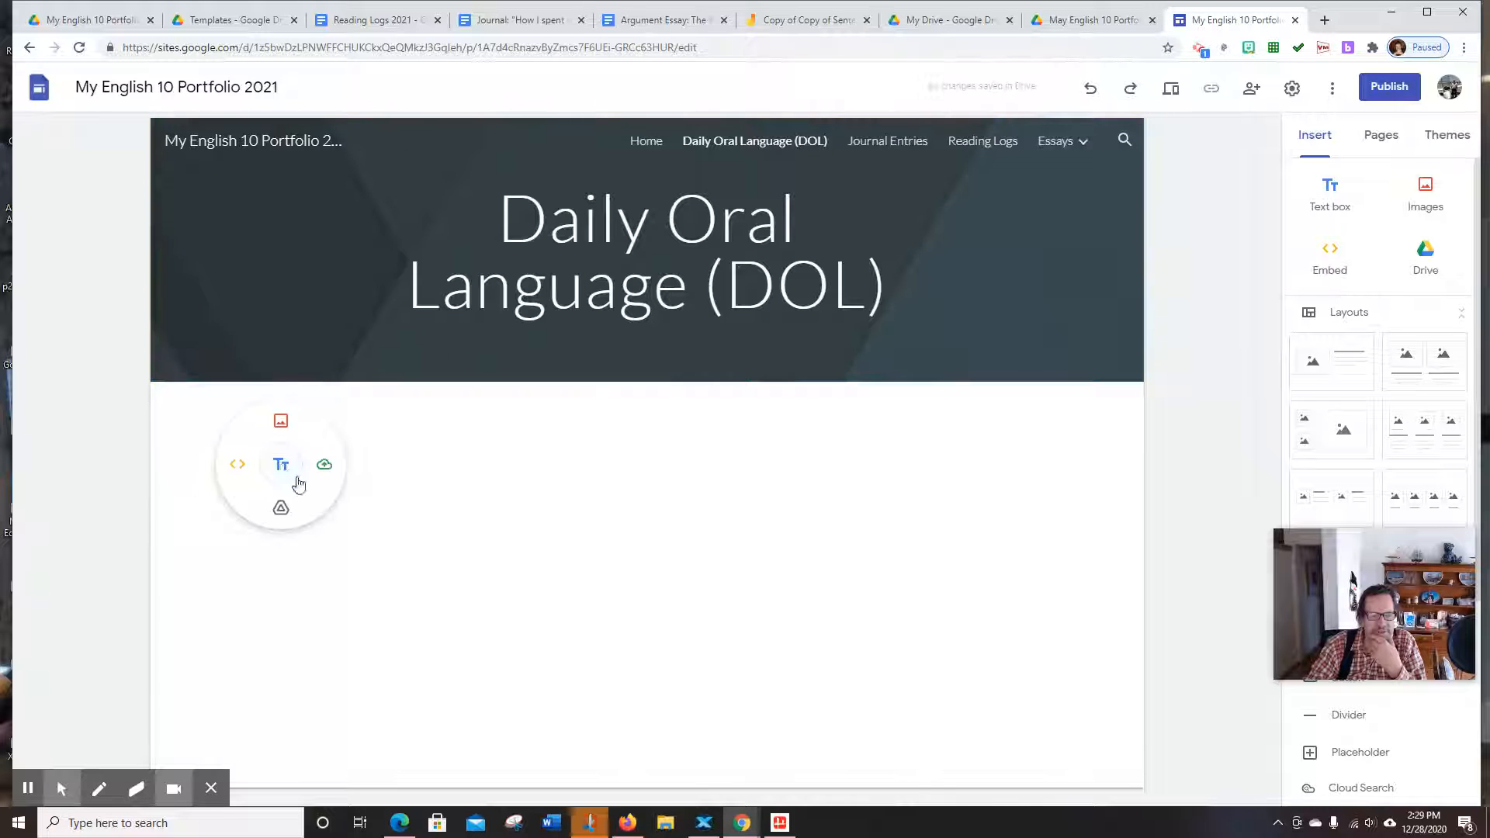
click(281, 508)
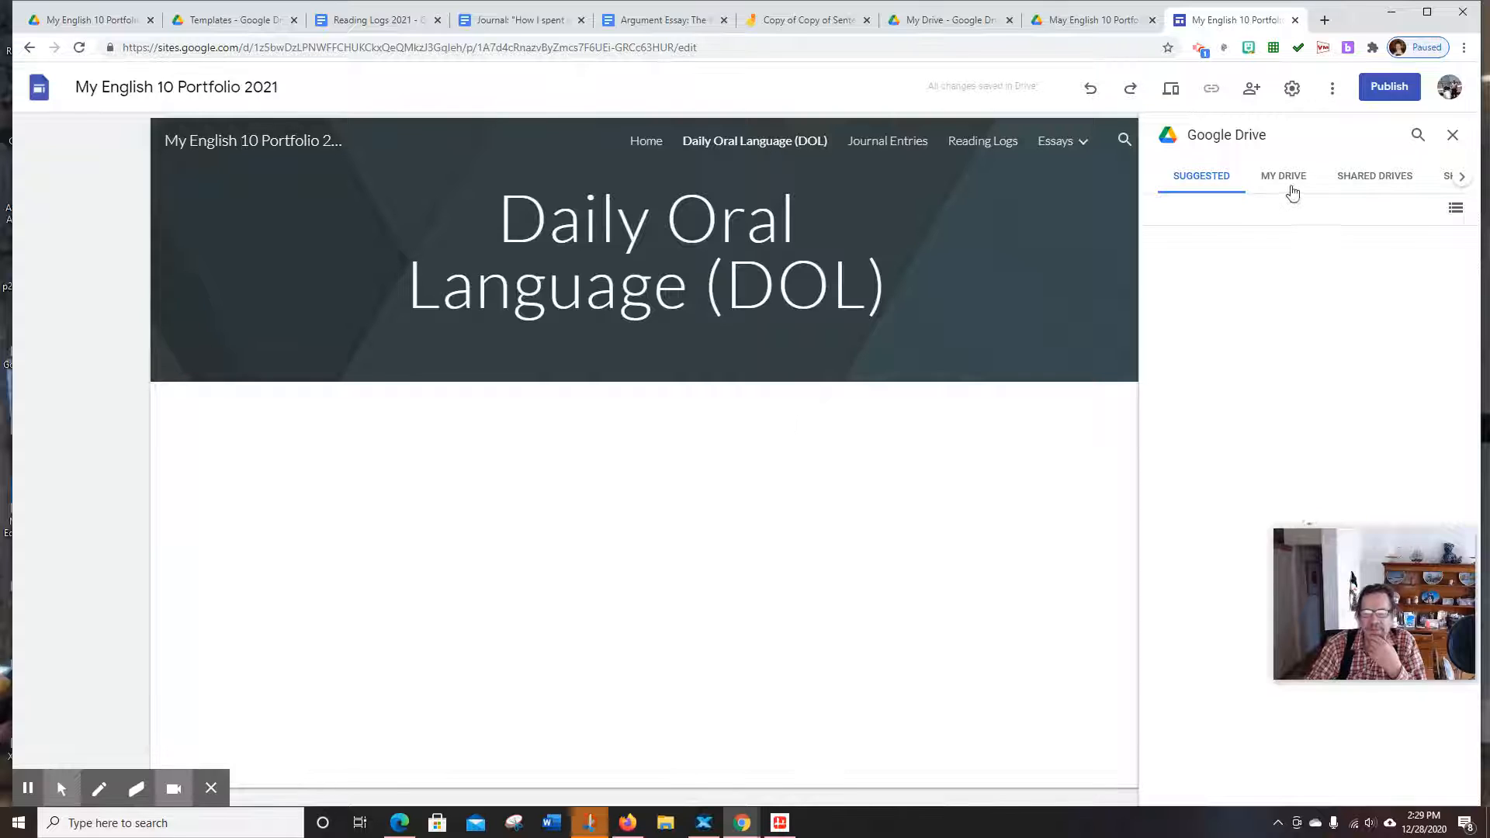
Browse My Drive to the English 10 portfolio folder inside My Drive New July, 2020
click(1296, 187)
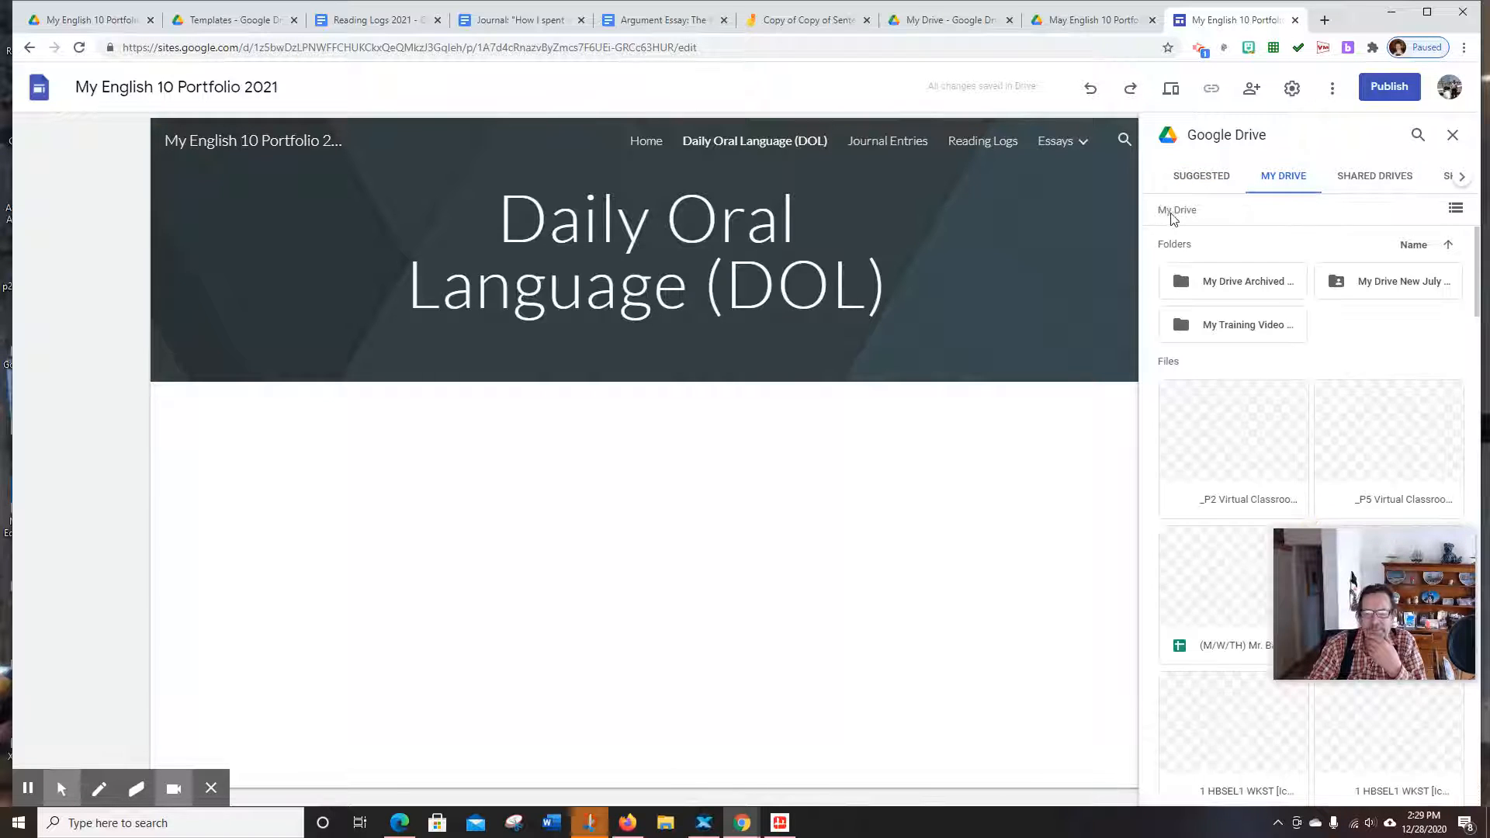
click(1378, 285)
double_click(1378, 286)
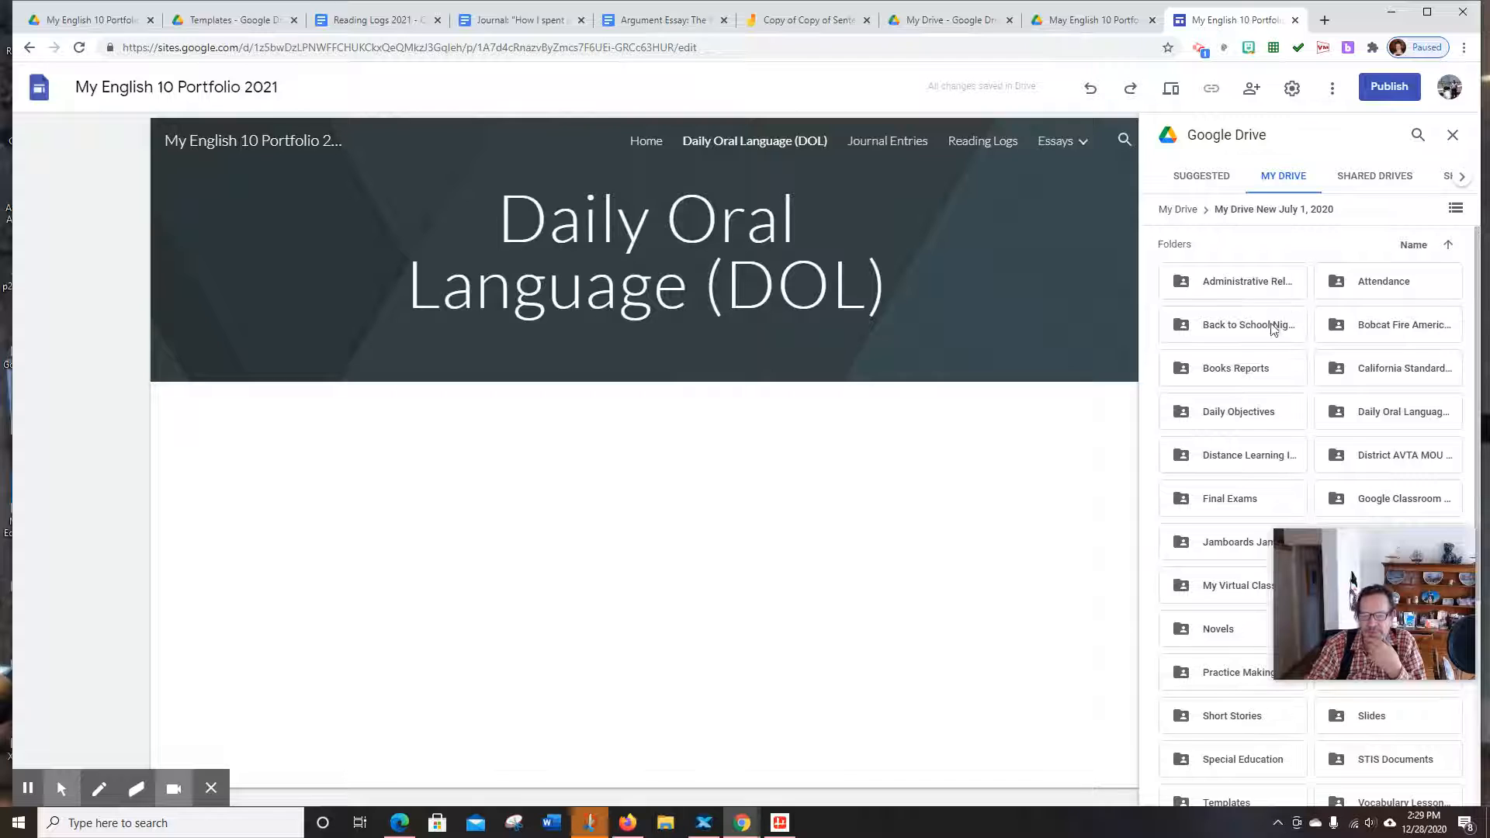
scroll(1264, 354, down, 3)
scroll(1310, 497, down, 1)
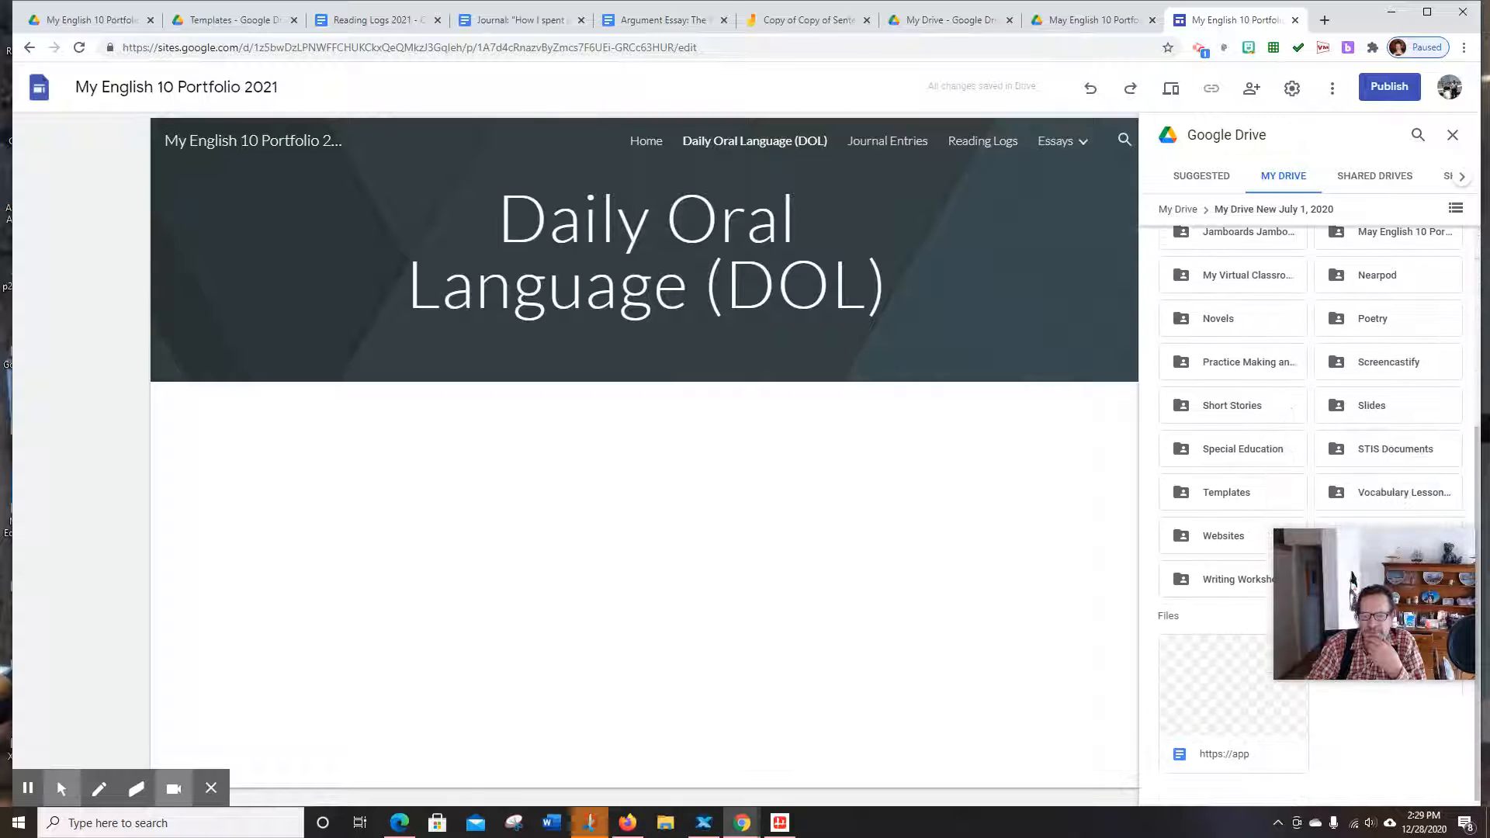
scroll(1390, 287, up, 1)
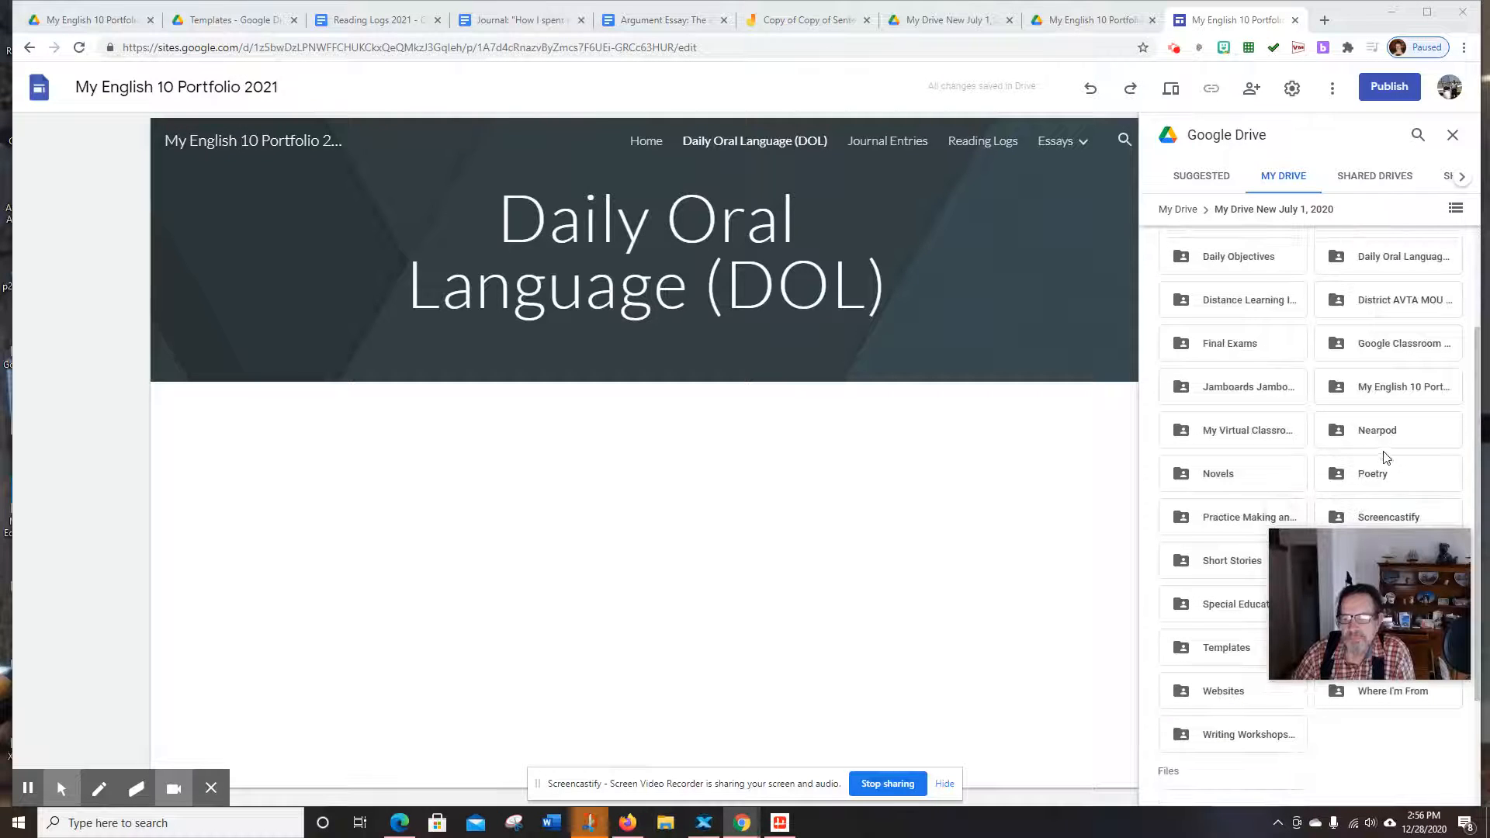
scroll(1393, 396, down, 1)
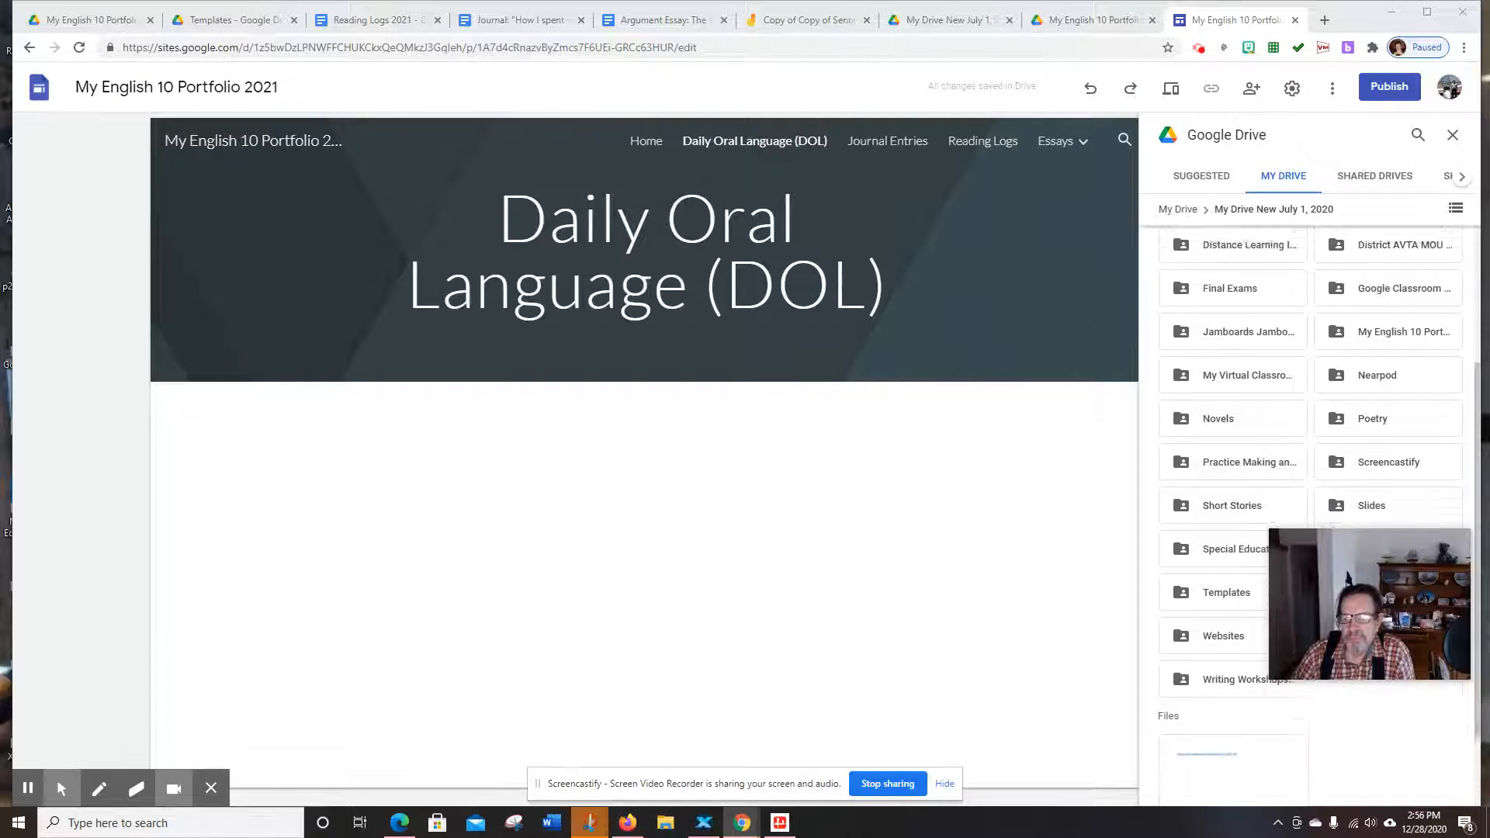
scroll(1397, 392, up, 1)
click(1388, 388)
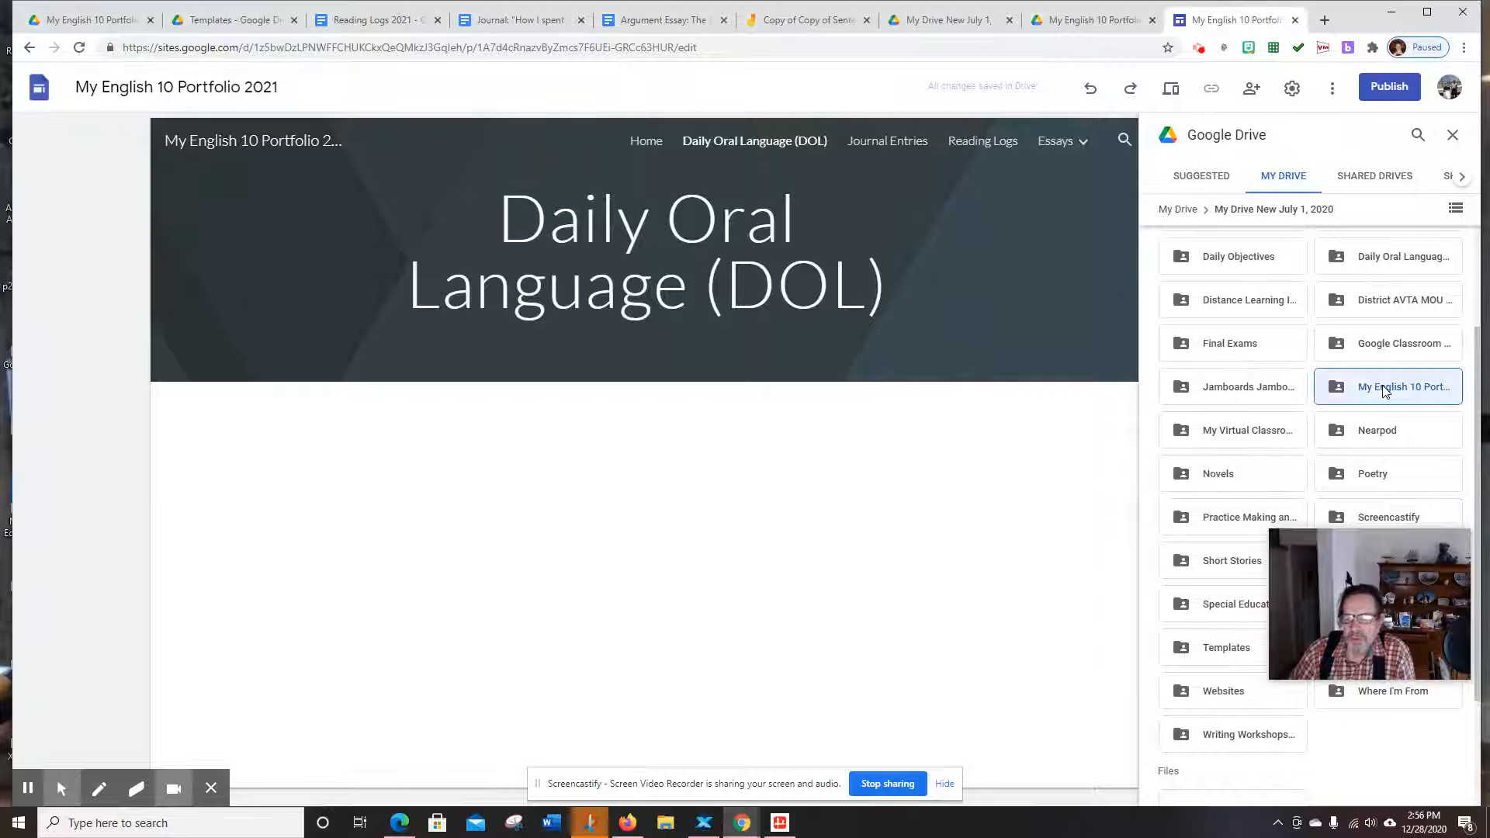
double_click(1385, 388)
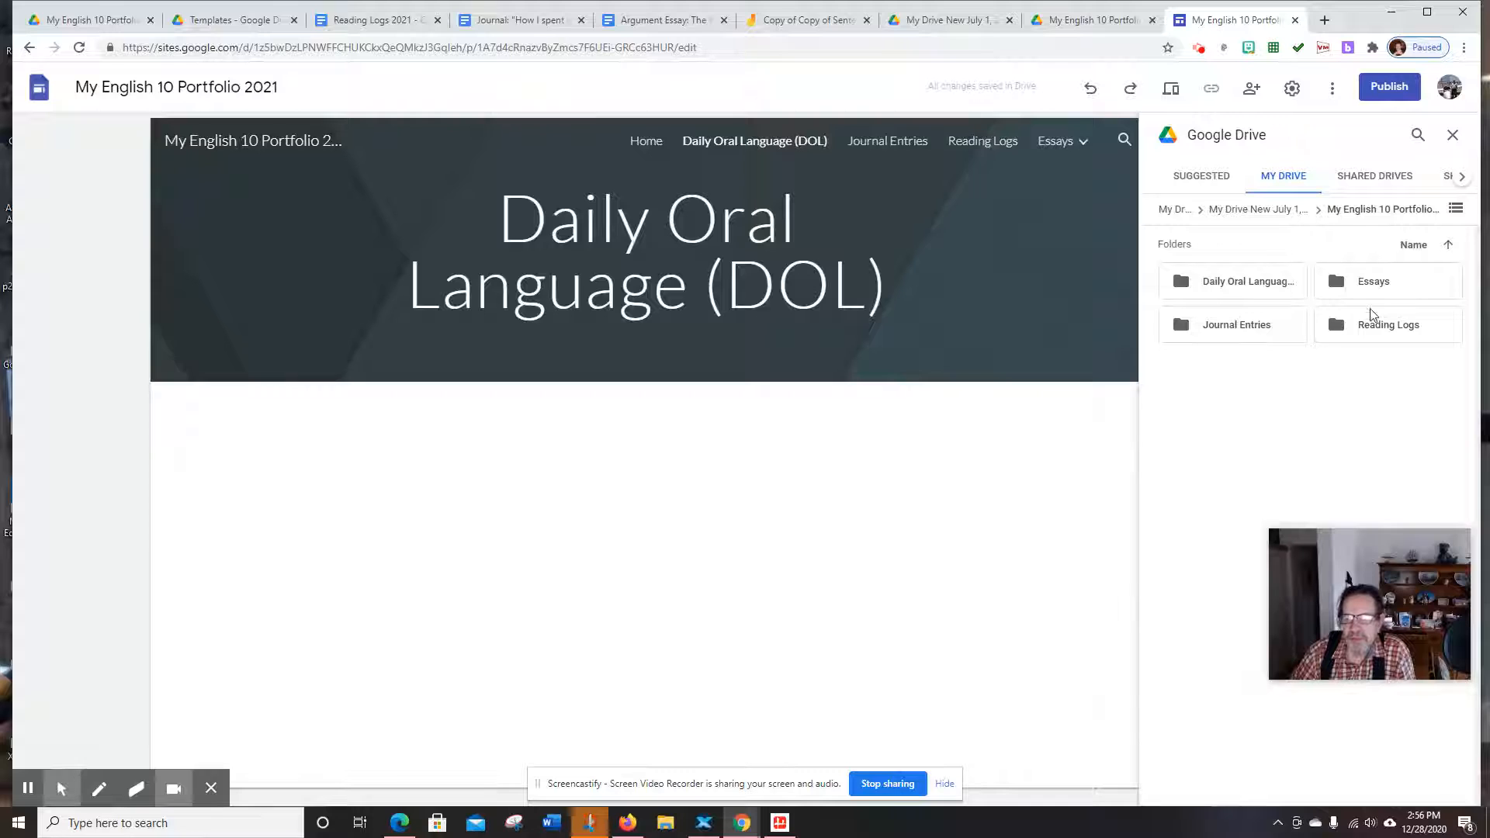
Embed the Daily Oral Language folder on the DOL page
click(1230, 289)
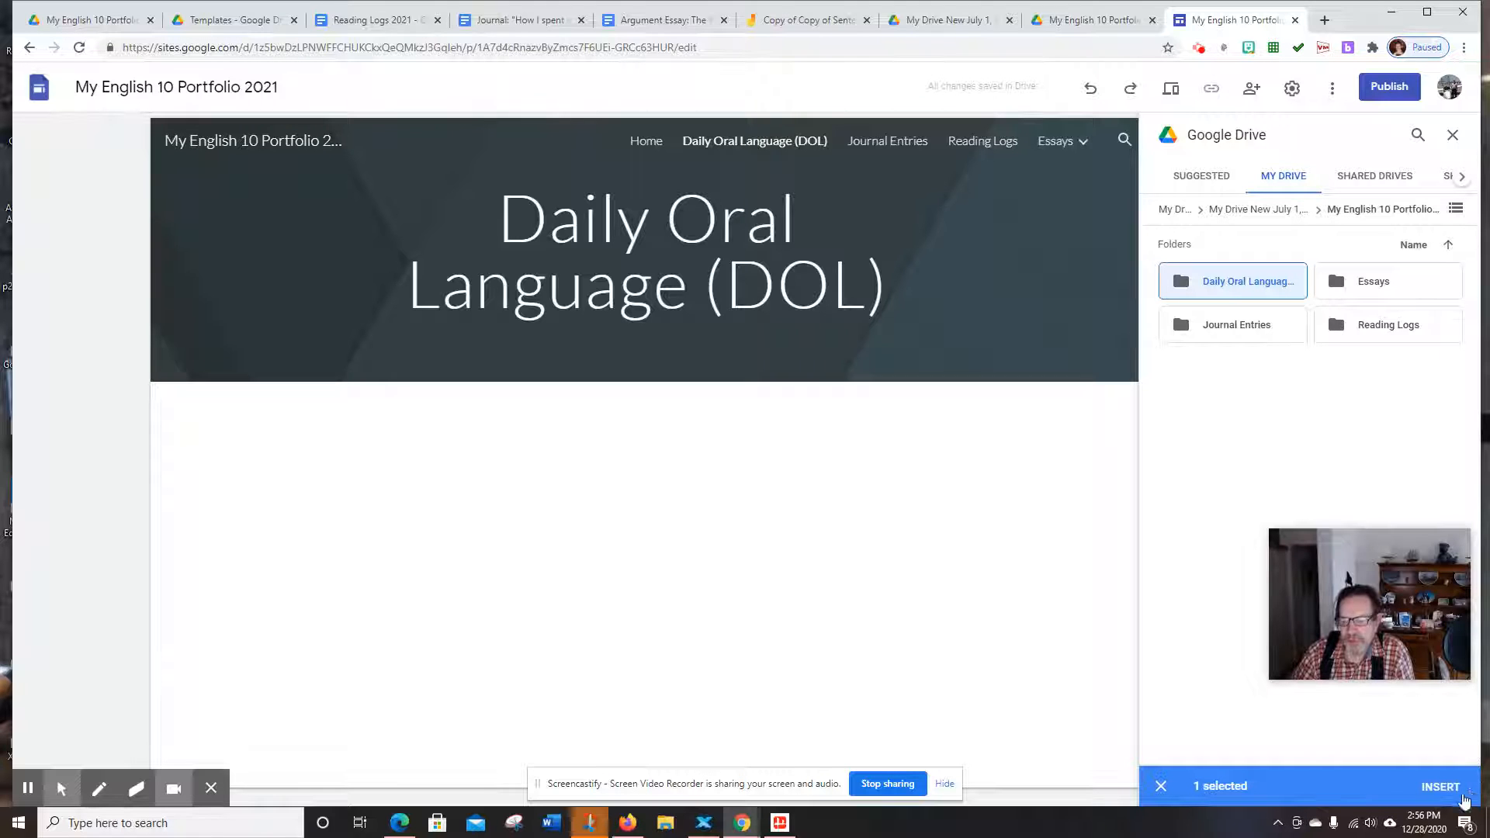
click(1440, 787)
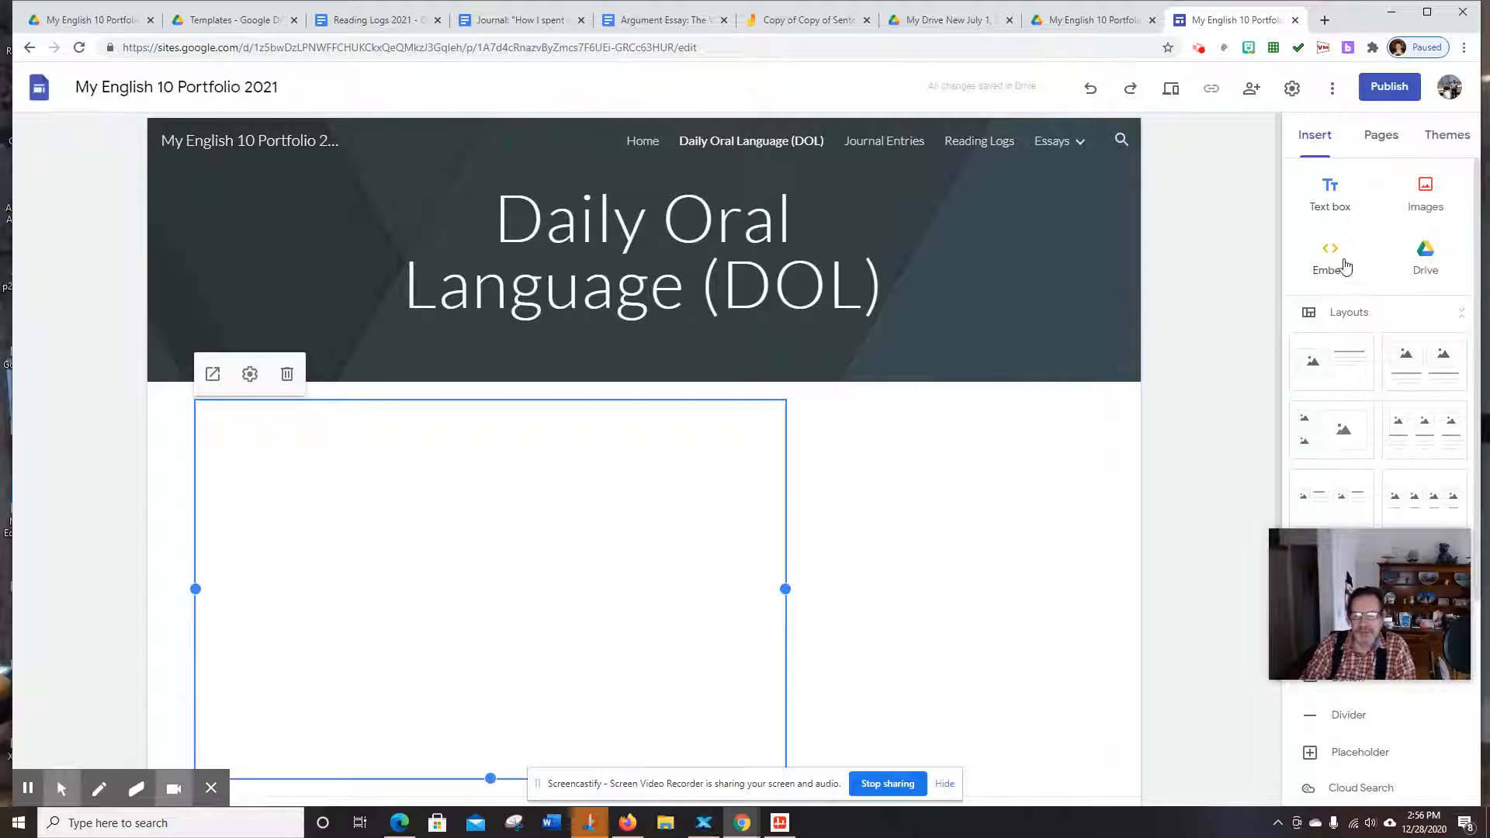
click(1395, 151)
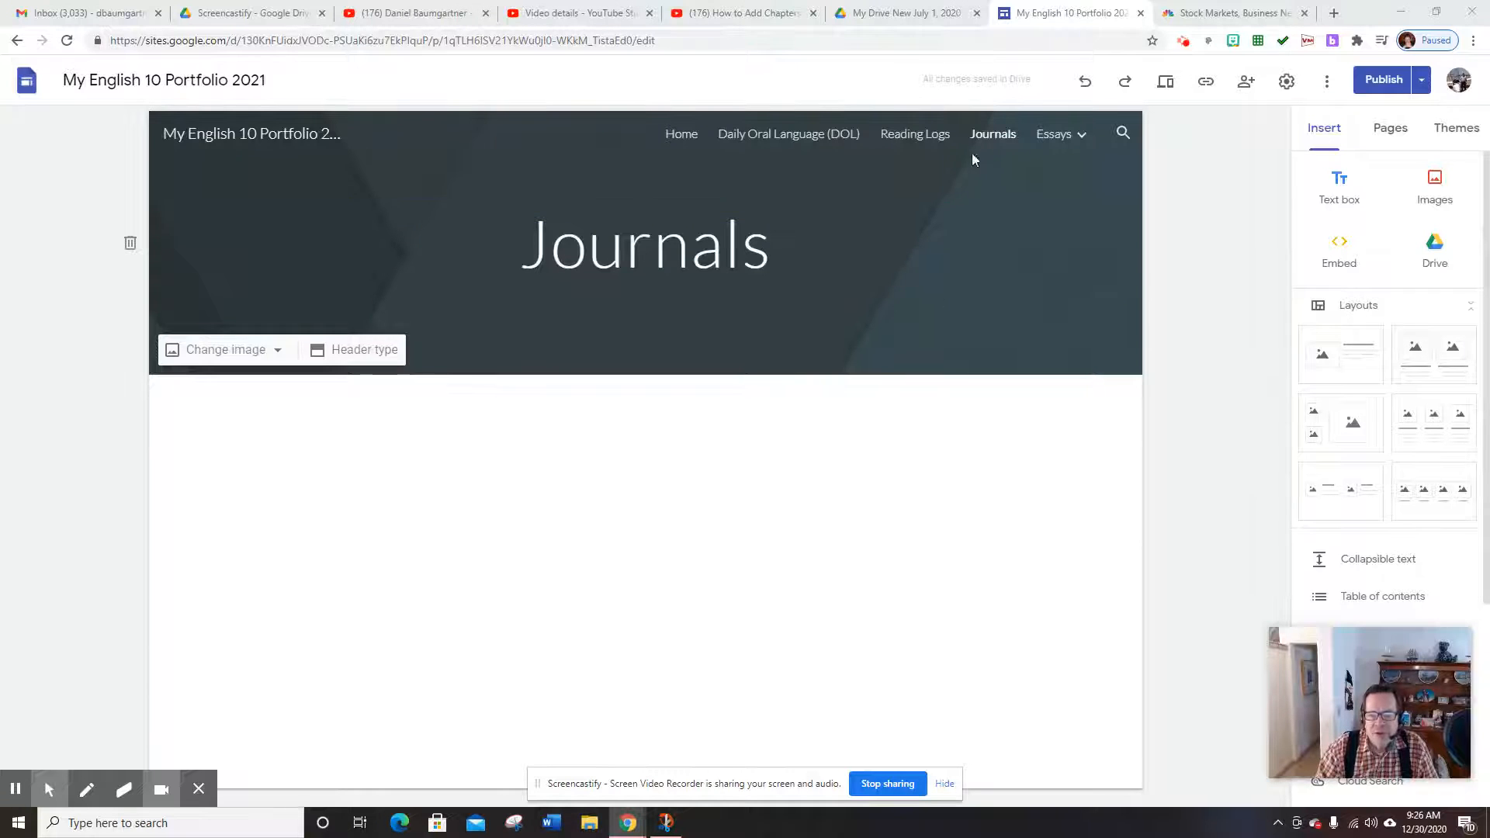
On the Reading Logs page, start inserting a Google Drive item into the empty body
click(915, 137)
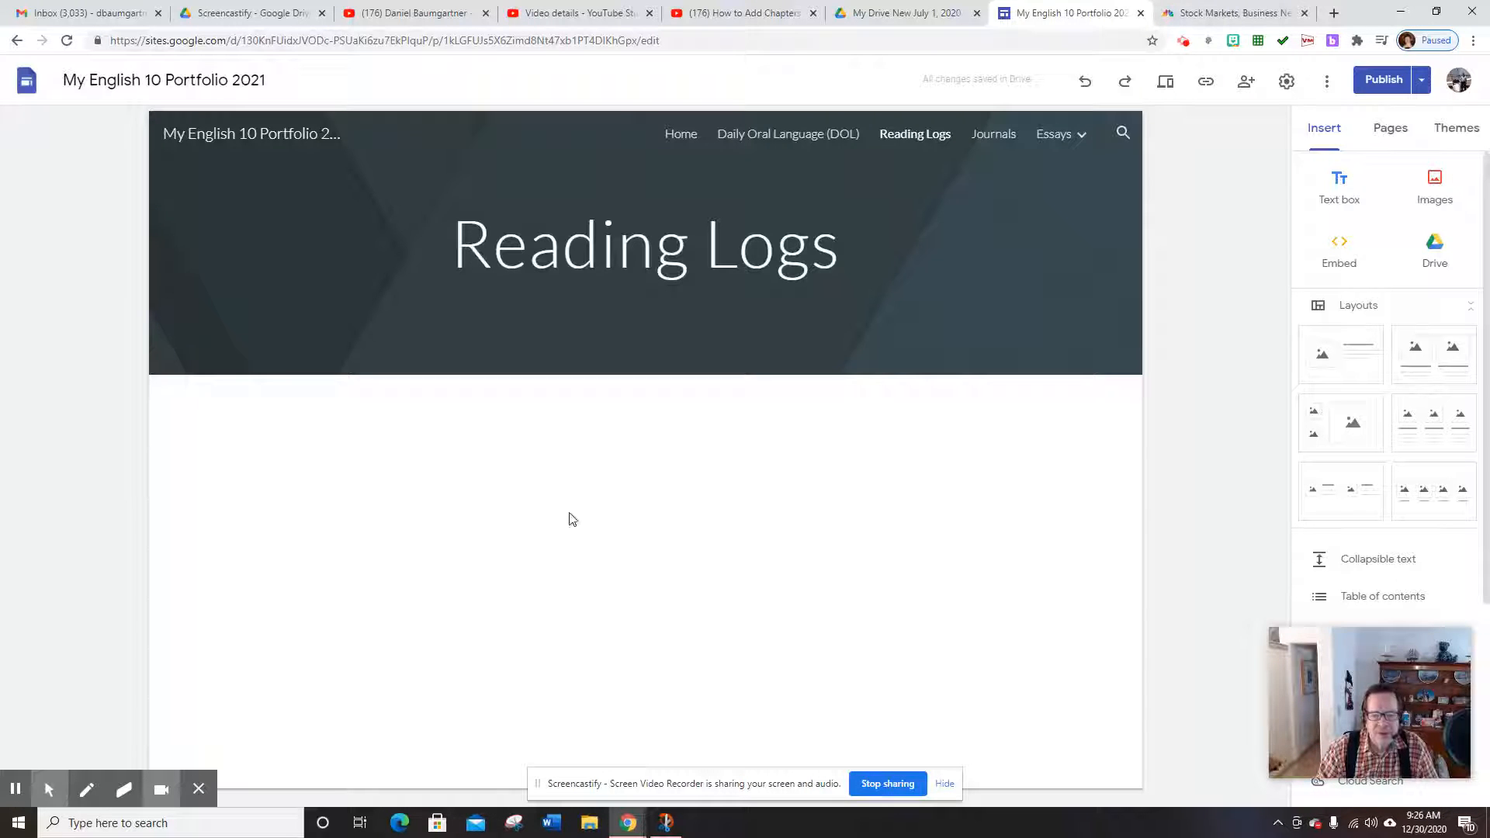
double_click(627, 538)
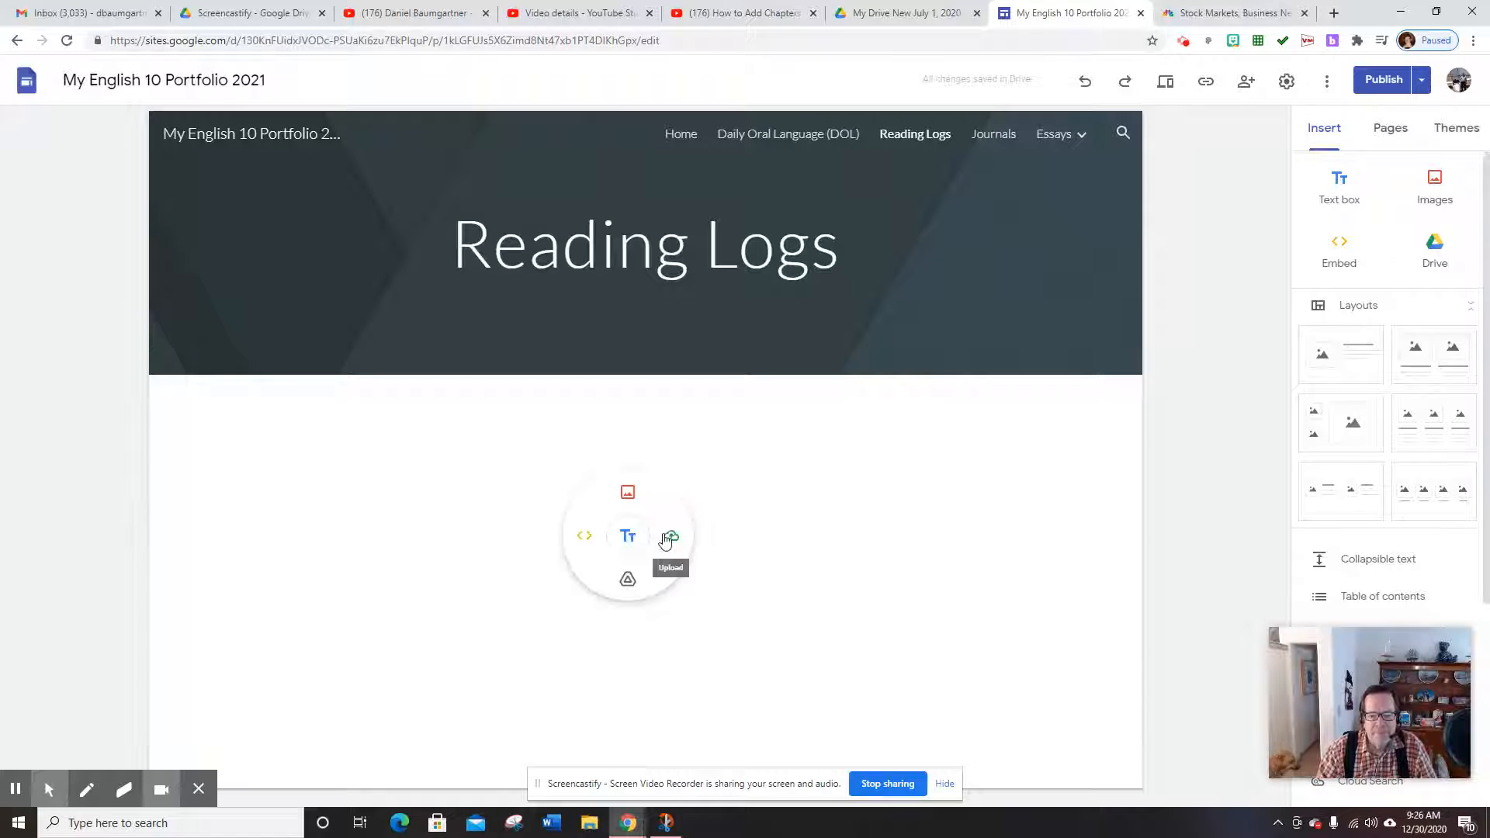
click(627, 584)
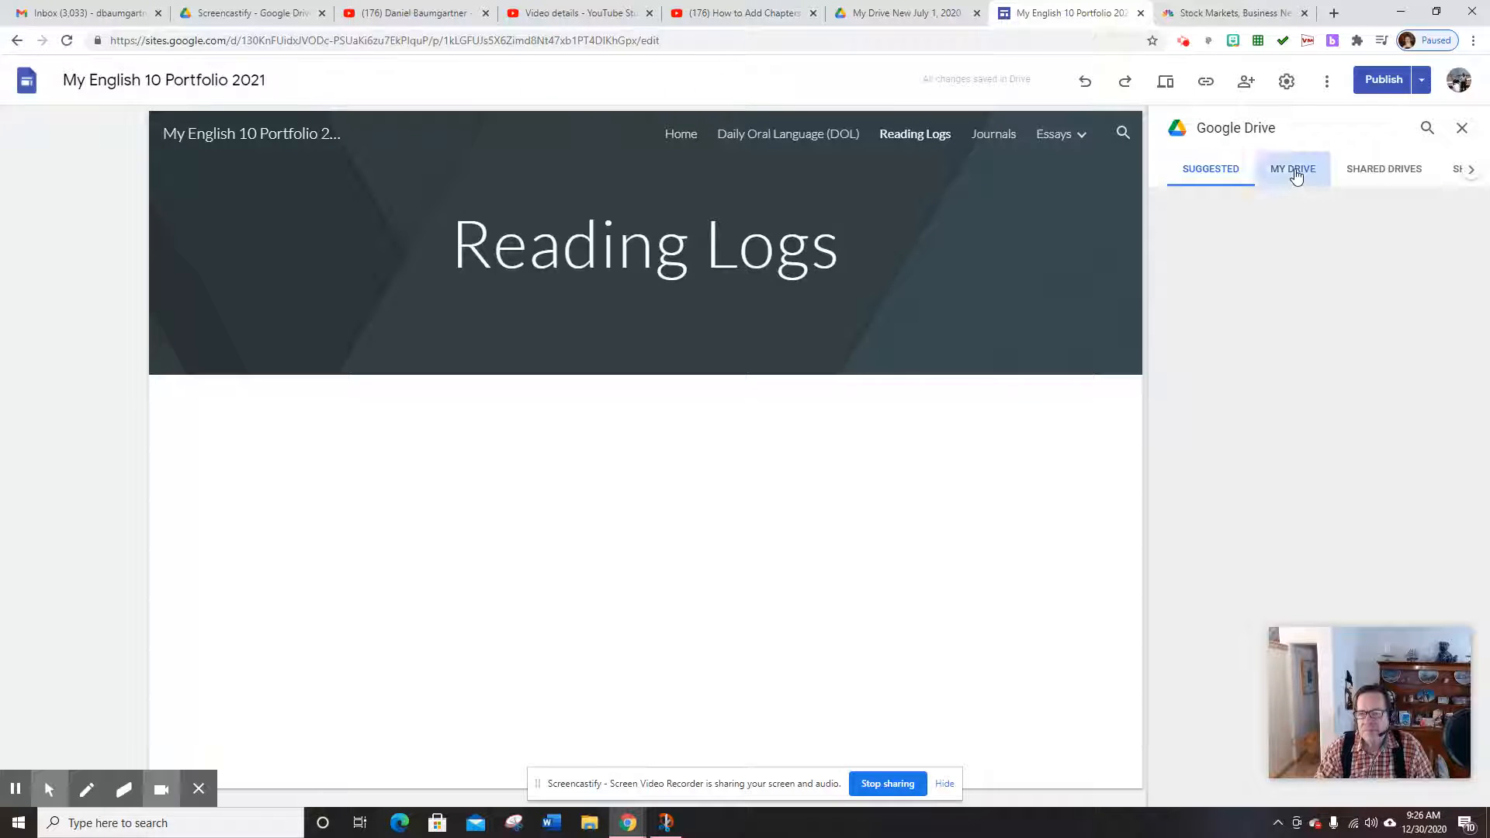
Embed the Reading Logs folder from My Drive New July 1, 2020 > English 10 portfolio
click(1294, 172)
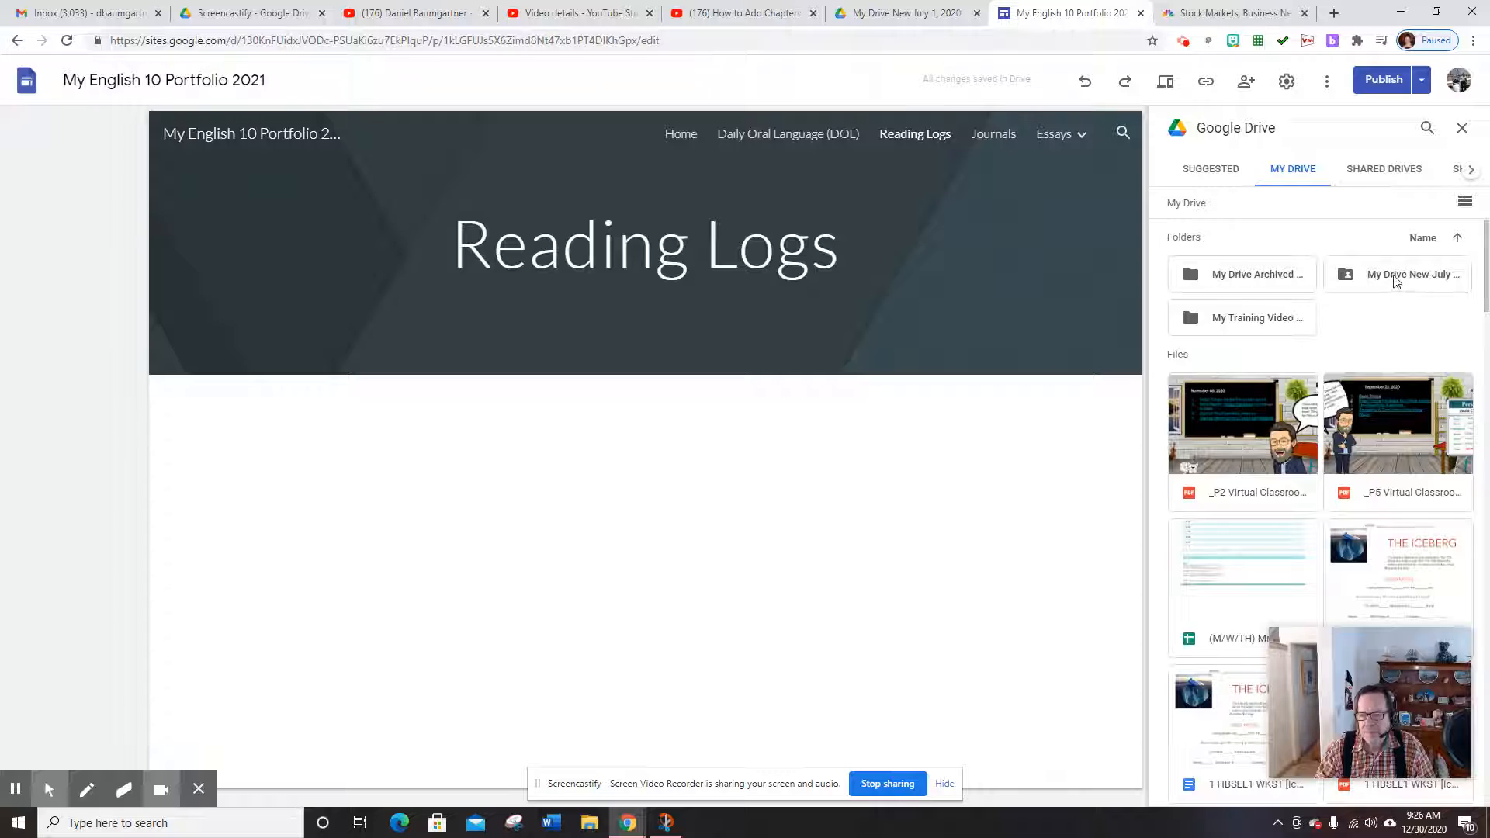
click(1397, 278)
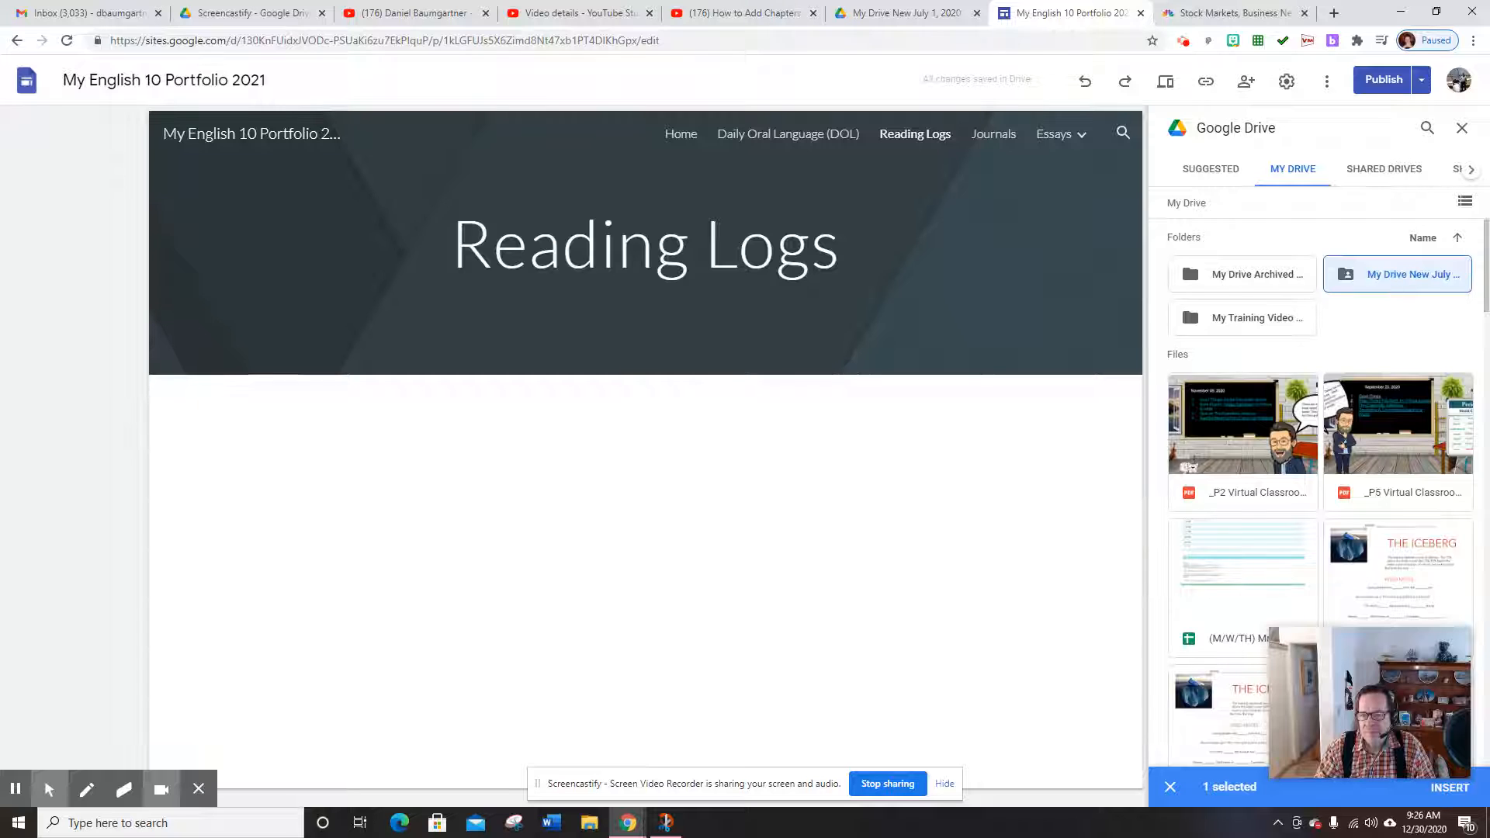
double_click(1367, 279)
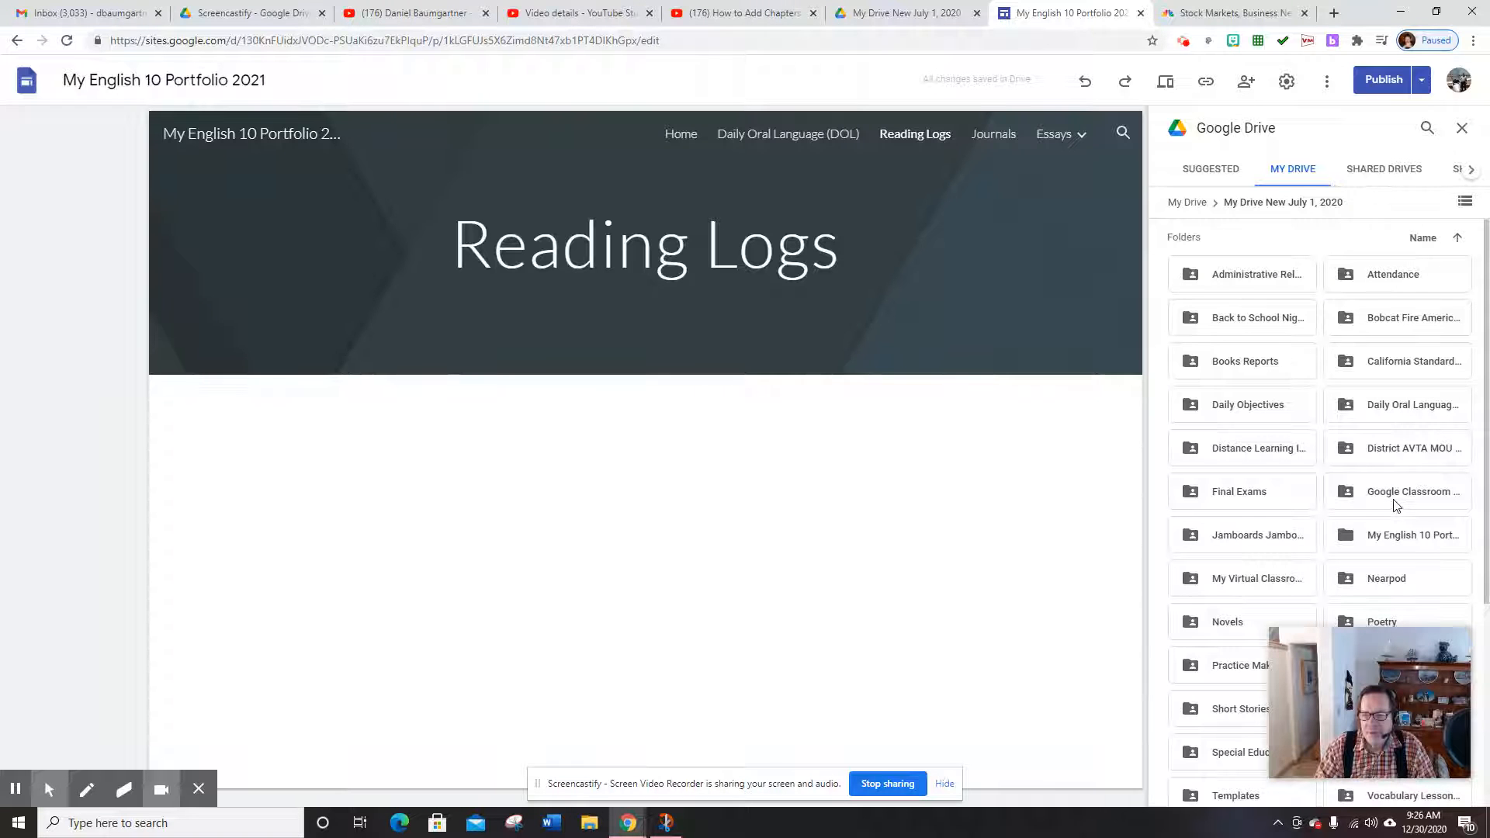
double_click(1404, 538)
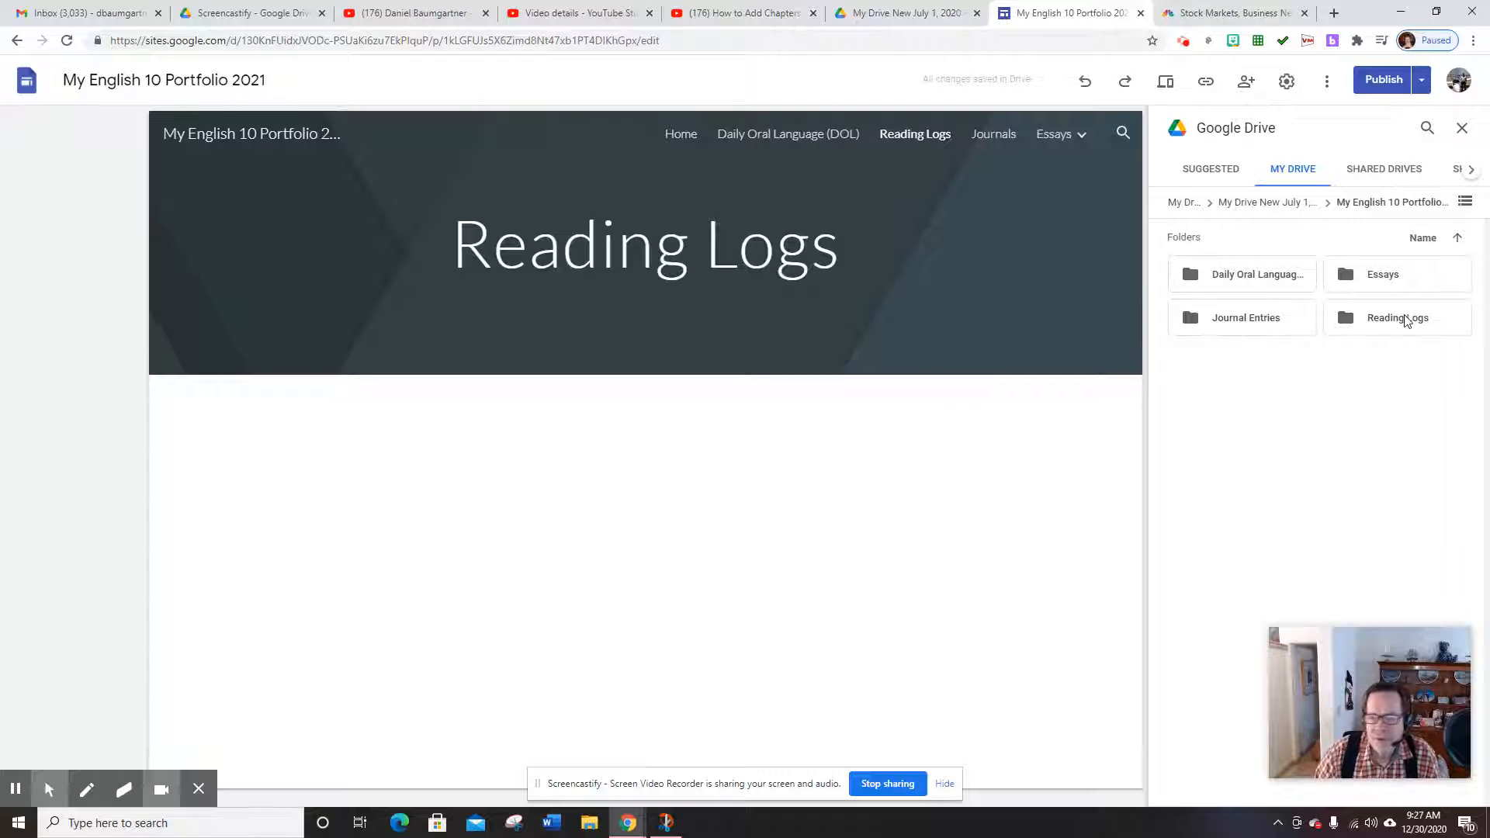
click(1405, 319)
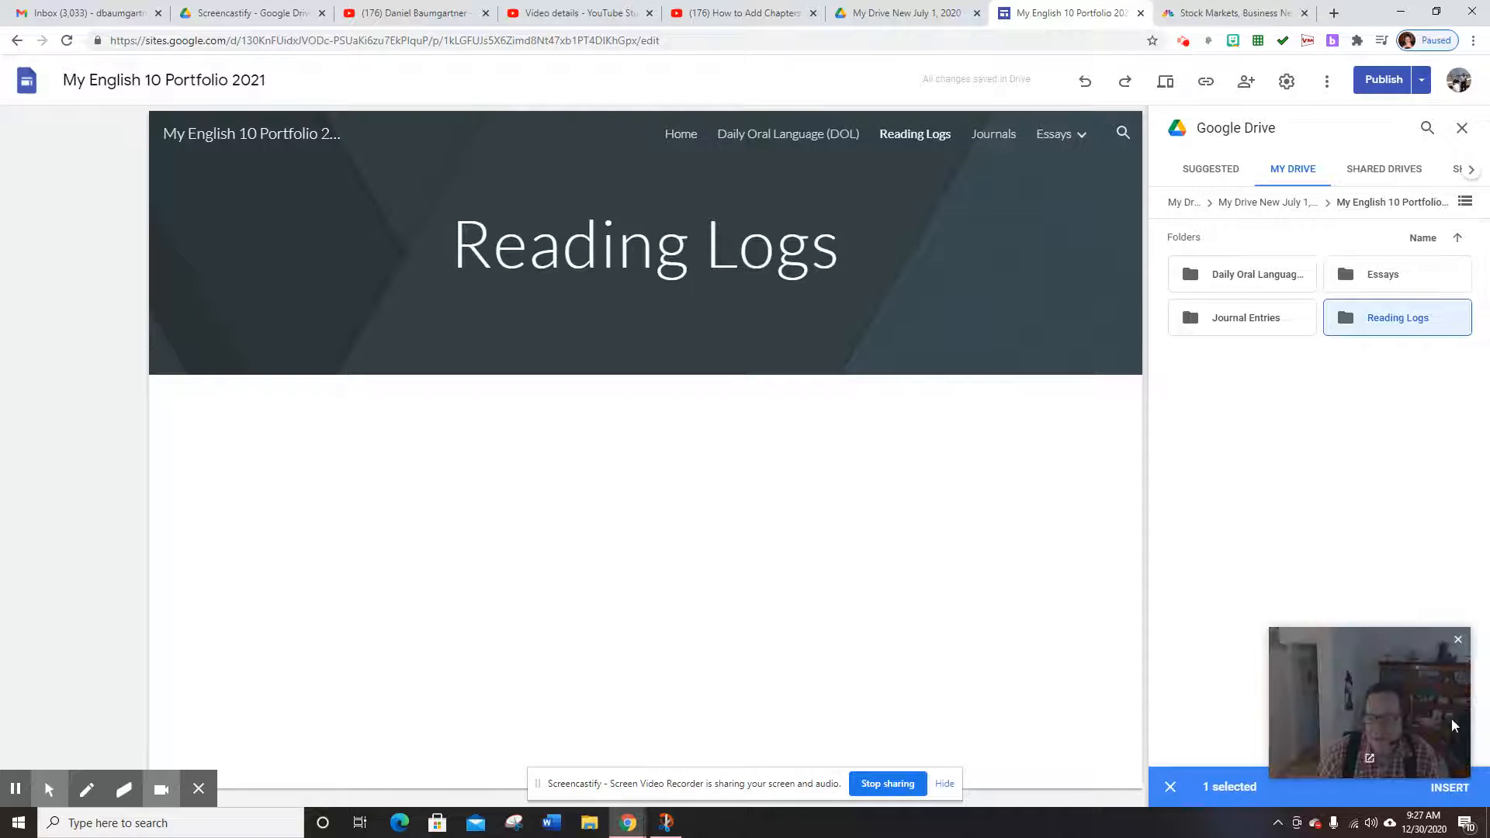
click(1450, 801)
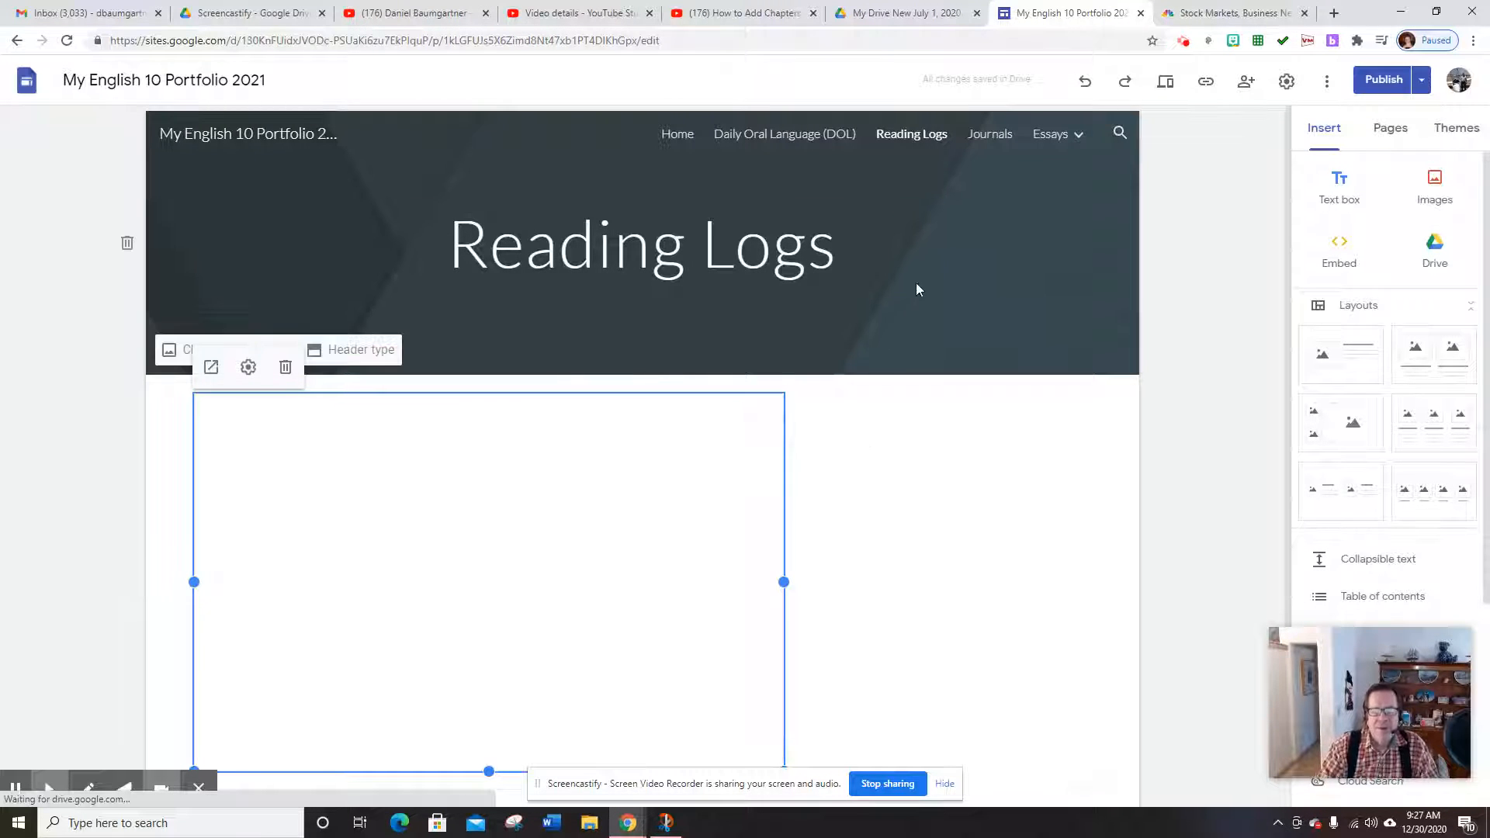
mouse_move(1055, 144)
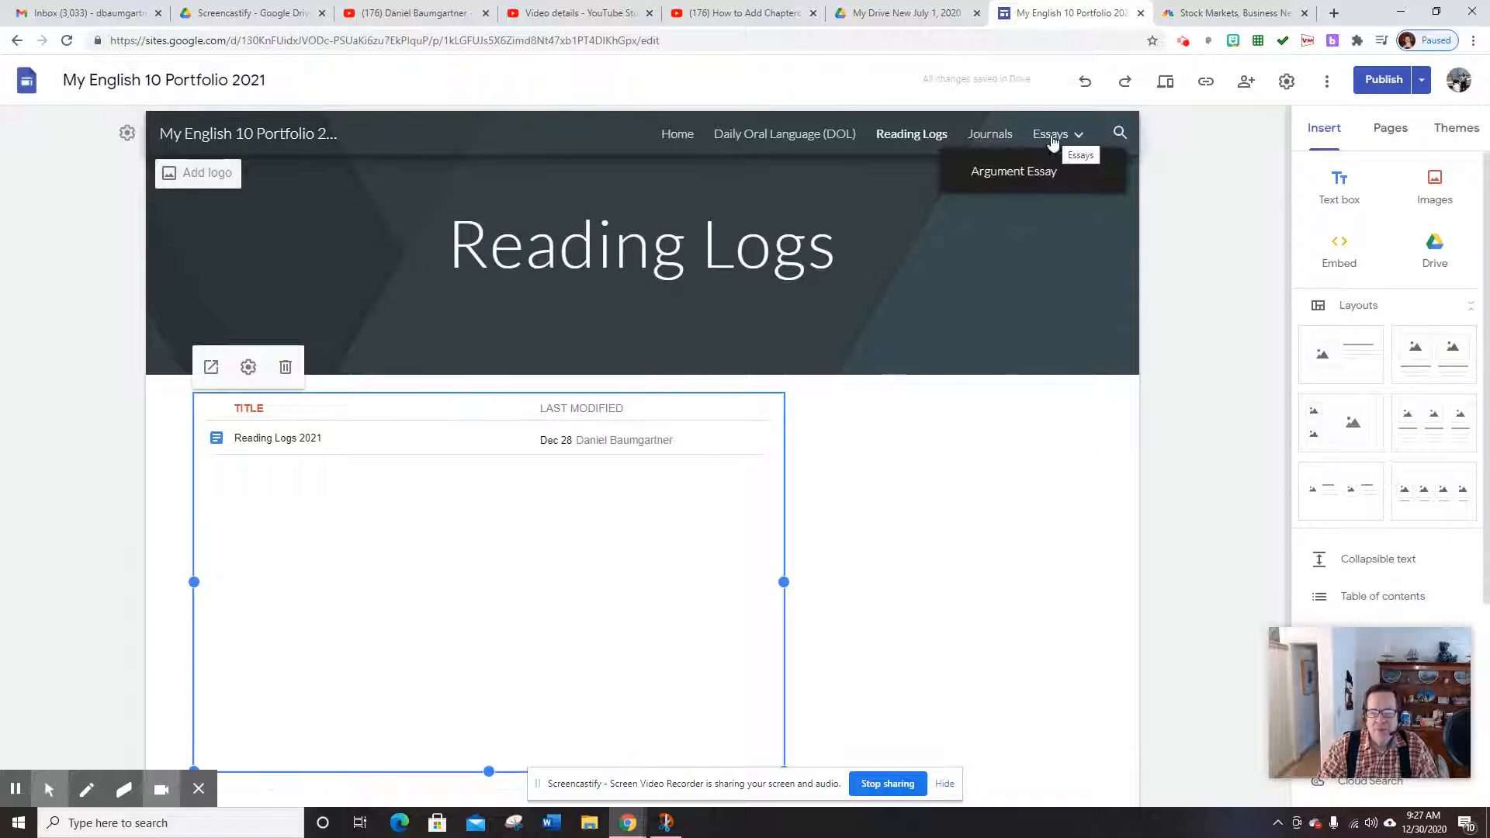
Go to the Argument Essay subpage under Essays and start a Google Drive insert there
click(1056, 139)
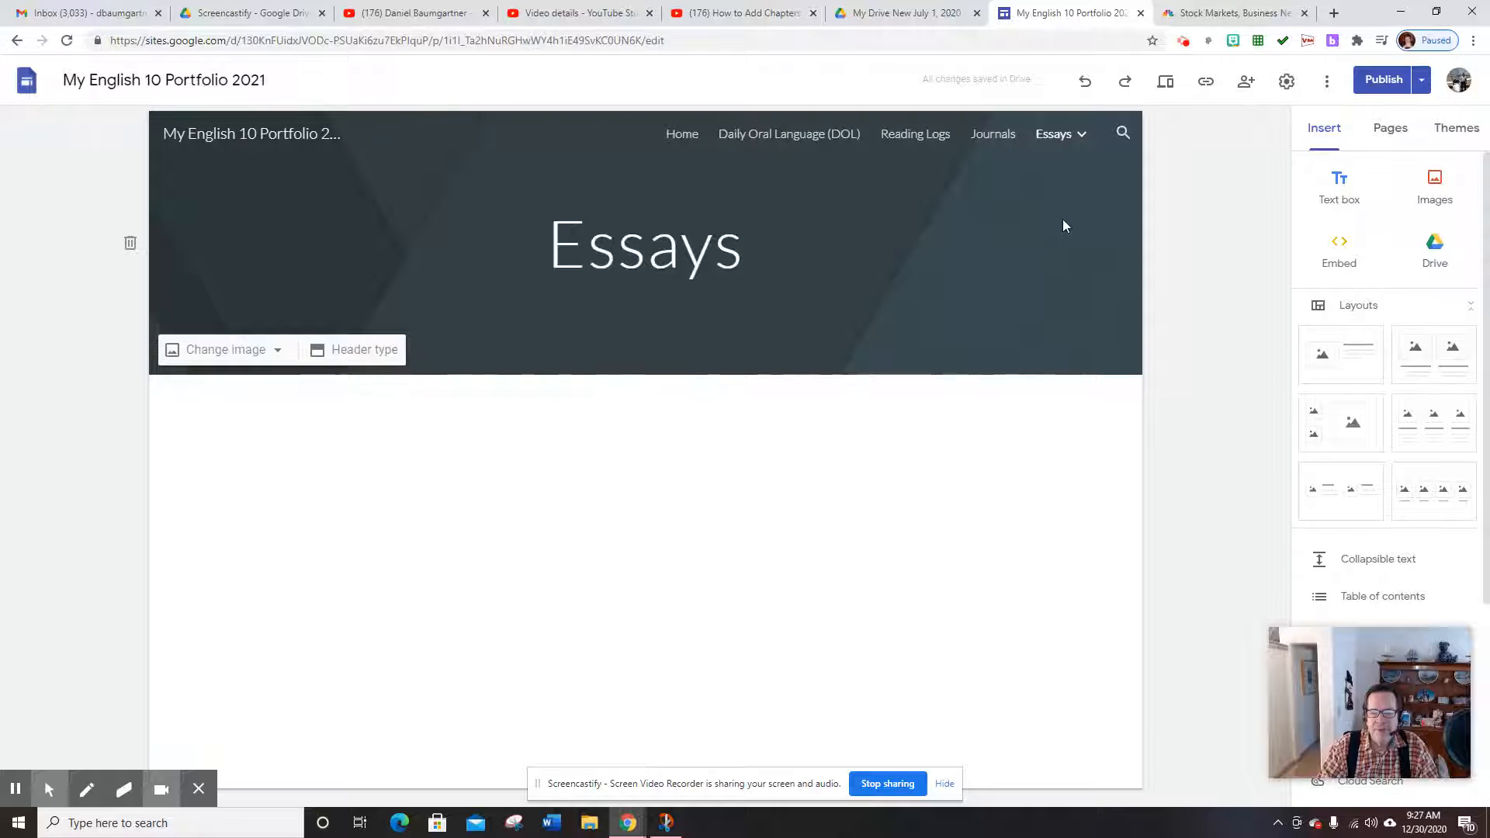
mouse_move(1067, 147)
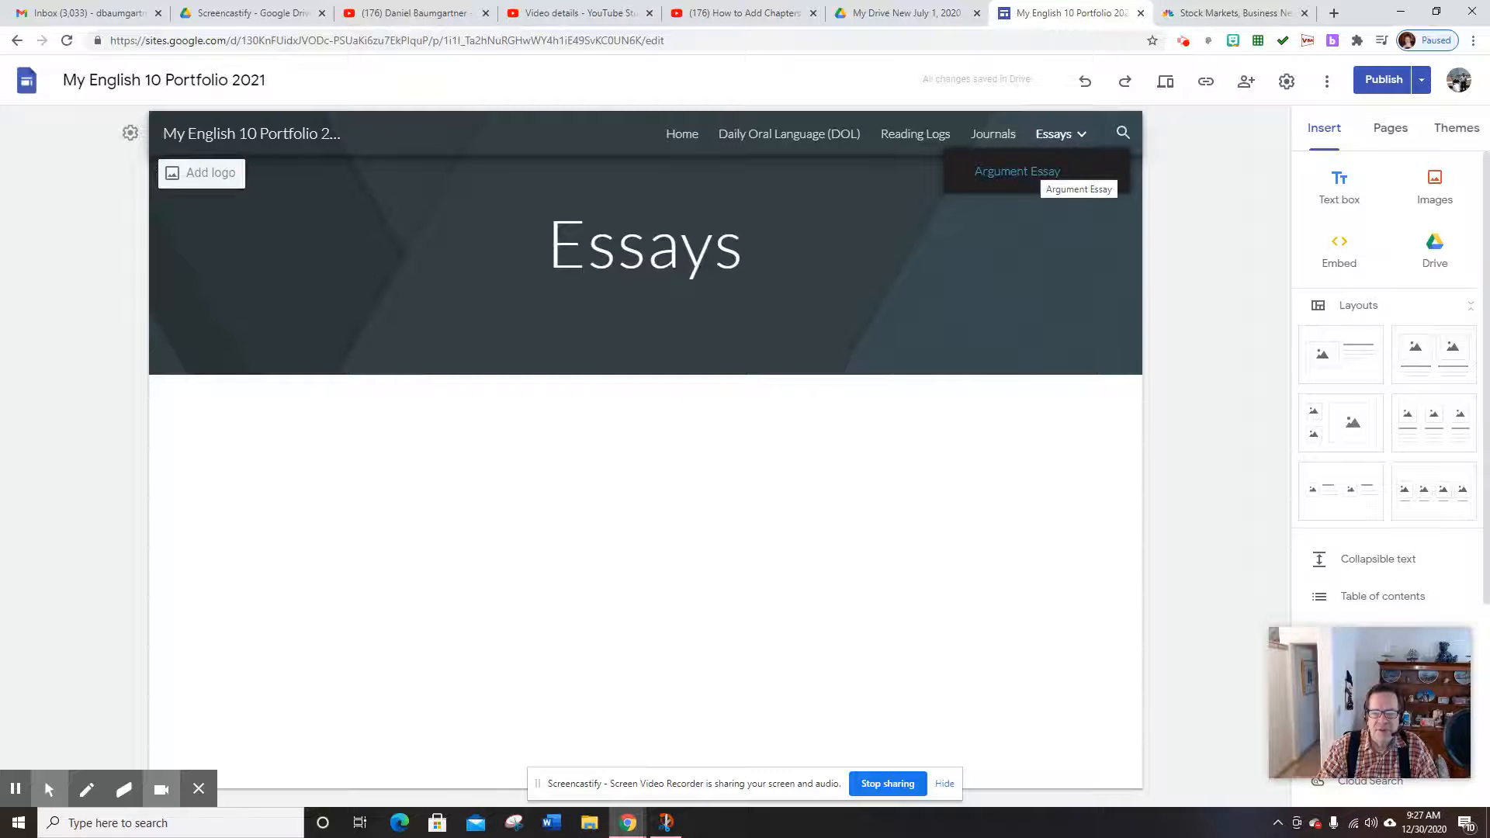
click(1033, 172)
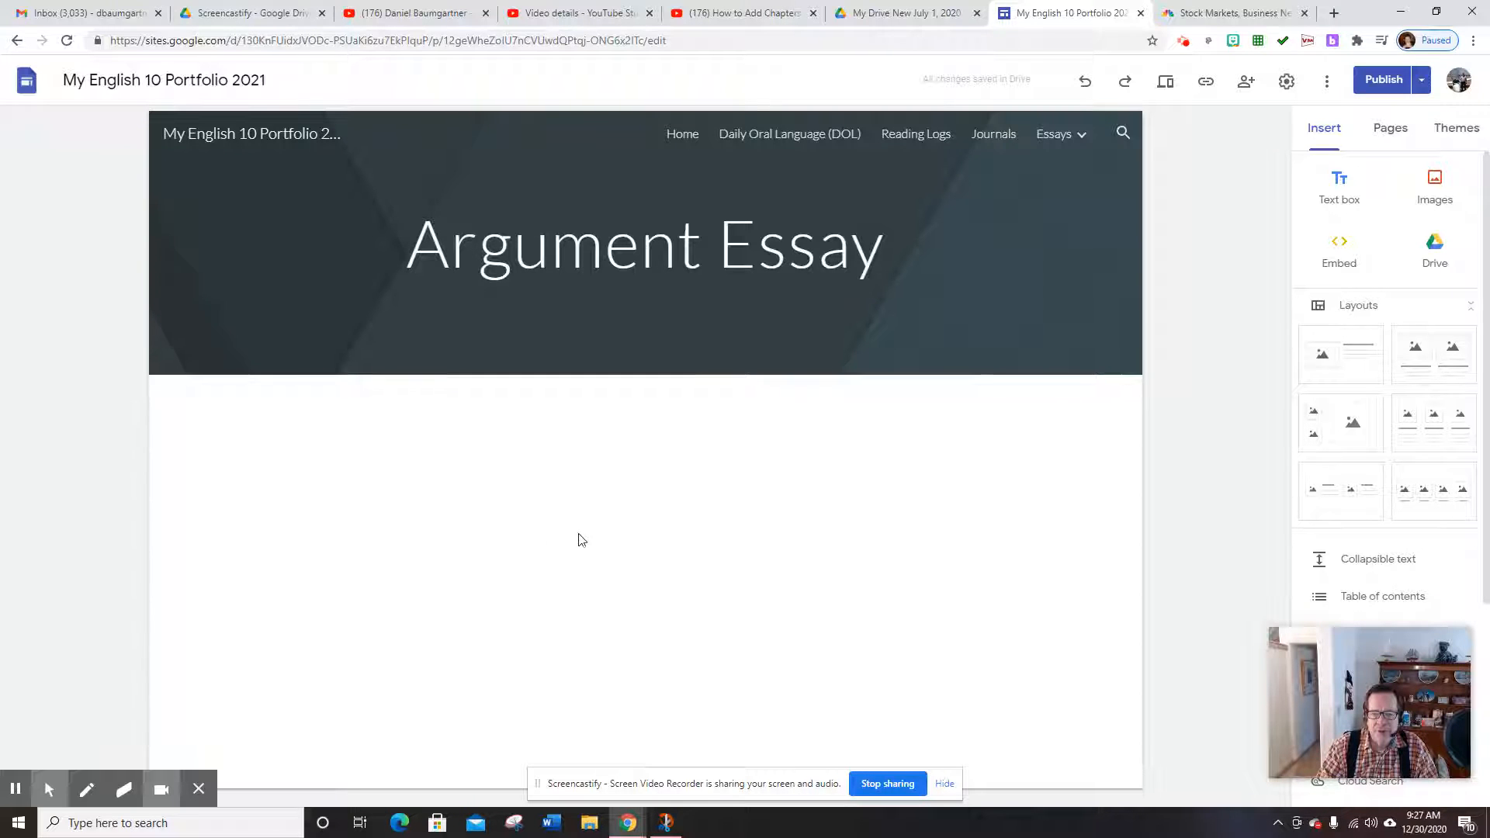
double_click(556, 596)
click(555, 634)
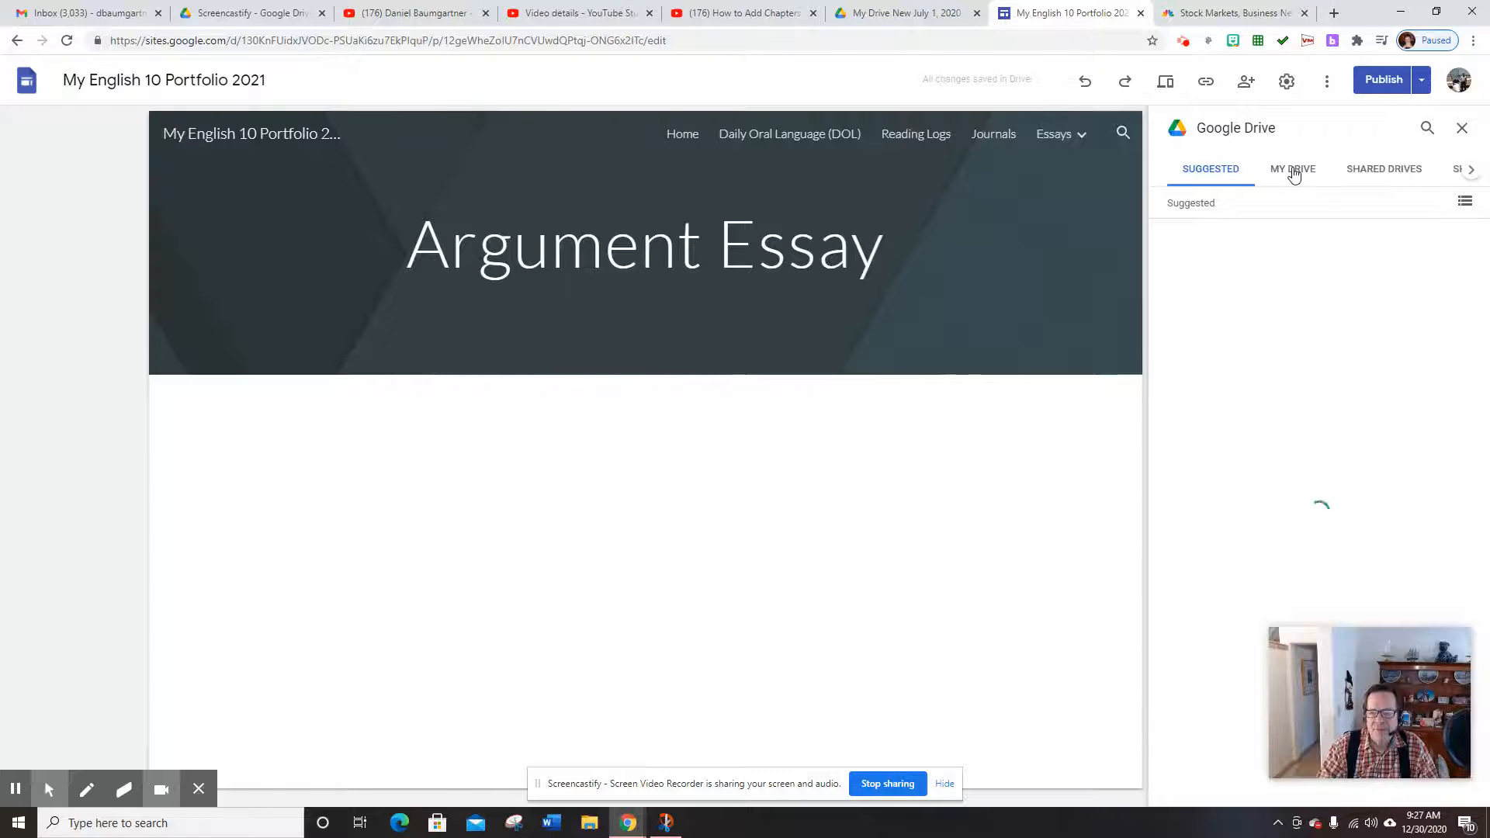
Embed the Argument Essay folder from English 10 portfolio > Essays in My Drive
click(1293, 173)
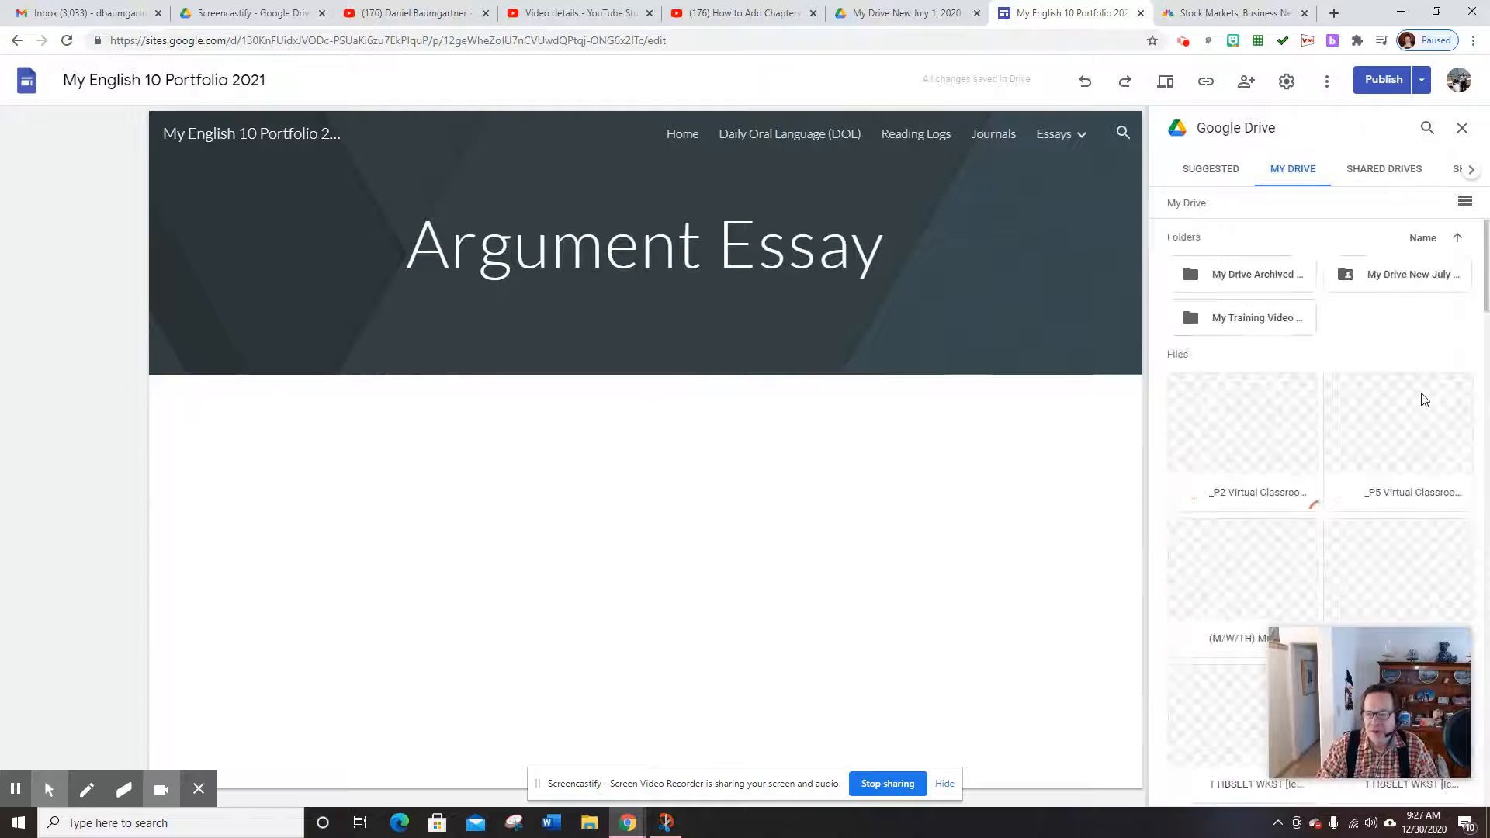
double_click(1394, 282)
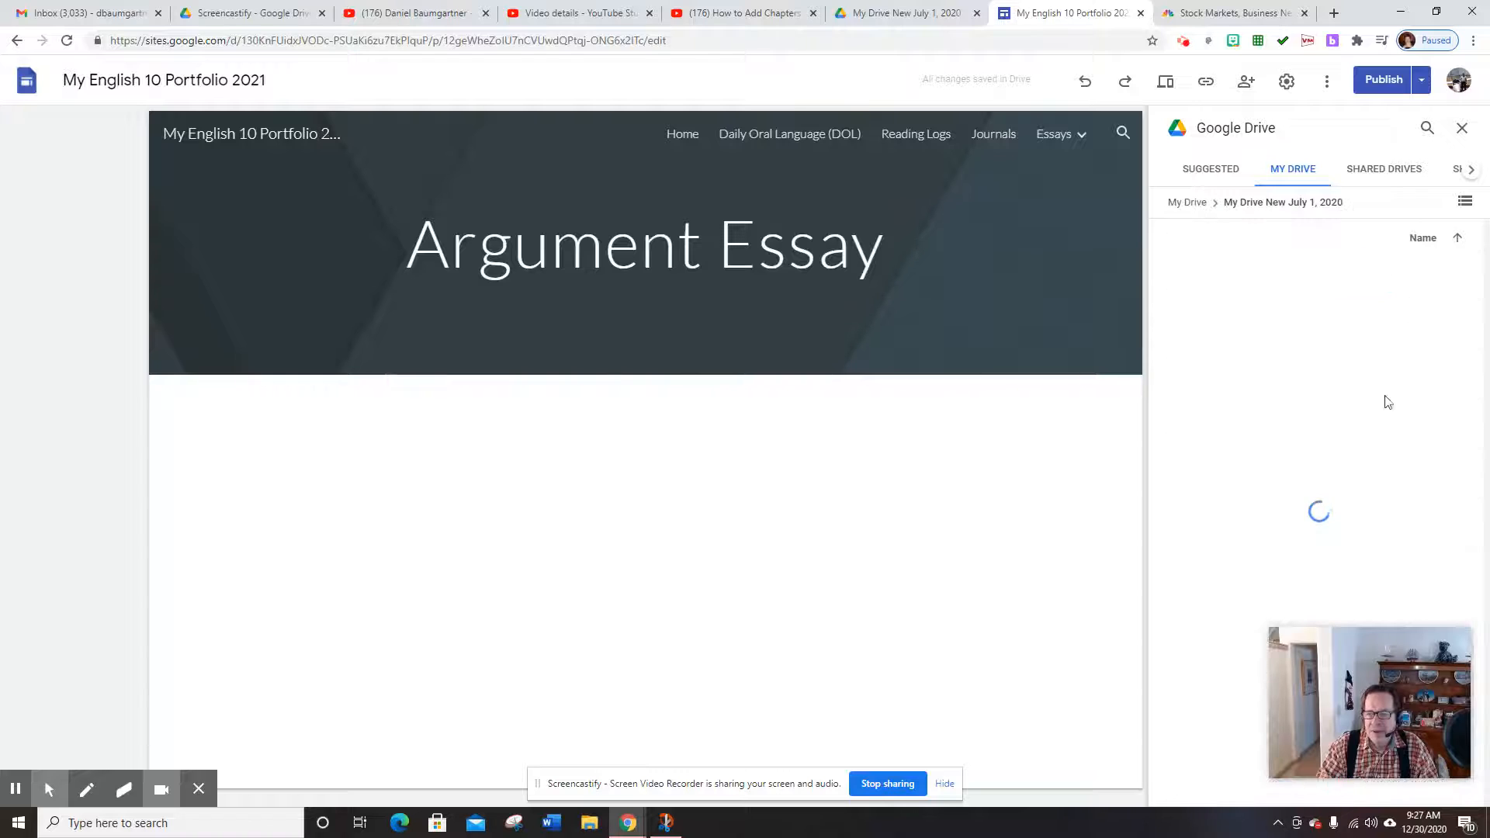
scroll(1408, 504, down, 1)
scroll(1405, 501, down, 2)
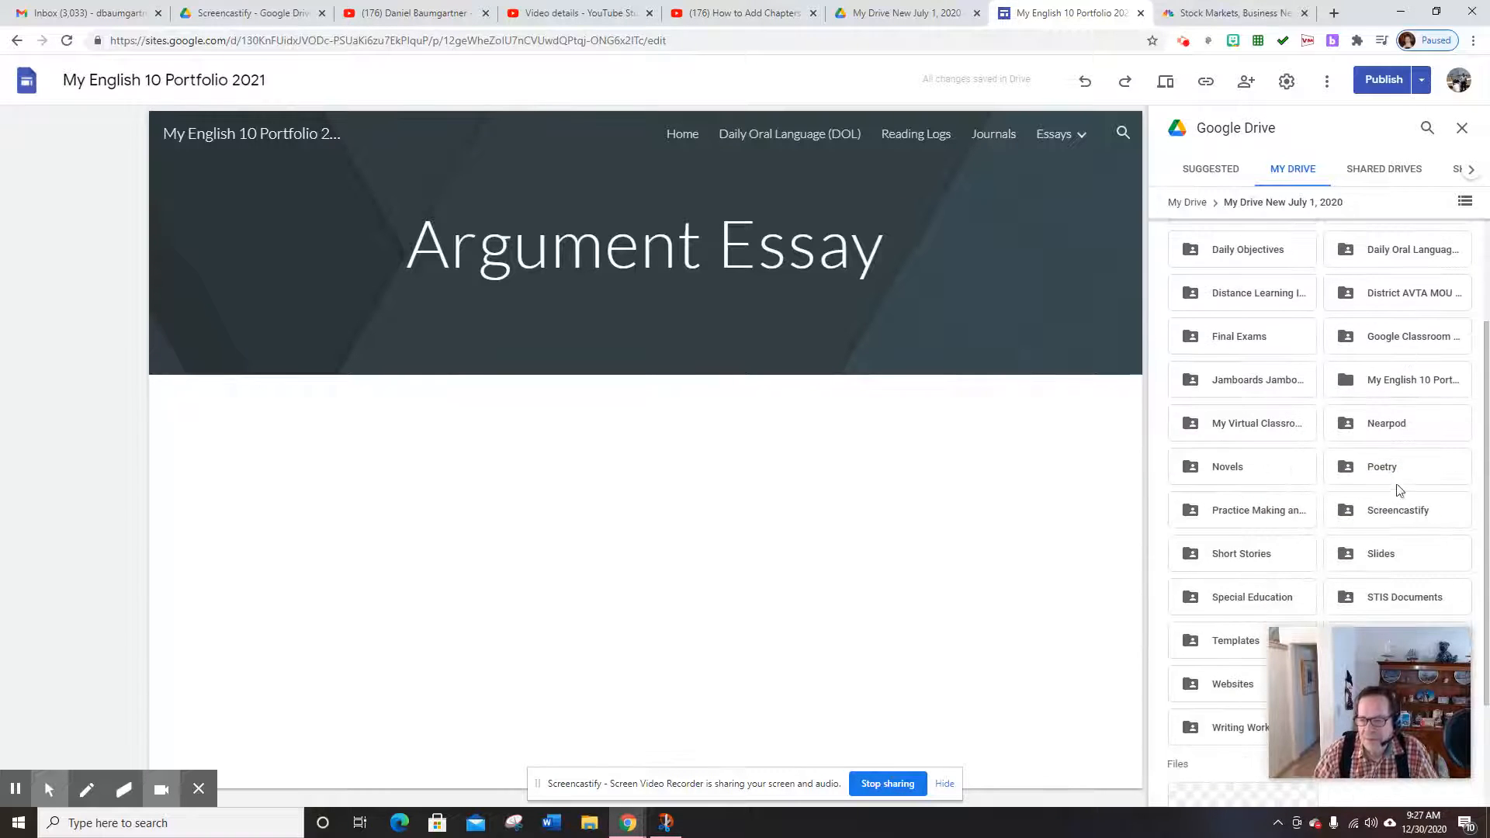
click(1411, 386)
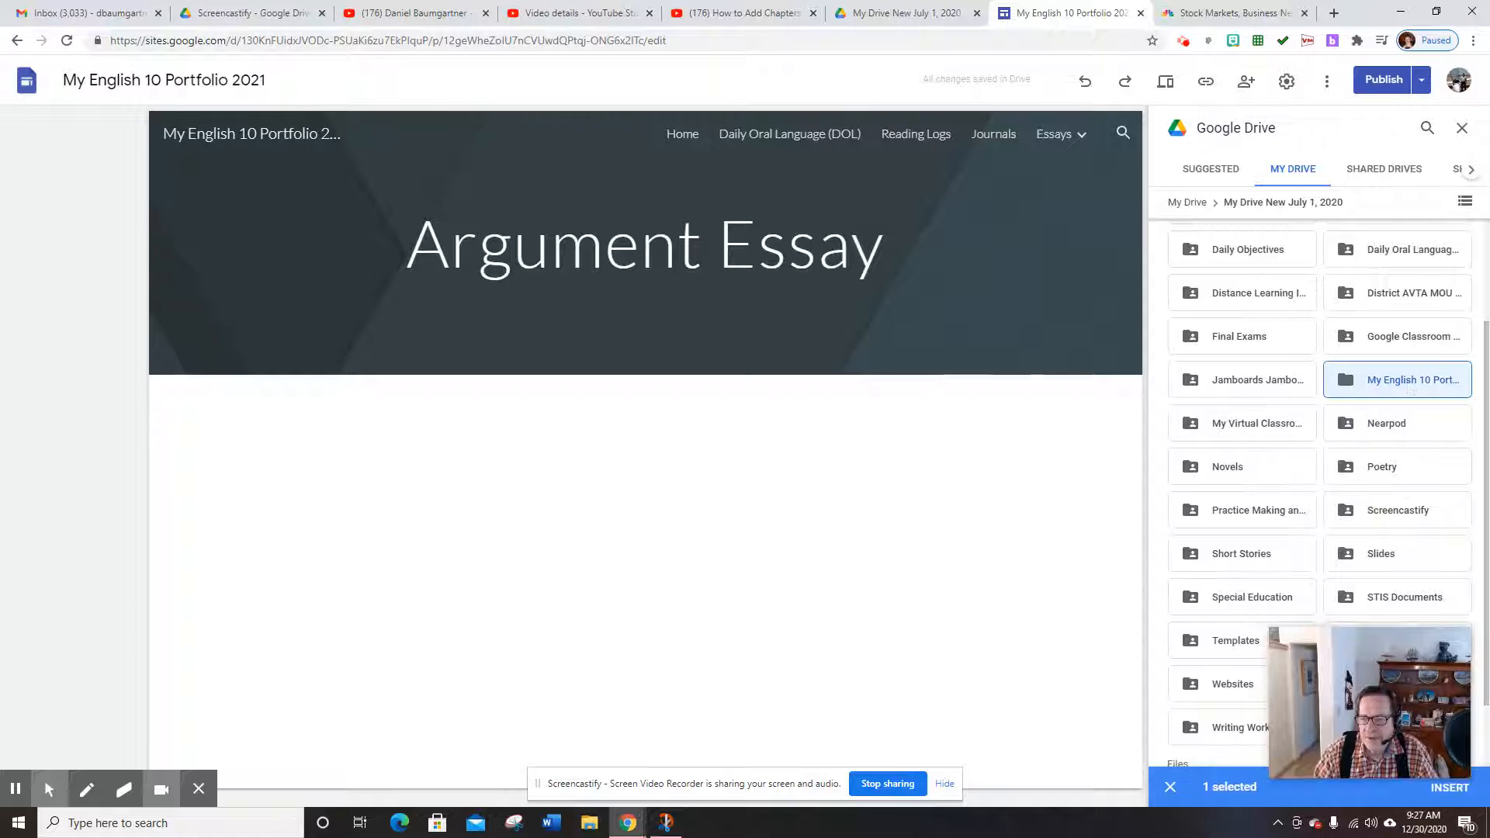
double_click(1410, 386)
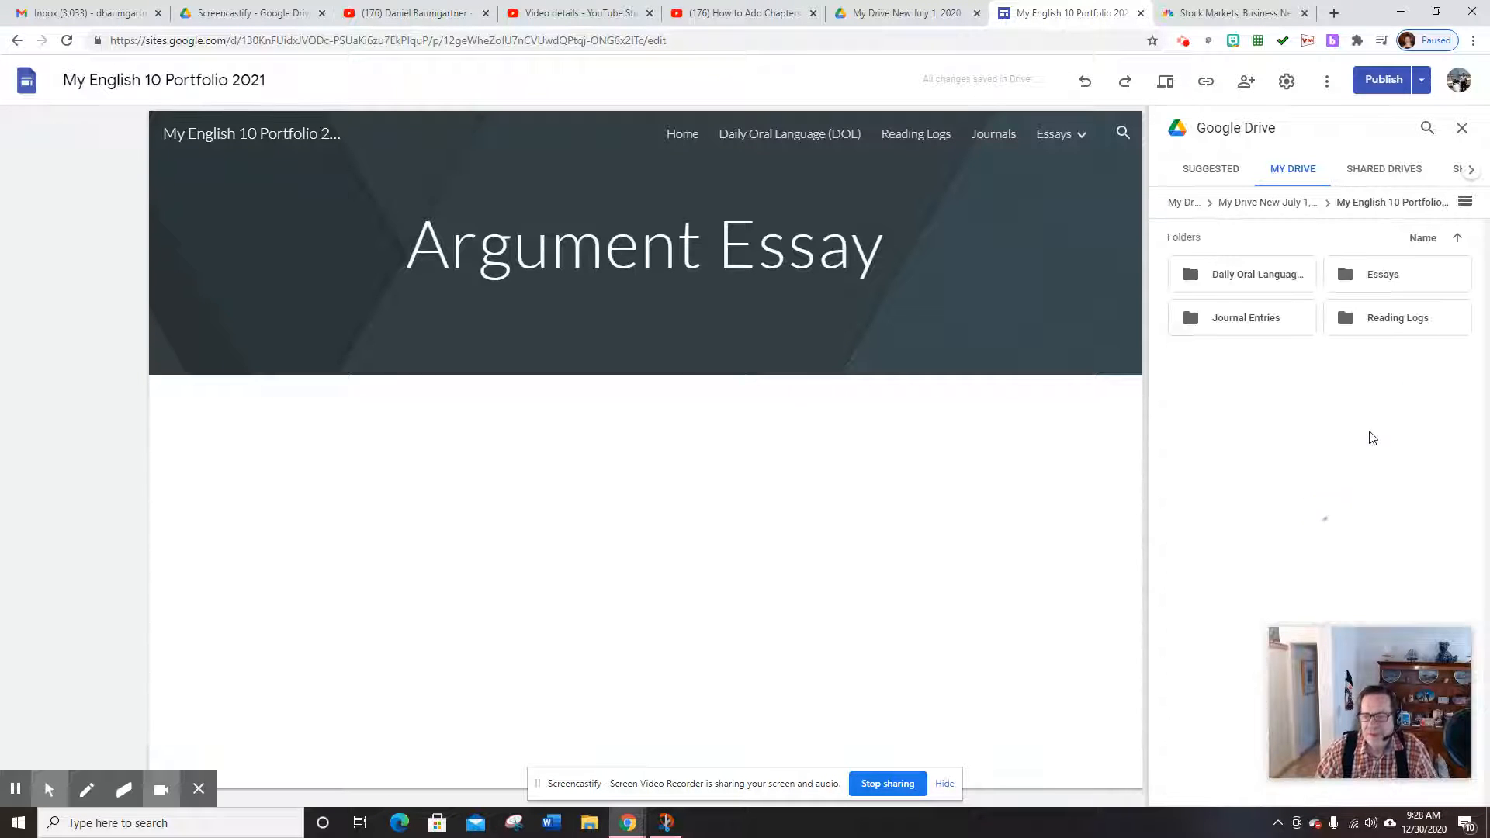
double_click(1378, 279)
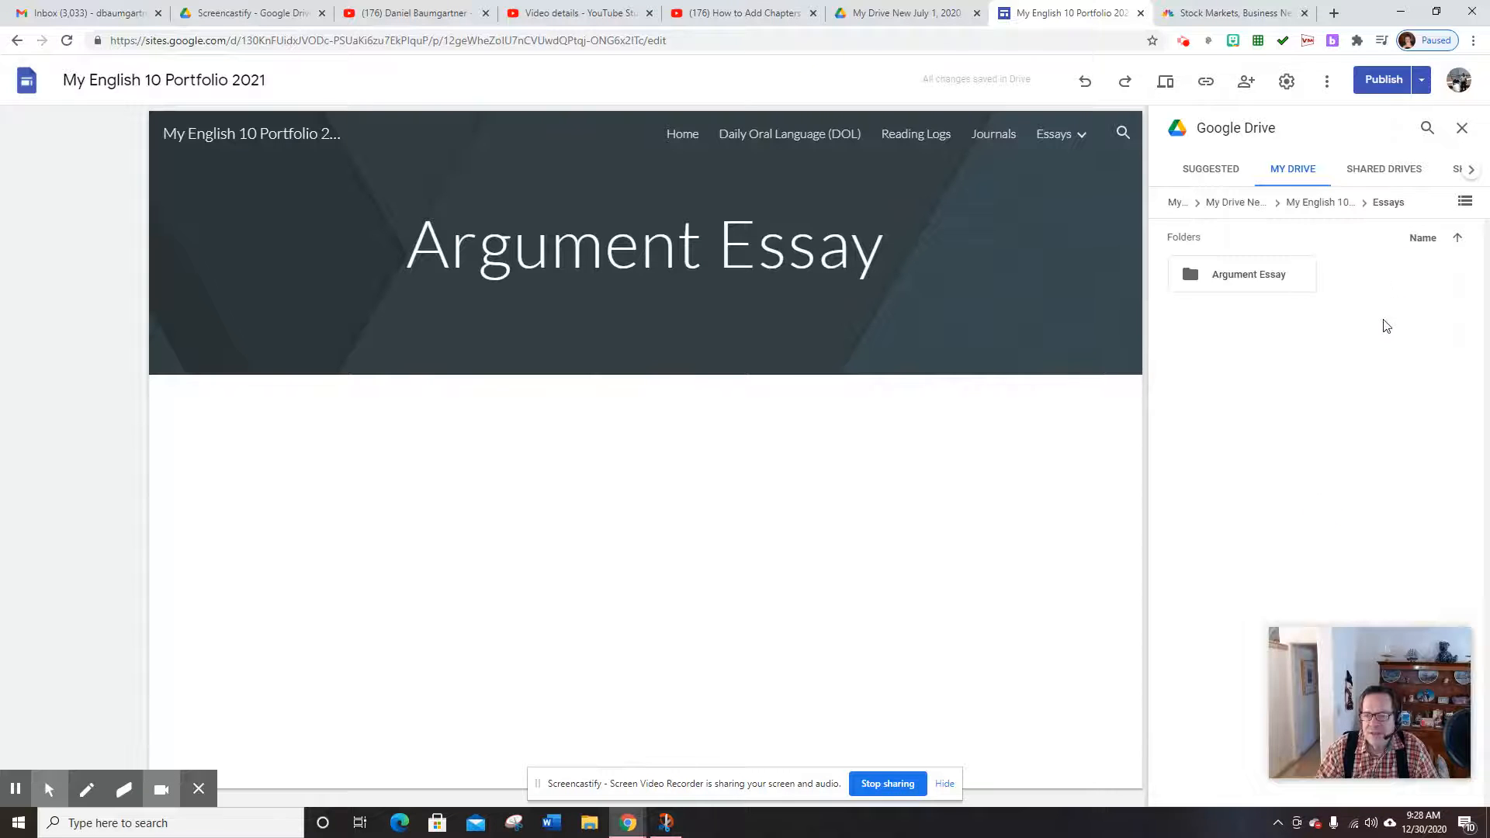
click(1236, 279)
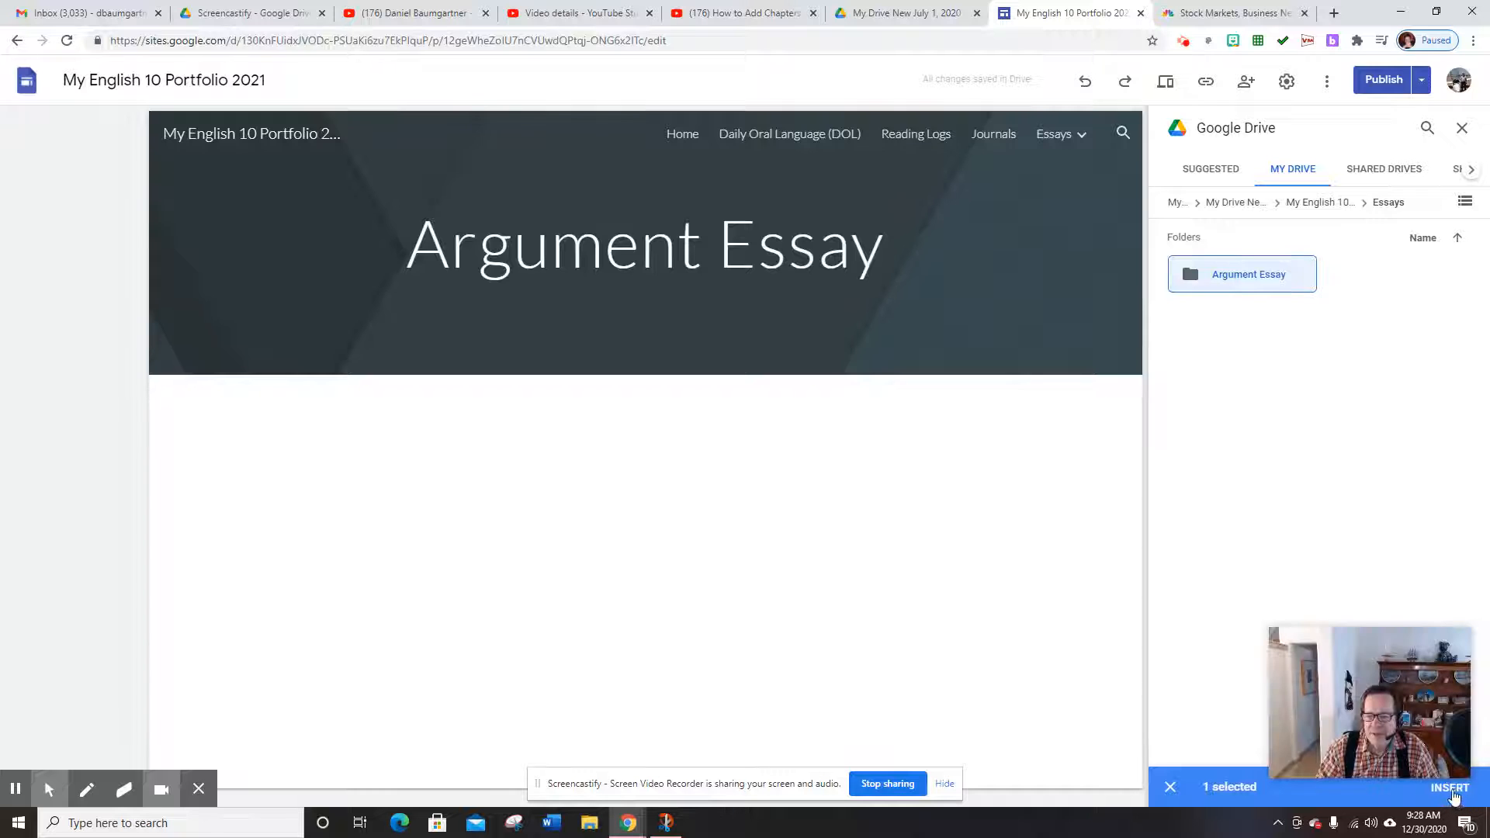
click(1451, 788)
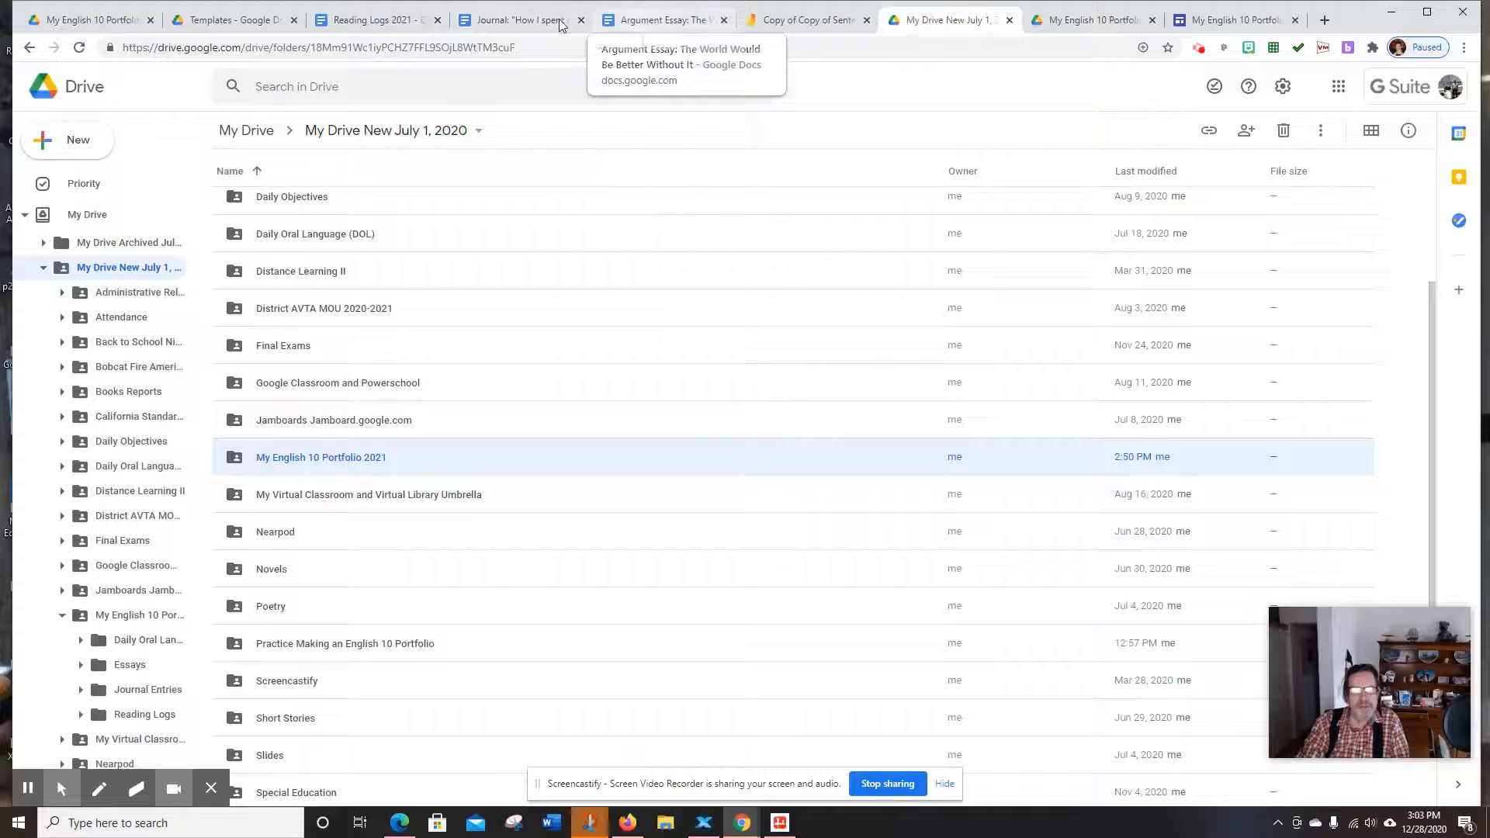
Switch to the browser tab showing the 'How I spent my Winter Break' journal
click(520, 22)
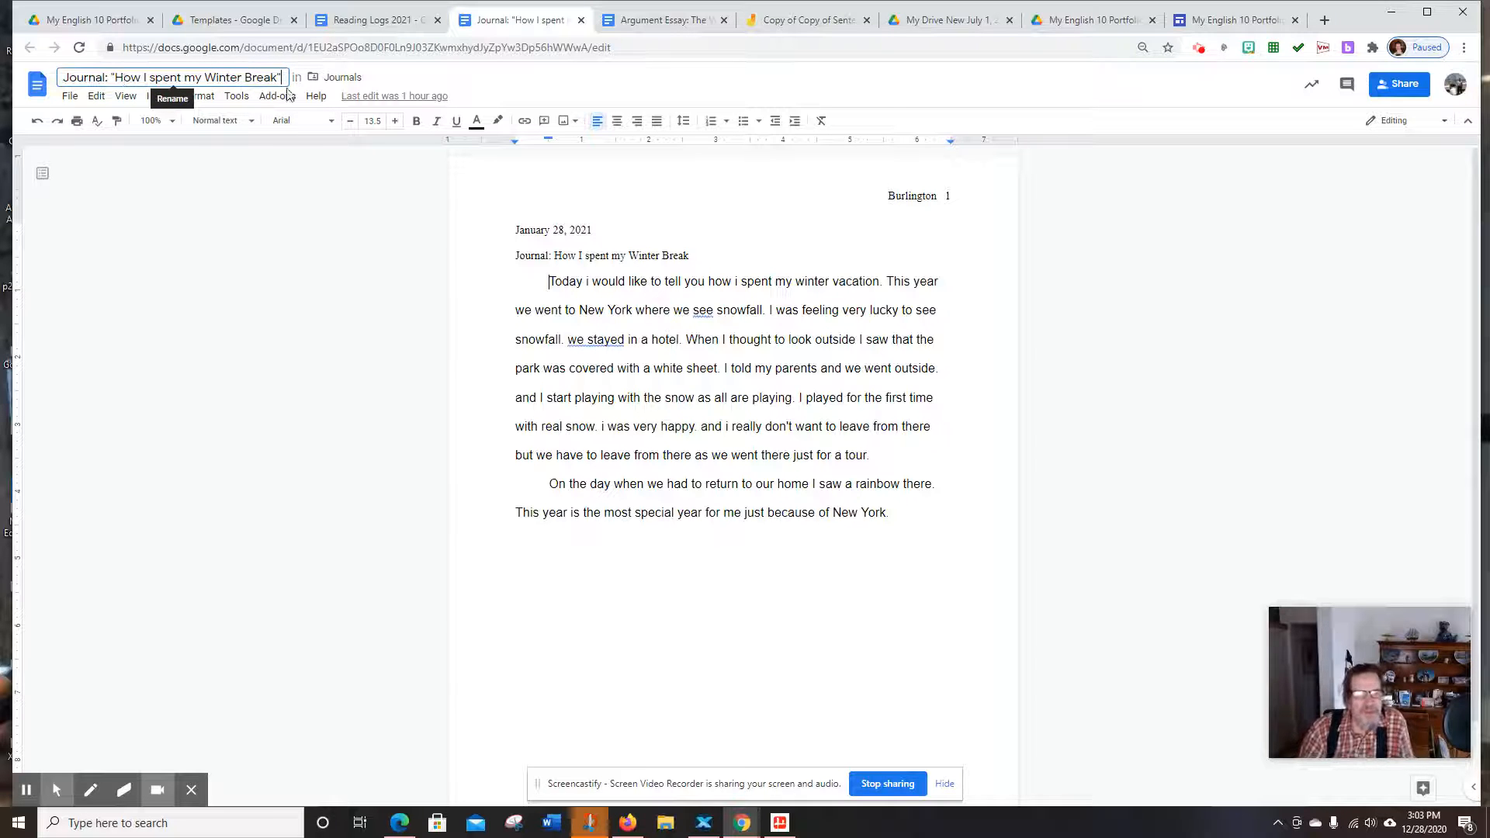
Move 'How I spent my Winter Break' into My English 10 Portfolio 2021 > Journal Entries
click(273, 180)
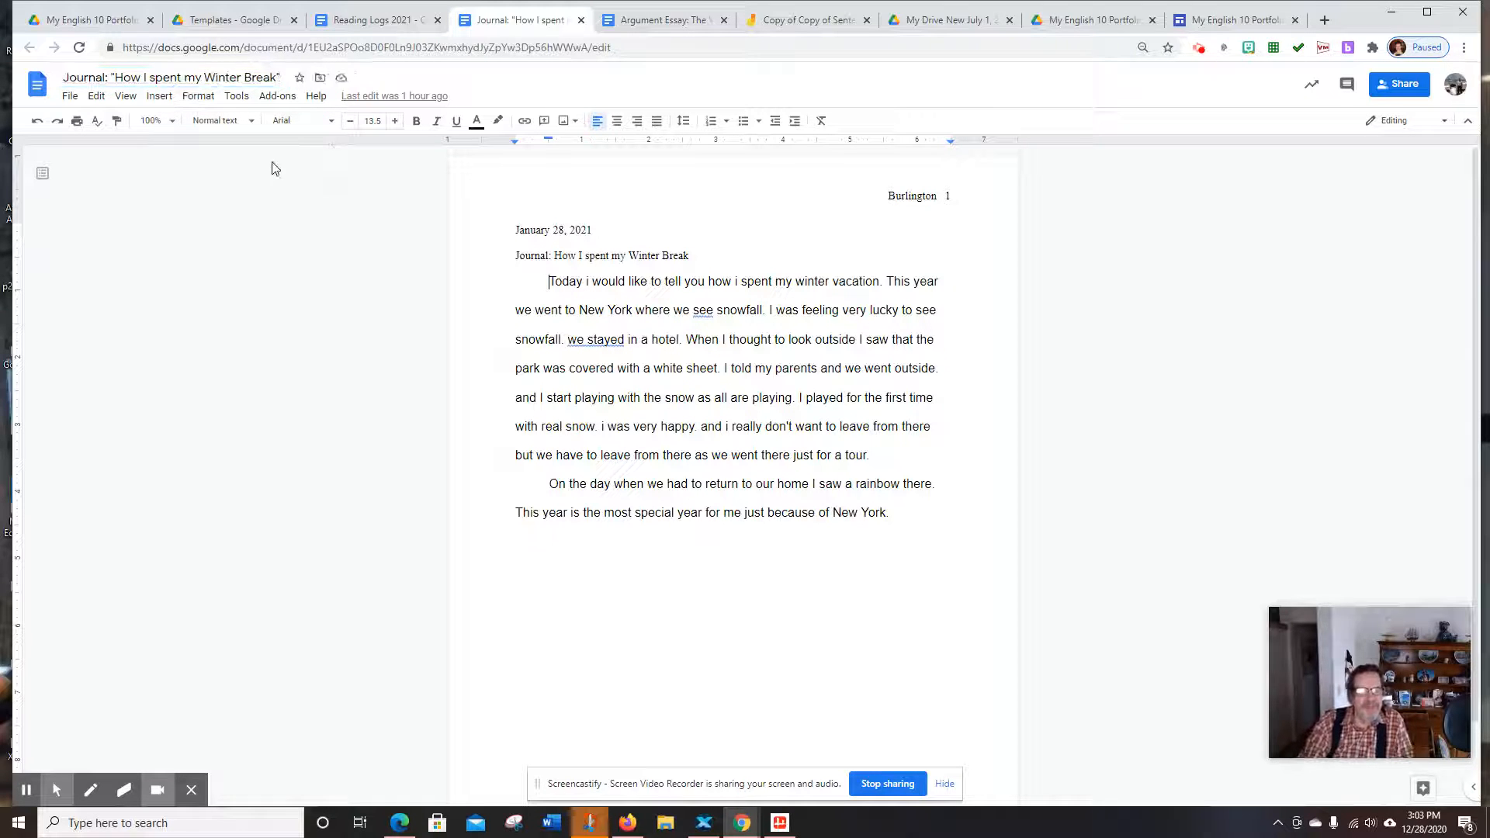
click(323, 80)
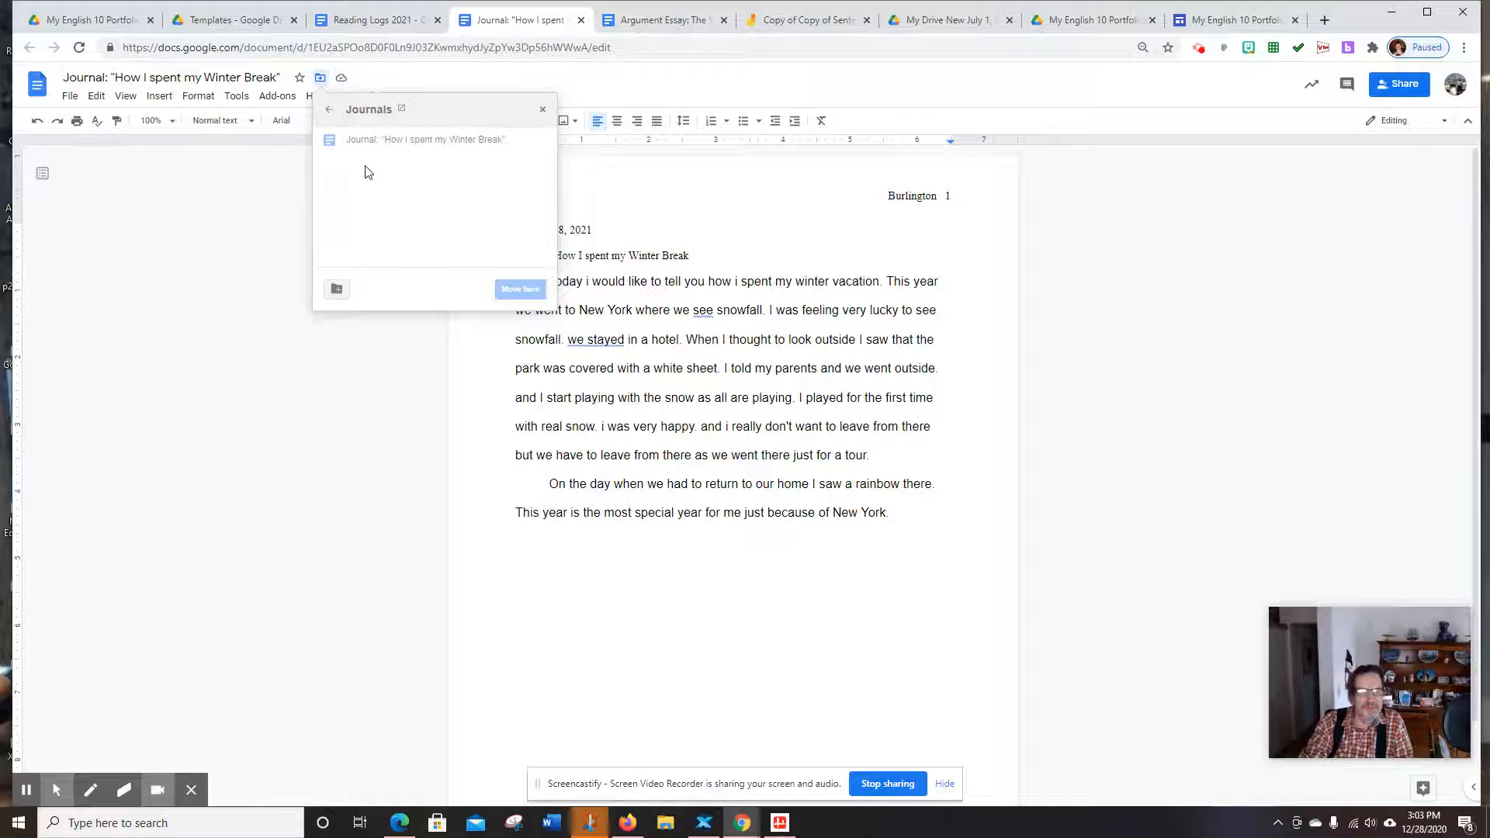
click(328, 114)
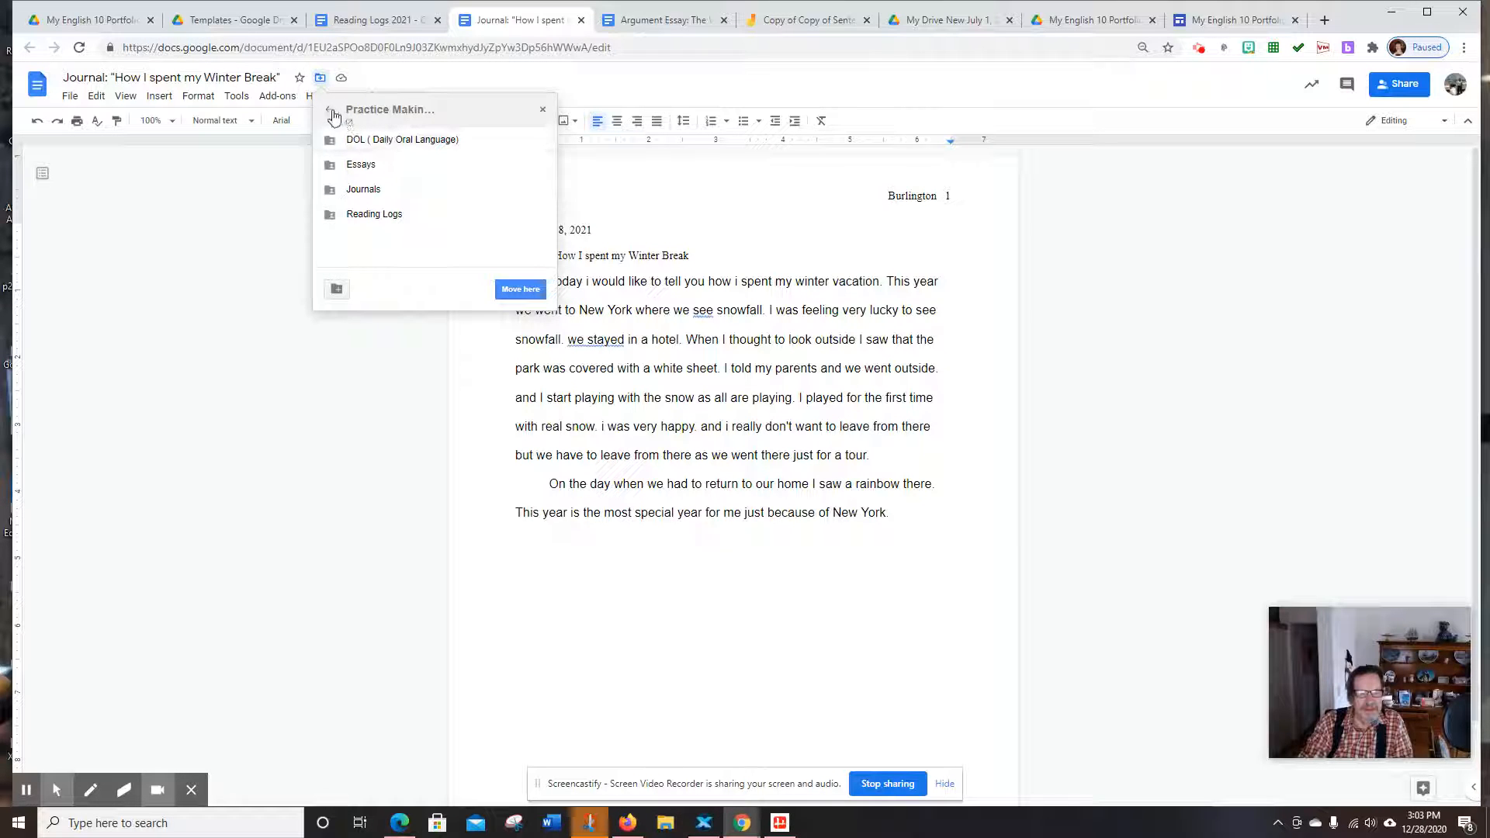
click(330, 113)
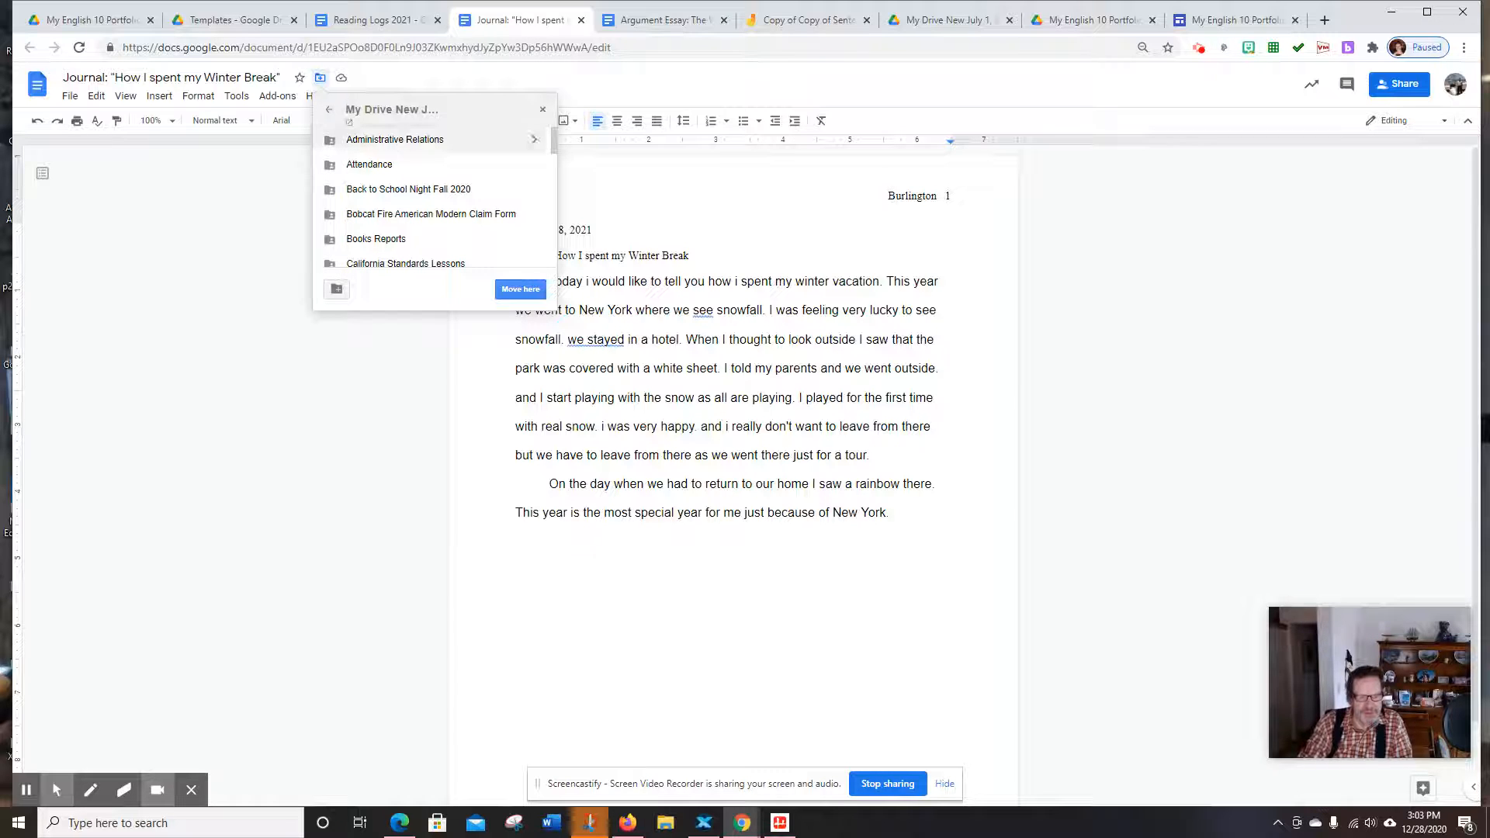
scroll(396, 167, down, 1)
scroll(398, 180, down, 5)
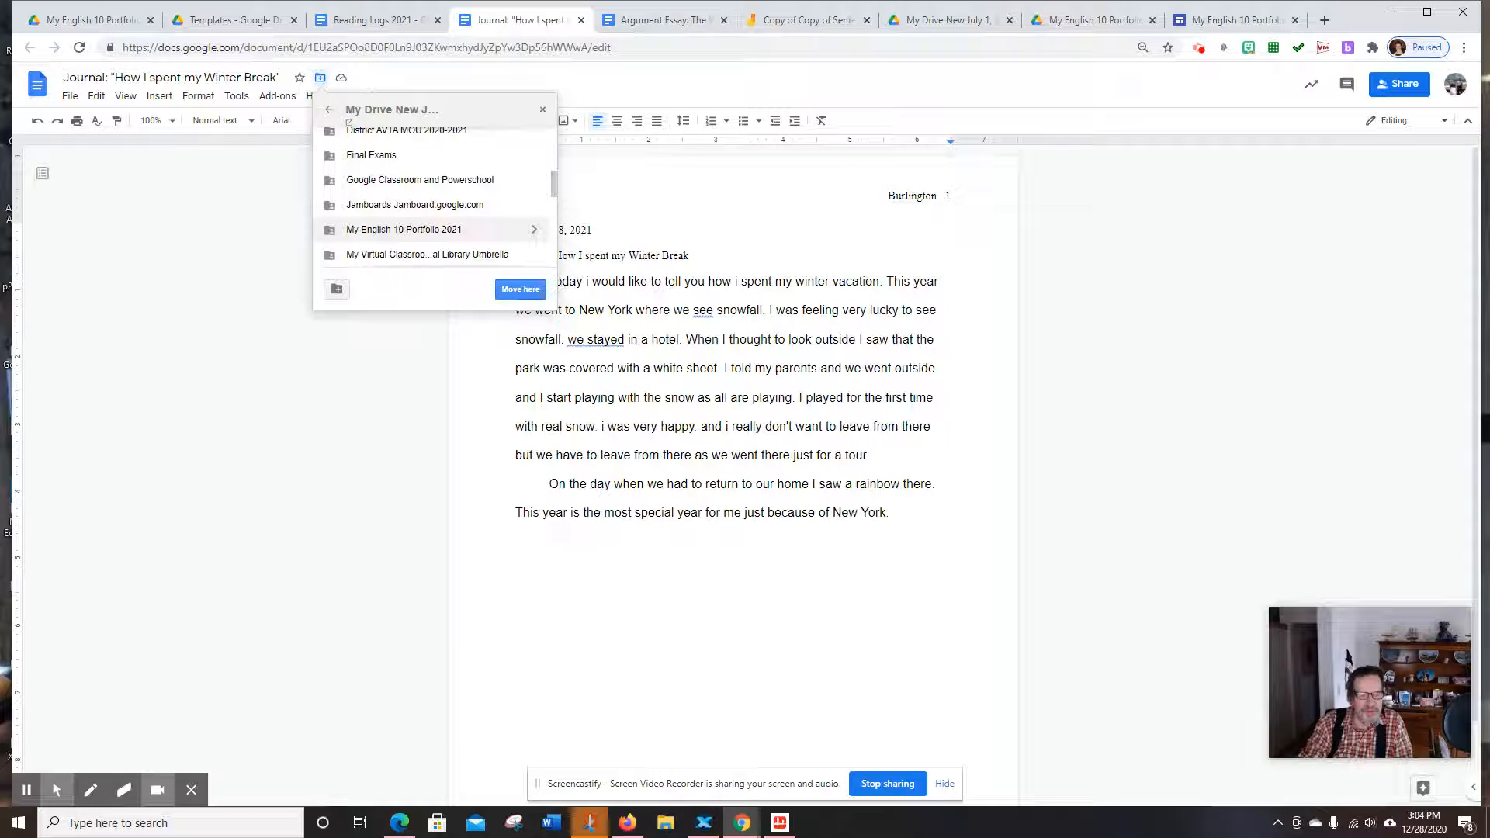
click(532, 233)
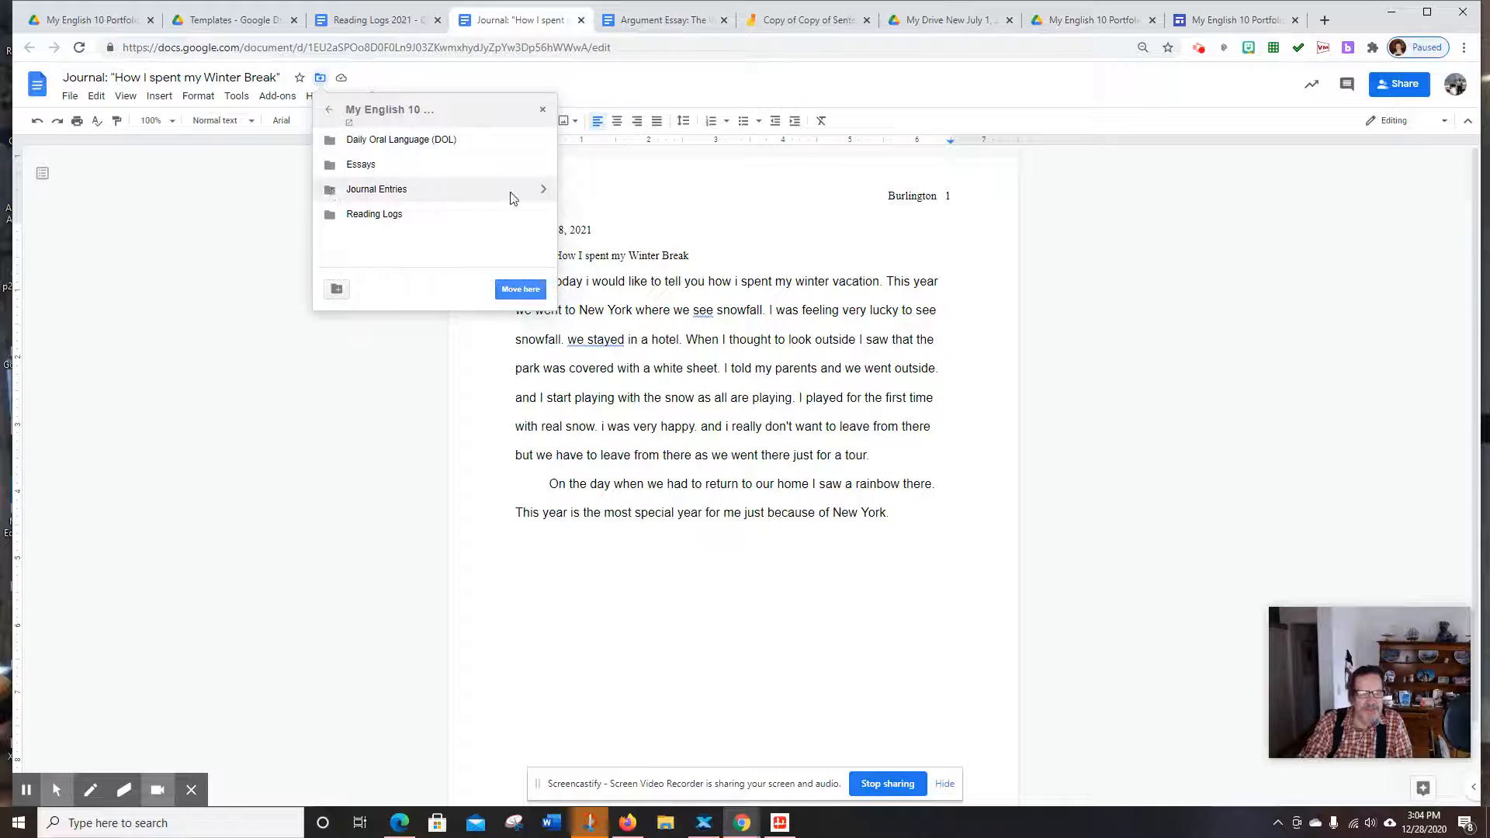
click(543, 190)
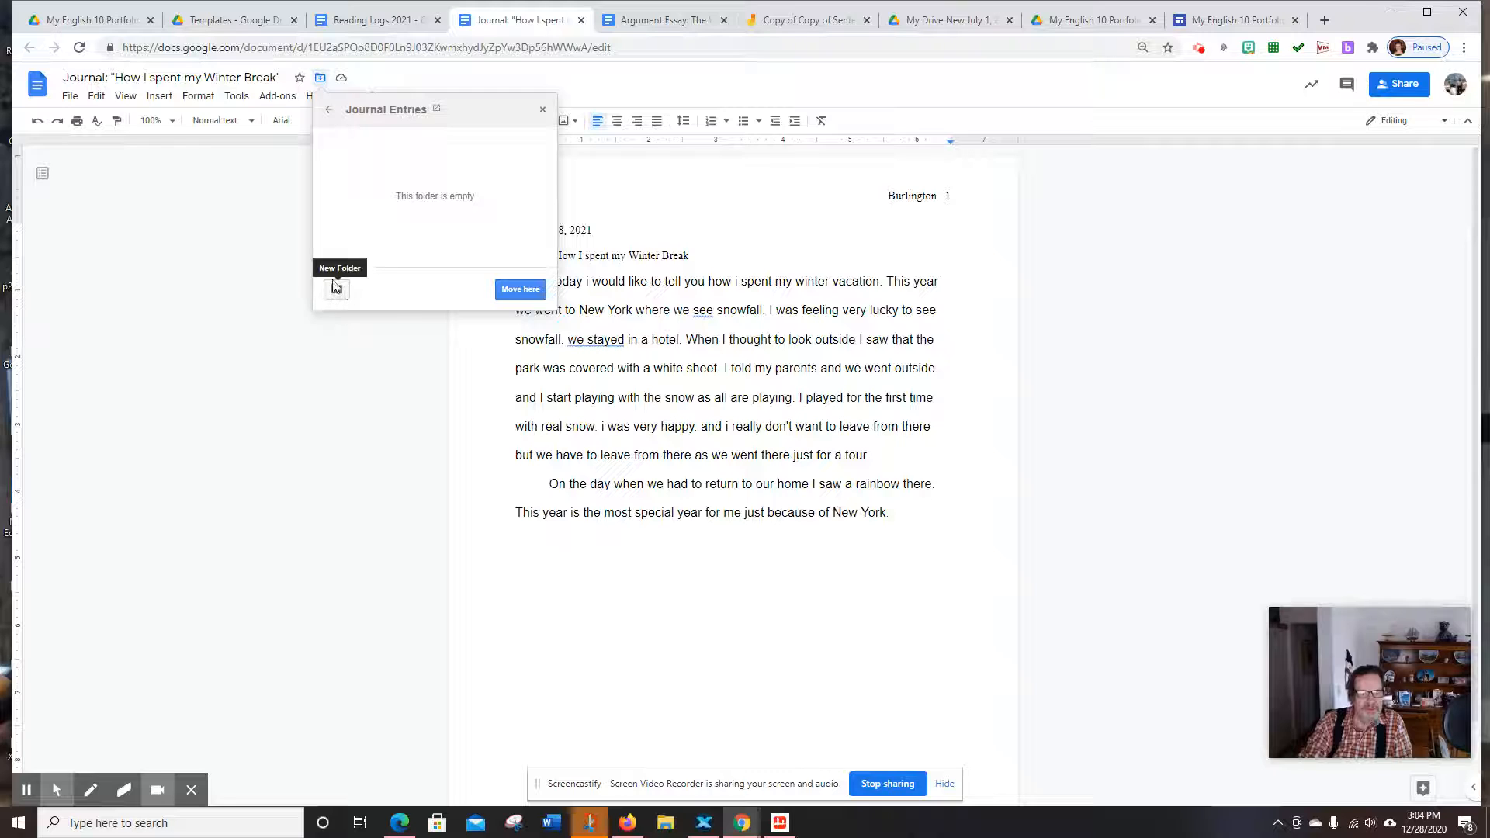
click(518, 292)
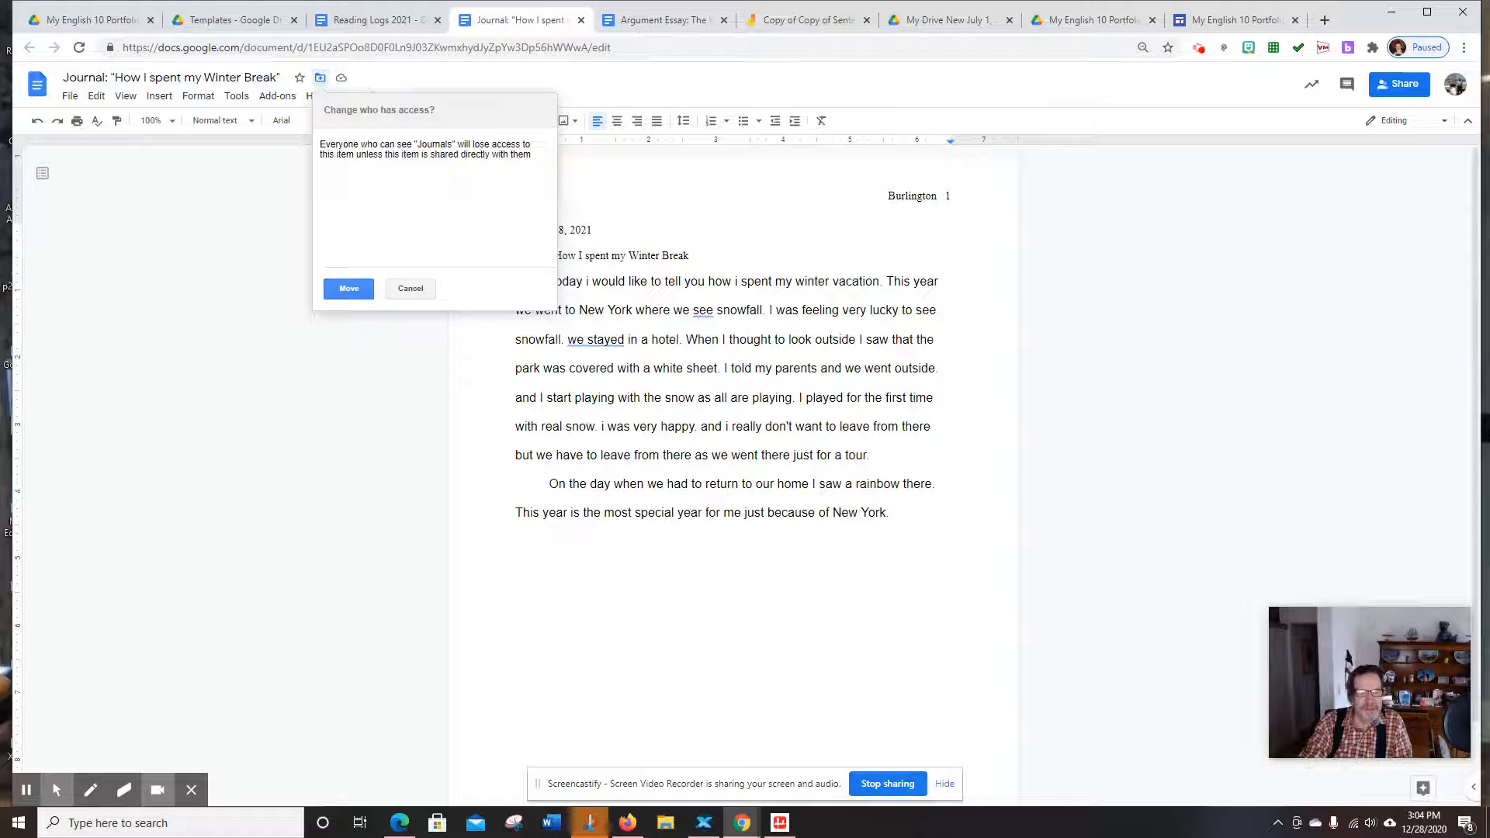
click(347, 291)
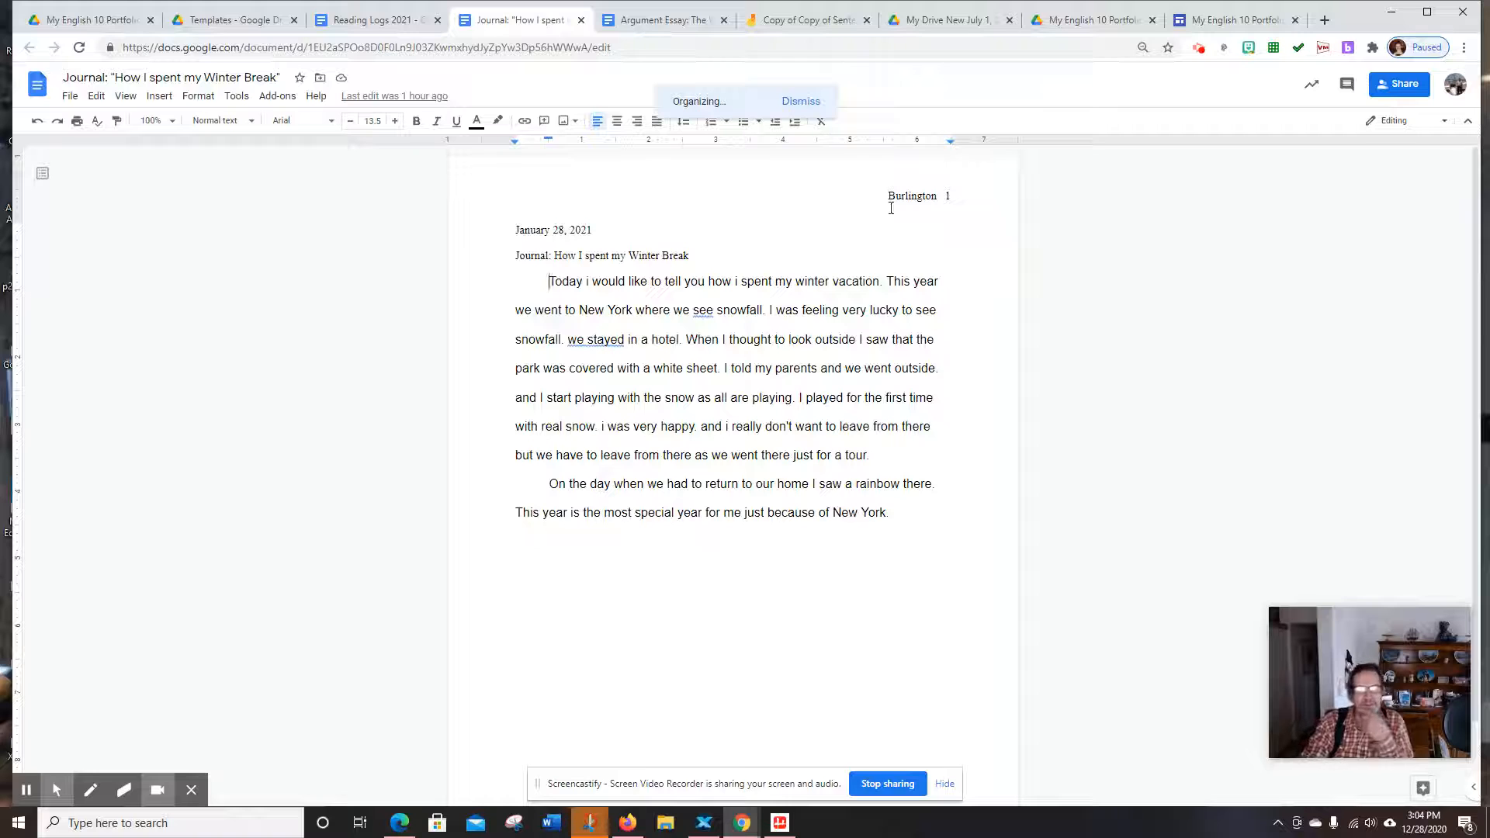
click(674, 25)
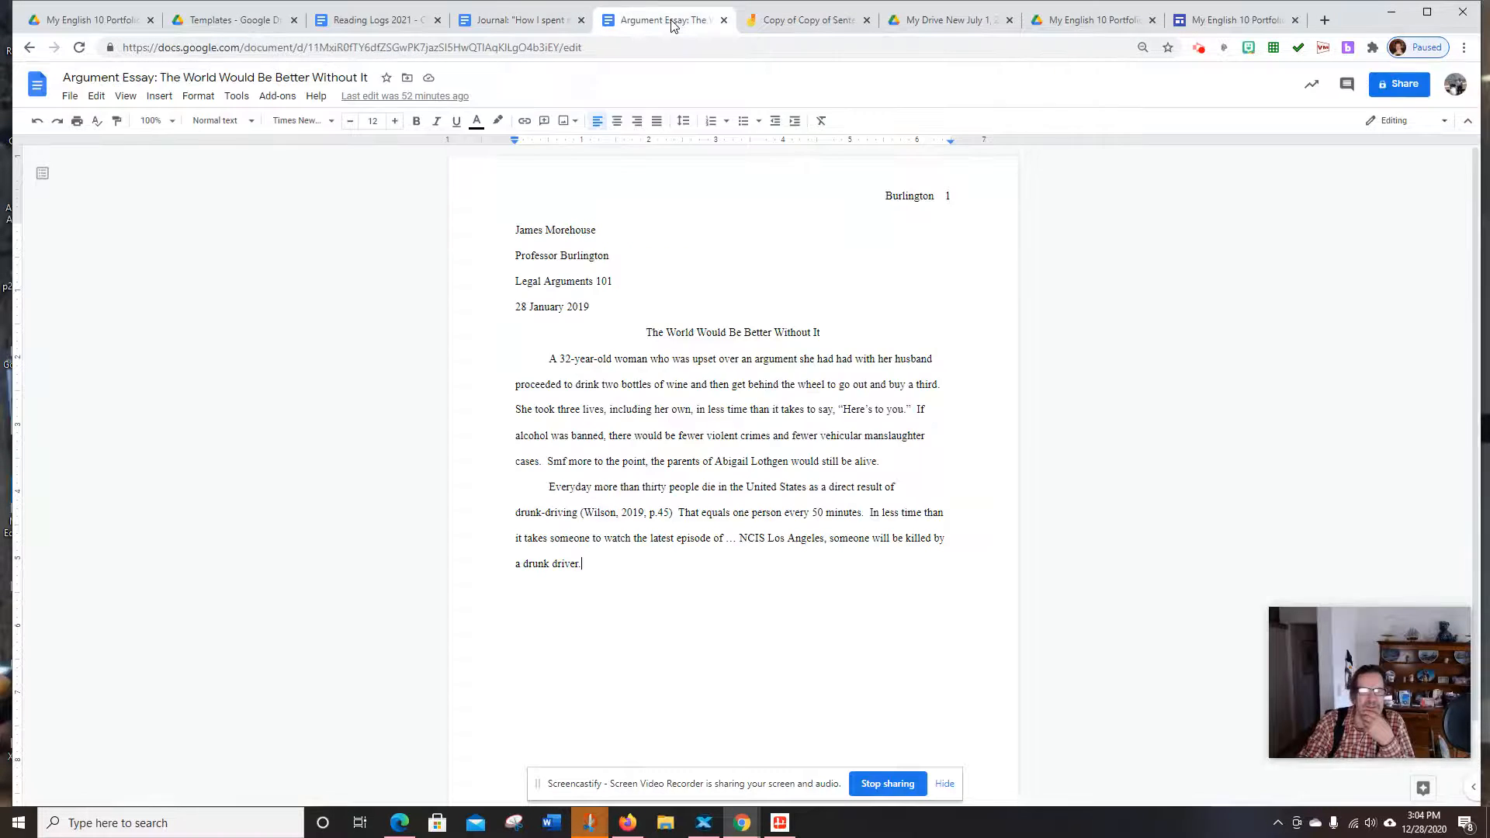
Move 'Argument Essay: The World Would Be Better Without It' into My English 10 Portfolio 2021 › Essays › Argument Essay
click(408, 80)
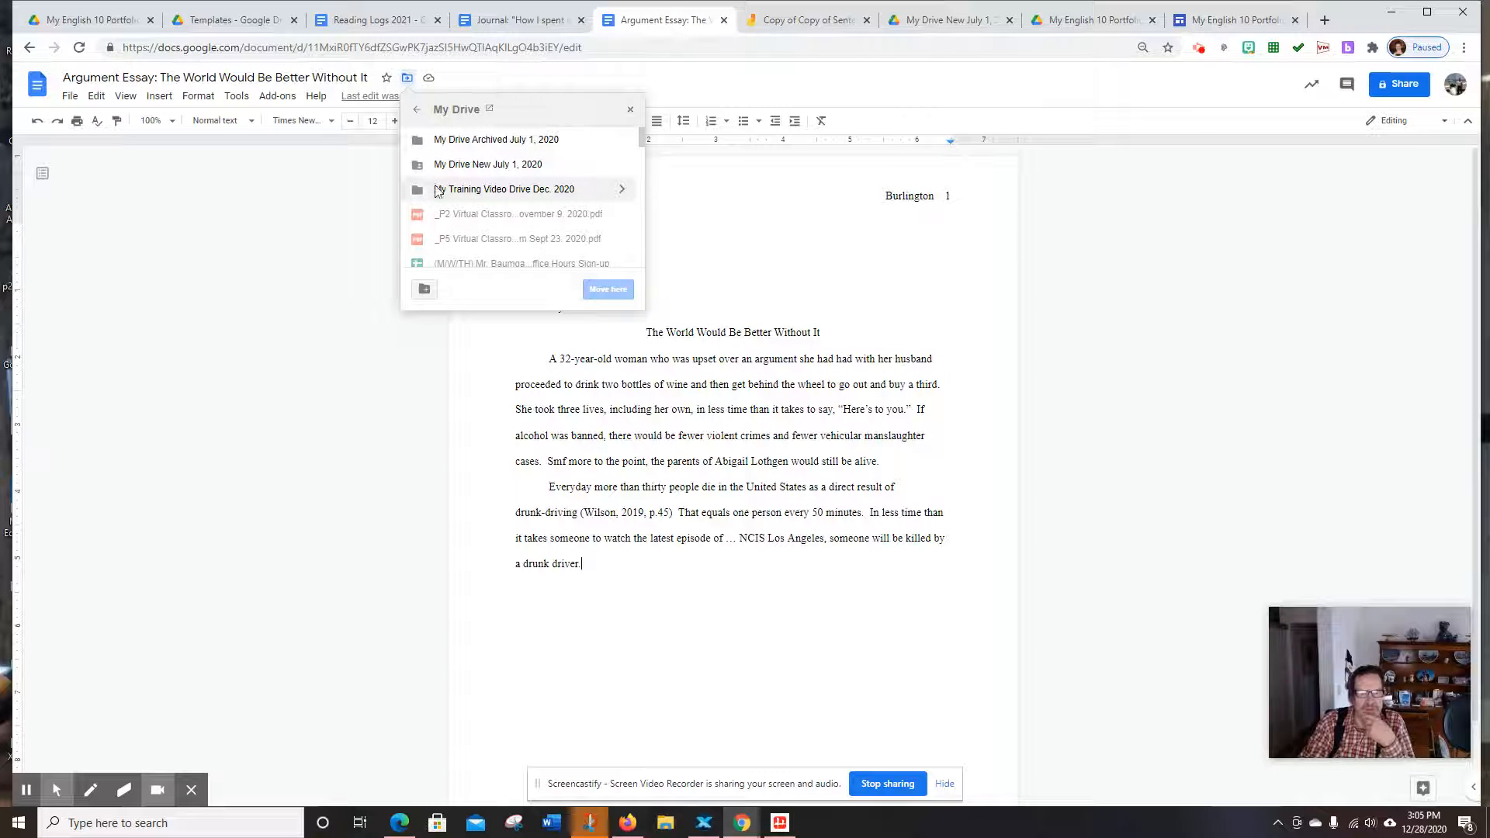
click(620, 164)
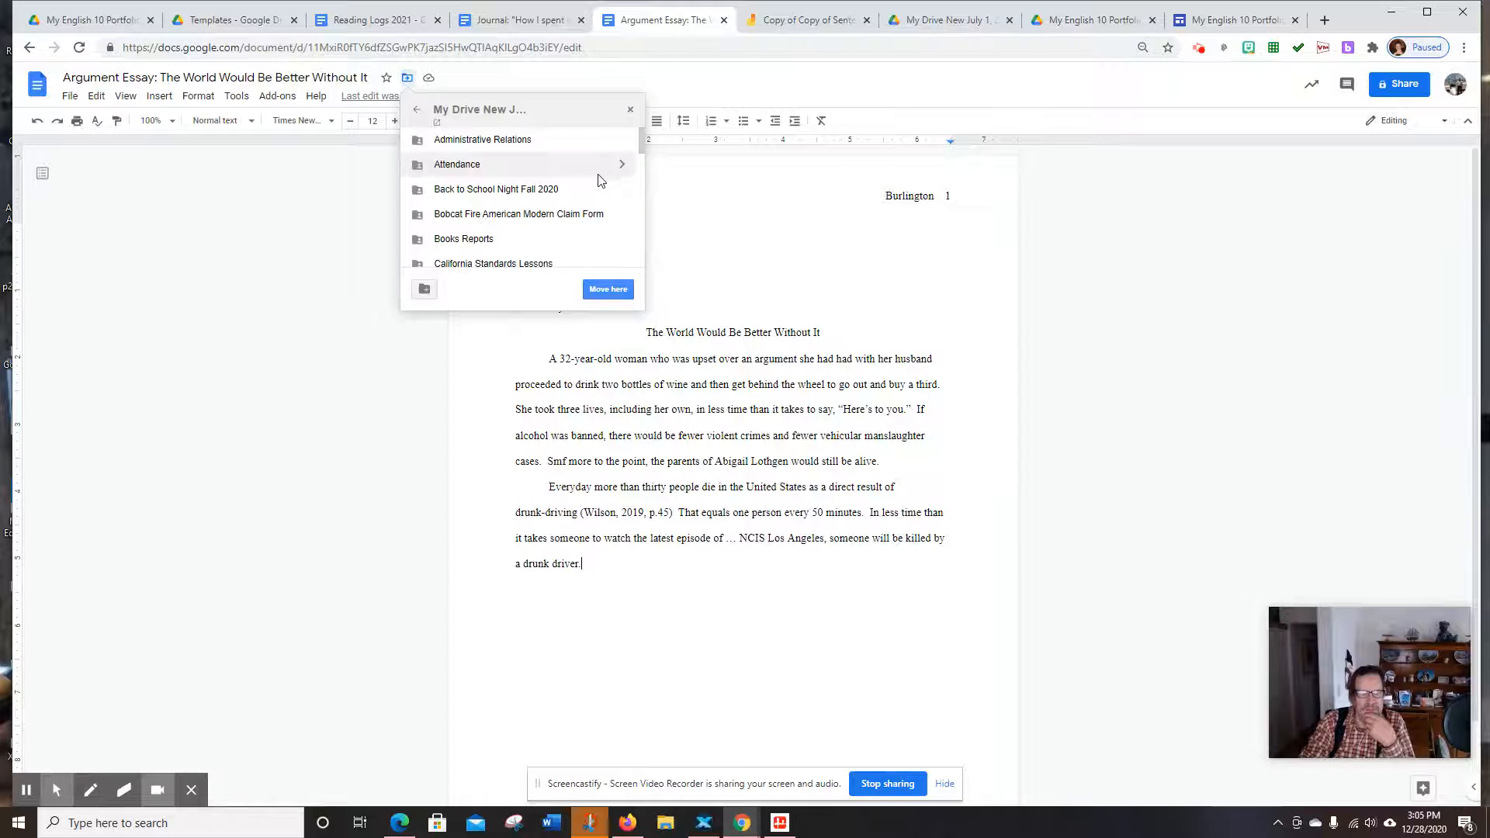
scroll(532, 190, down, 3)
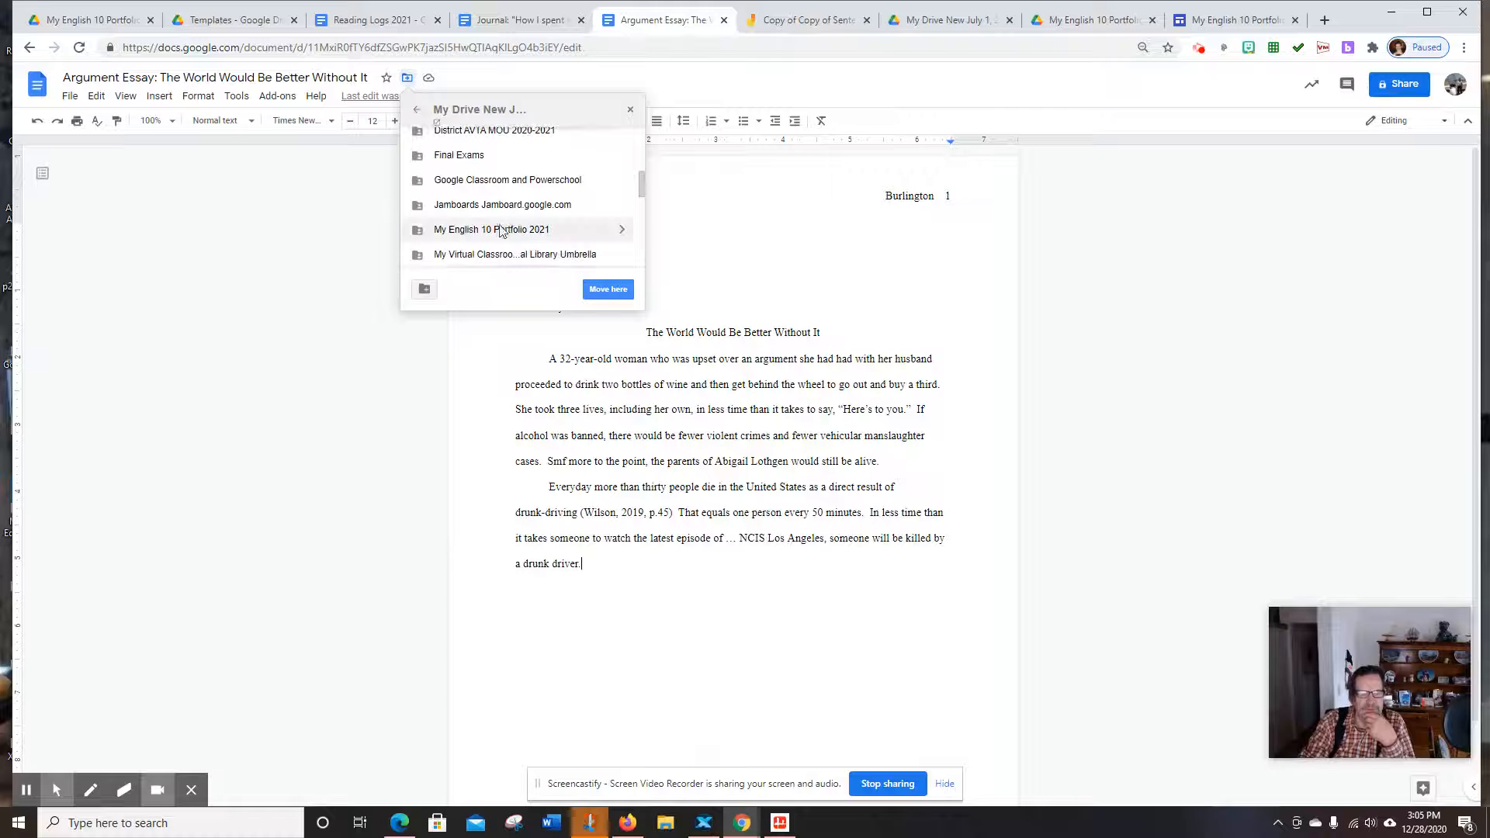
click(483, 233)
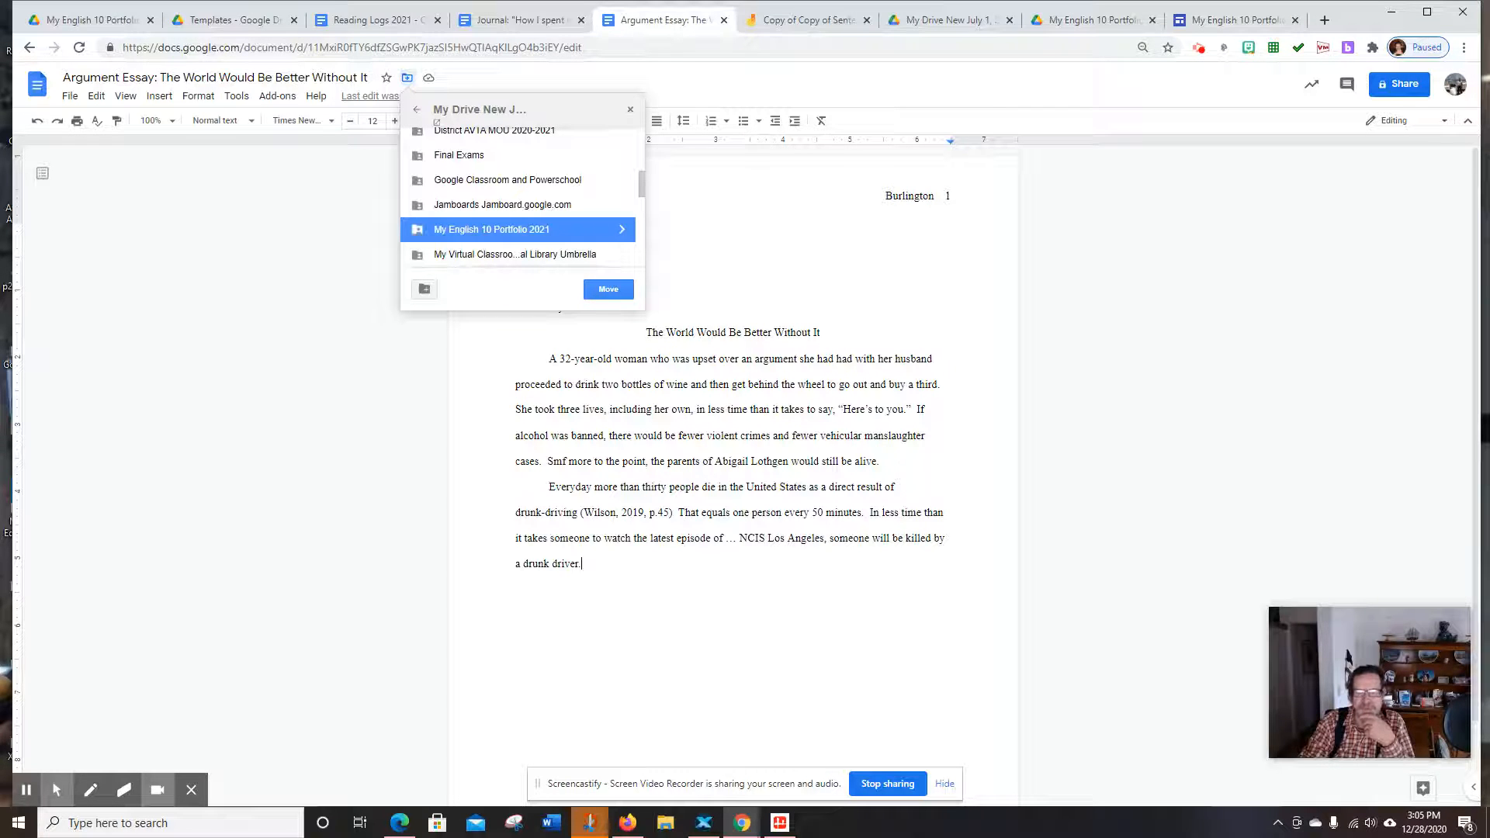
click(622, 230)
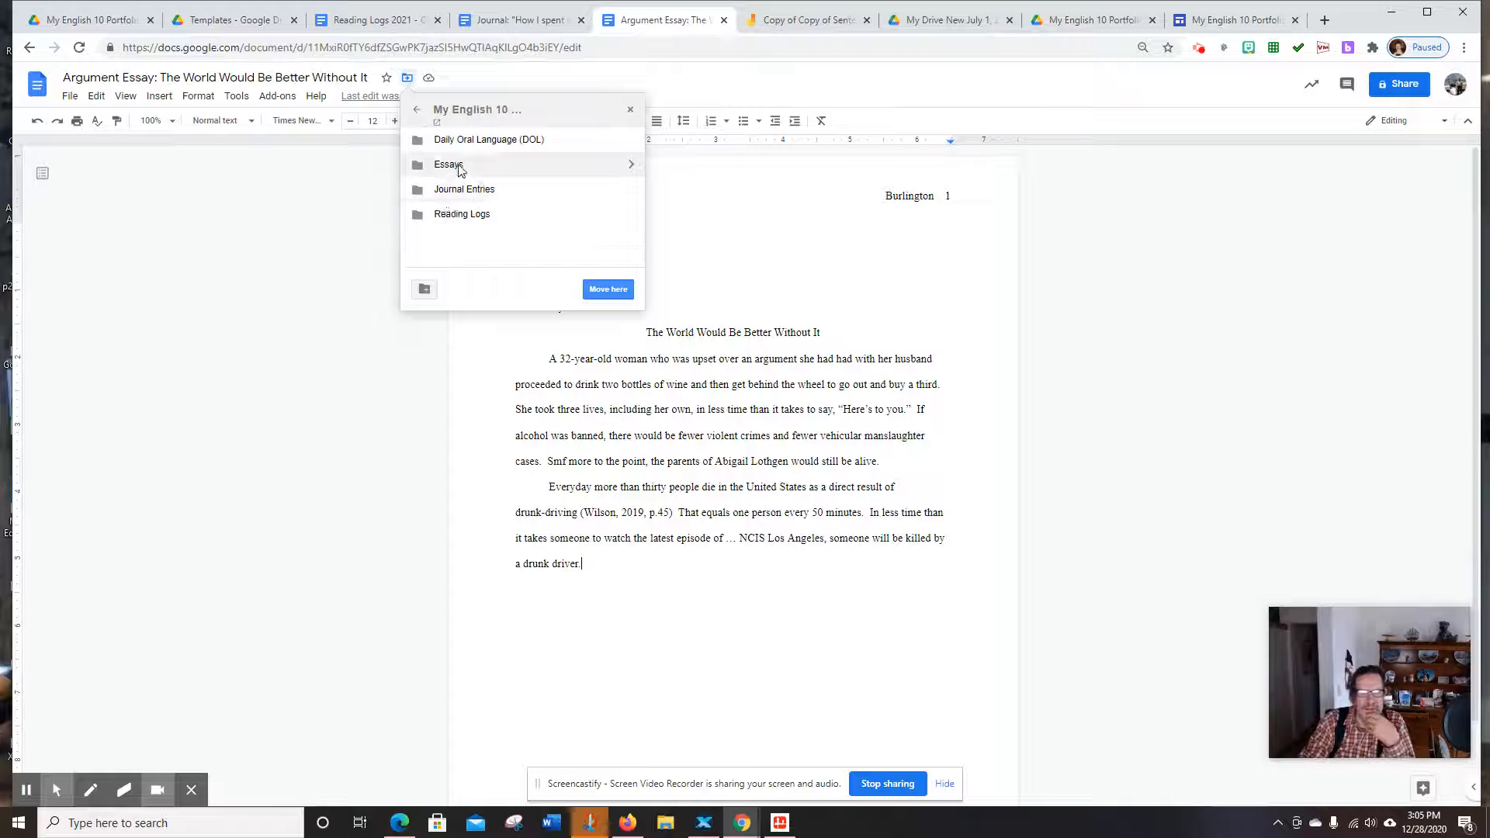
click(630, 165)
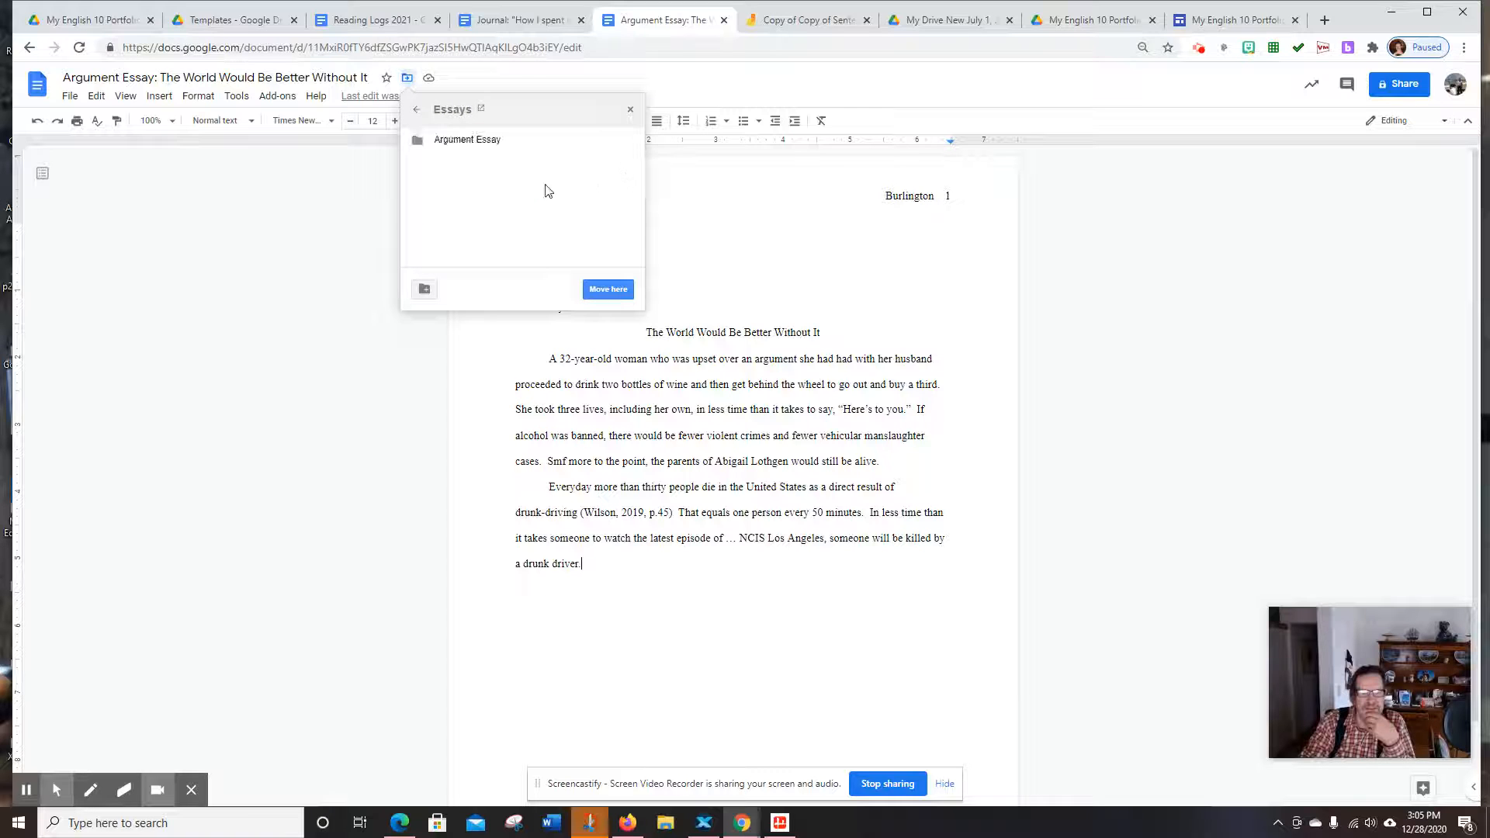
click(633, 141)
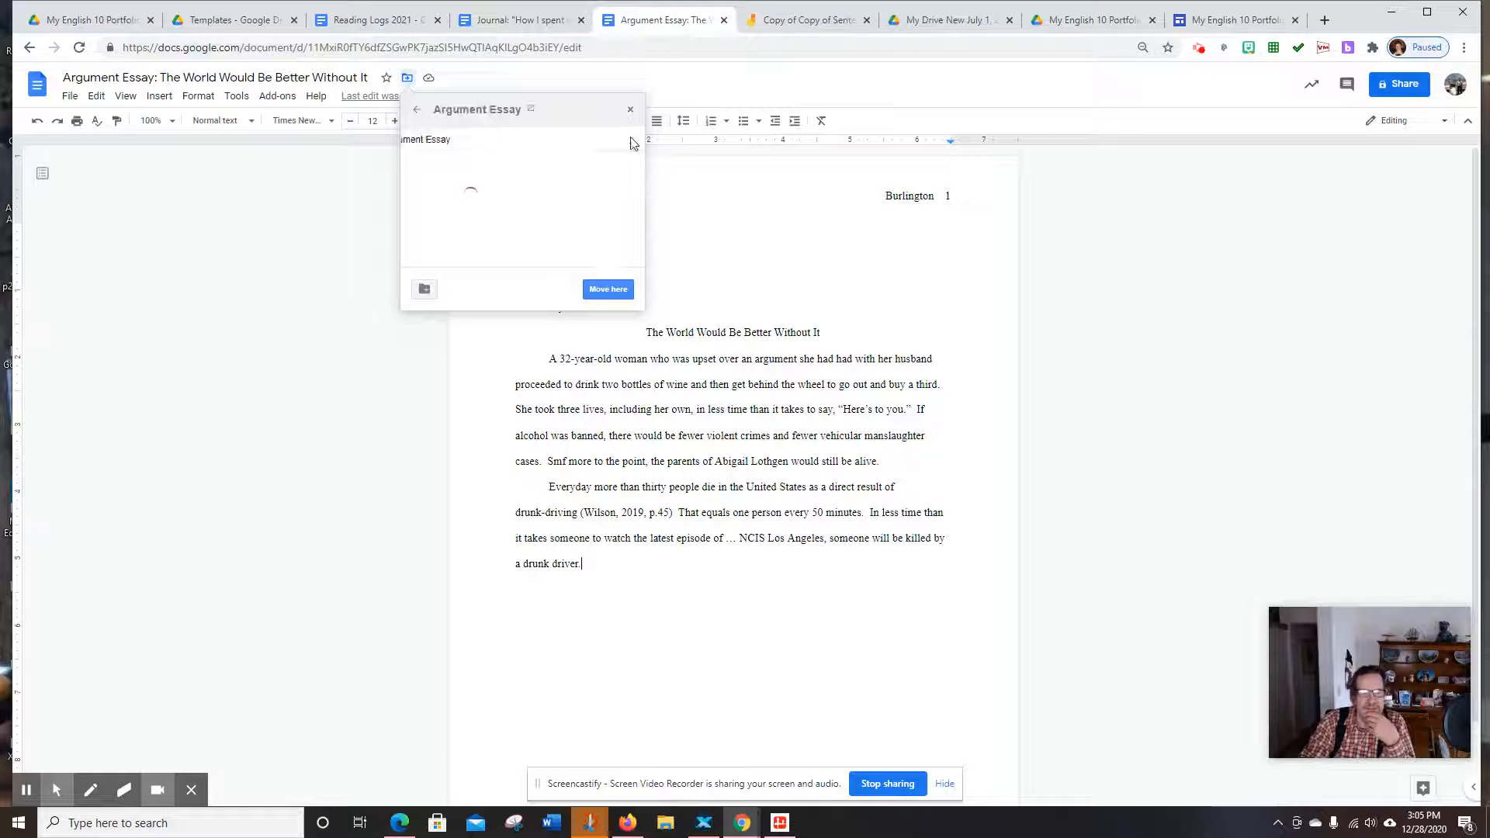
click(607, 291)
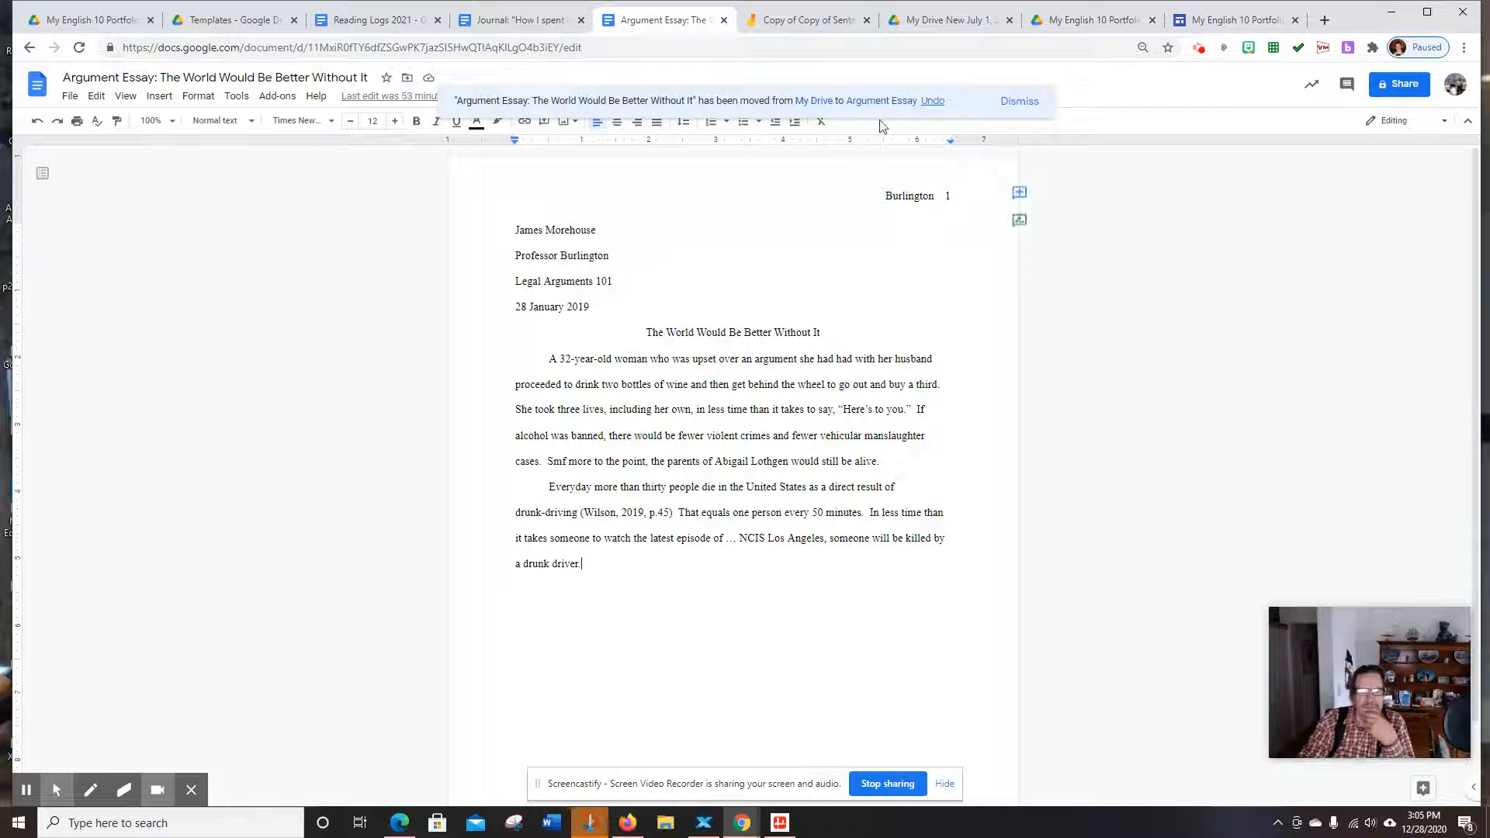
Switch to the 'Copy of Copy of Sentence Coding Background 2' Jamboard and view its coded sentence
click(805, 26)
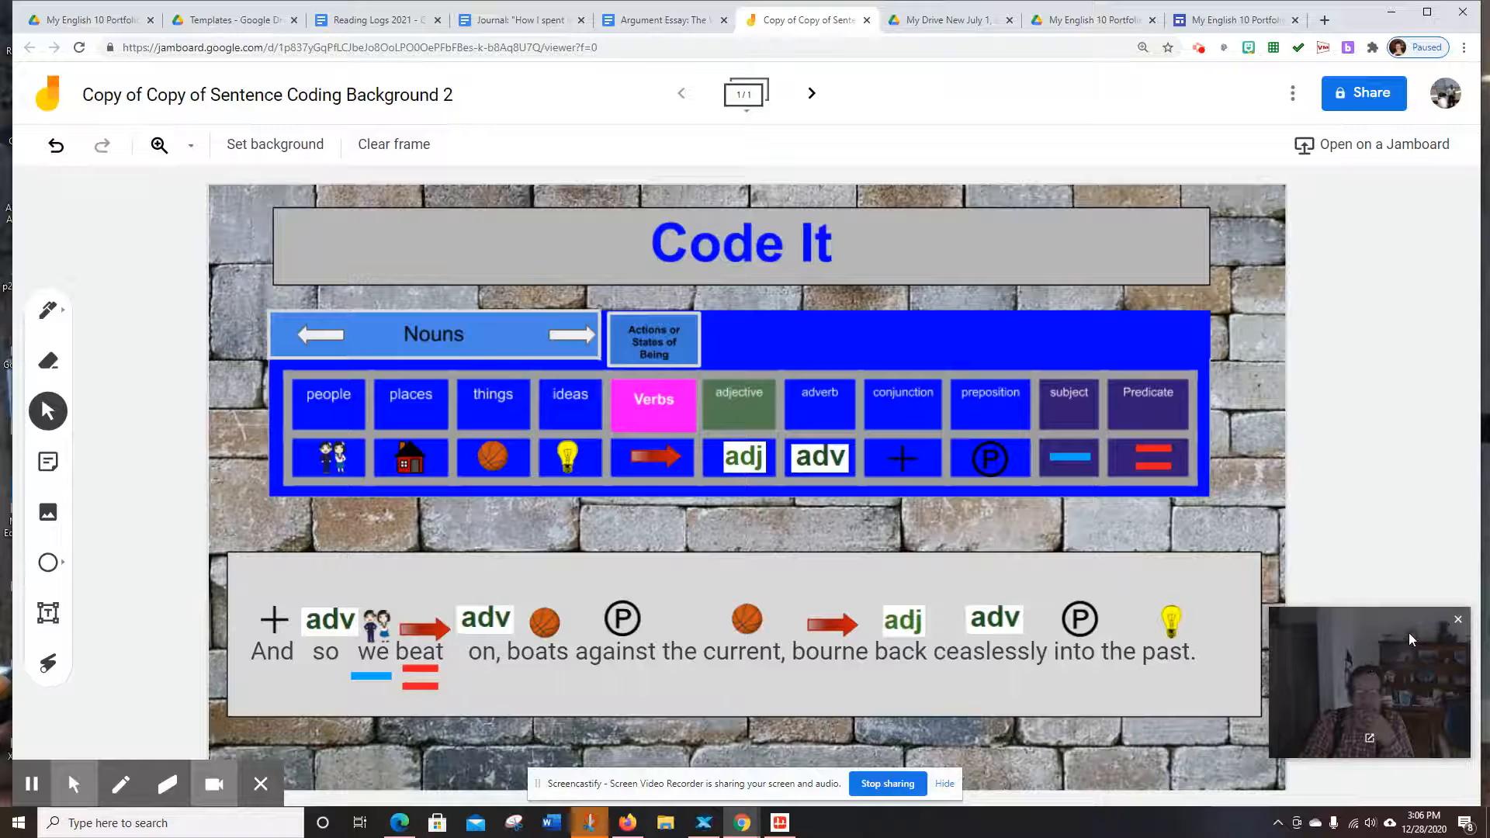
drag(1410, 627, 1431, 413)
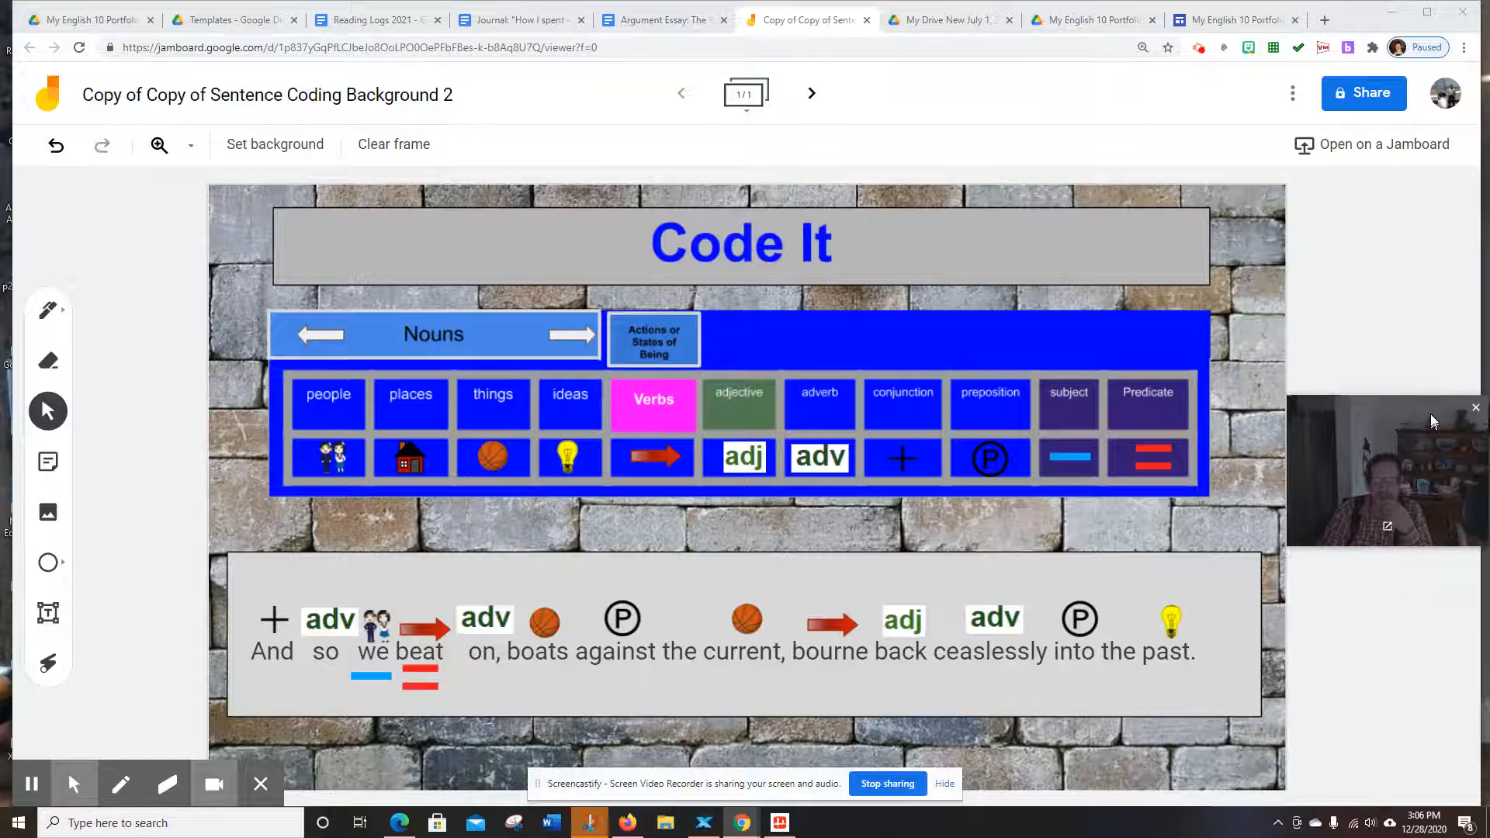
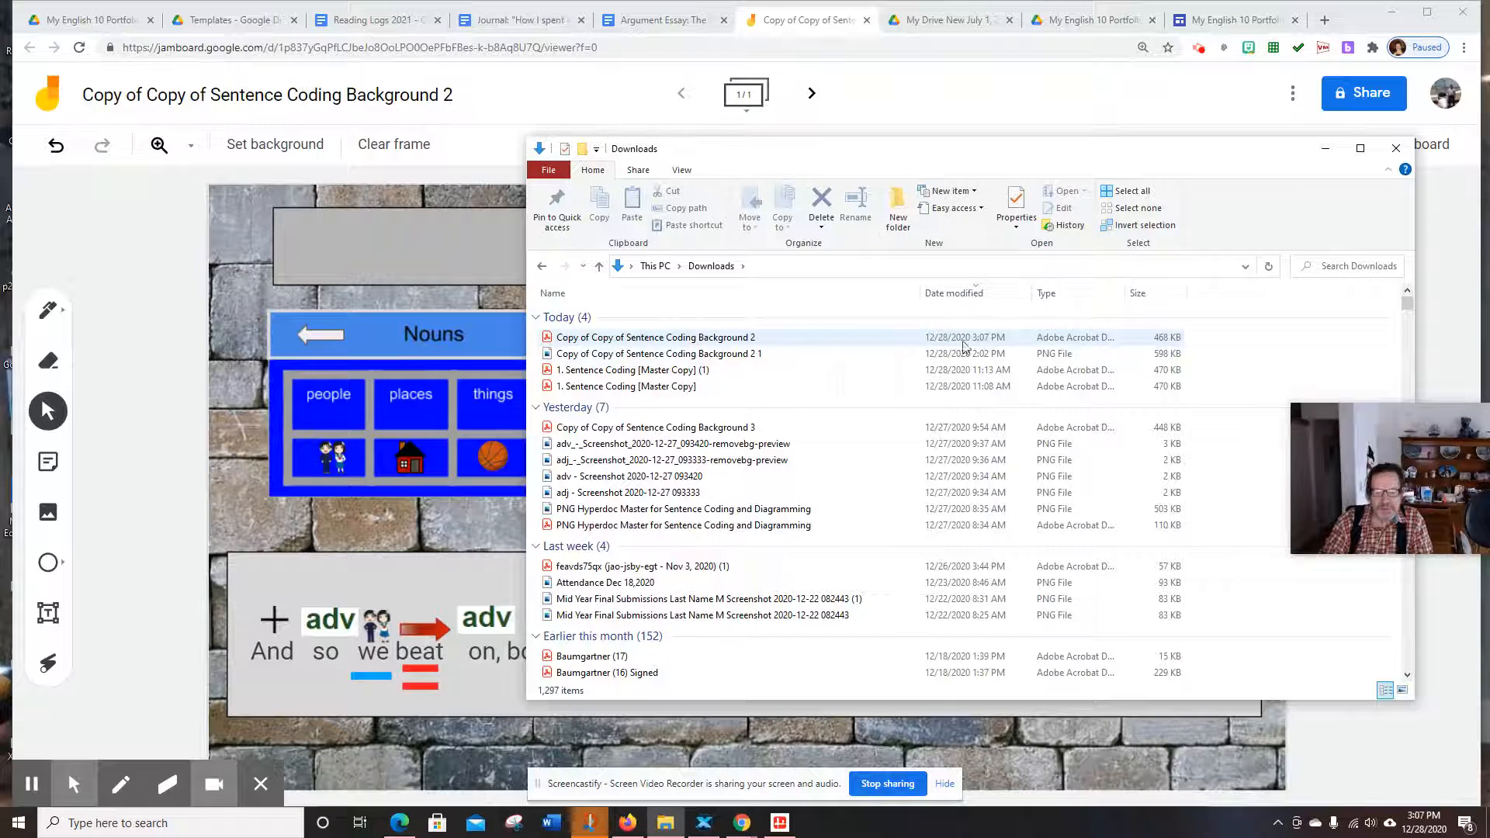
Select the downloaded sentence coding PDF in Downloads, then return to the My English 10 Portfolio 2021 Drive folder
click(977, 342)
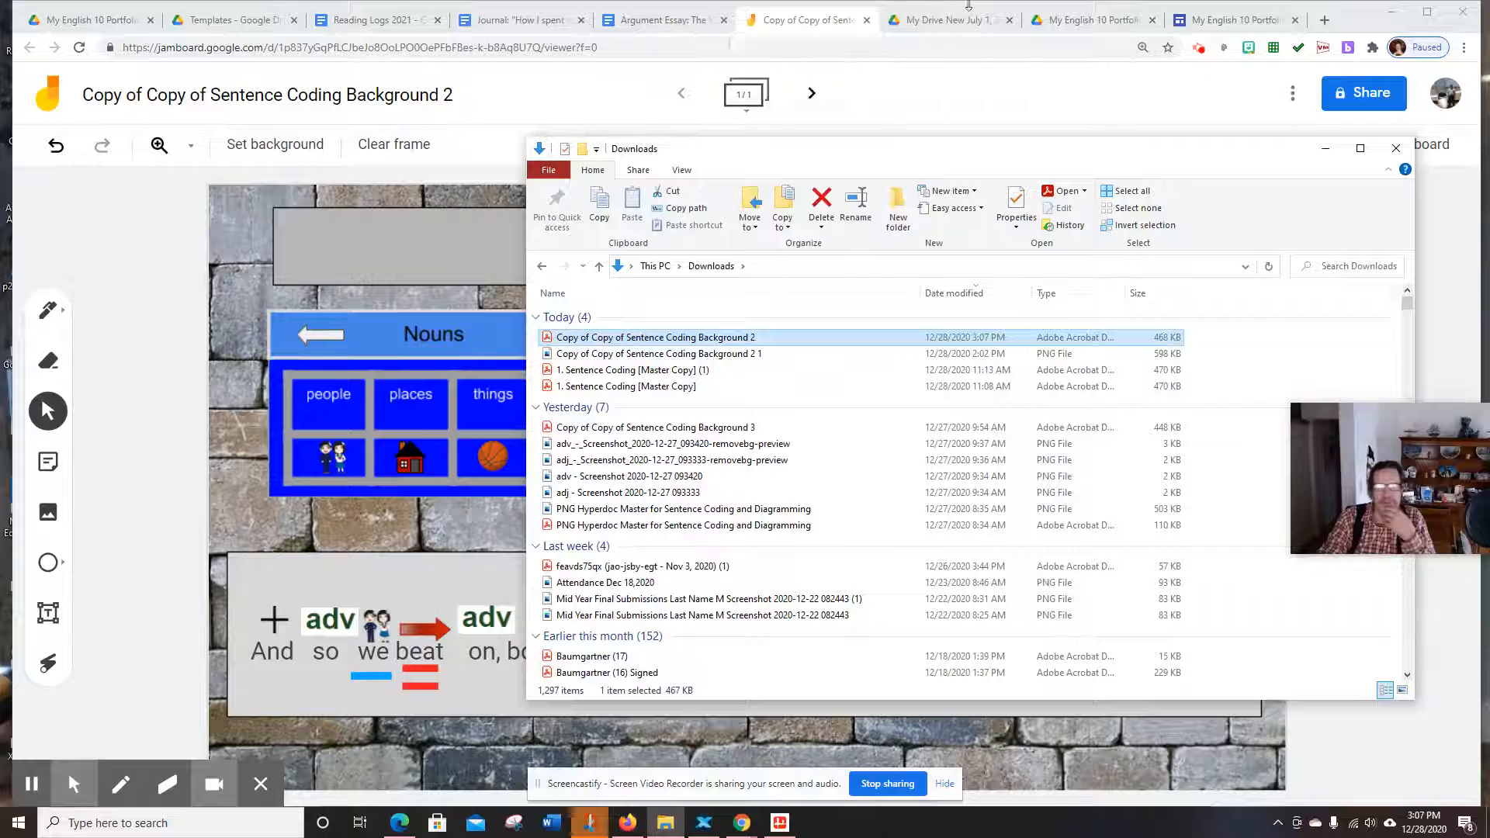
click(1085, 23)
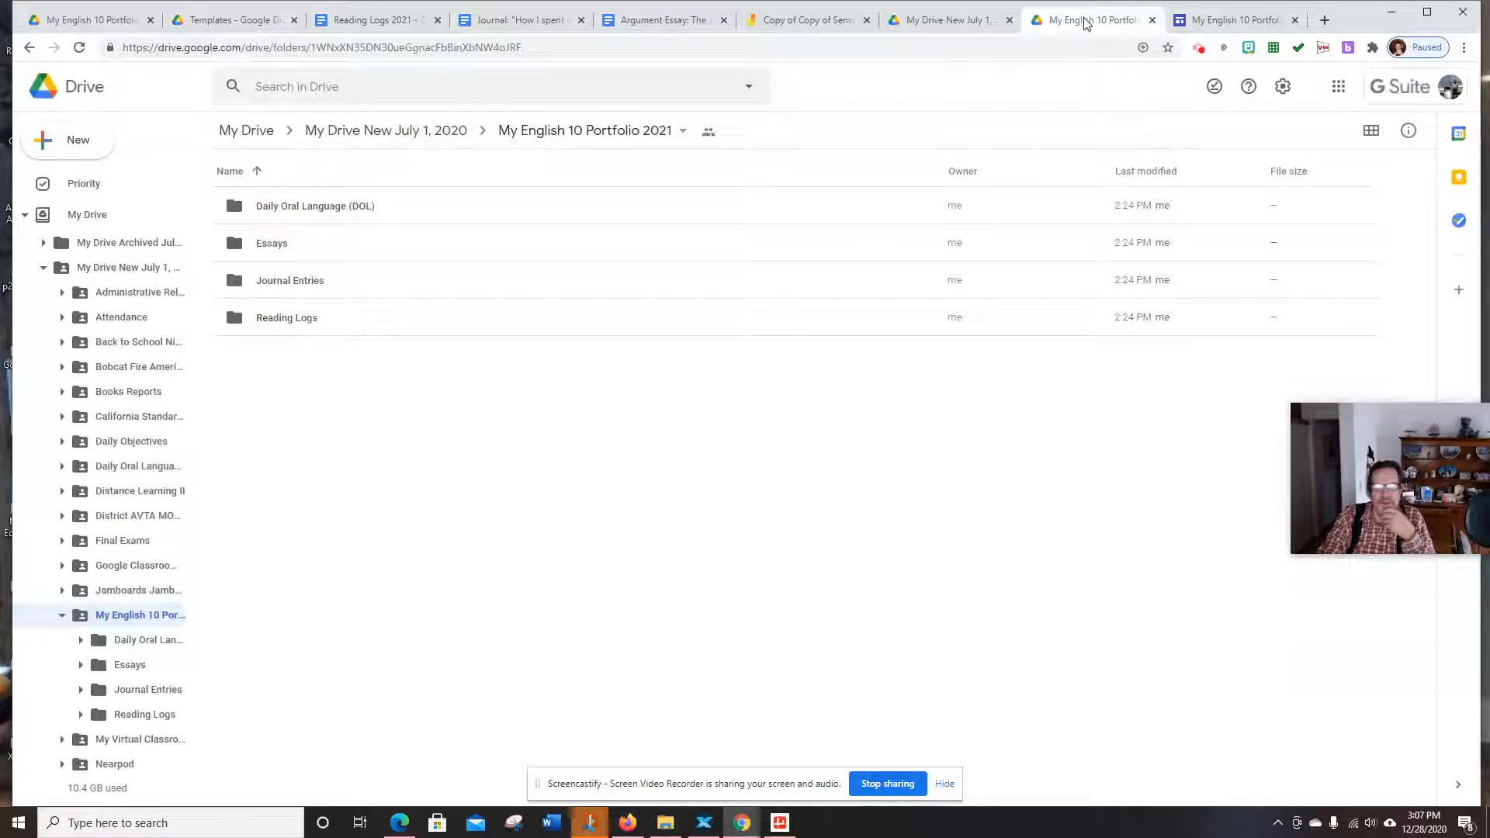
Narrow Chrome and place the Downloads window on the left side of the screen
double_click(312, 207)
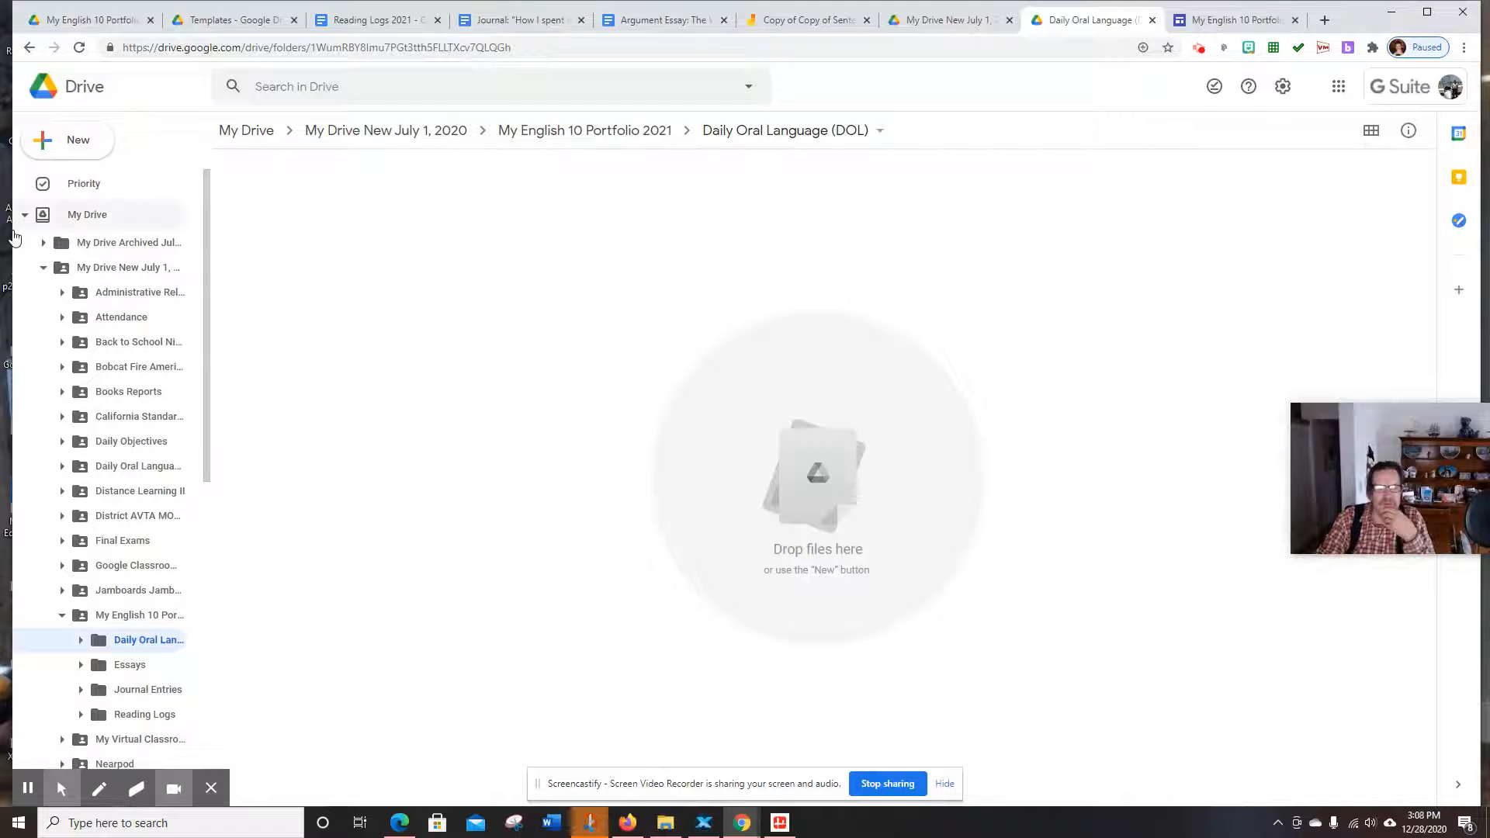
click(14, 226)
drag(12, 280, 541, 279)
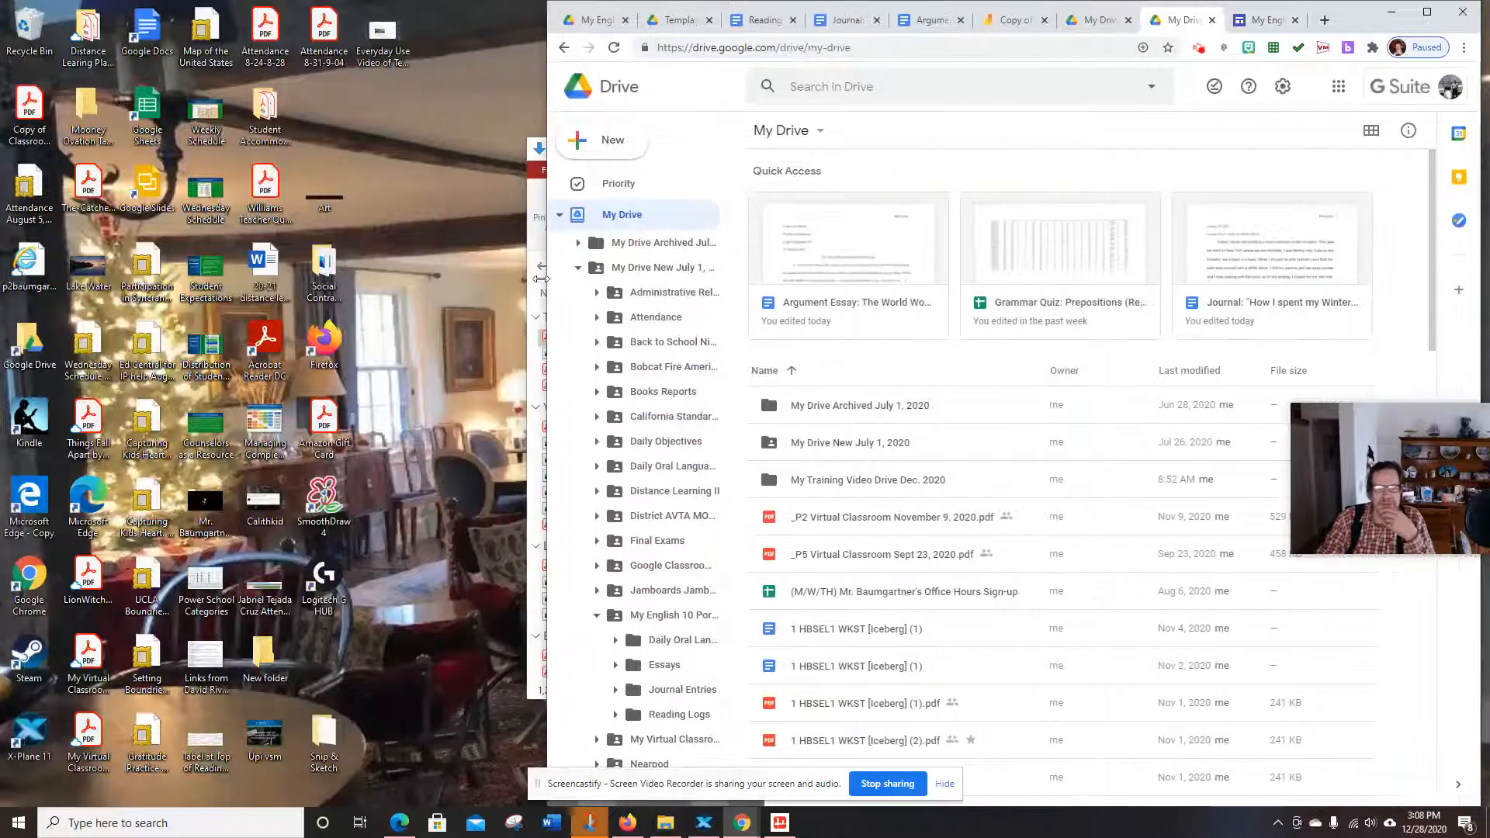
click(535, 192)
drag(912, 160, 417, 119)
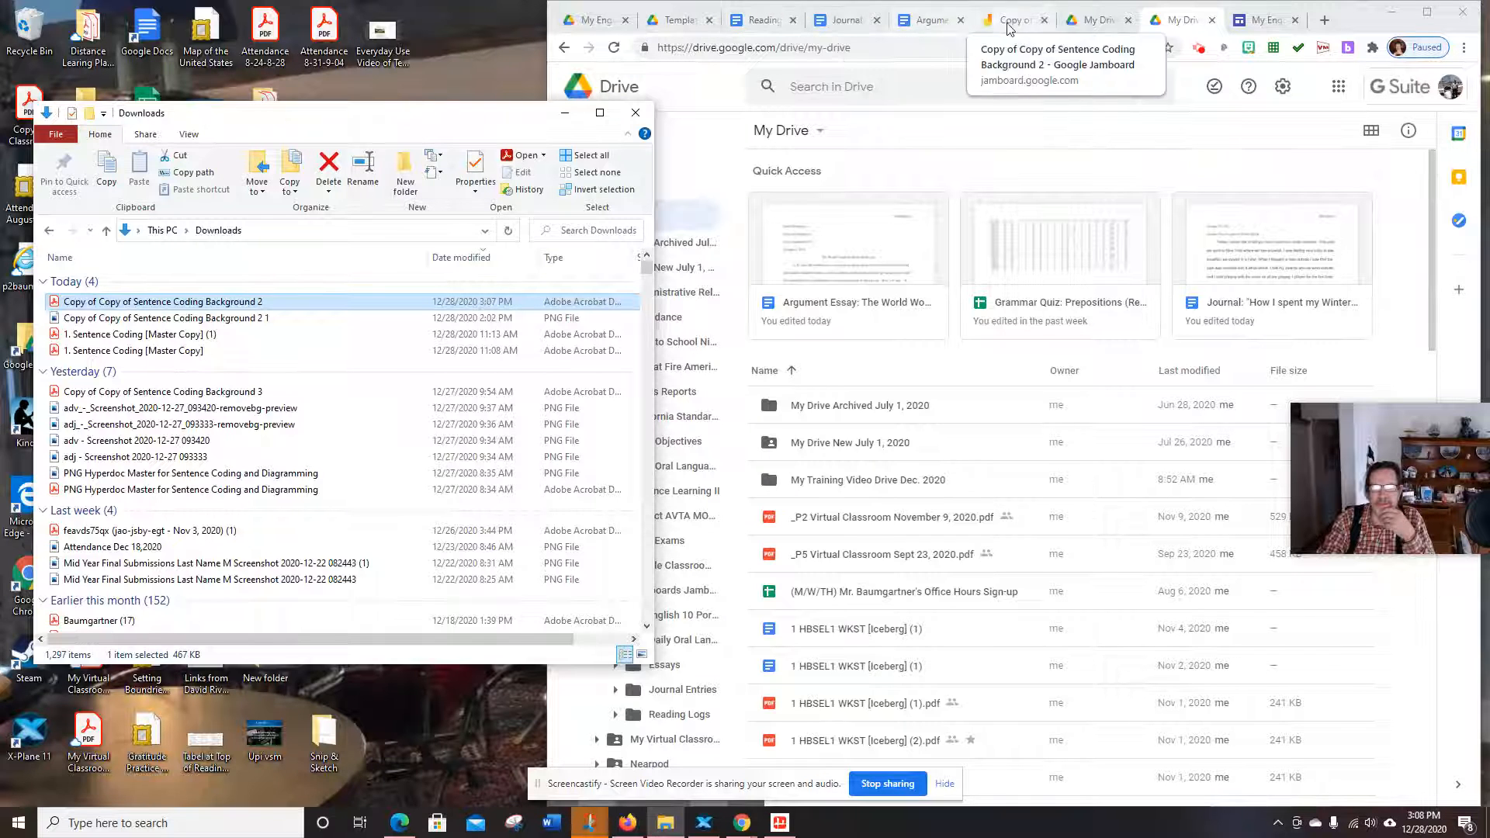
Open the Daily Oral Language (DOL) folder in Drive and select the sentence coding PDF in Downloads
click(1186, 23)
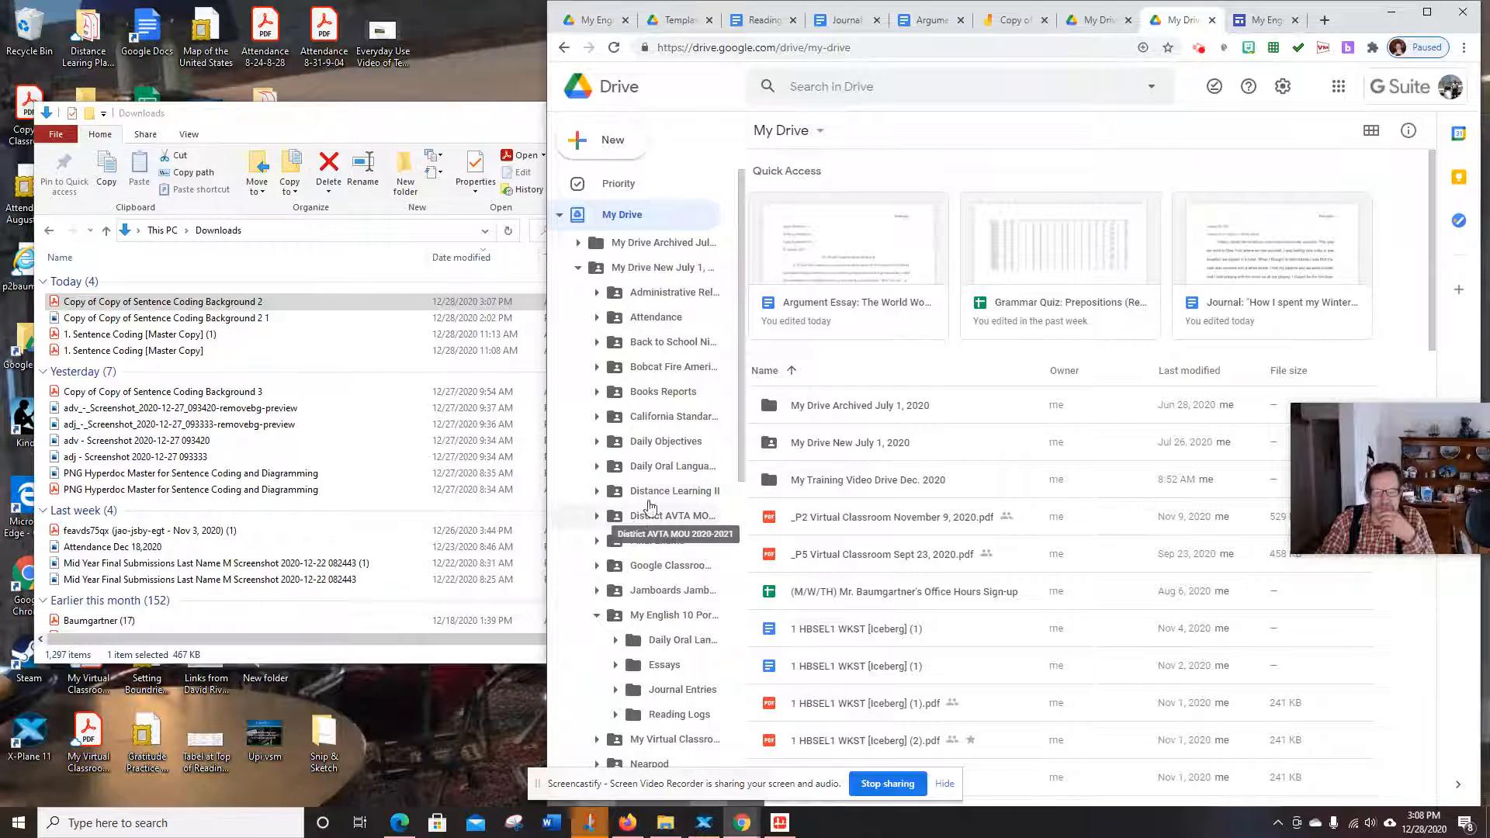
scroll(656, 559, down, 2)
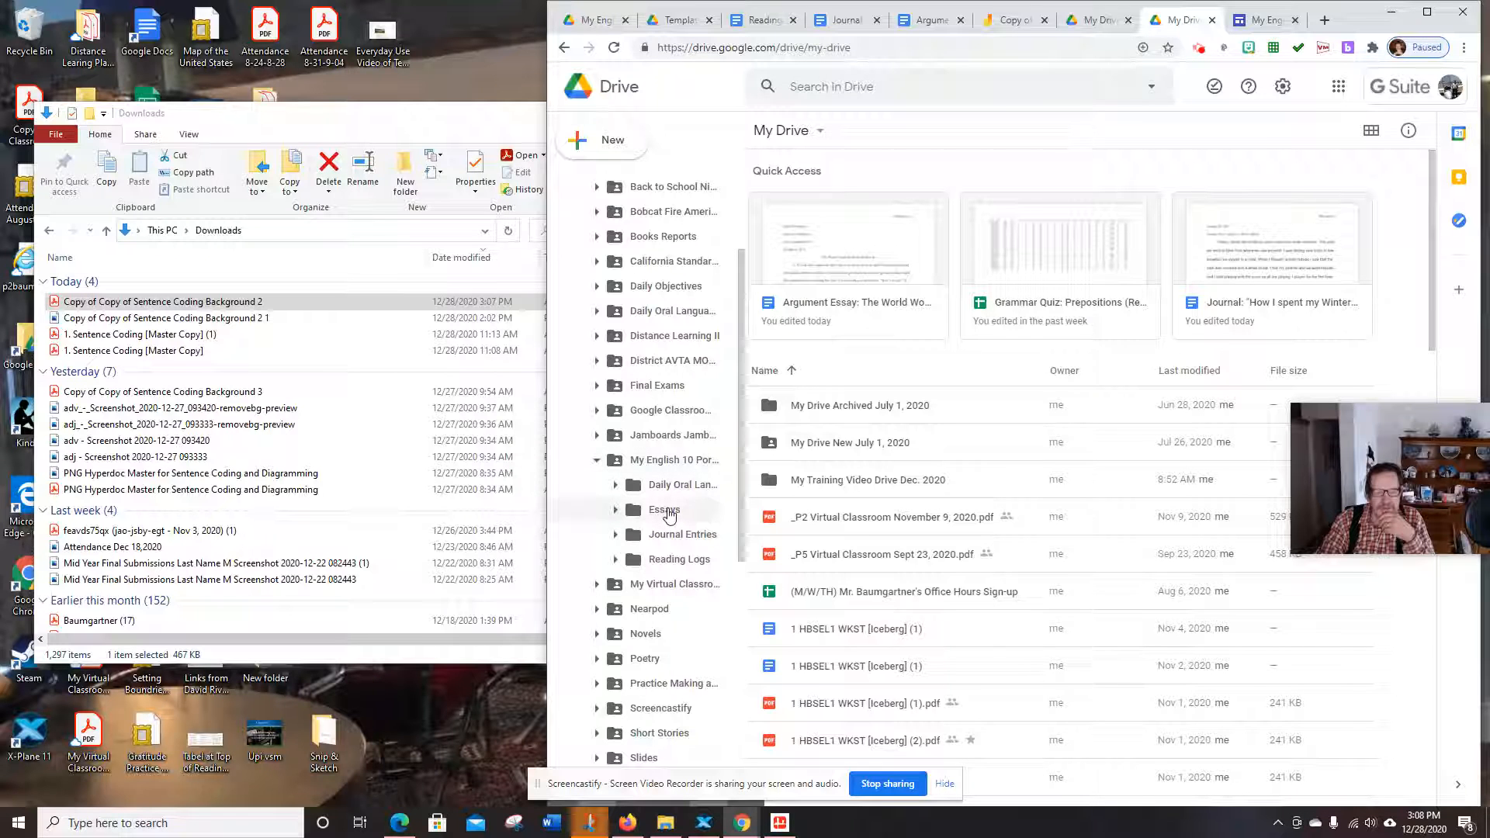
click(667, 485)
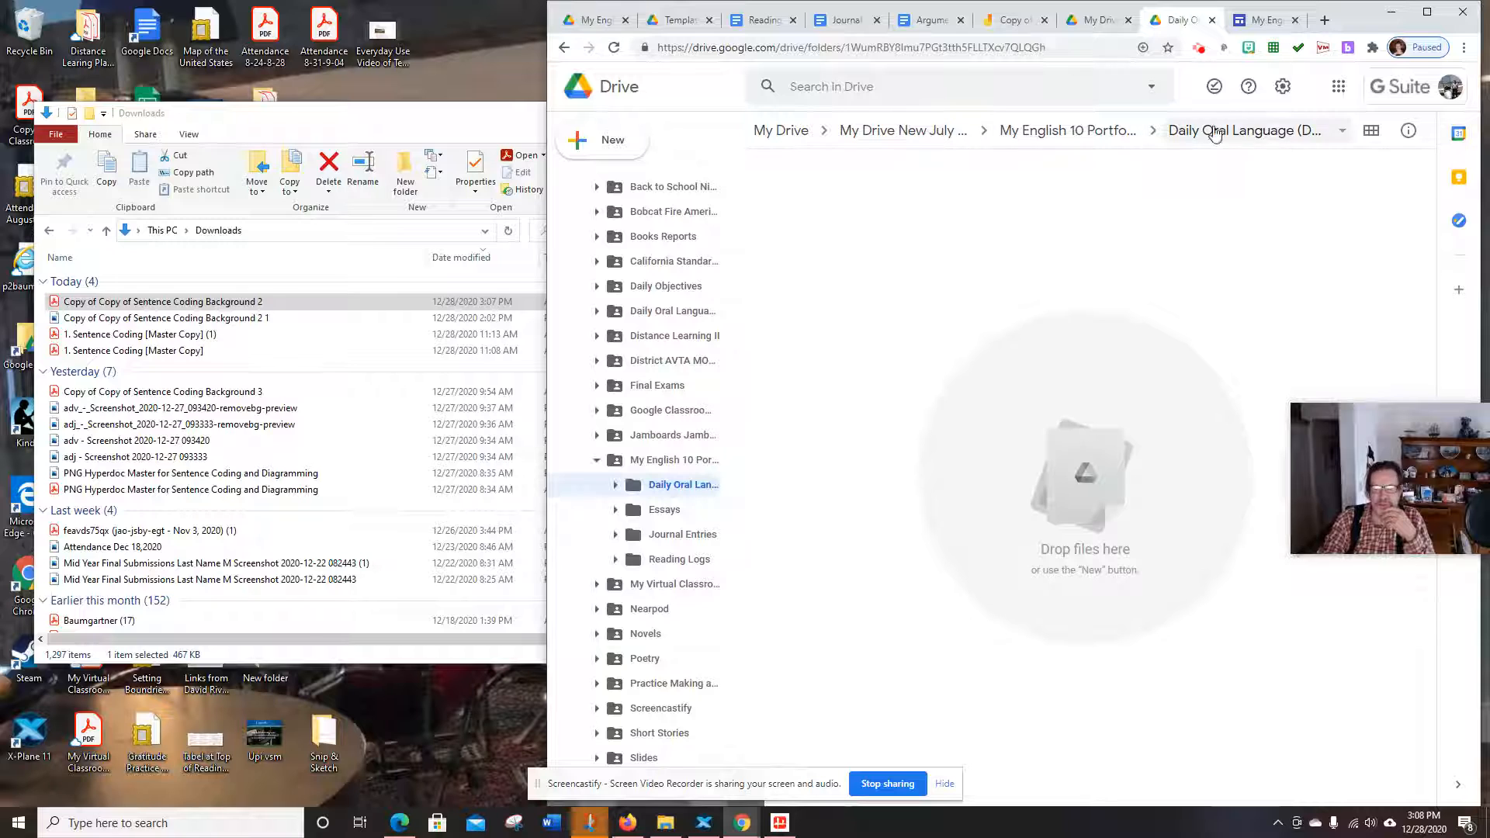
click(80, 304)
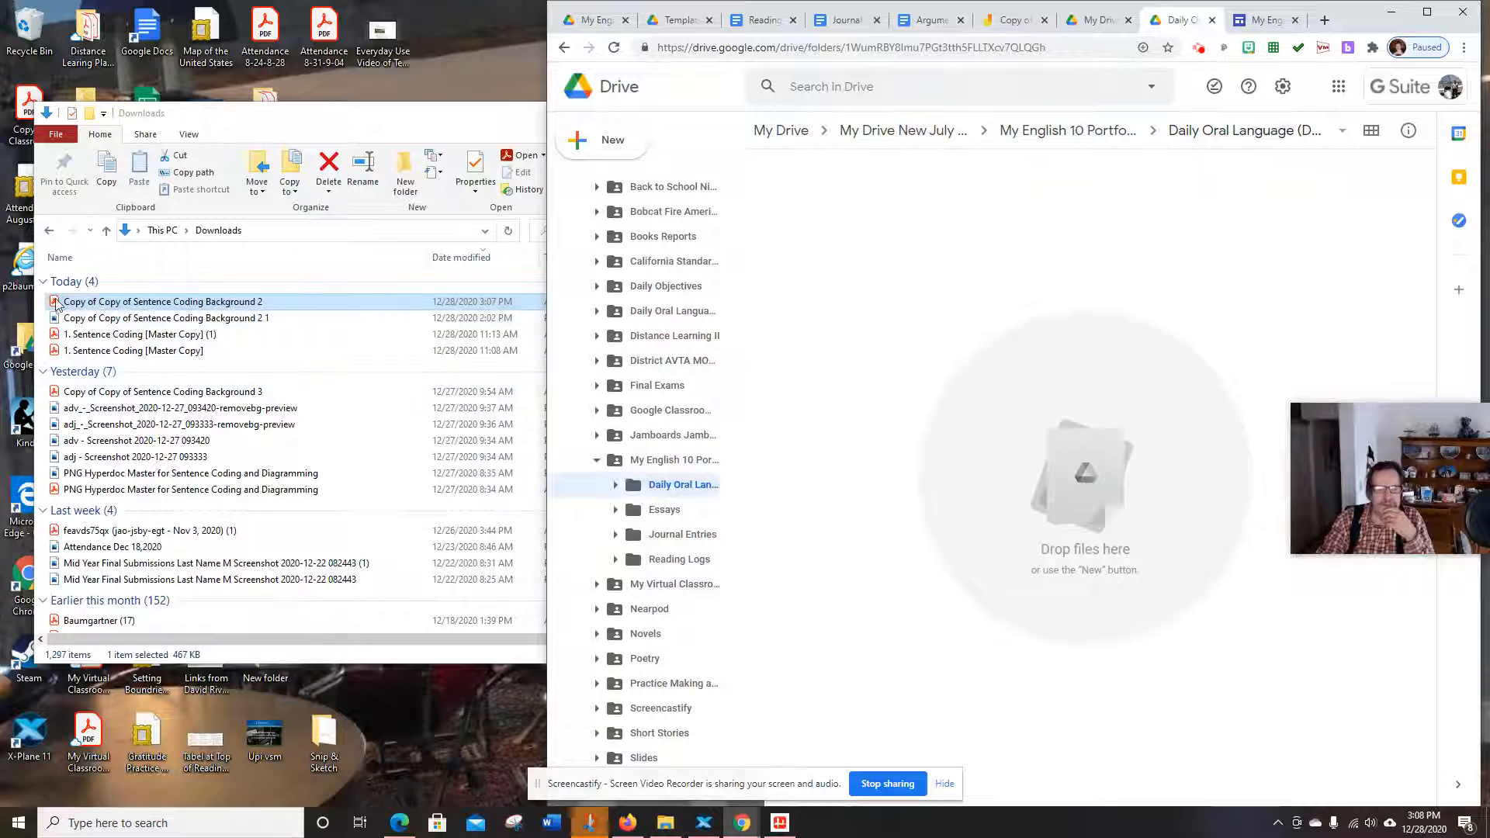
Drag the sentence coding PDF from Downloads into the DOL folder and preview the uploaded file
drag(56, 305, 1130, 547)
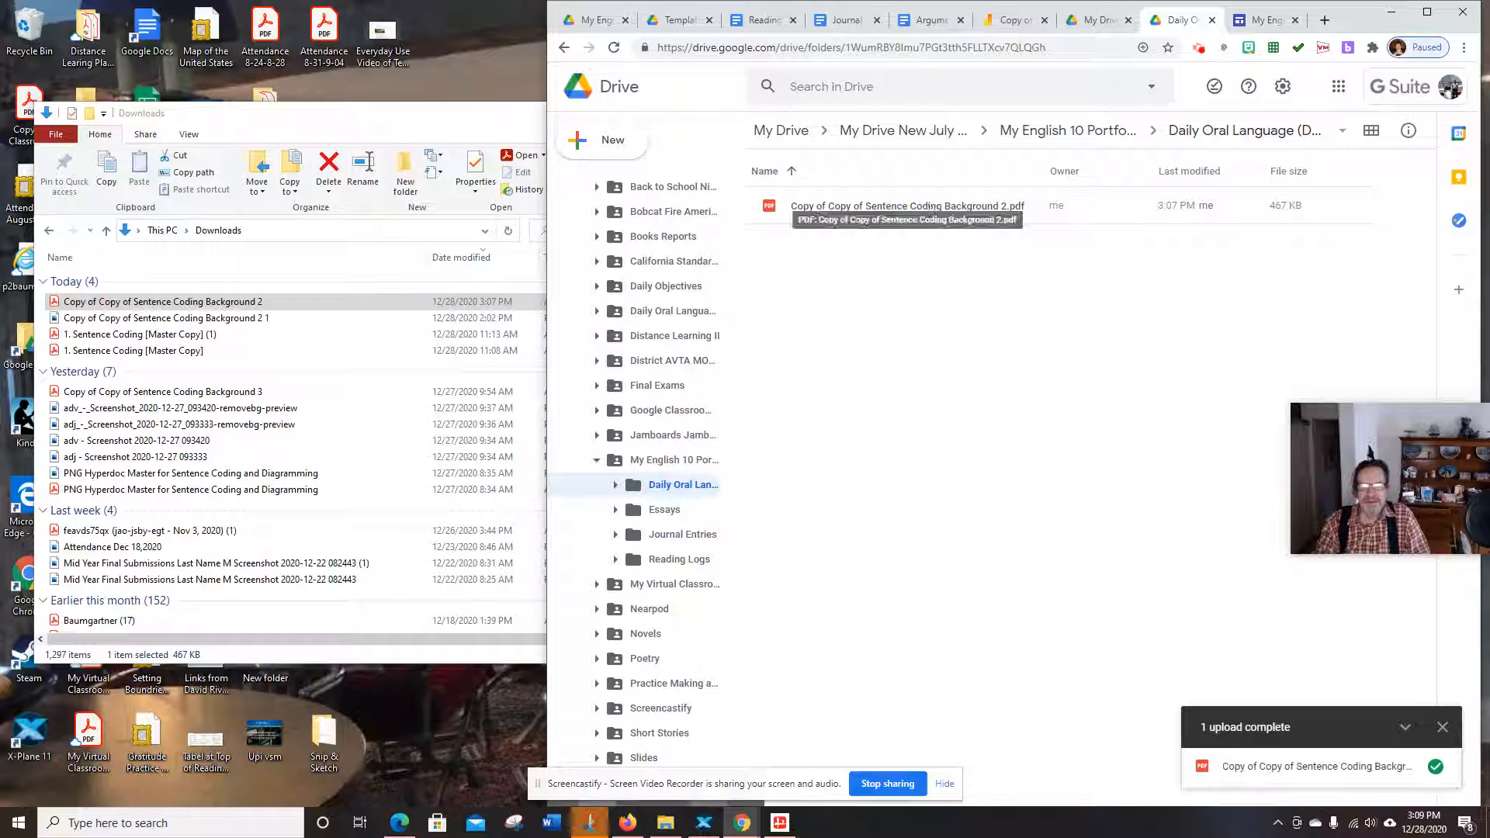
double_click(837, 206)
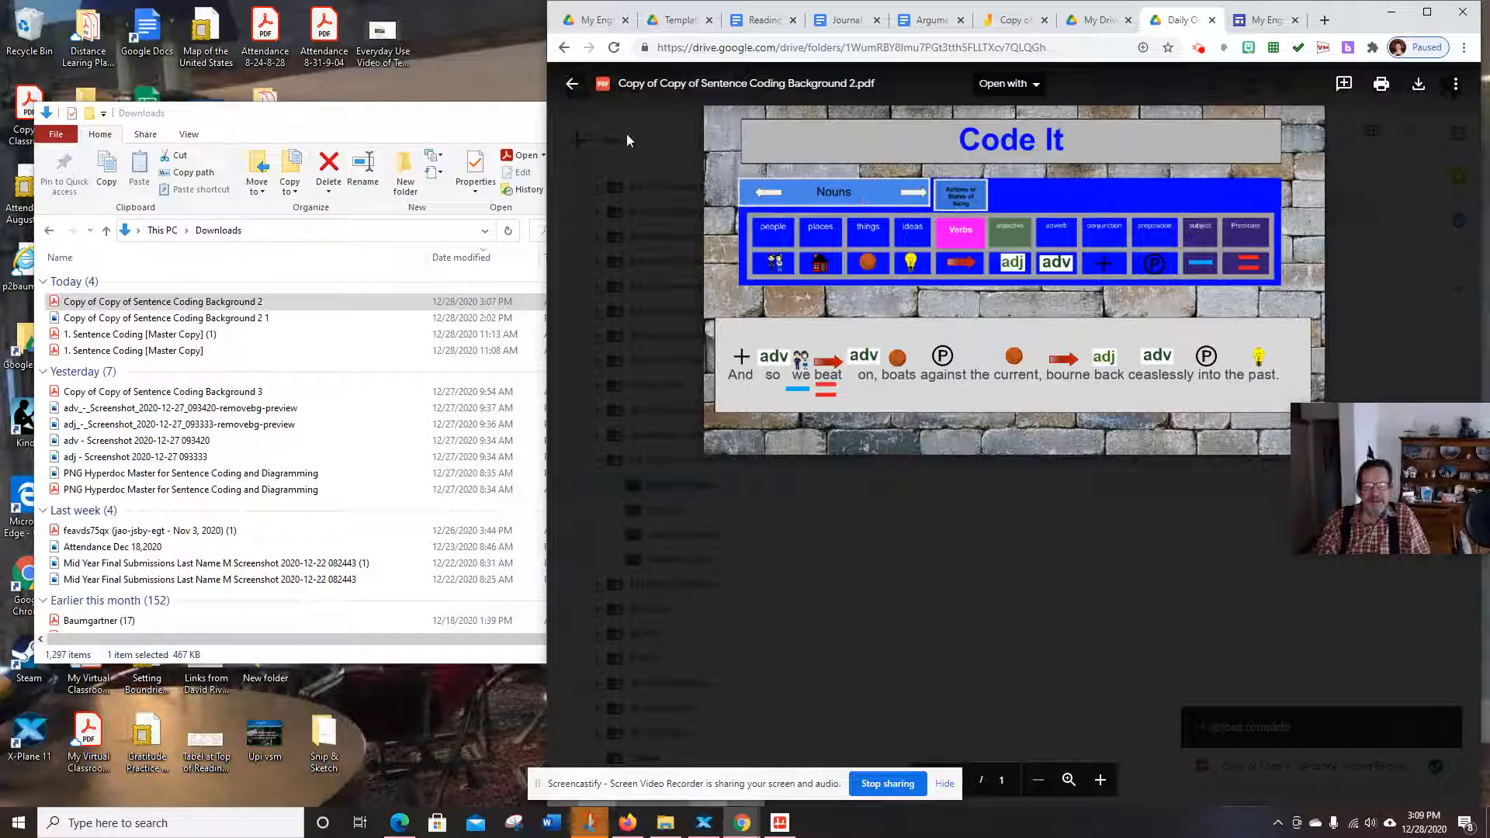
click(572, 83)
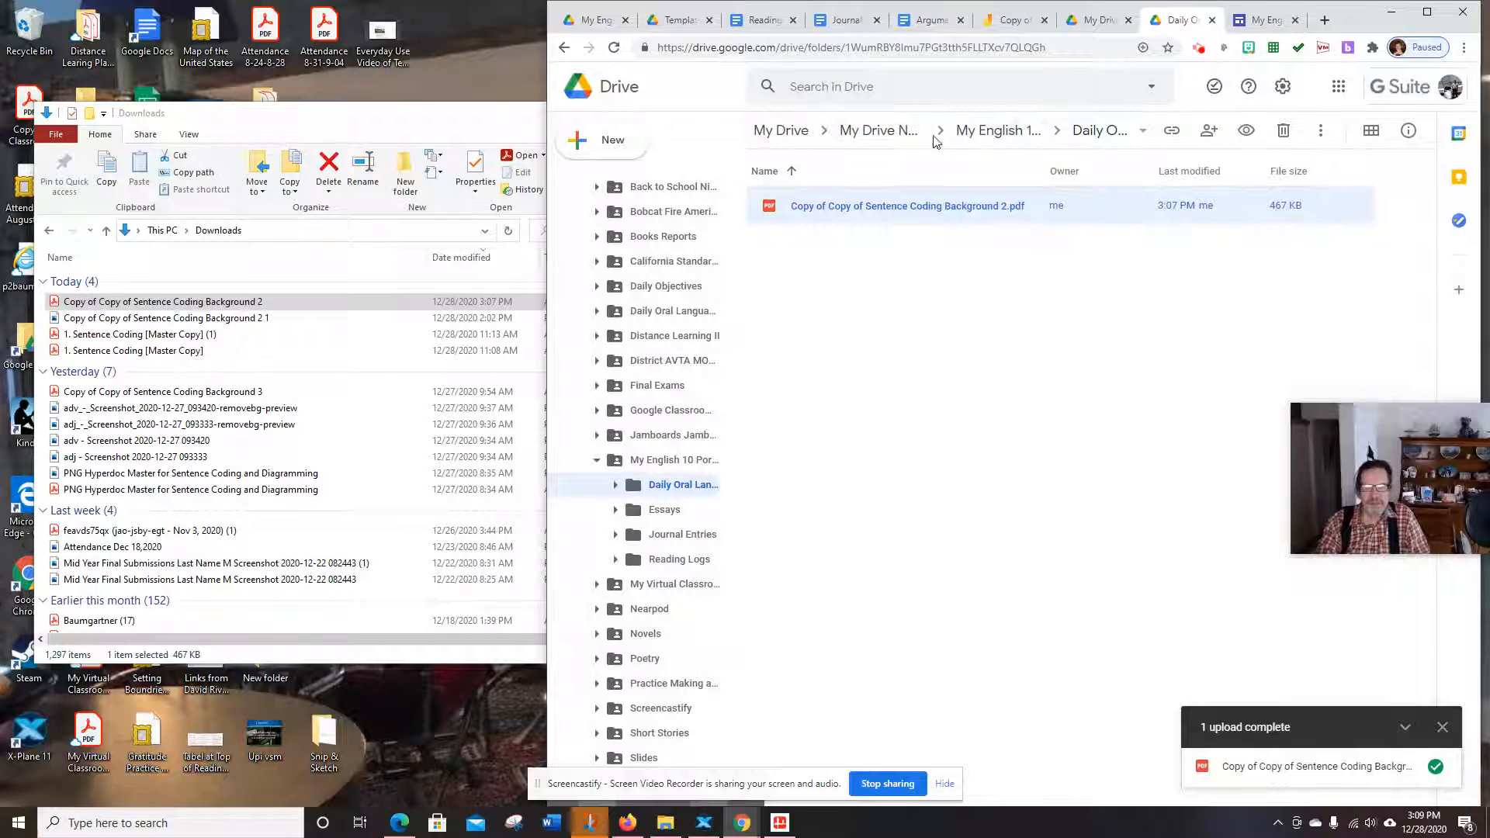
click(1013, 132)
click(768, 23)
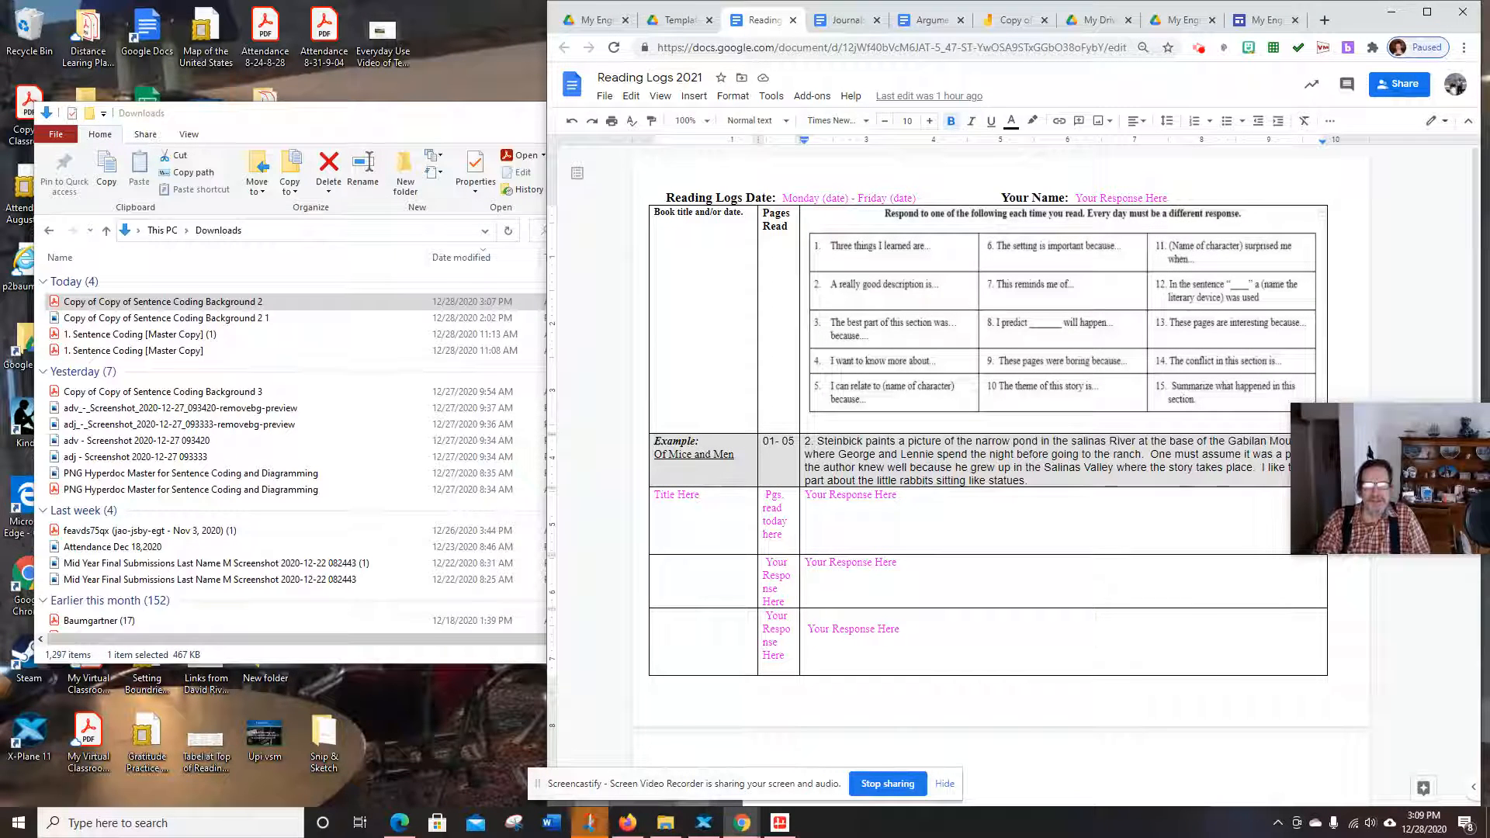
Move Reading Logs 2021 from Templates to My English 10 Portfolio 2021 › Reading Logs, confirming the access change
click(742, 78)
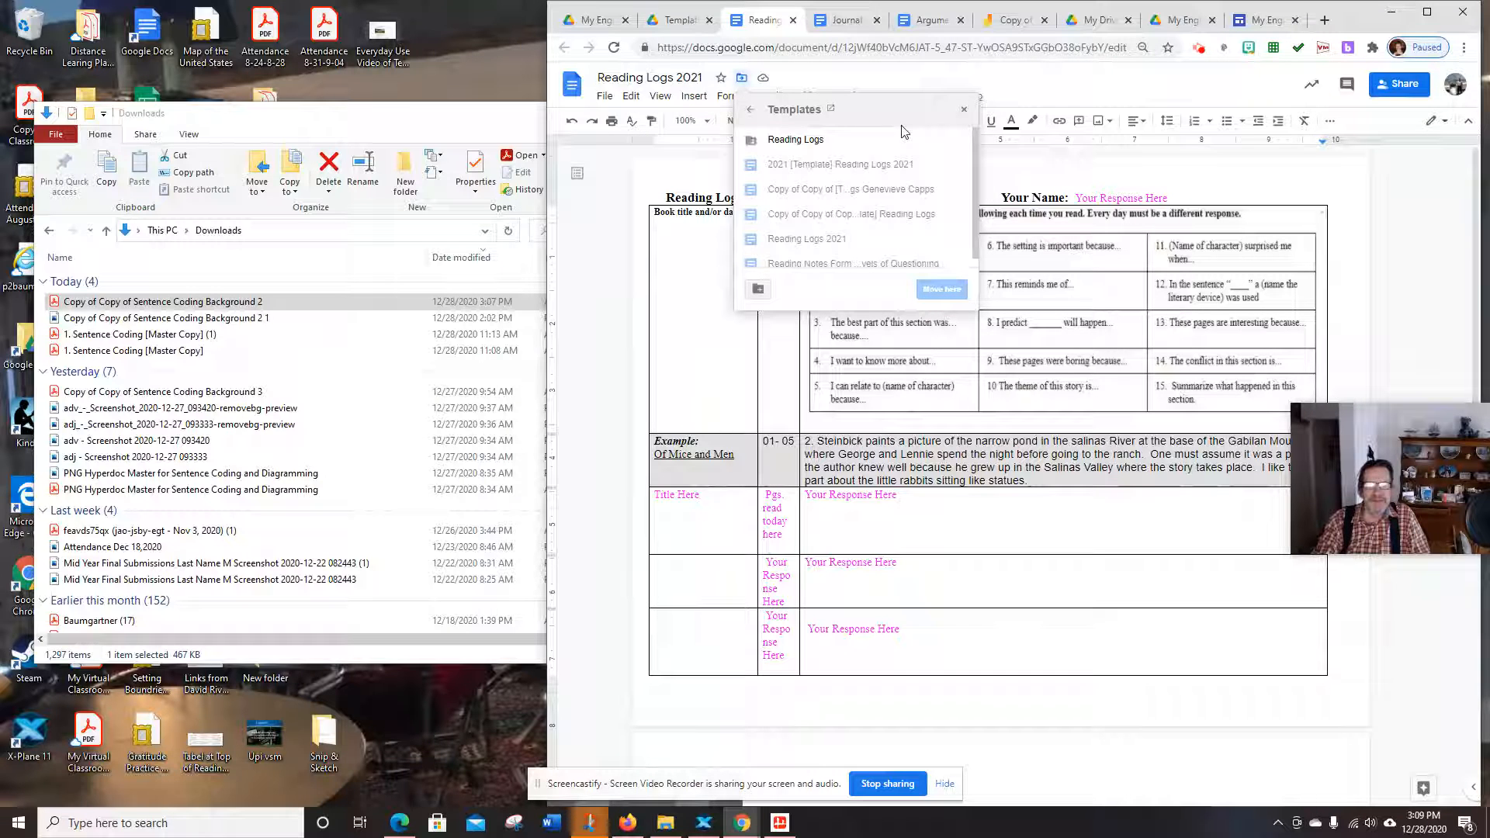
click(750, 114)
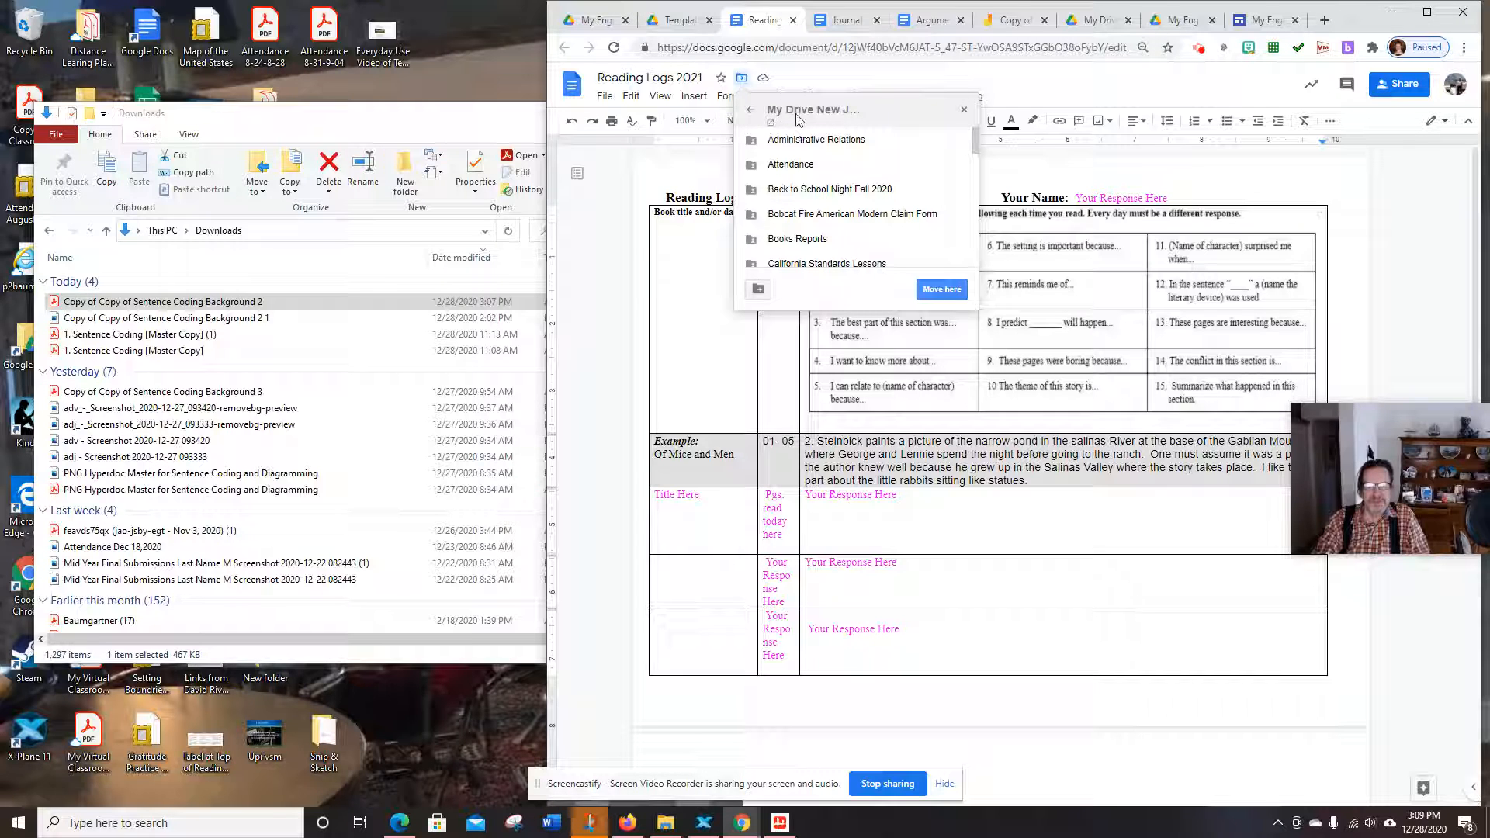
scroll(829, 209, down, 1)
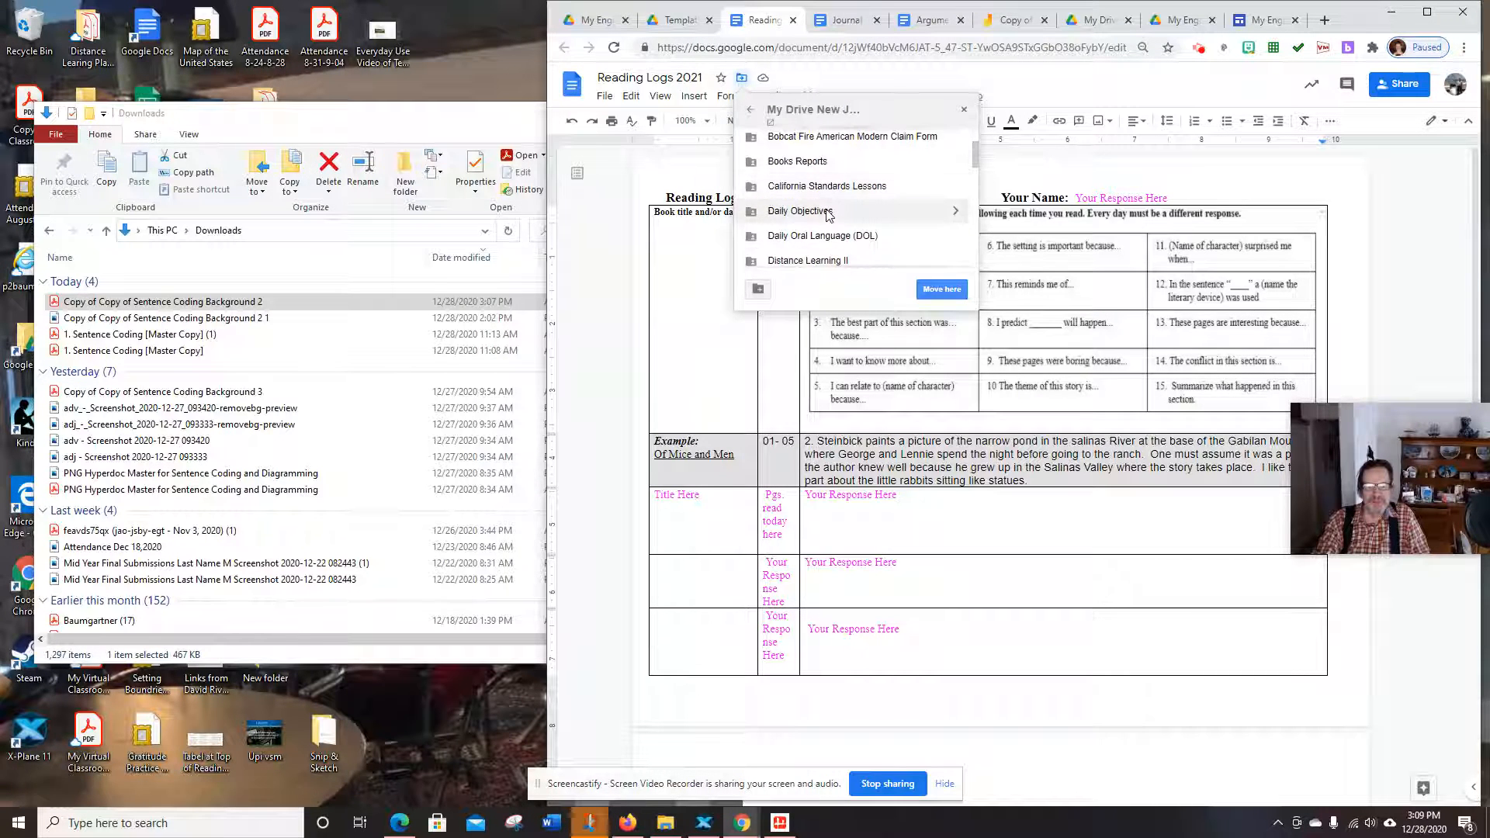
scroll(815, 194, down, 5)
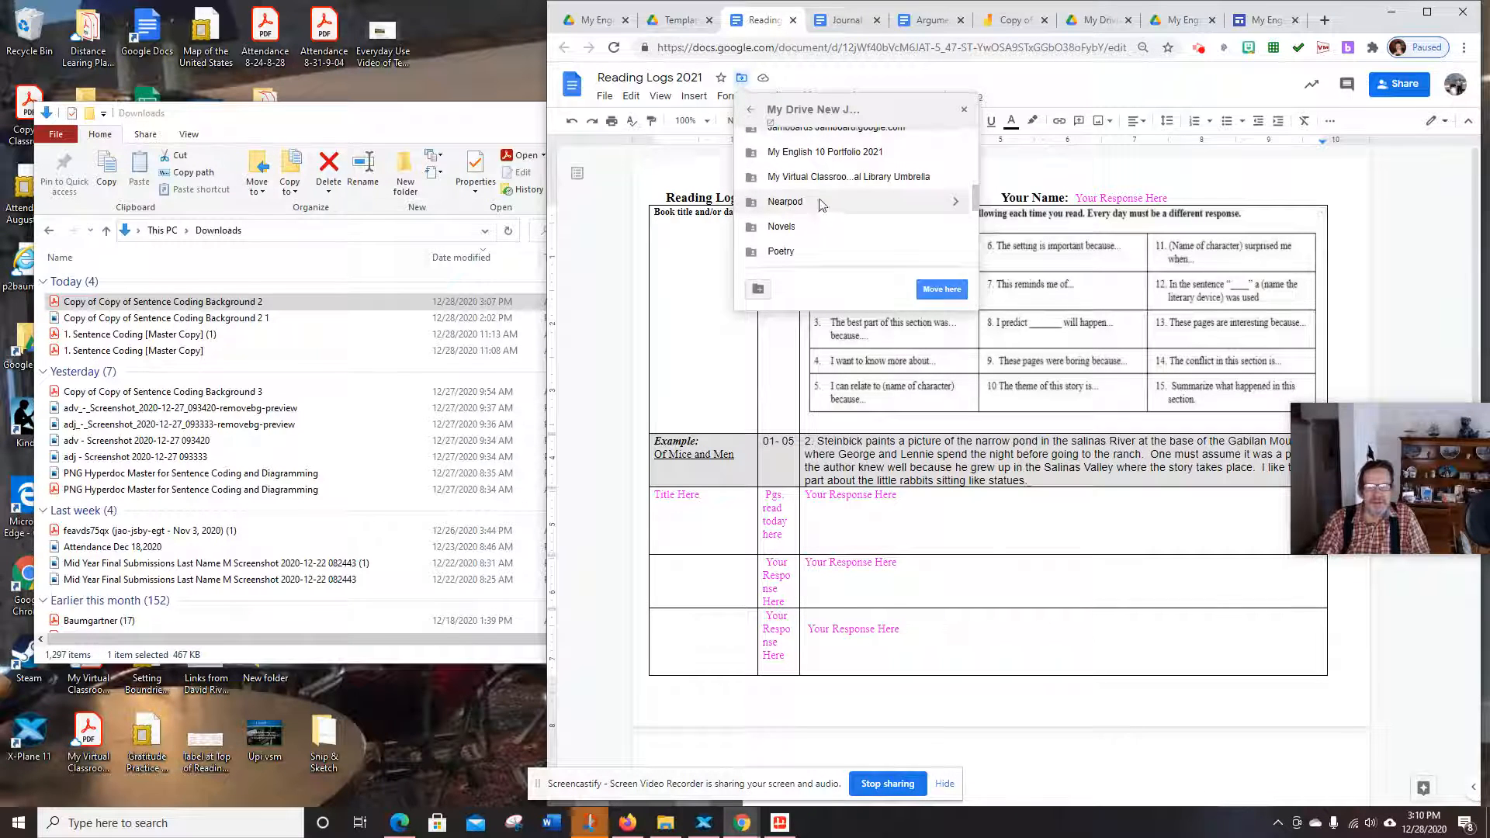
scroll(822, 204, up, 2)
double_click(822, 230)
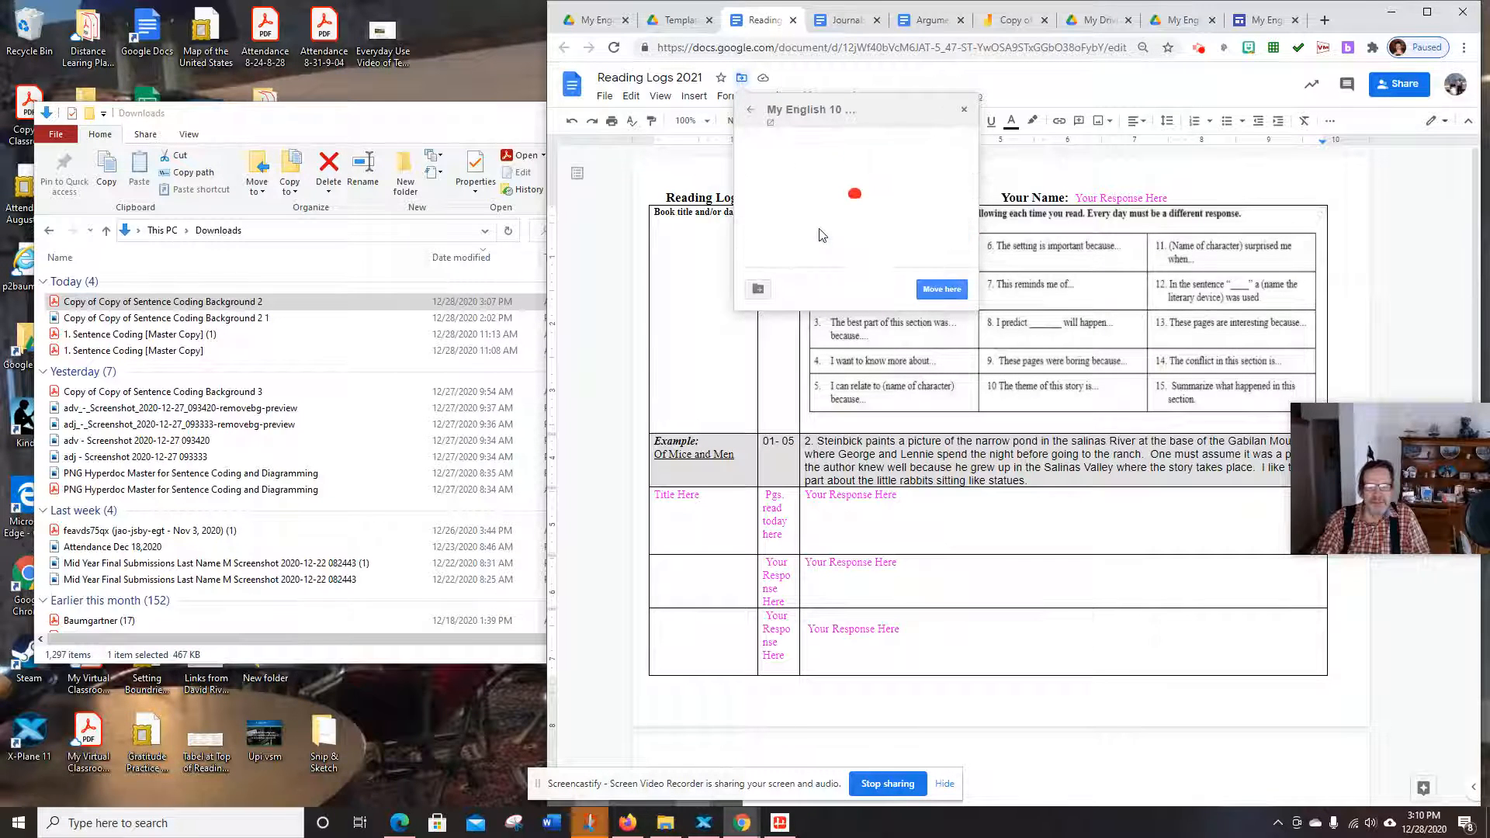
click(752, 111)
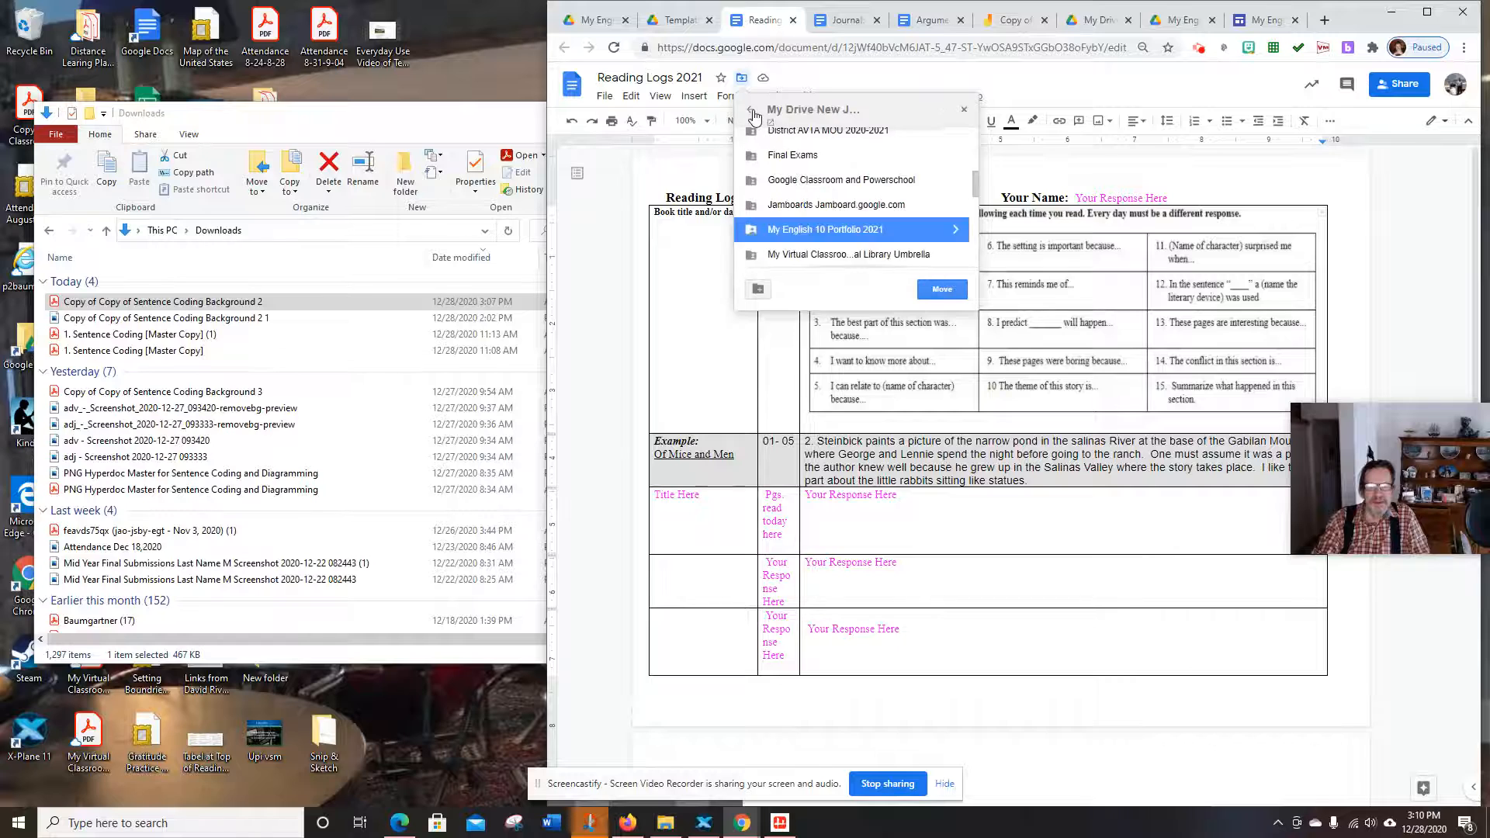
click(959, 232)
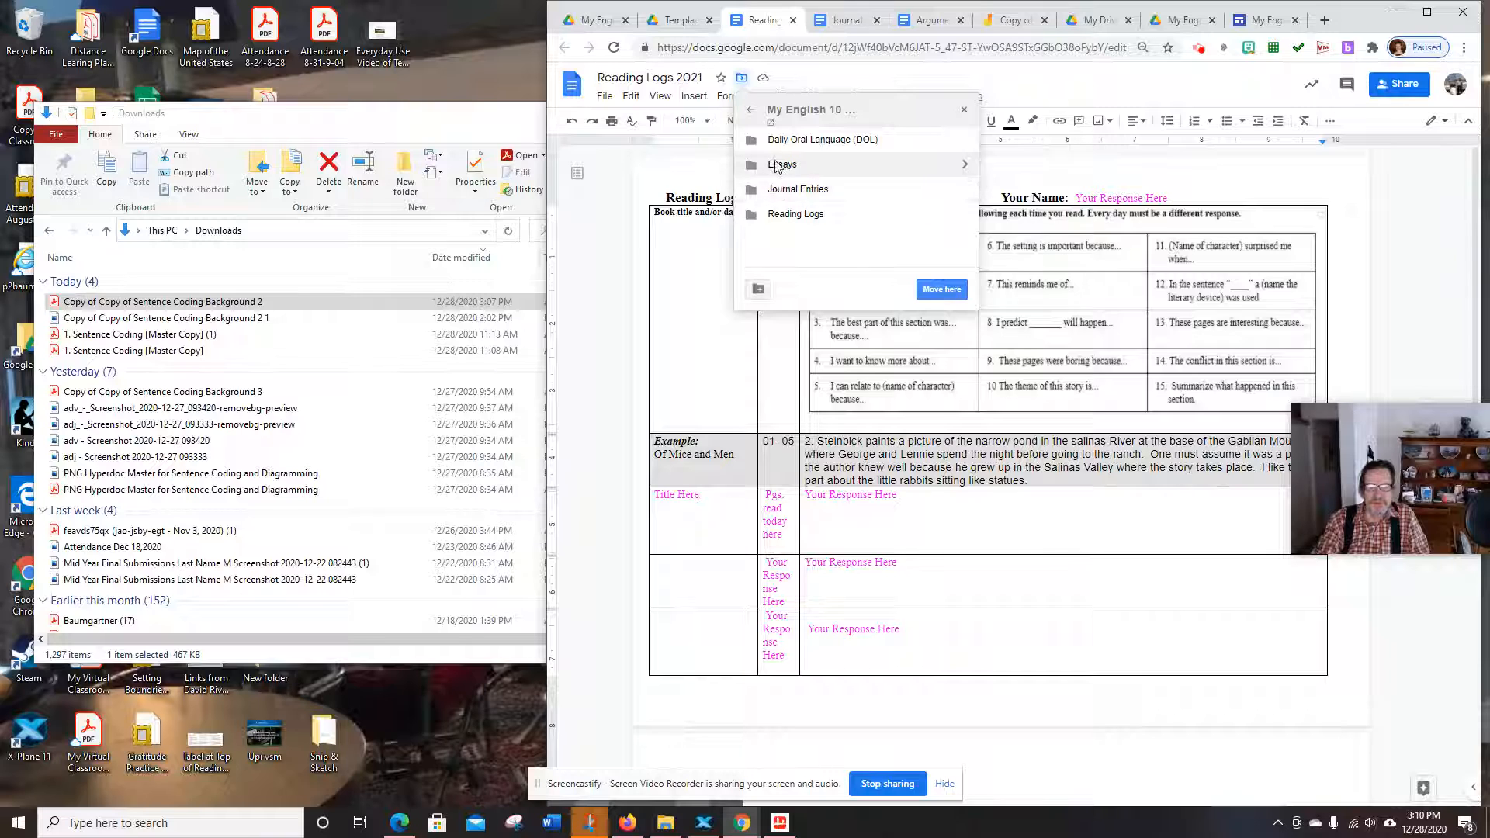
click(965, 217)
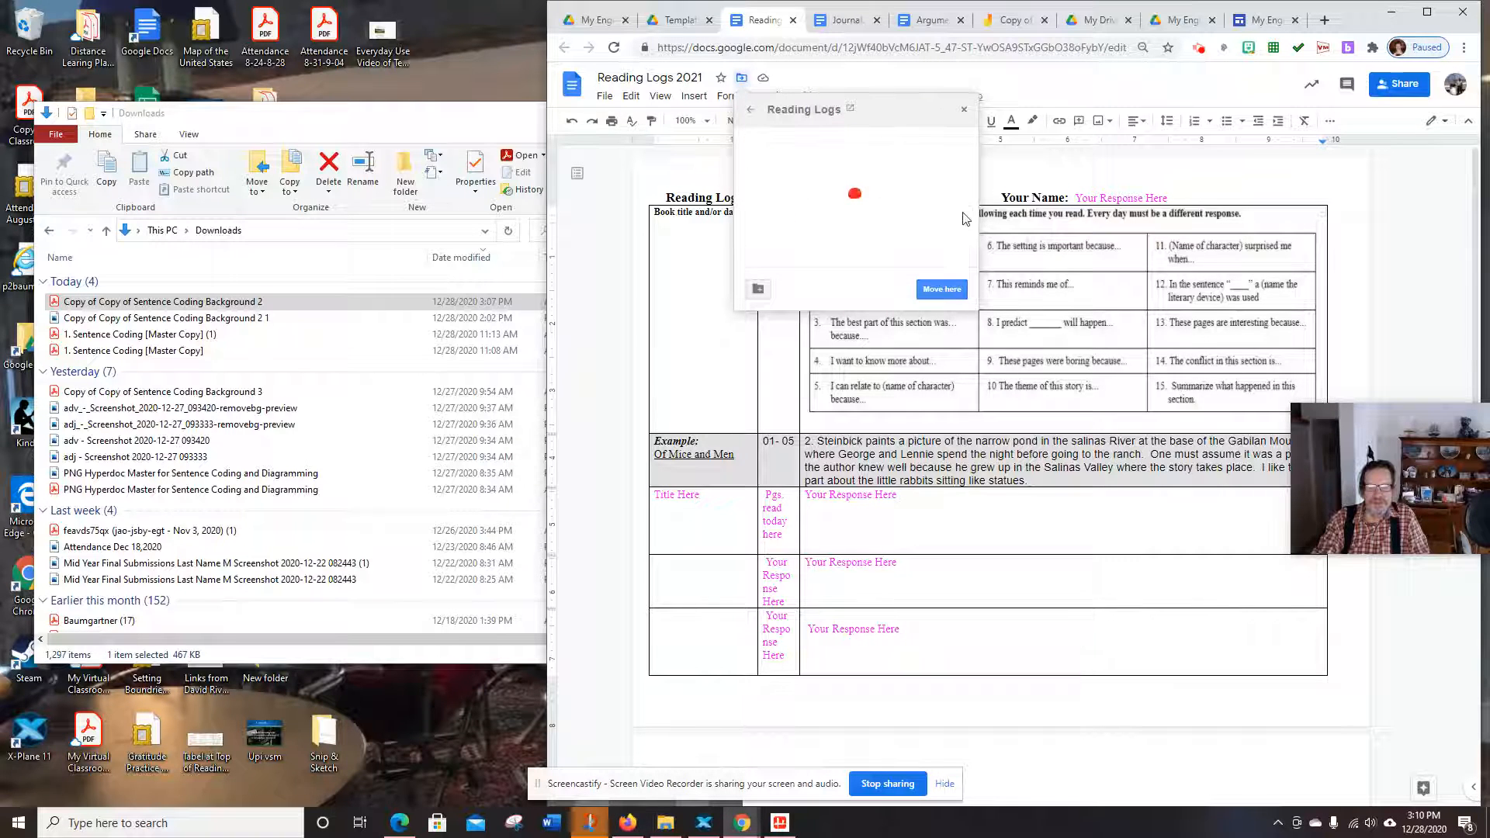
click(939, 291)
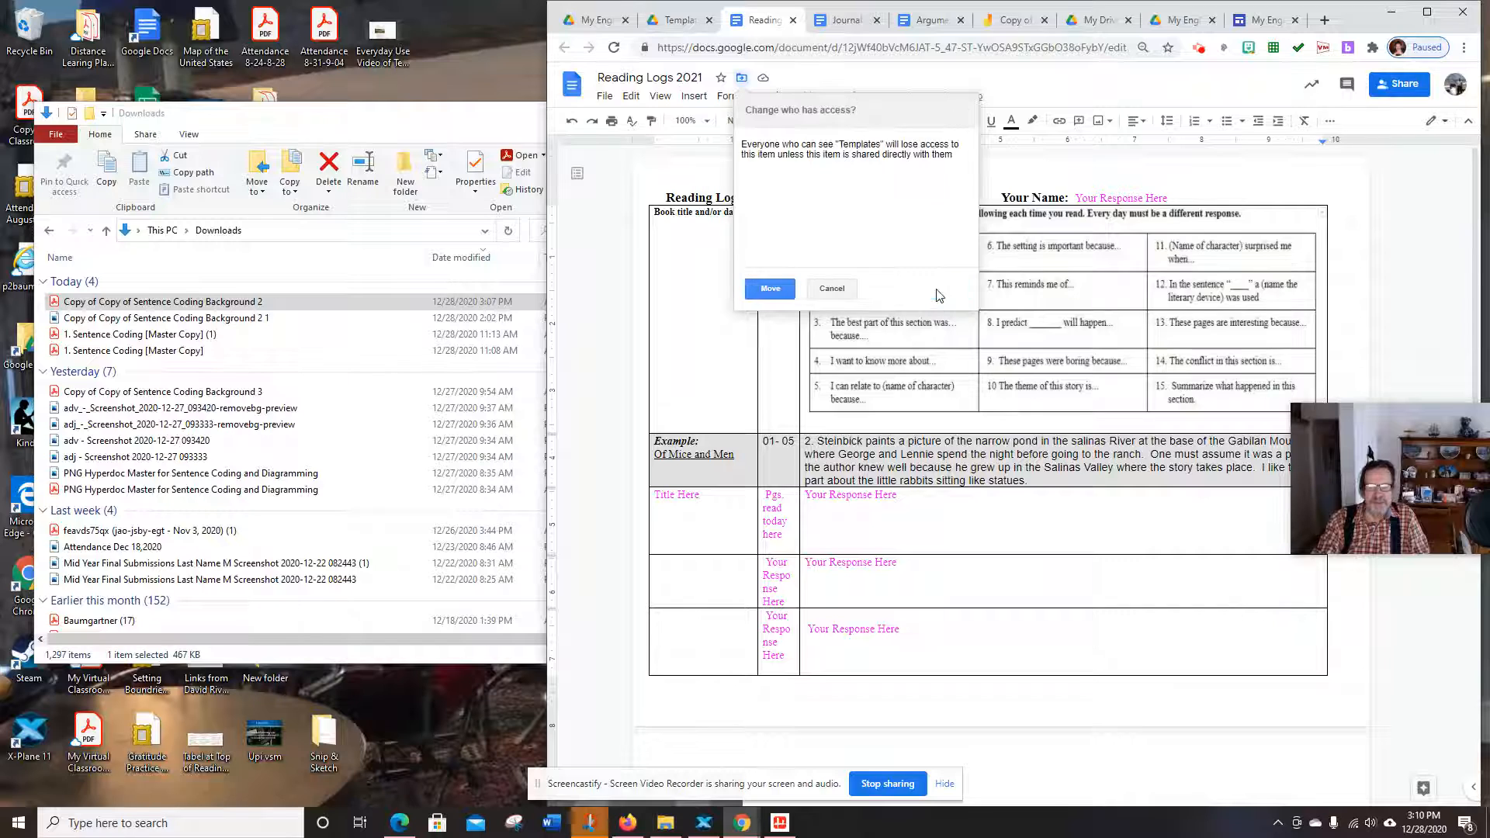
click(761, 289)
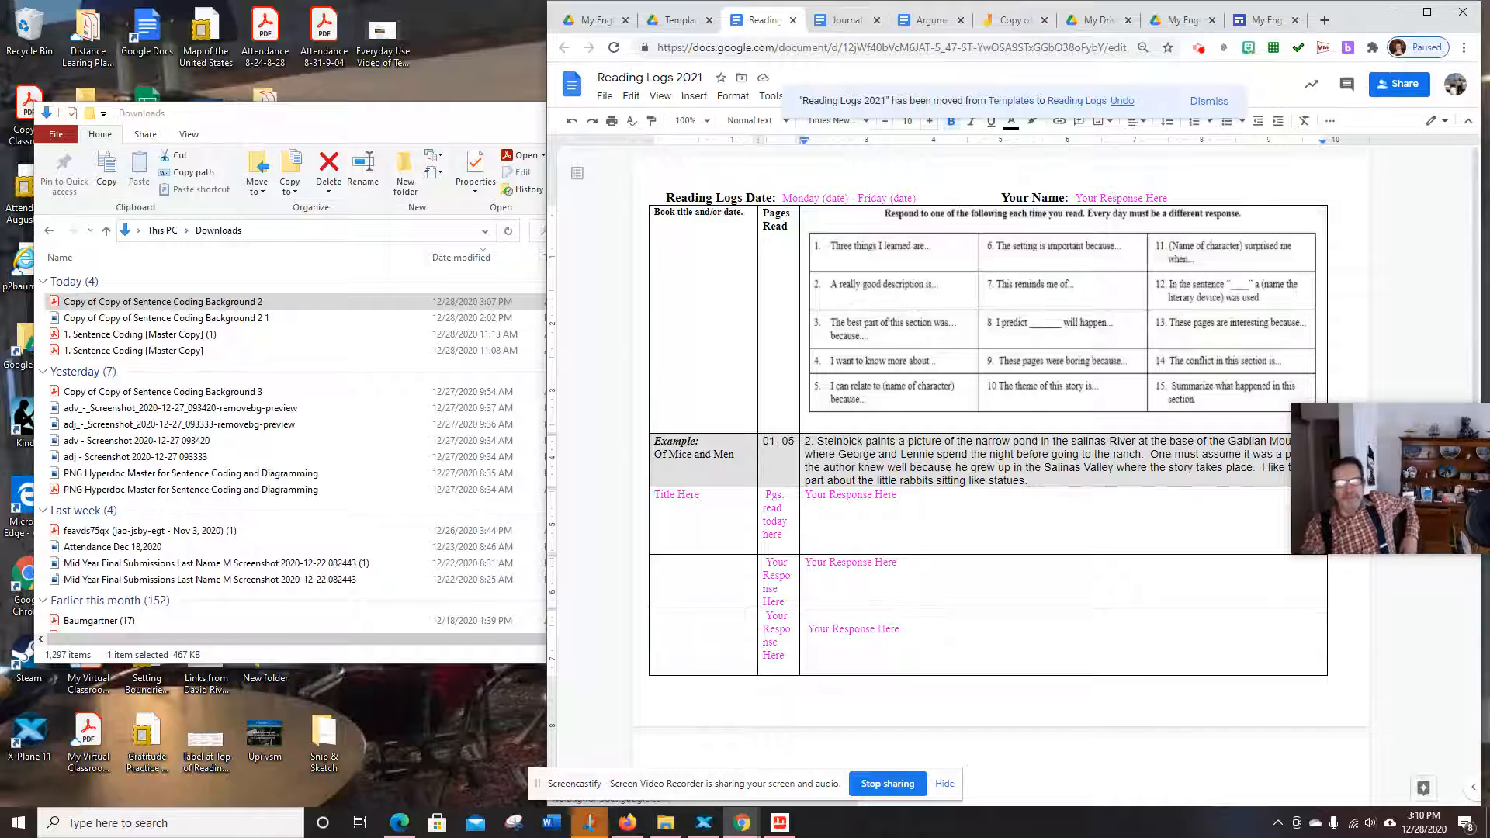
click(1120, 29)
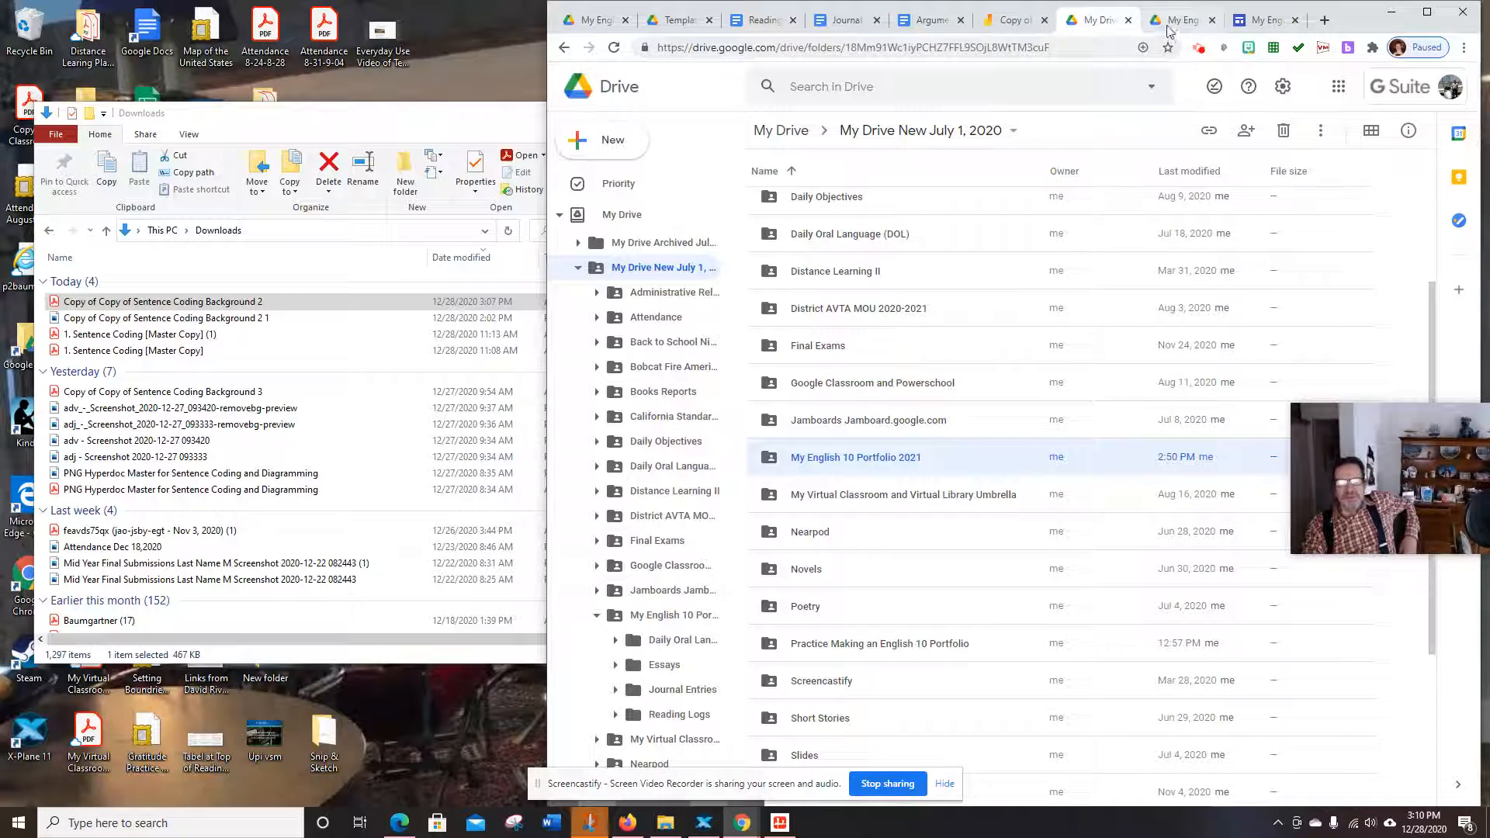
Preview the uploaded Sentence Coding PDF inside the DOL folder to confirm it is there
click(1180, 22)
double_click(853, 208)
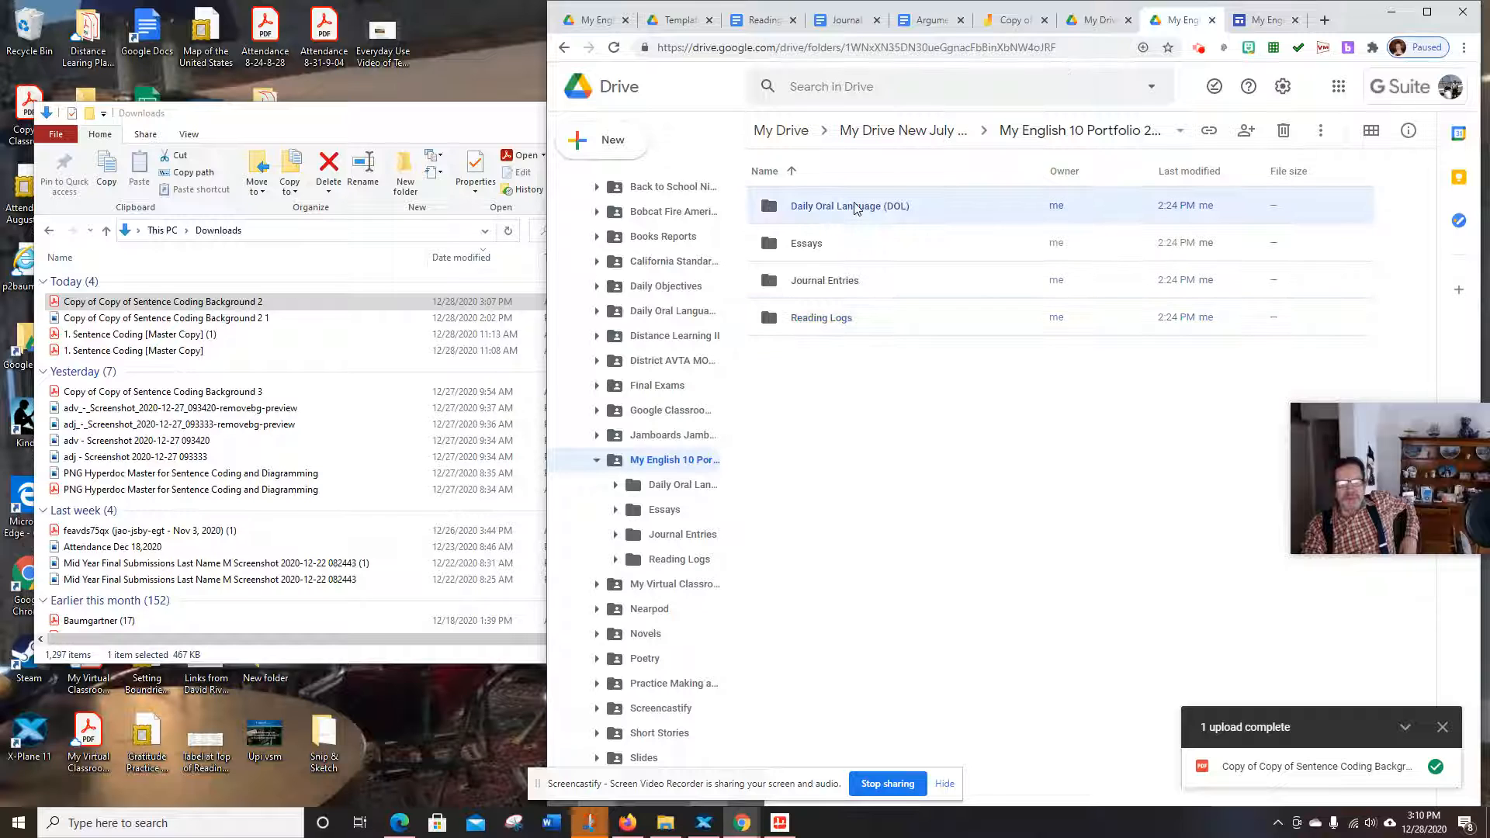
double_click(807, 206)
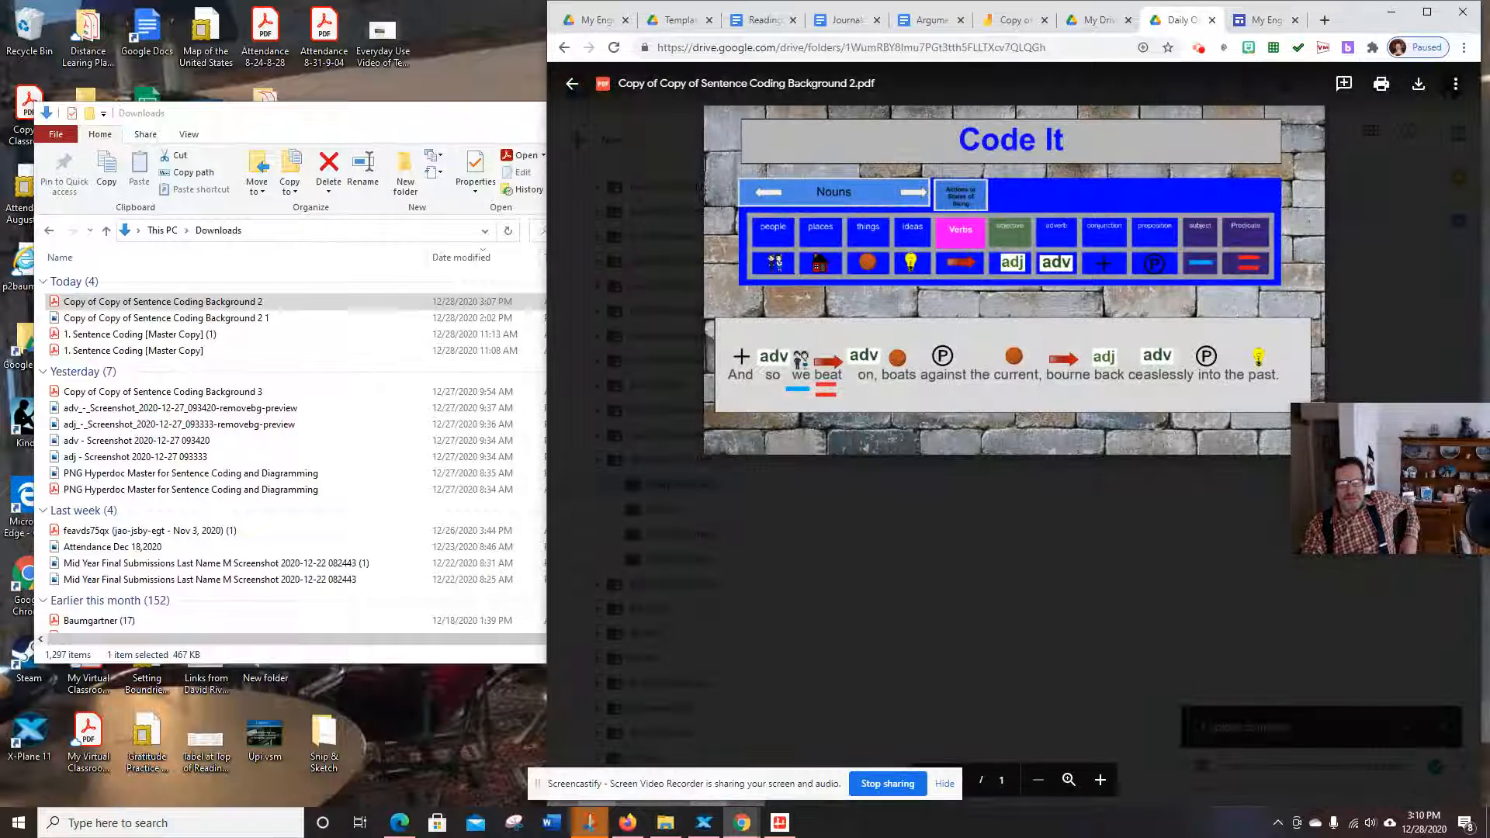
click(1098, 20)
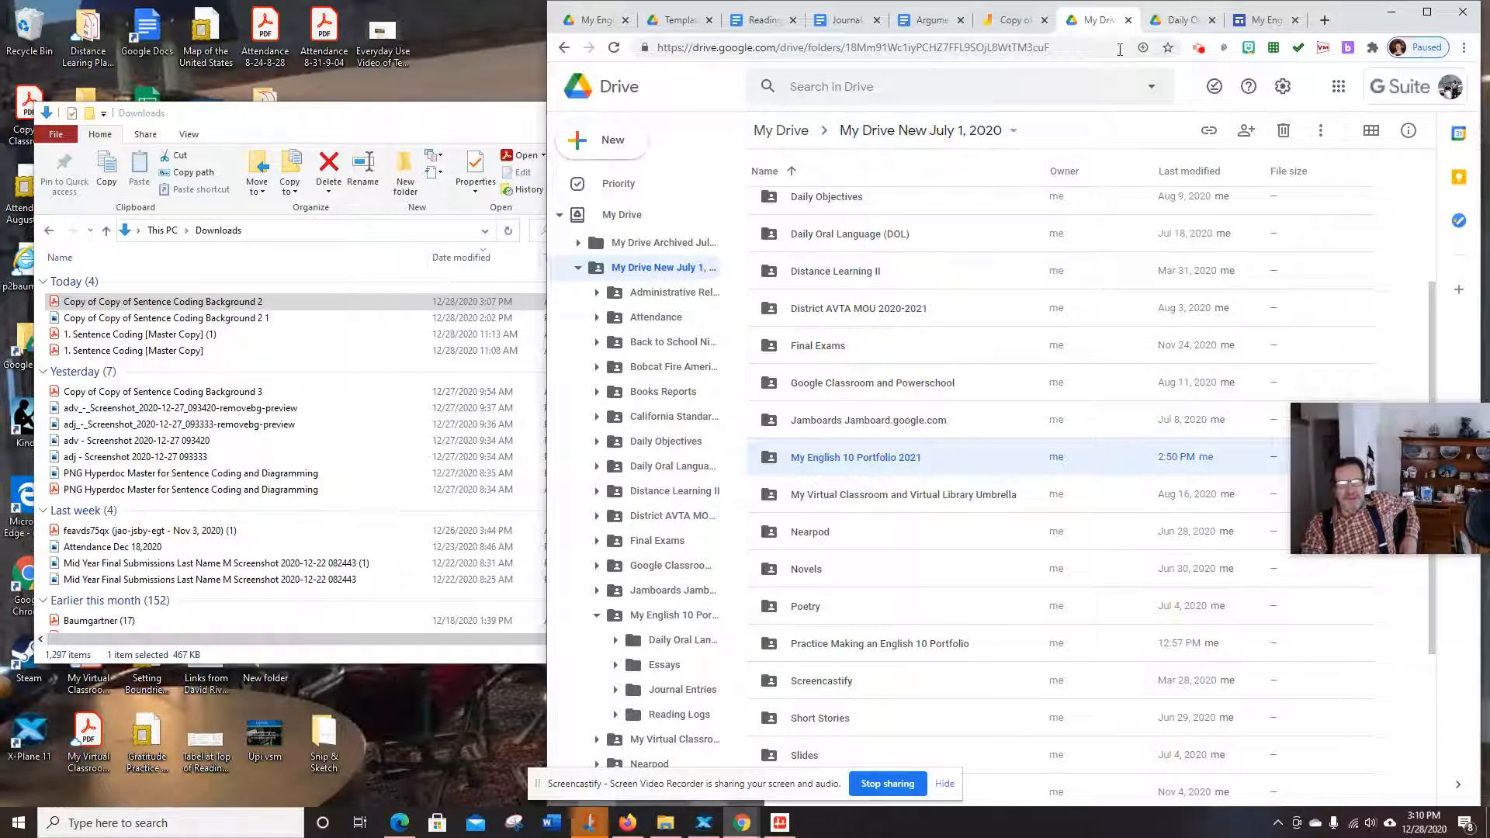
click(1179, 20)
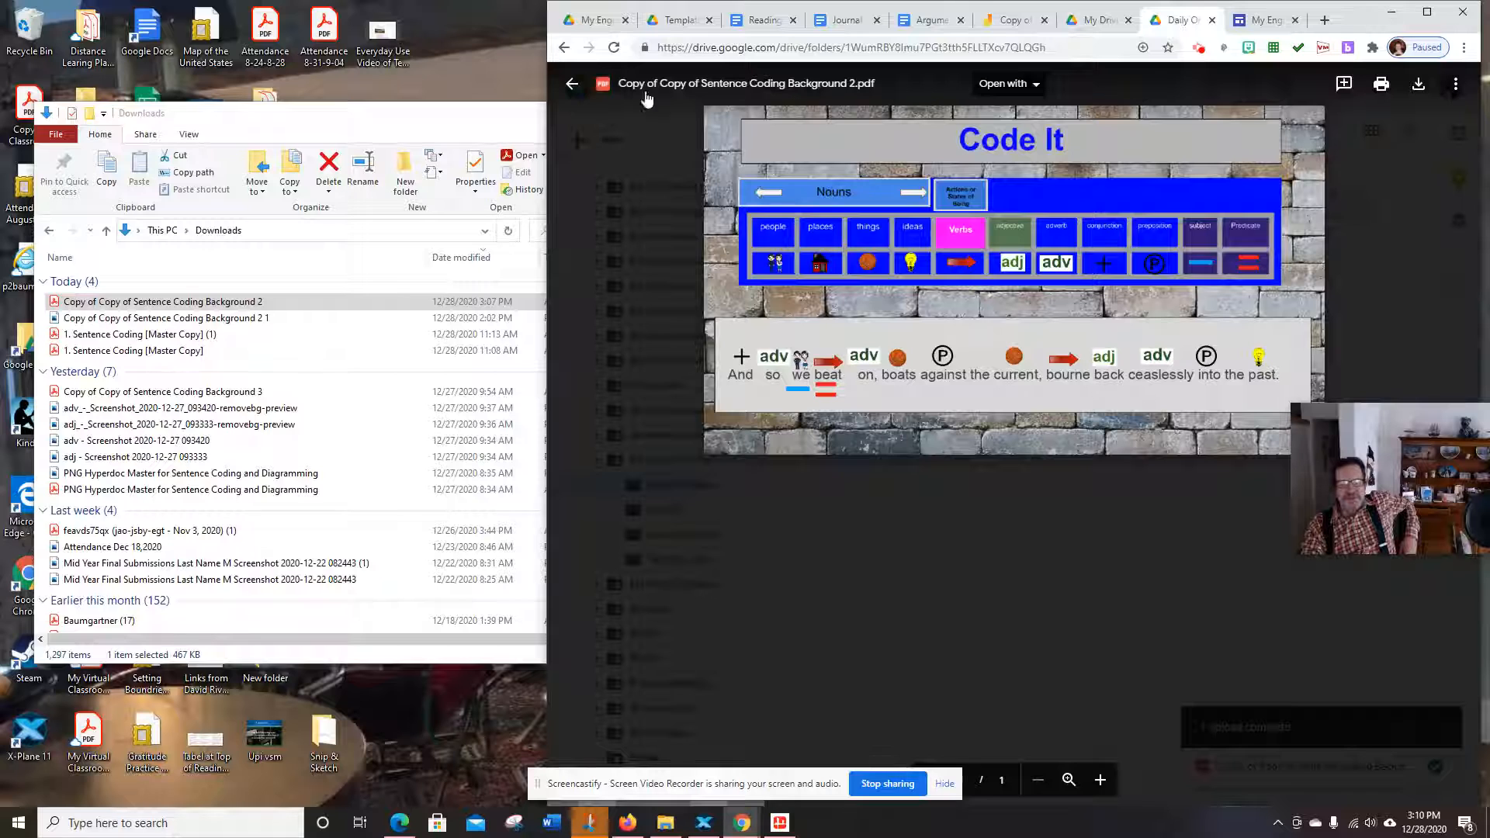
click(578, 87)
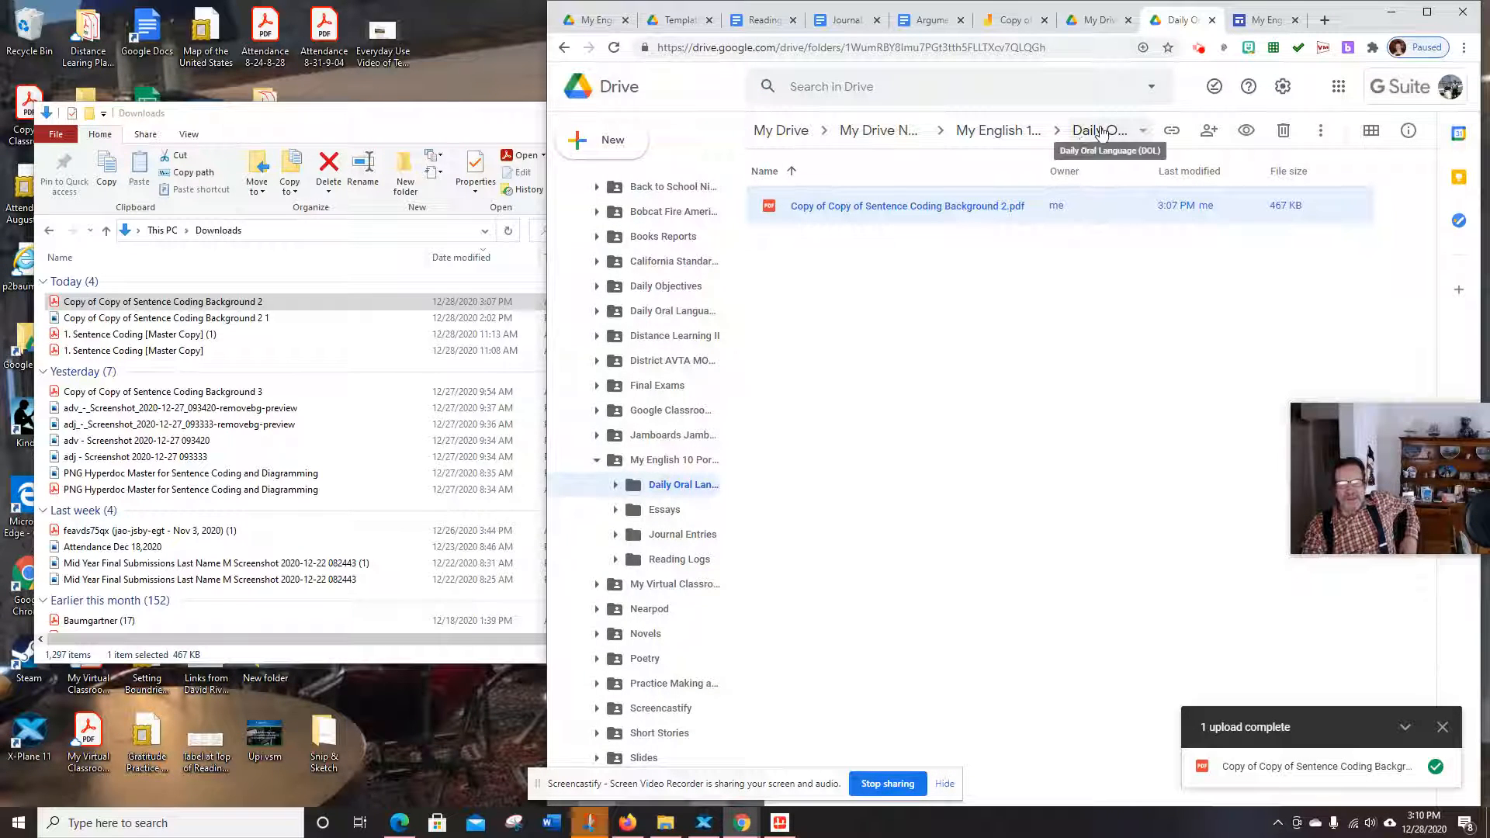
Open Essays › Argument Essay and check the Argument Essay document
click(1021, 138)
click(812, 247)
double_click(812, 246)
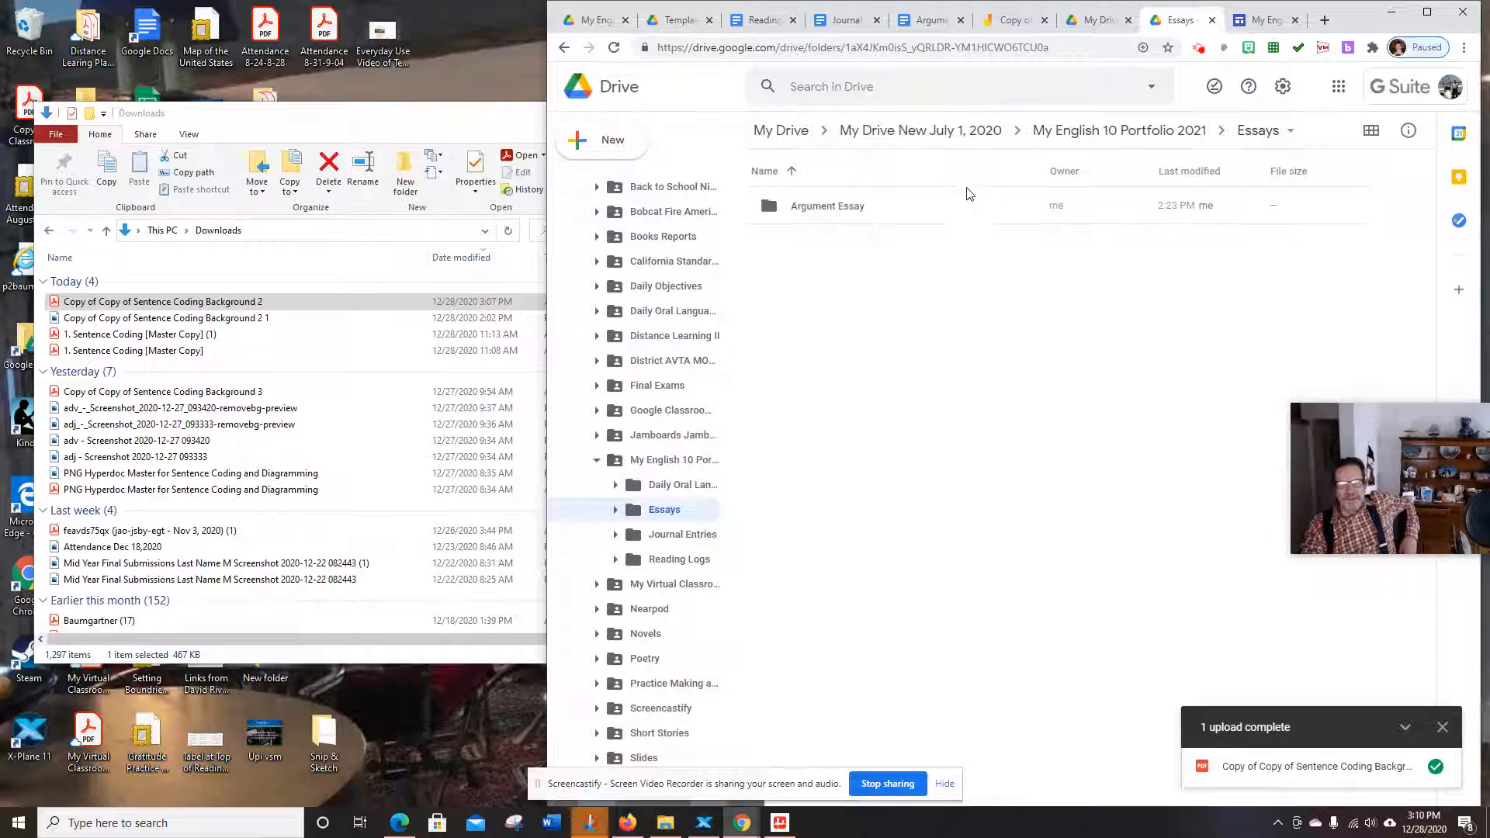
double_click(814, 220)
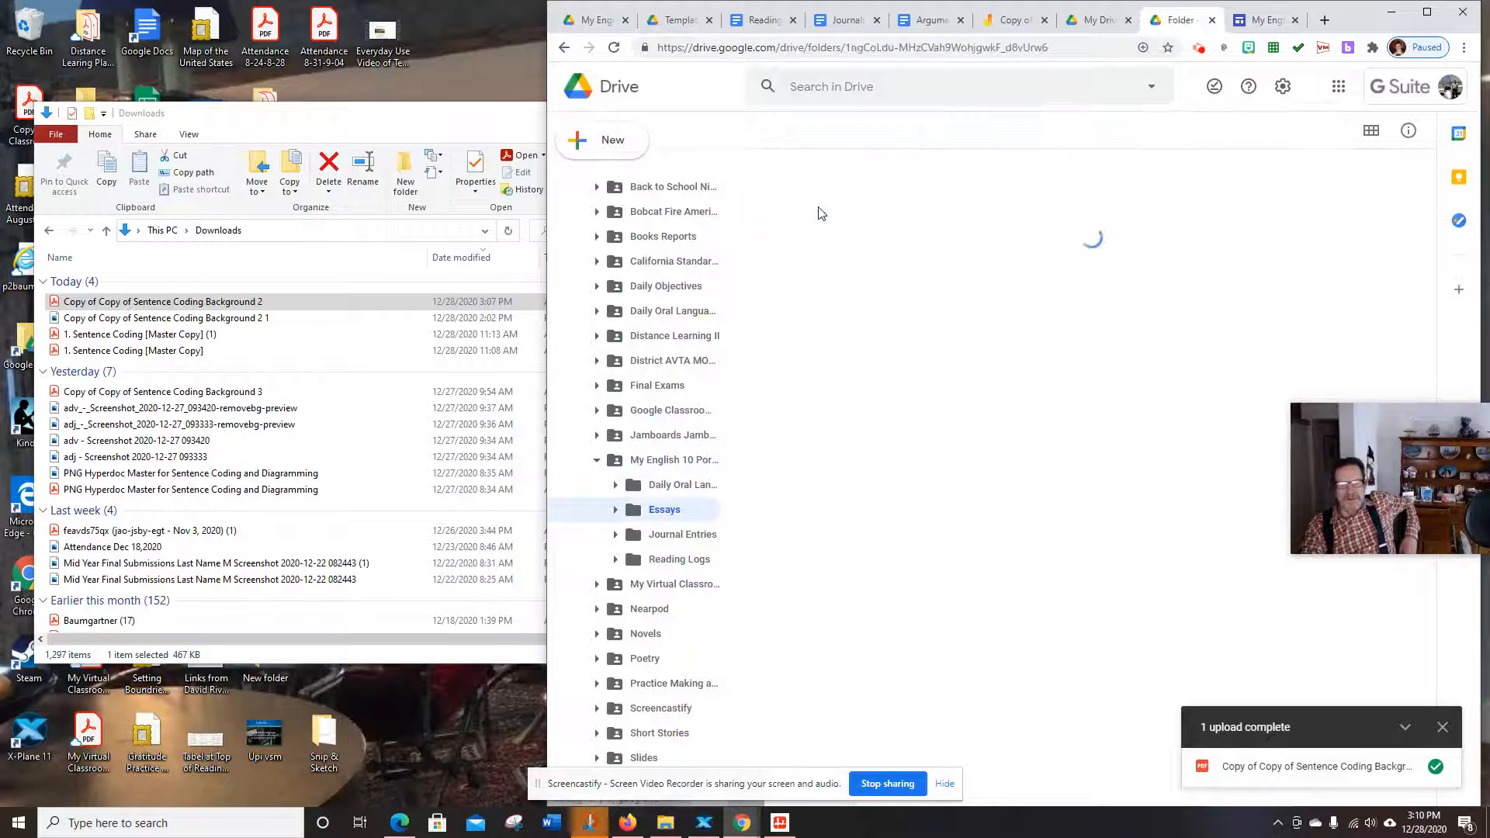
double_click(872, 217)
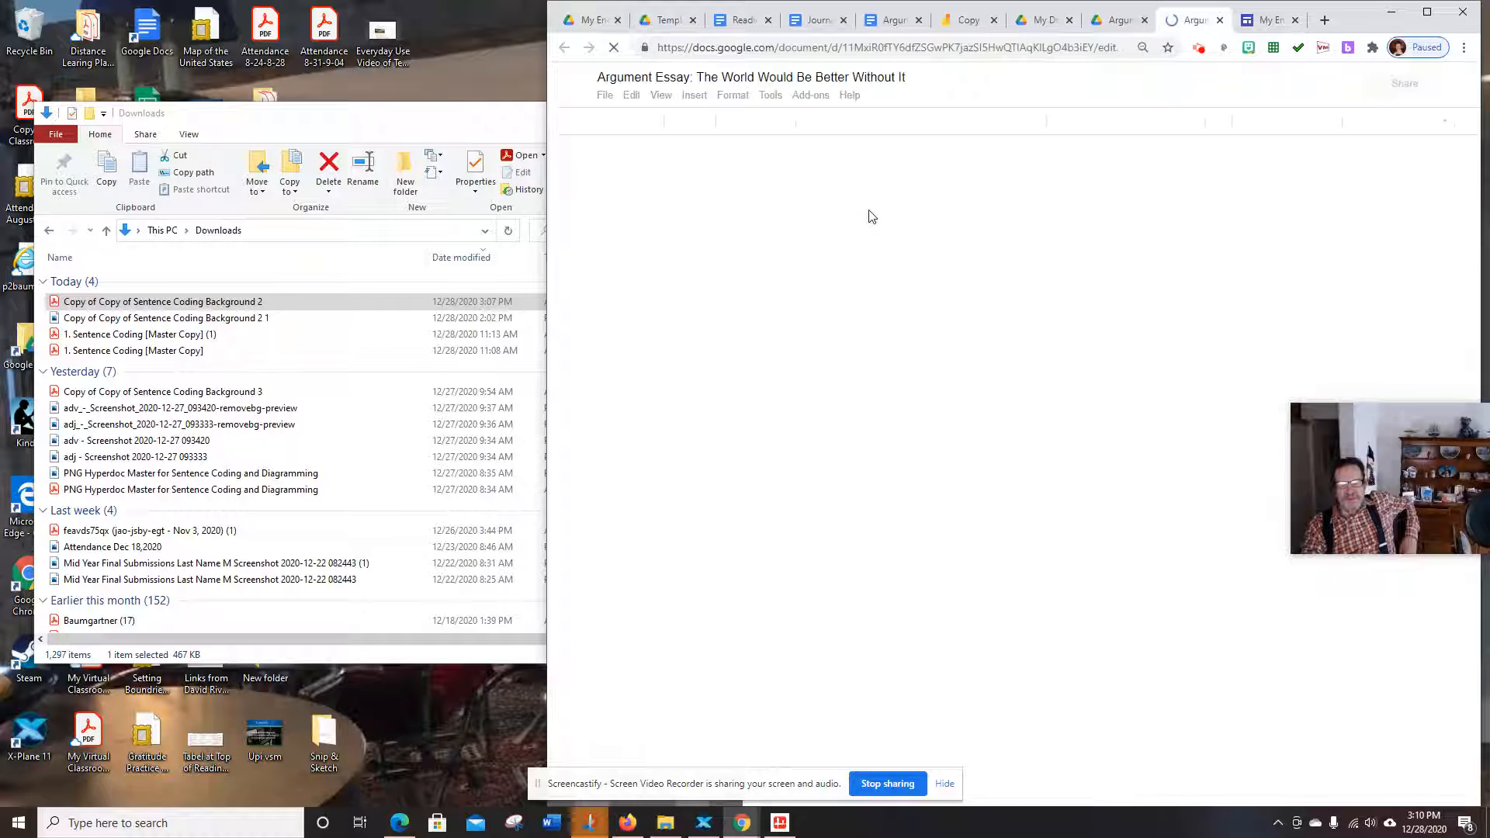
click(1118, 20)
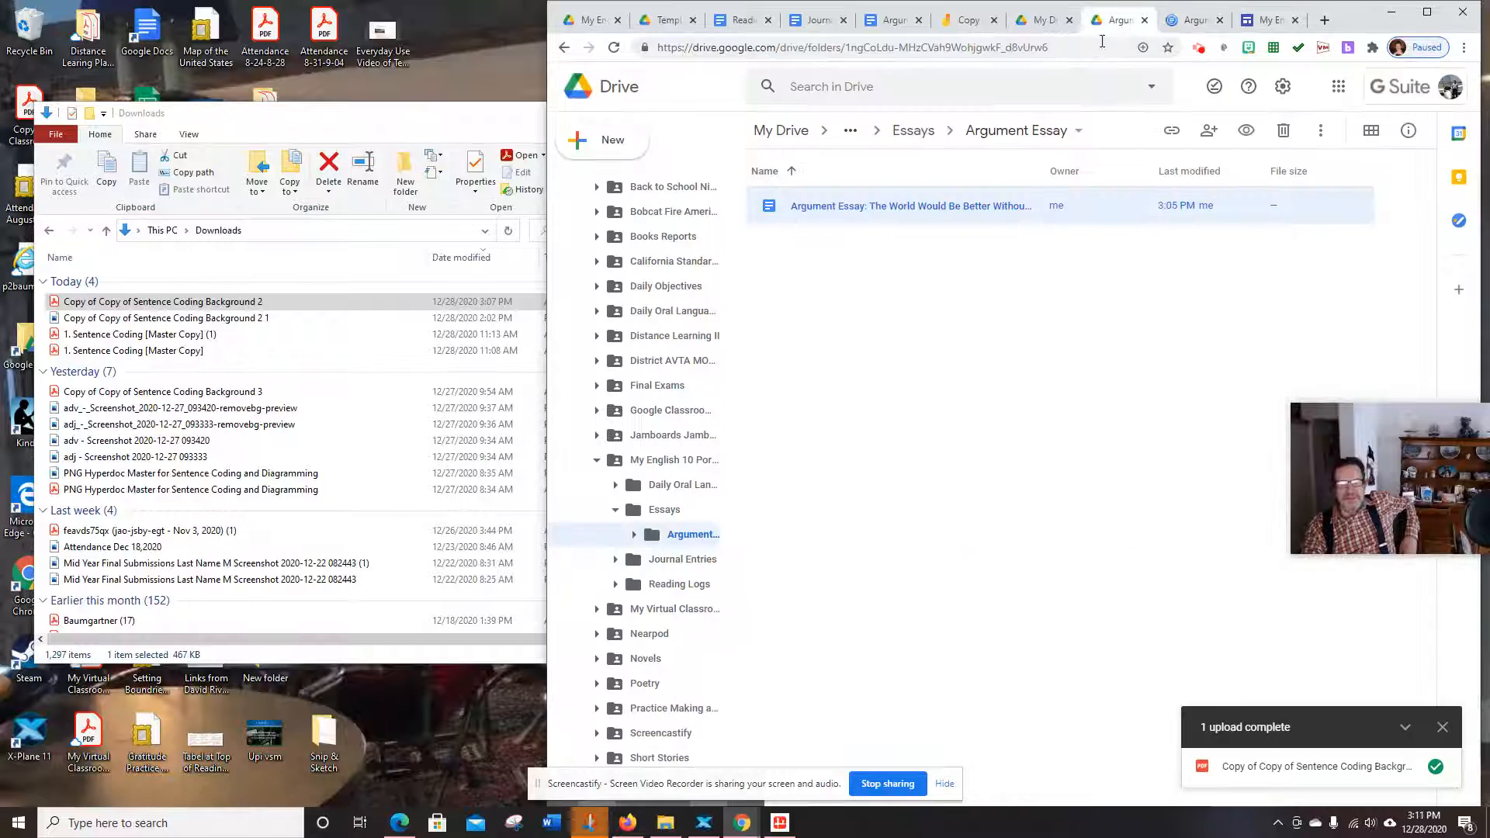
Go back up to My English 10 Portfolio 2021 via the breadcrumbs and open Journal Entries
click(850, 130)
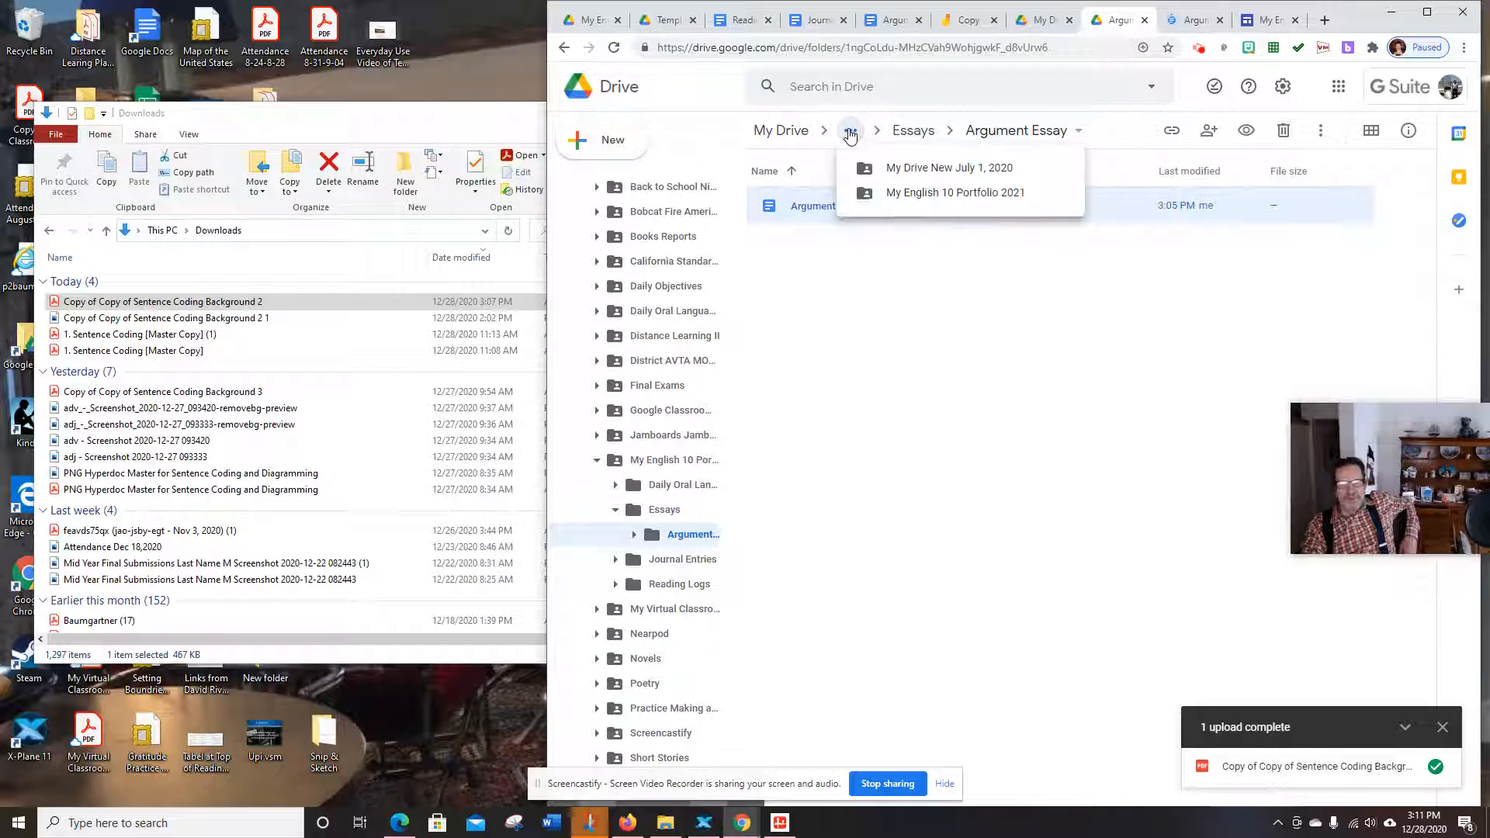
click(951, 172)
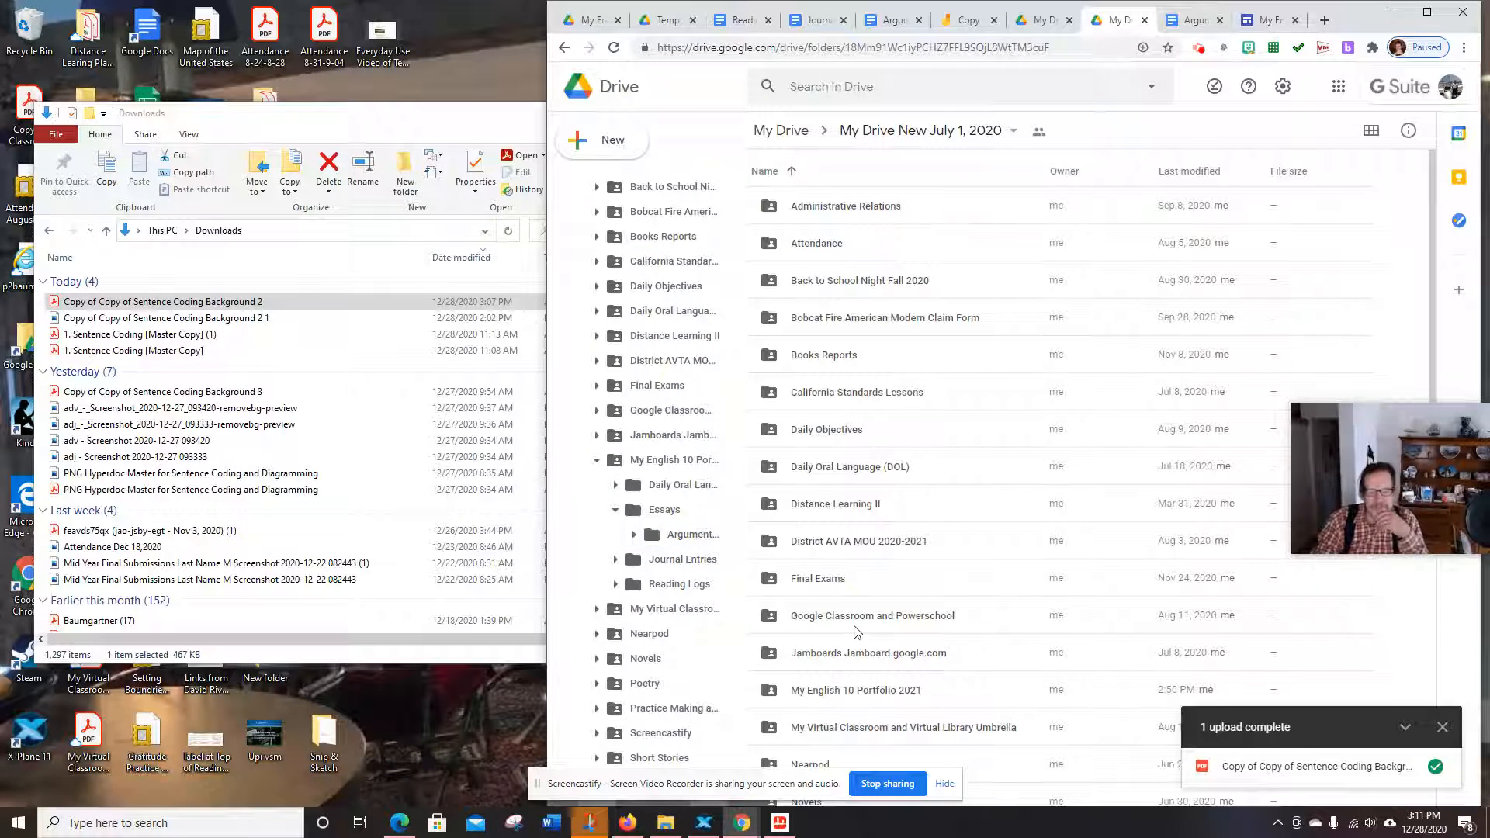
scroll(860, 569, down, 3)
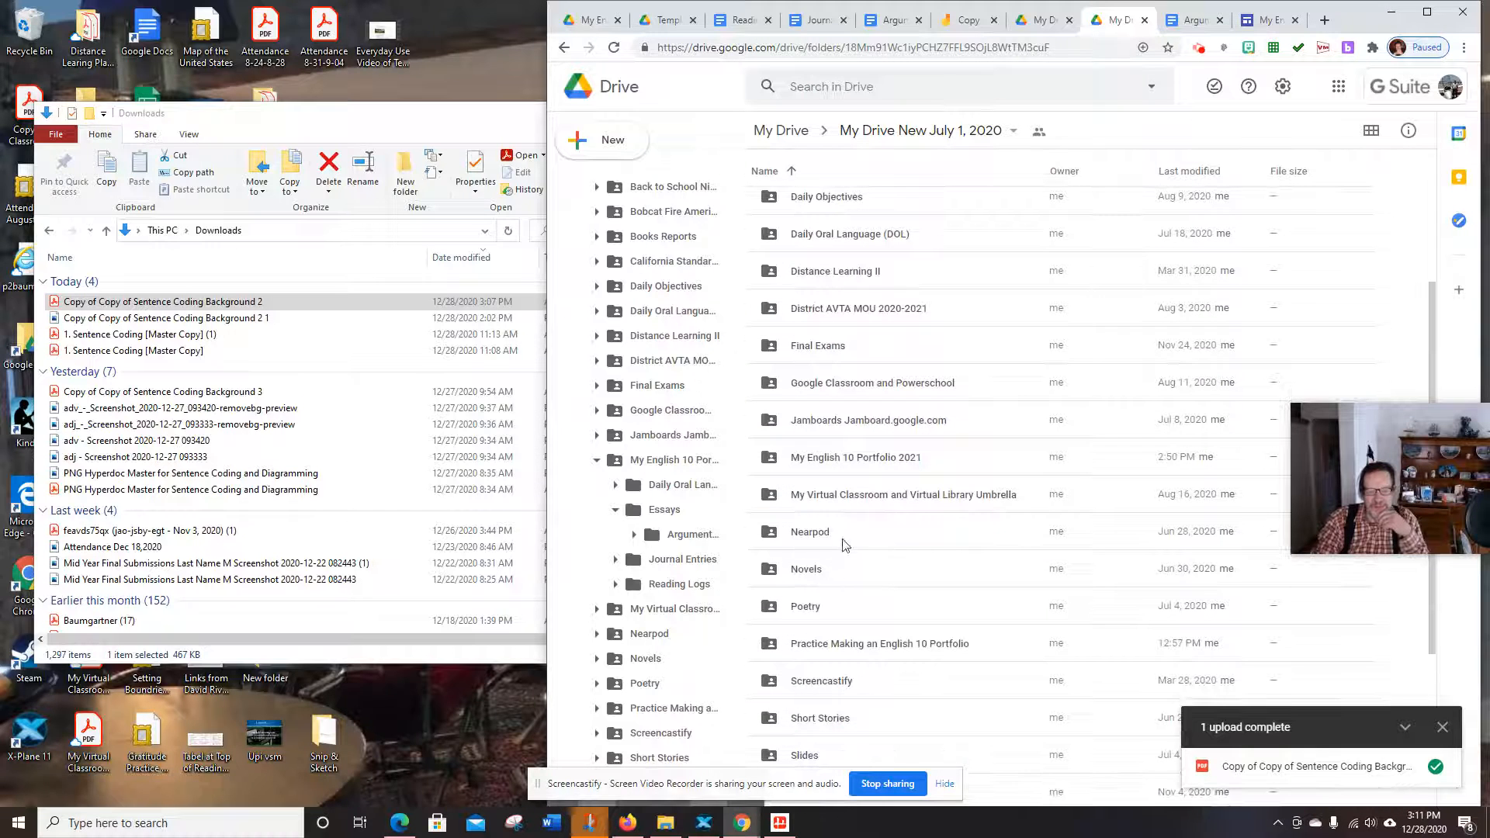
double_click(860, 458)
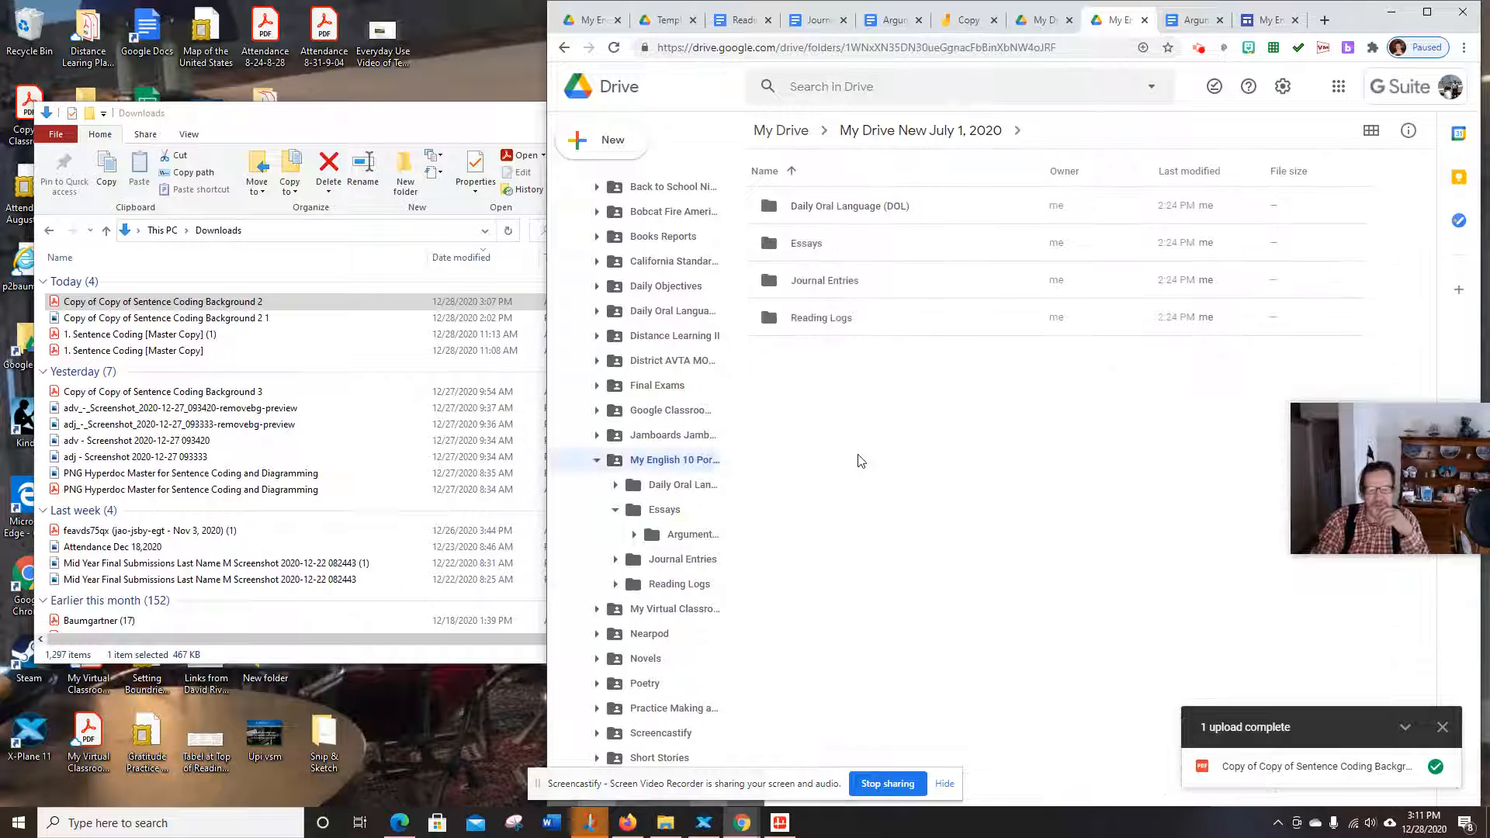
click(825, 285)
double_click(825, 286)
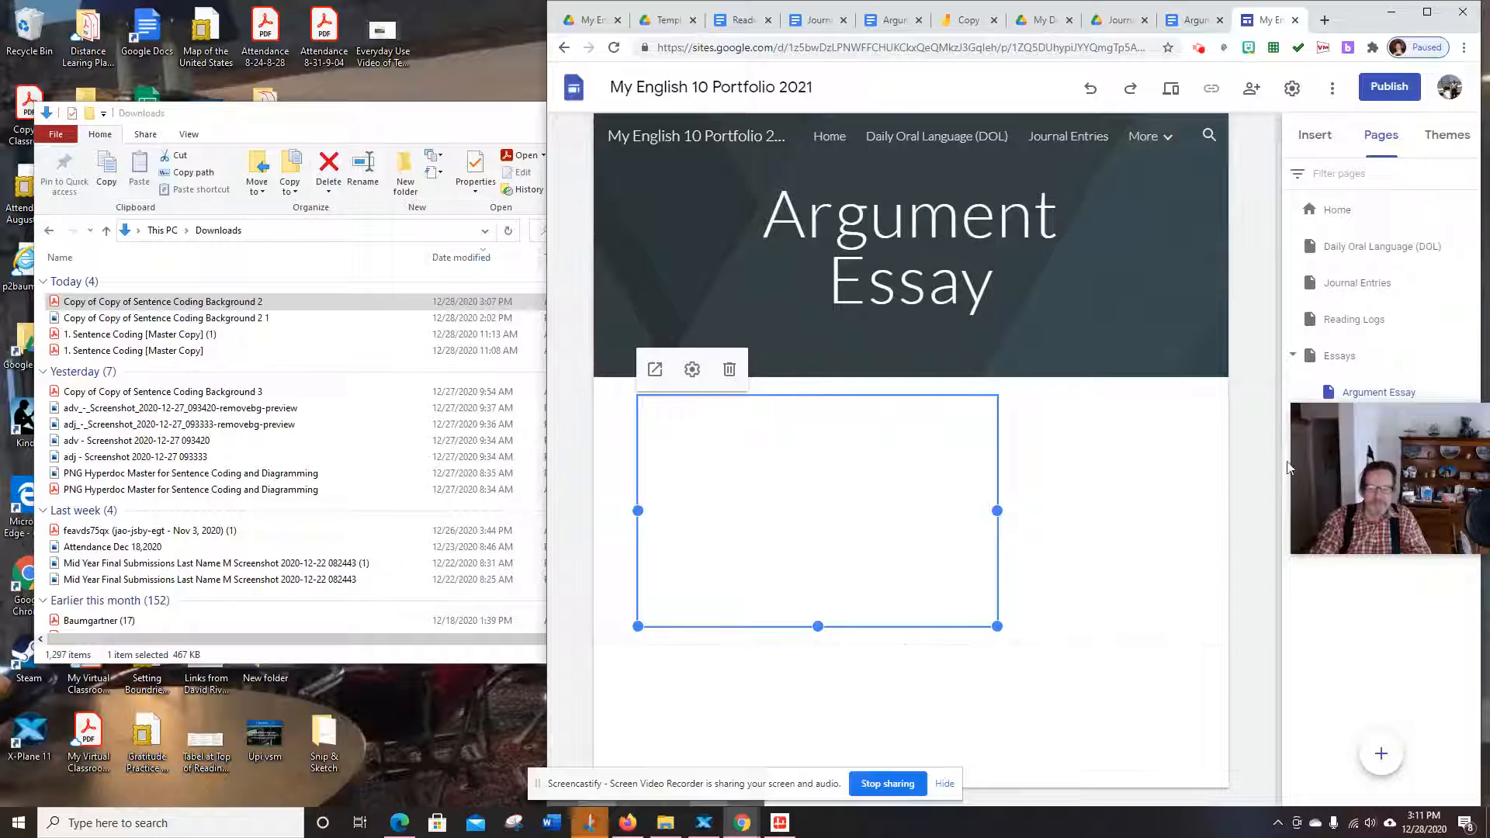
mouse_move(1143, 129)
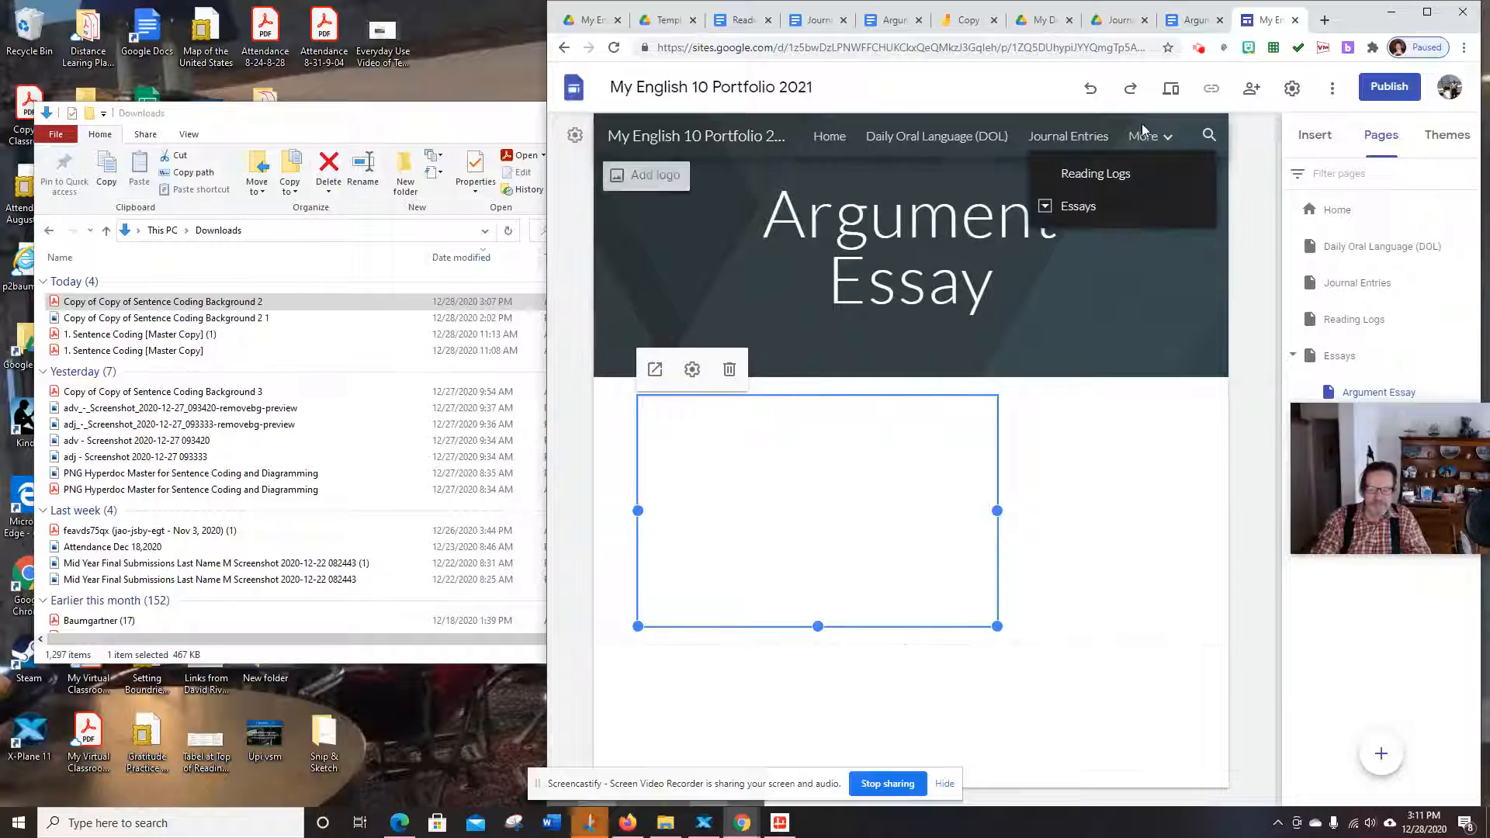
Preview the site, go to the DOL page, and open the Sentence Coding PDF from its embedded folder
click(1169, 90)
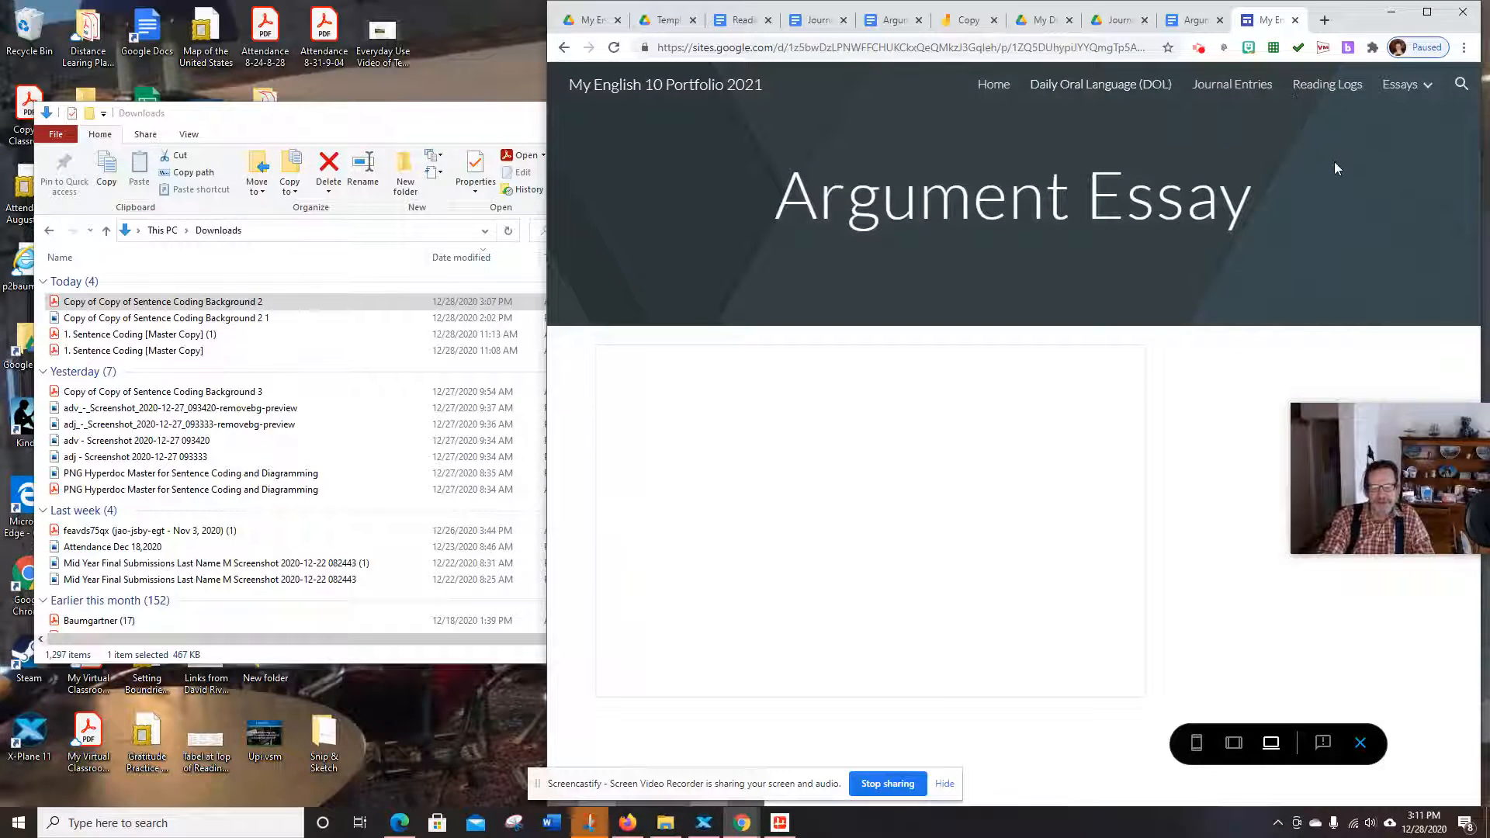
click(1100, 84)
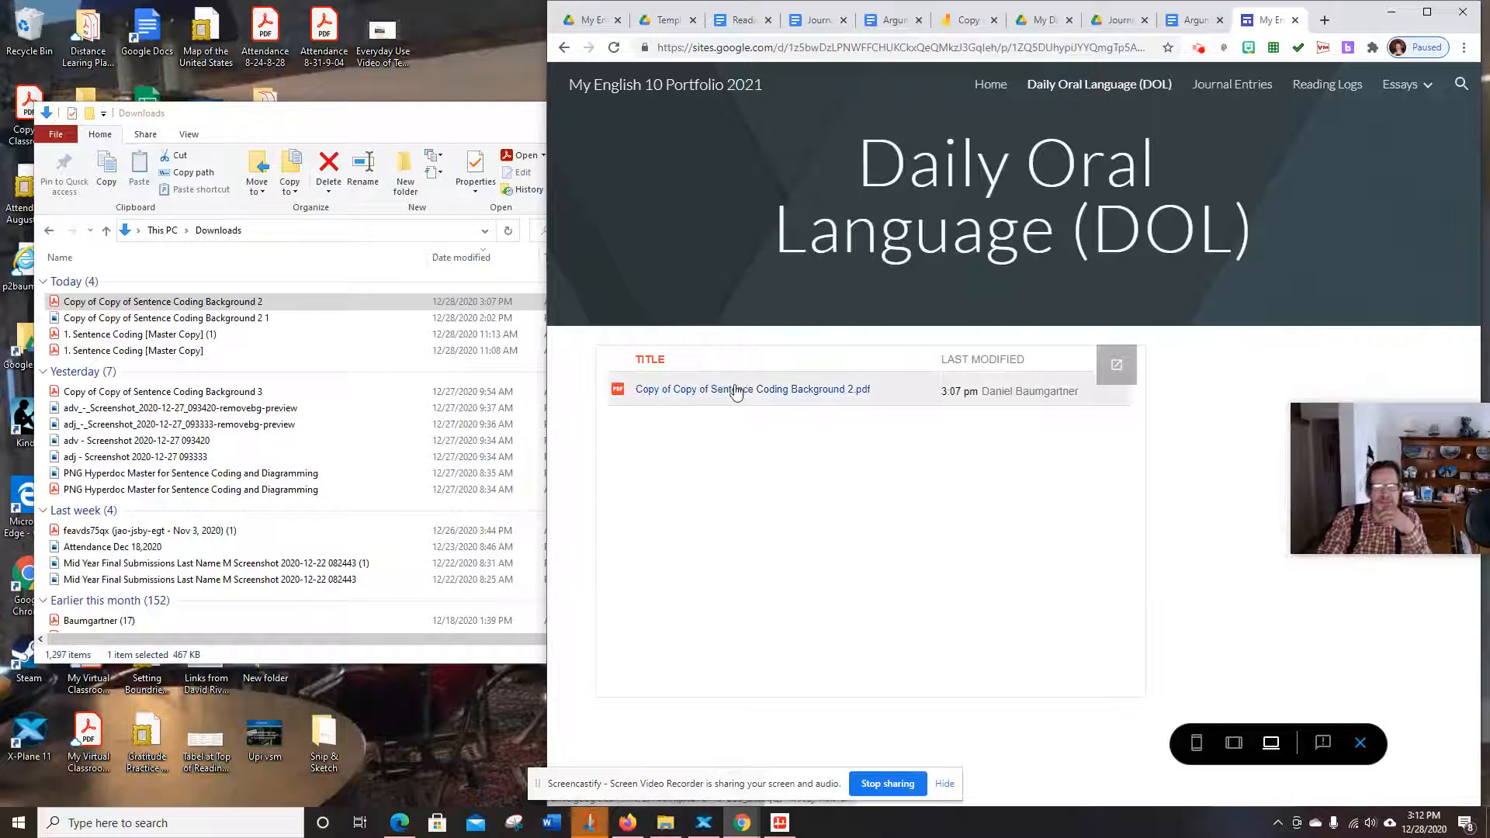
click(724, 392)
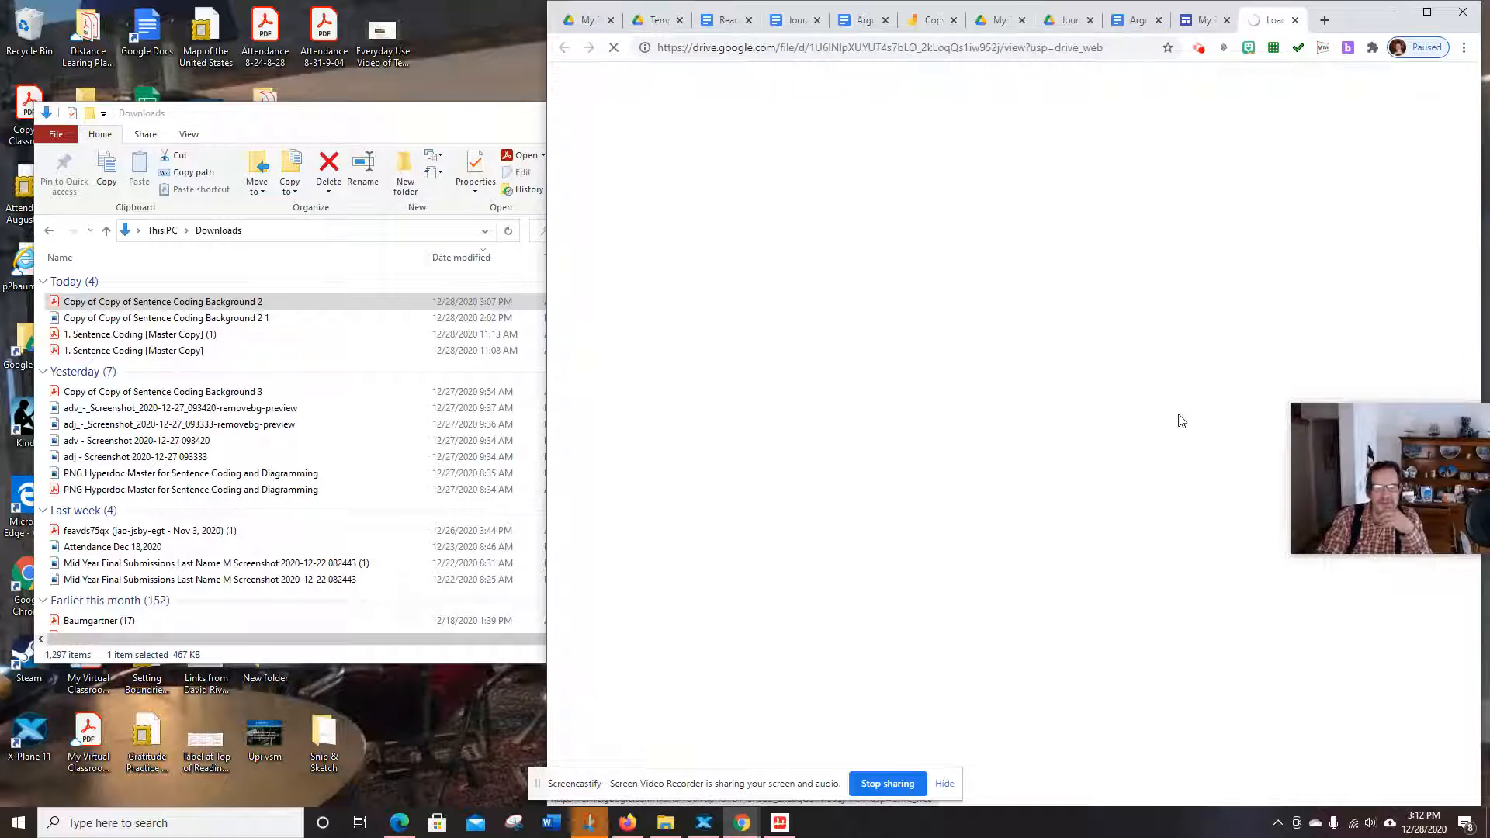
click(1427, 13)
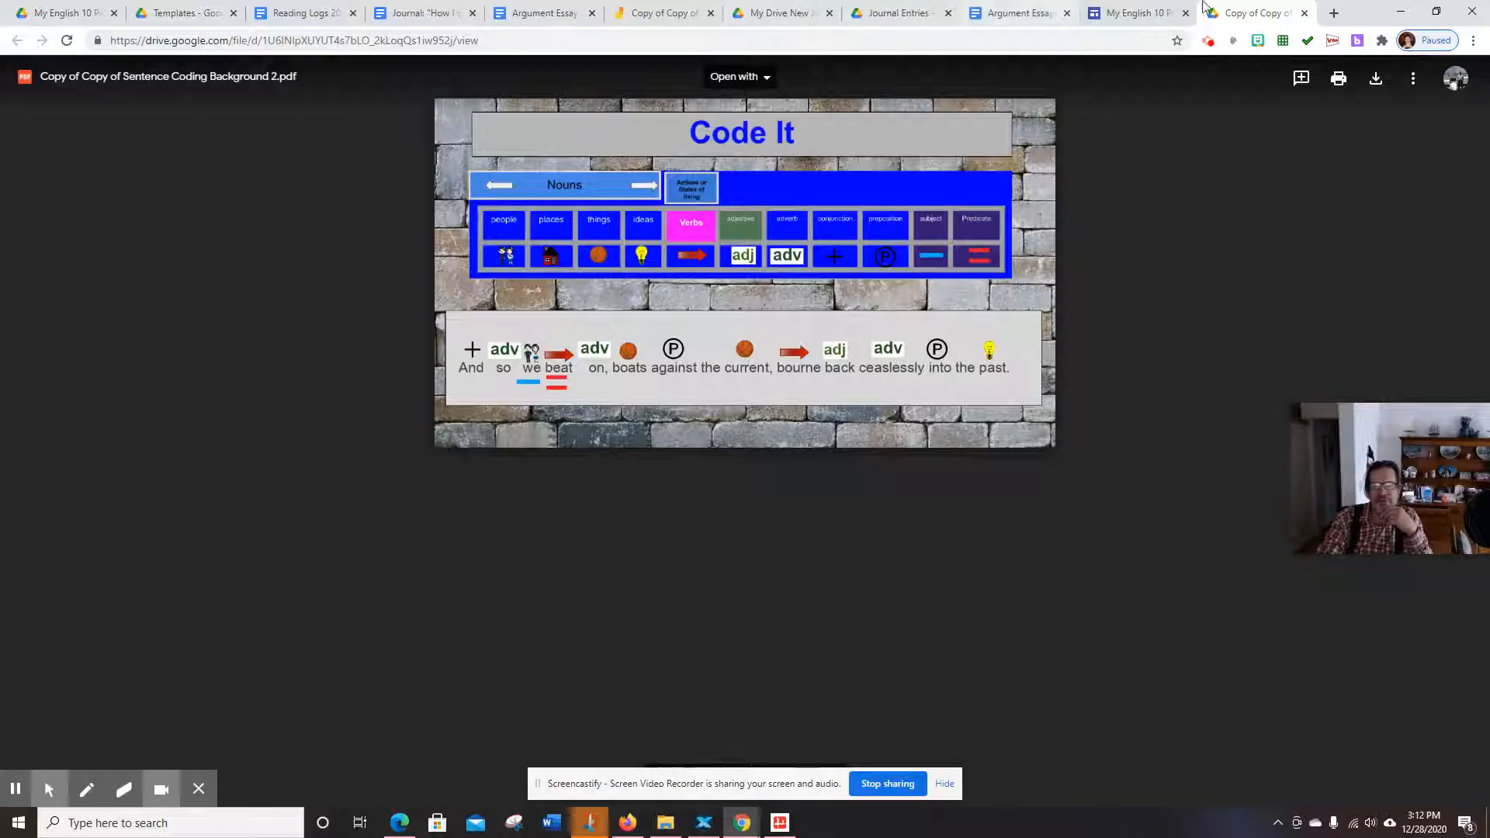
click(1131, 14)
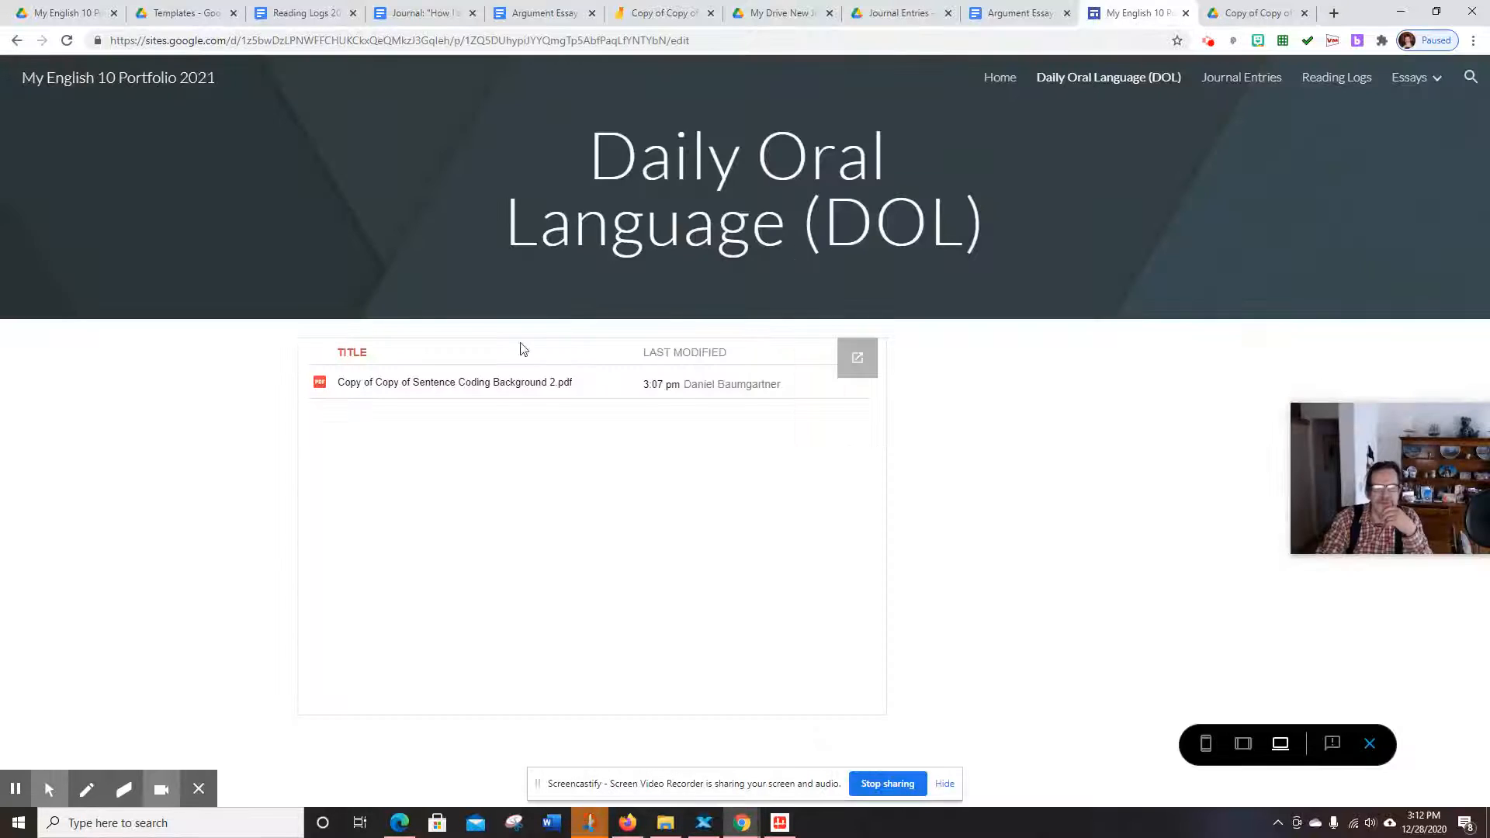
Open the winter break journal from the Journal Entries page's embedded folder
click(1236, 78)
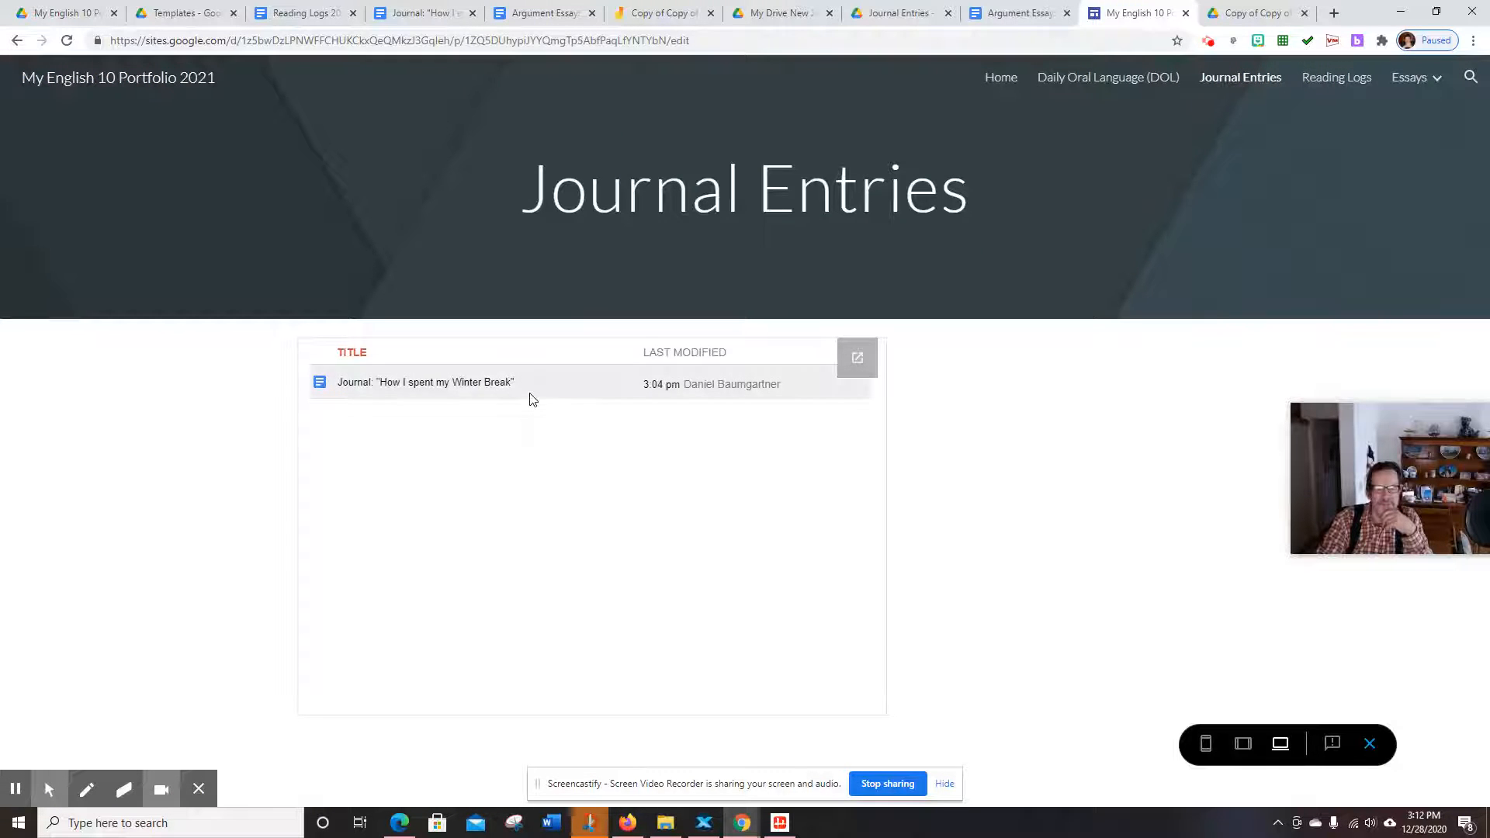
click(466, 384)
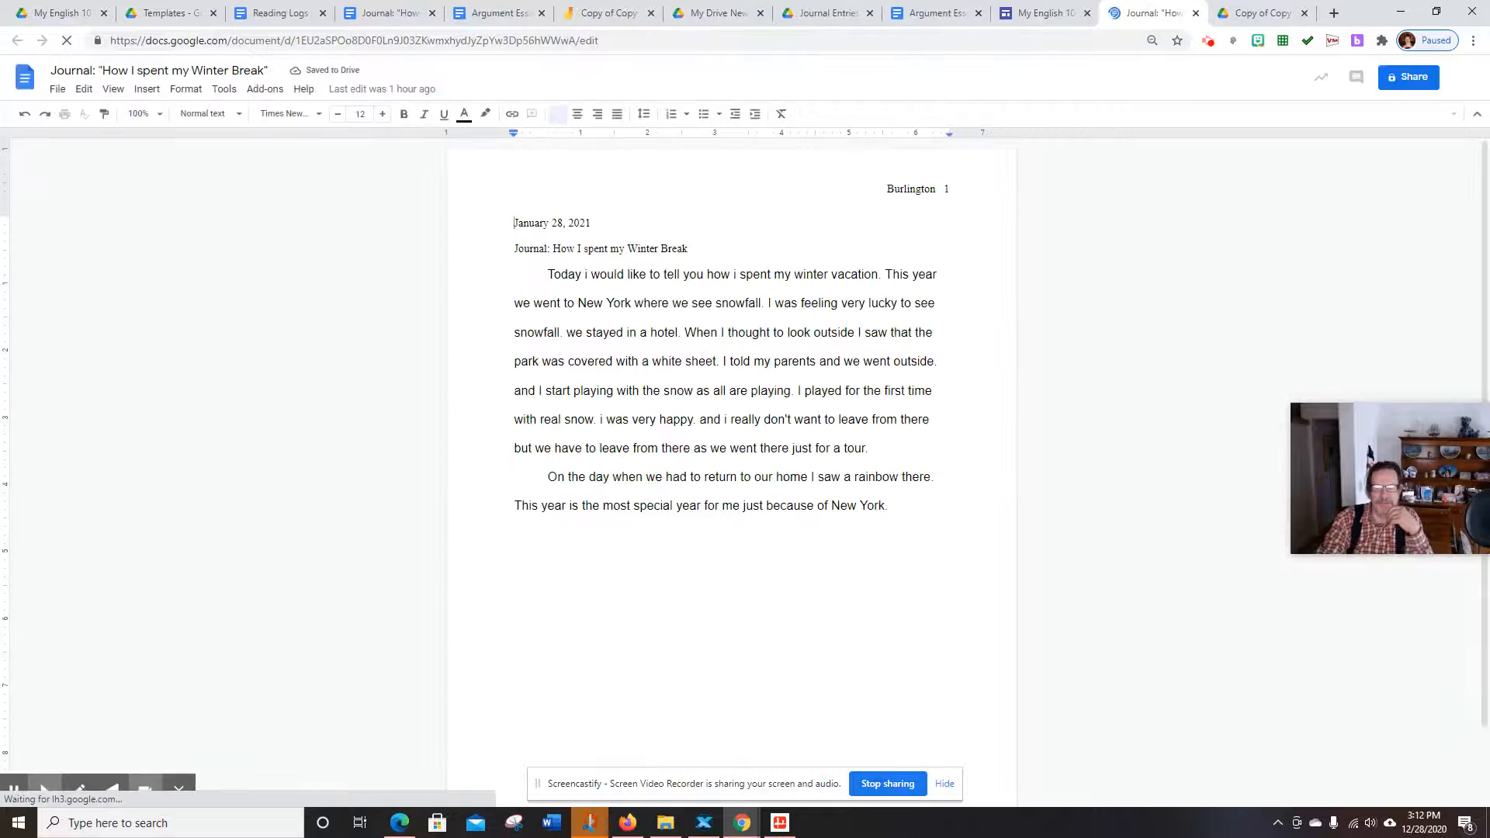
click(1052, 13)
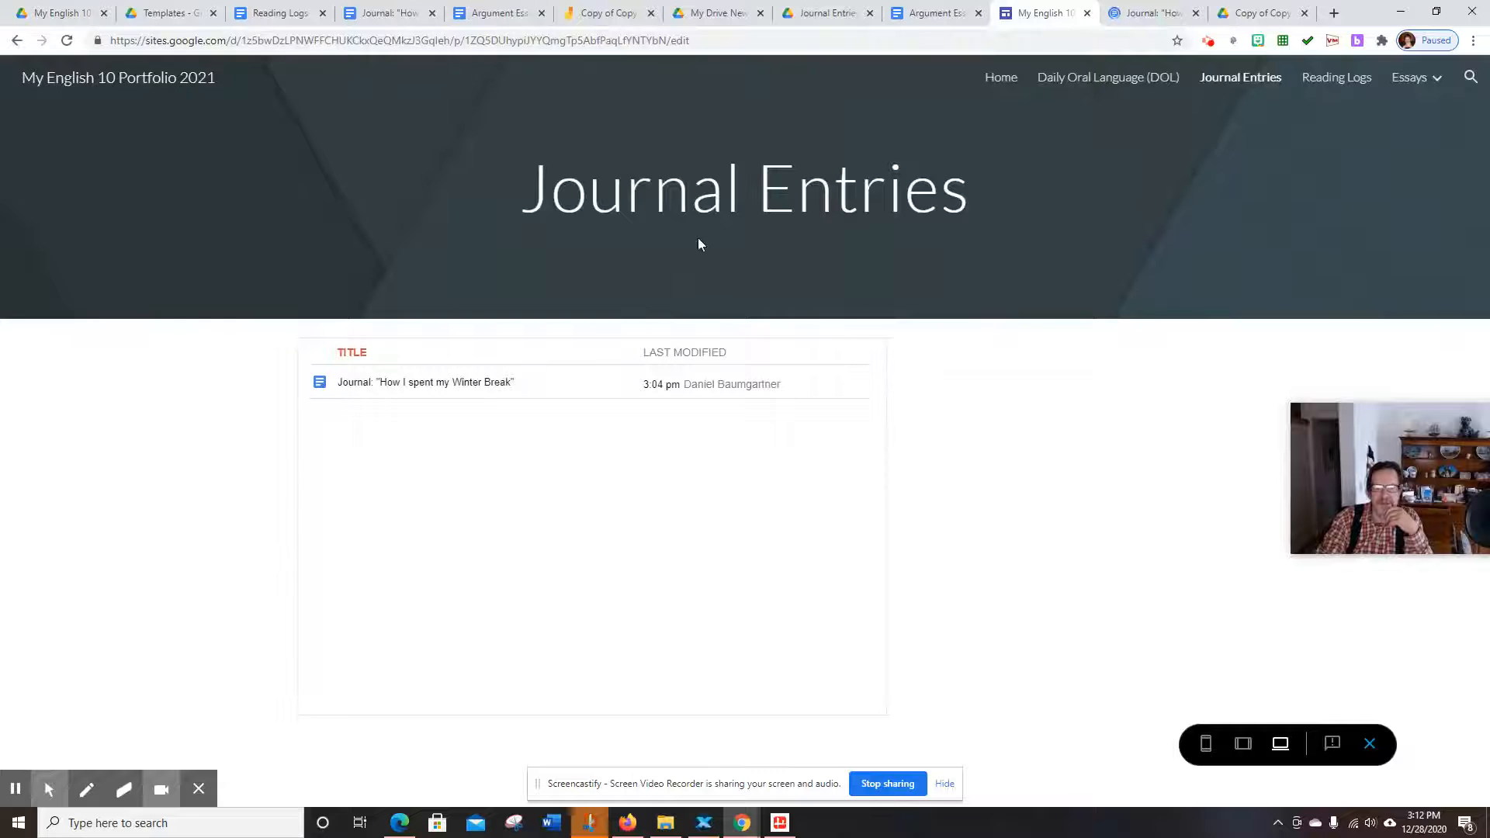
Open Reading Logs 2021 from the Reading Logs page's embedded folder, then return to the site
click(1339, 77)
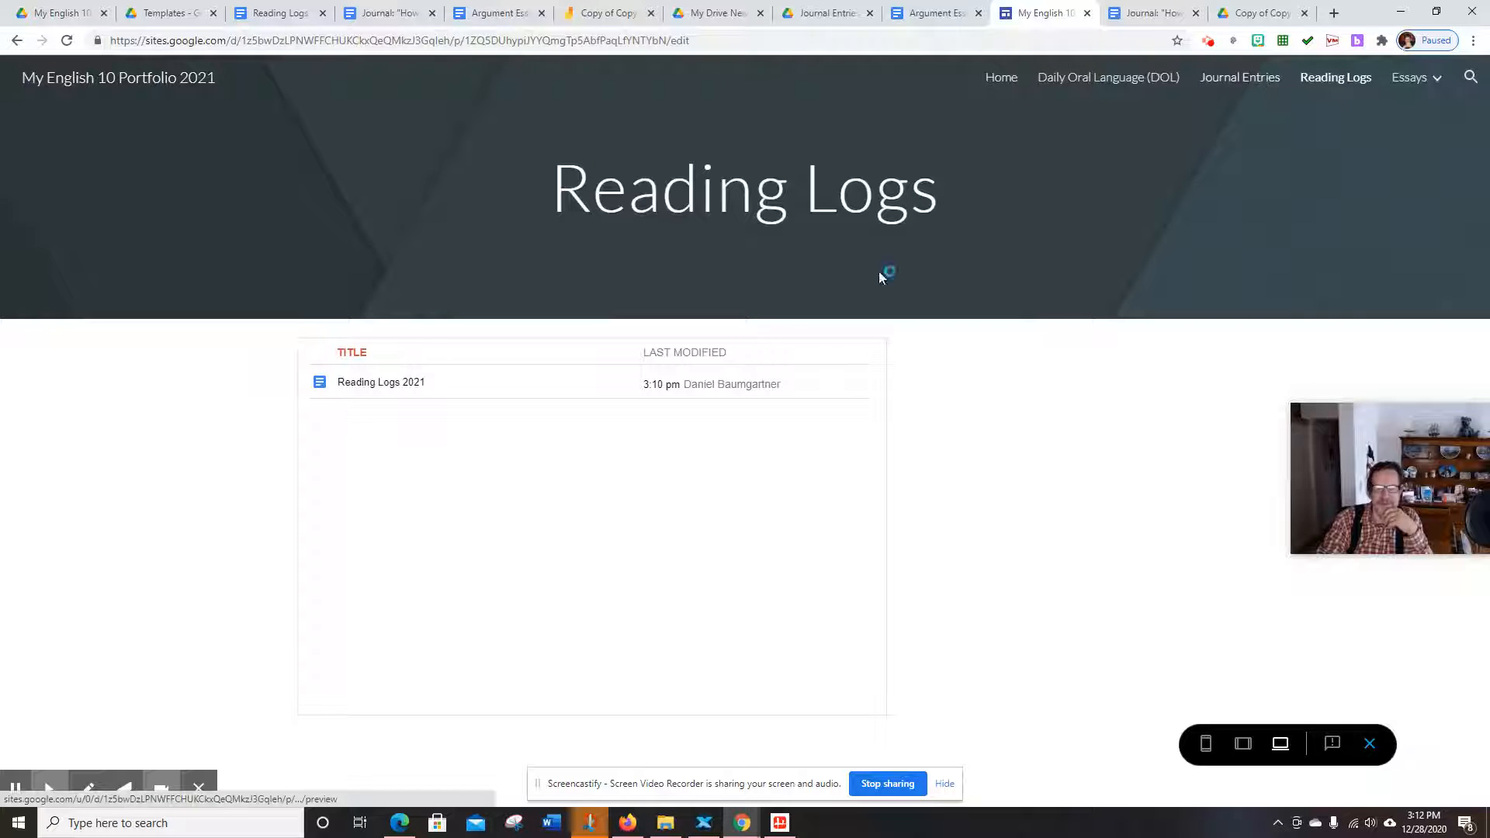
click(373, 384)
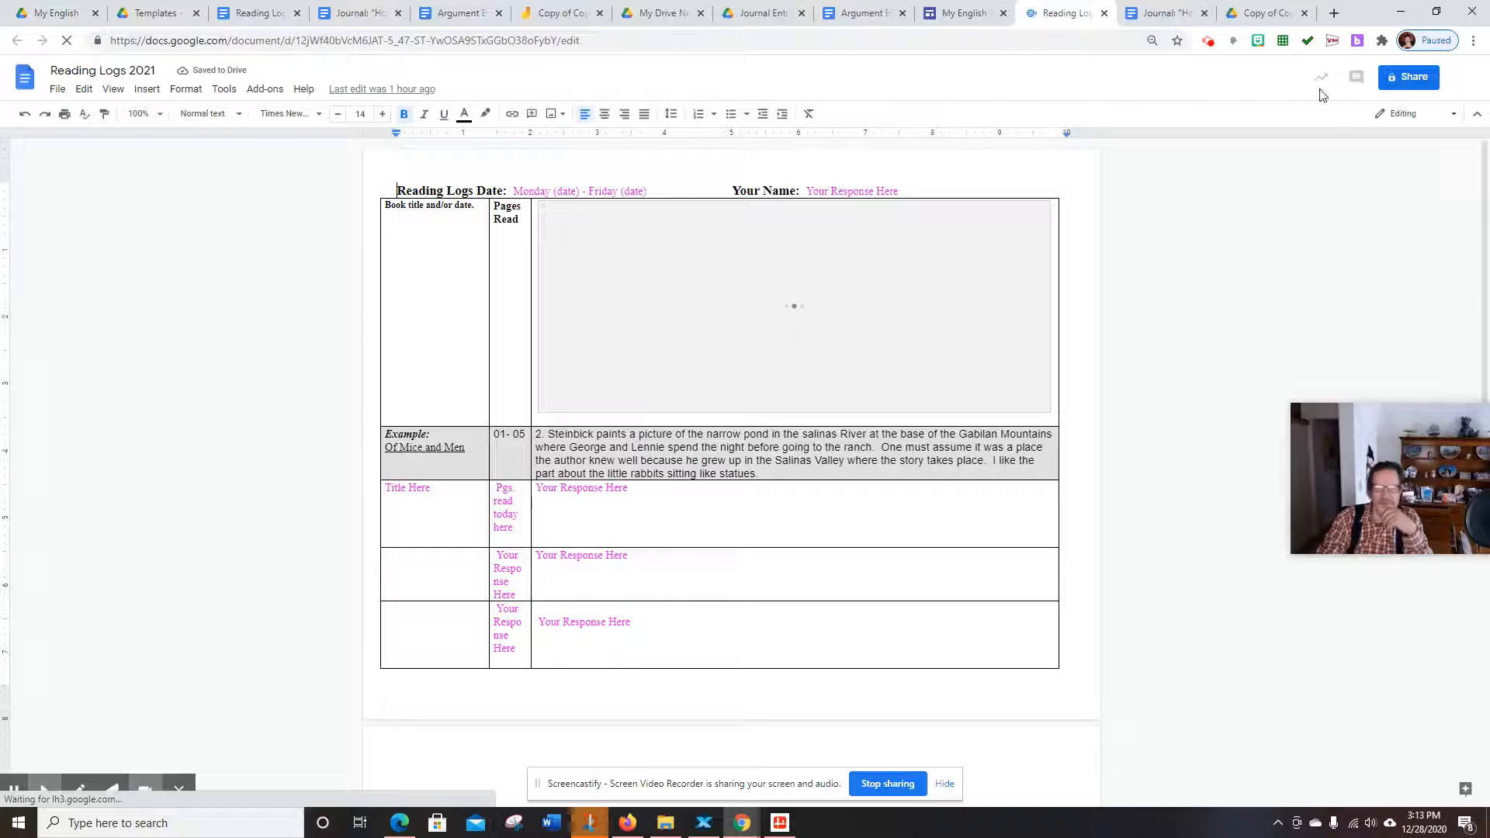
click(972, 16)
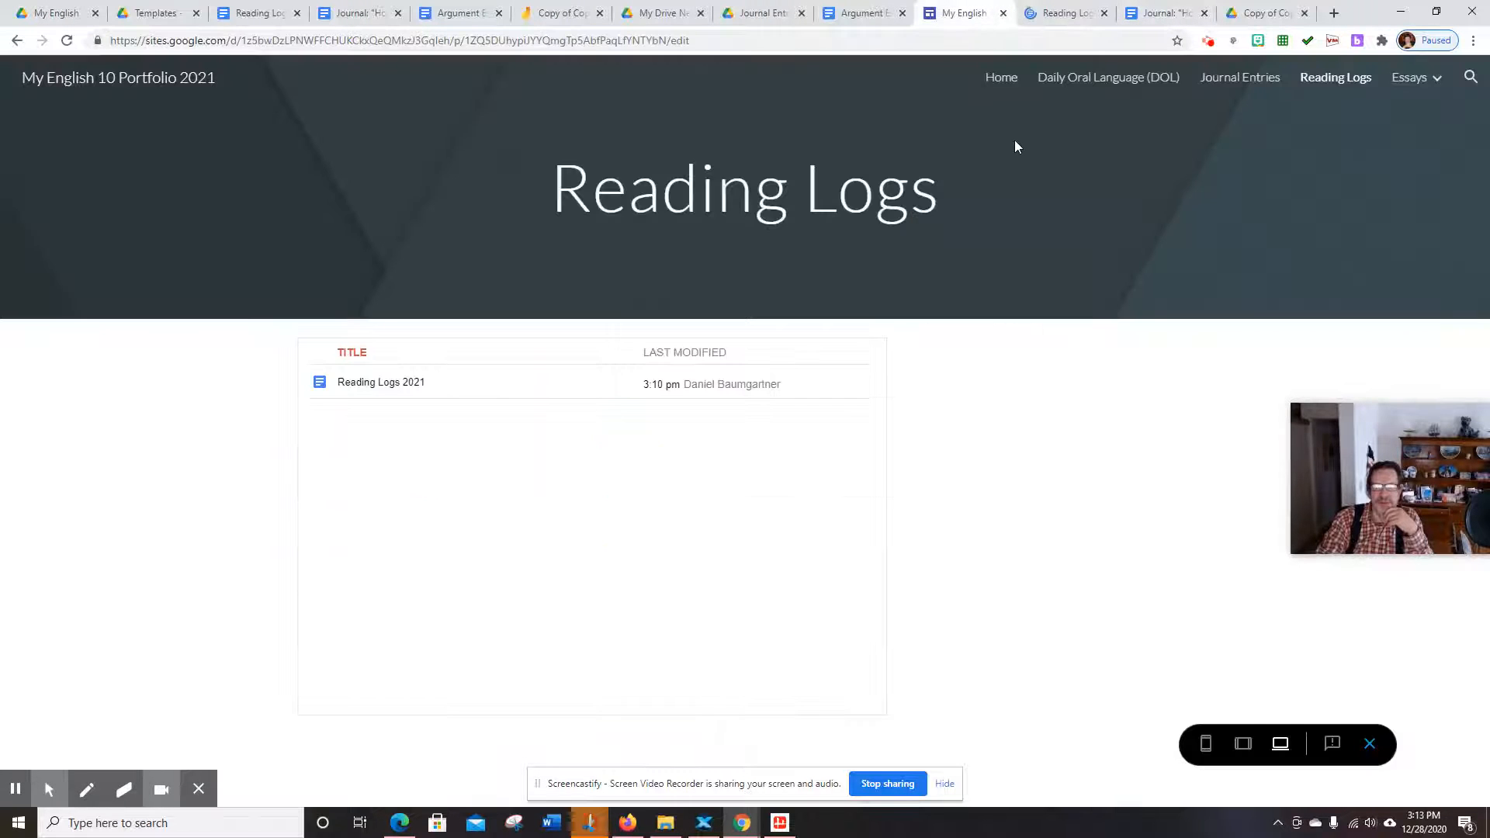
mouse_move(1408, 80)
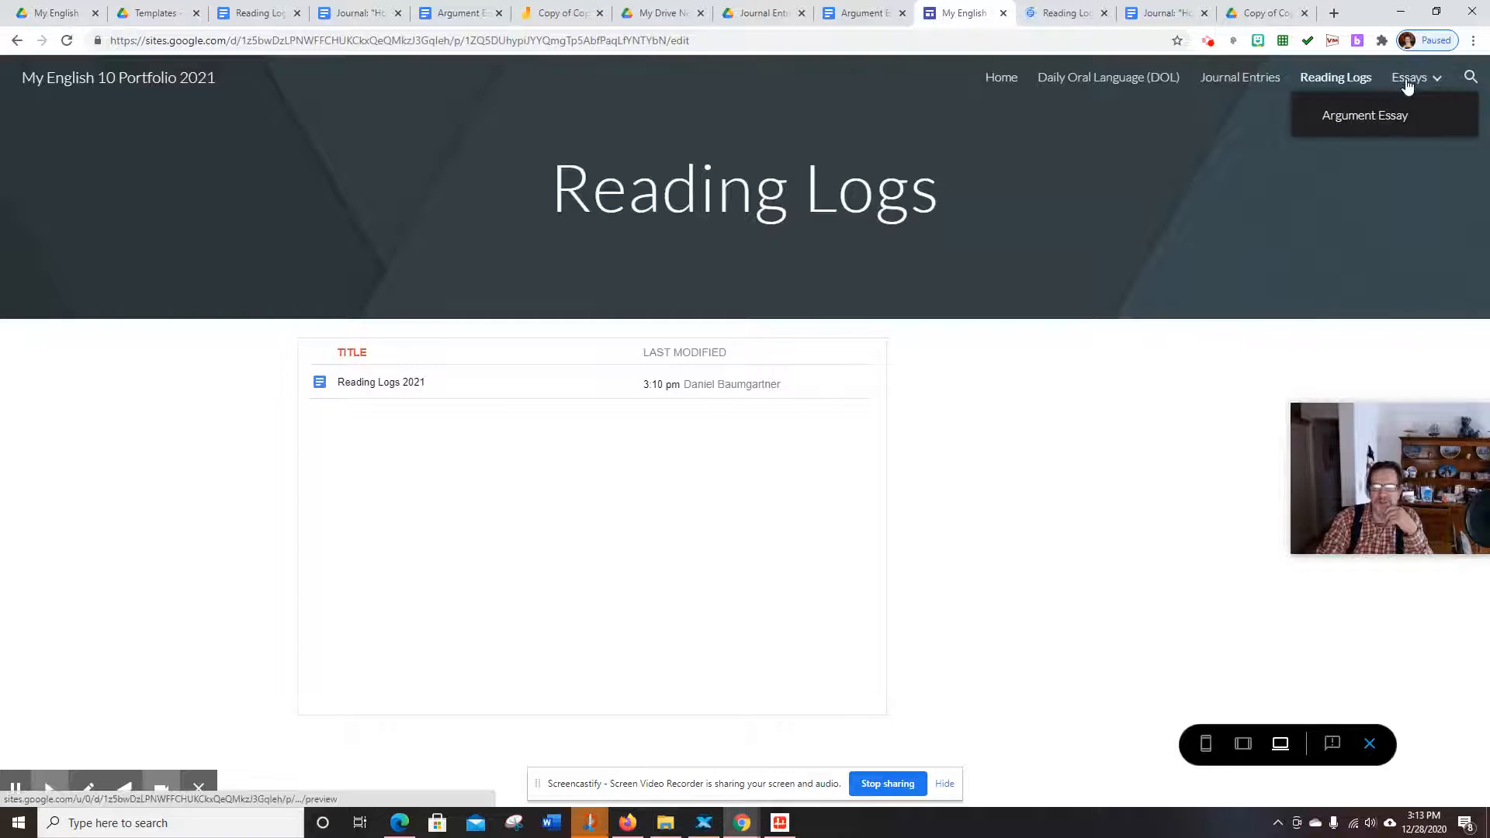
Follow the Argument Essay page's folder link into Drive and open the essay document, then return to the site
click(1342, 135)
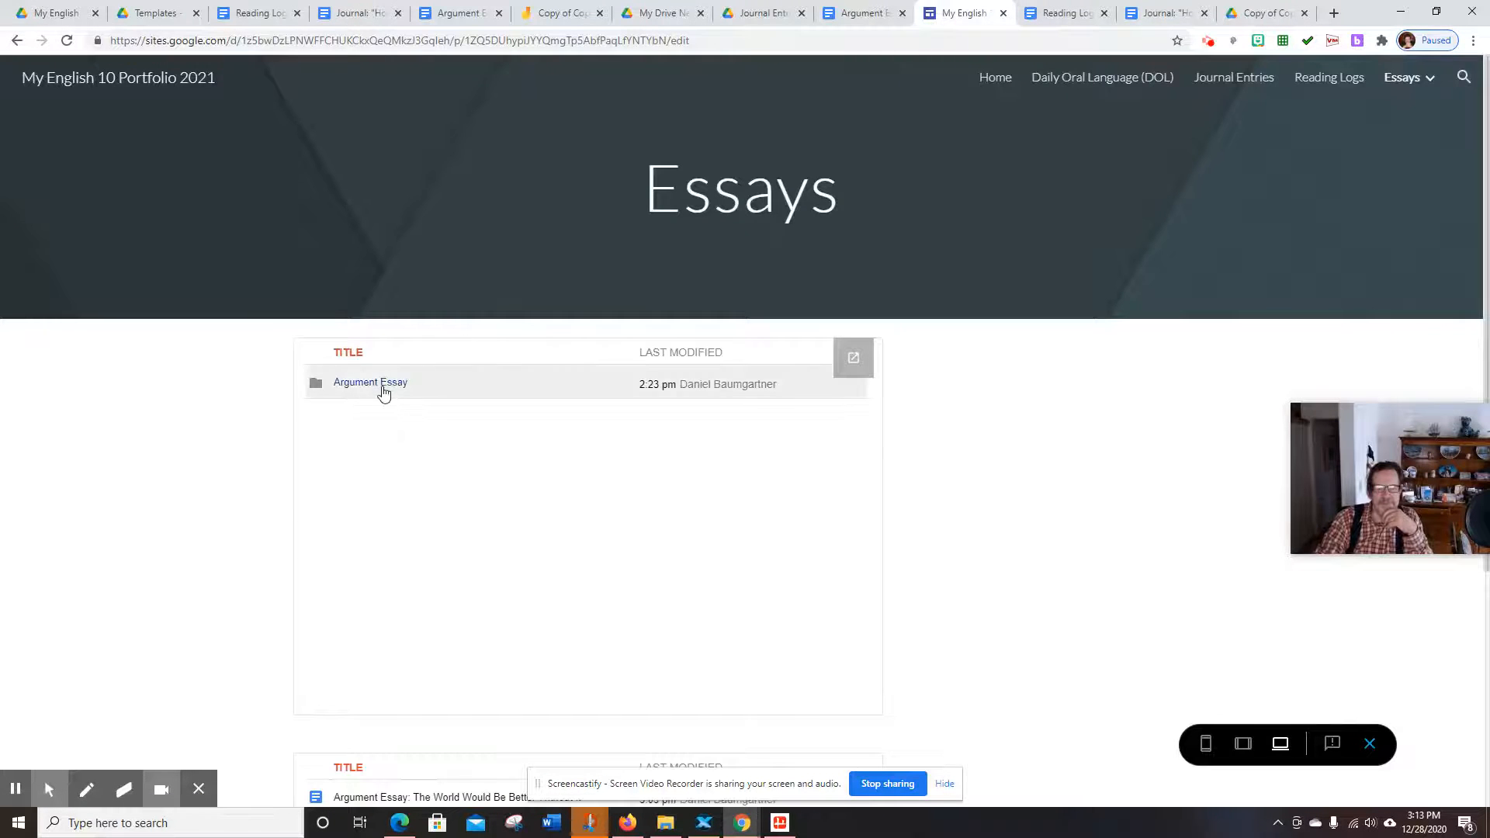
click(386, 387)
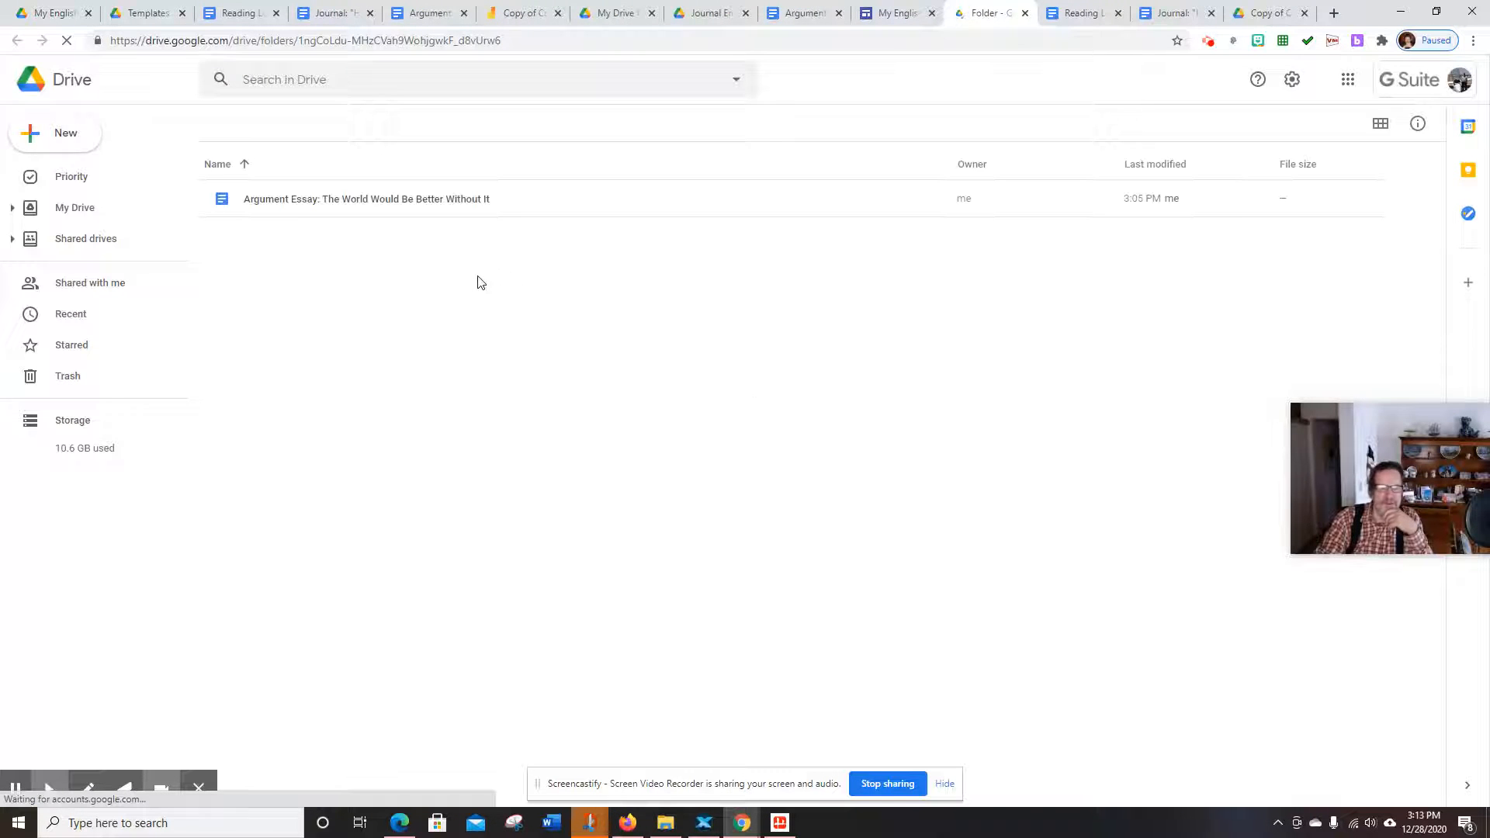
click(447, 202)
double_click(447, 202)
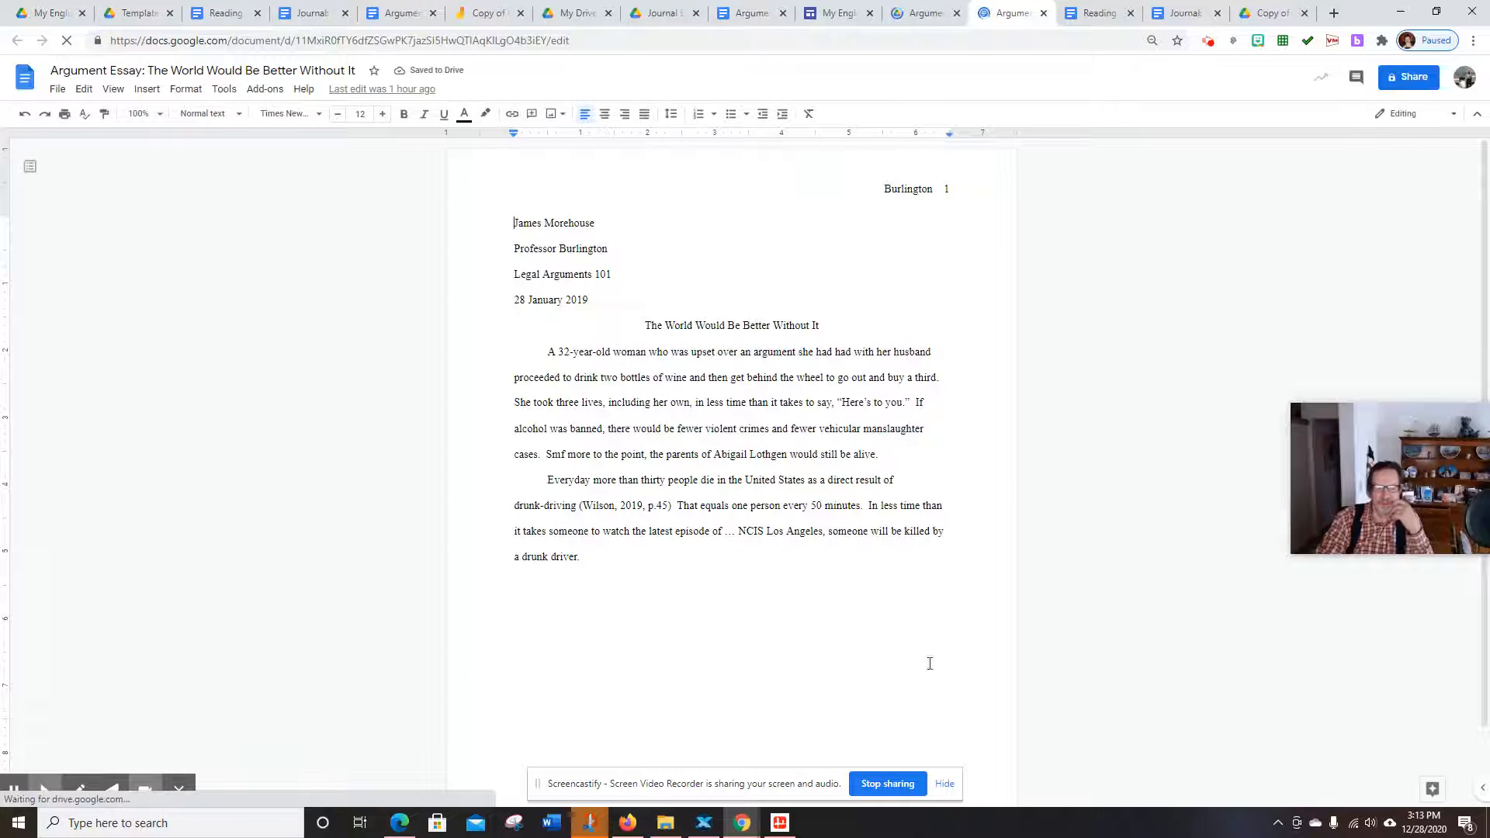
click(945, 784)
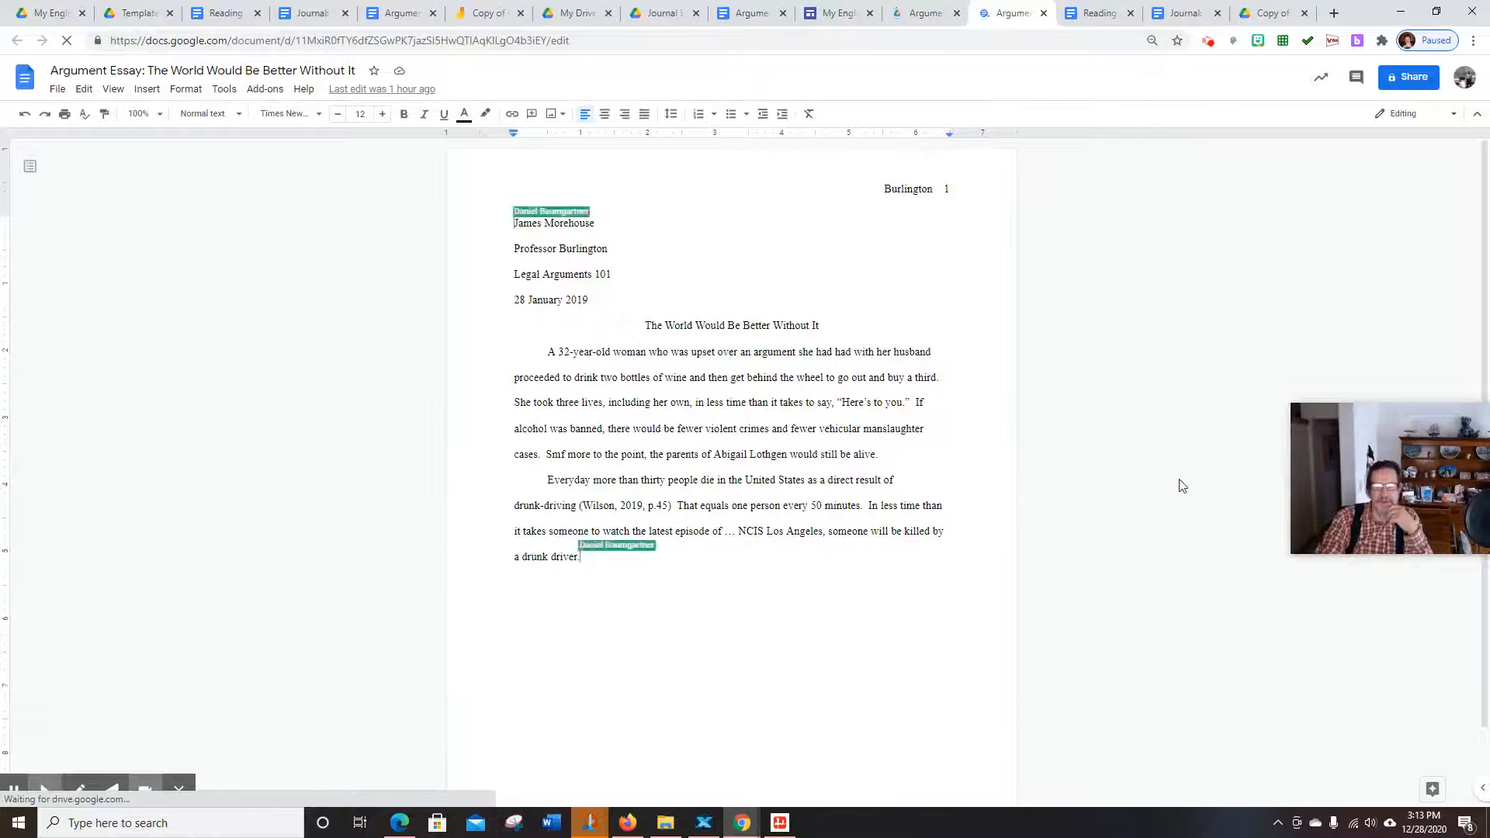
click(839, 13)
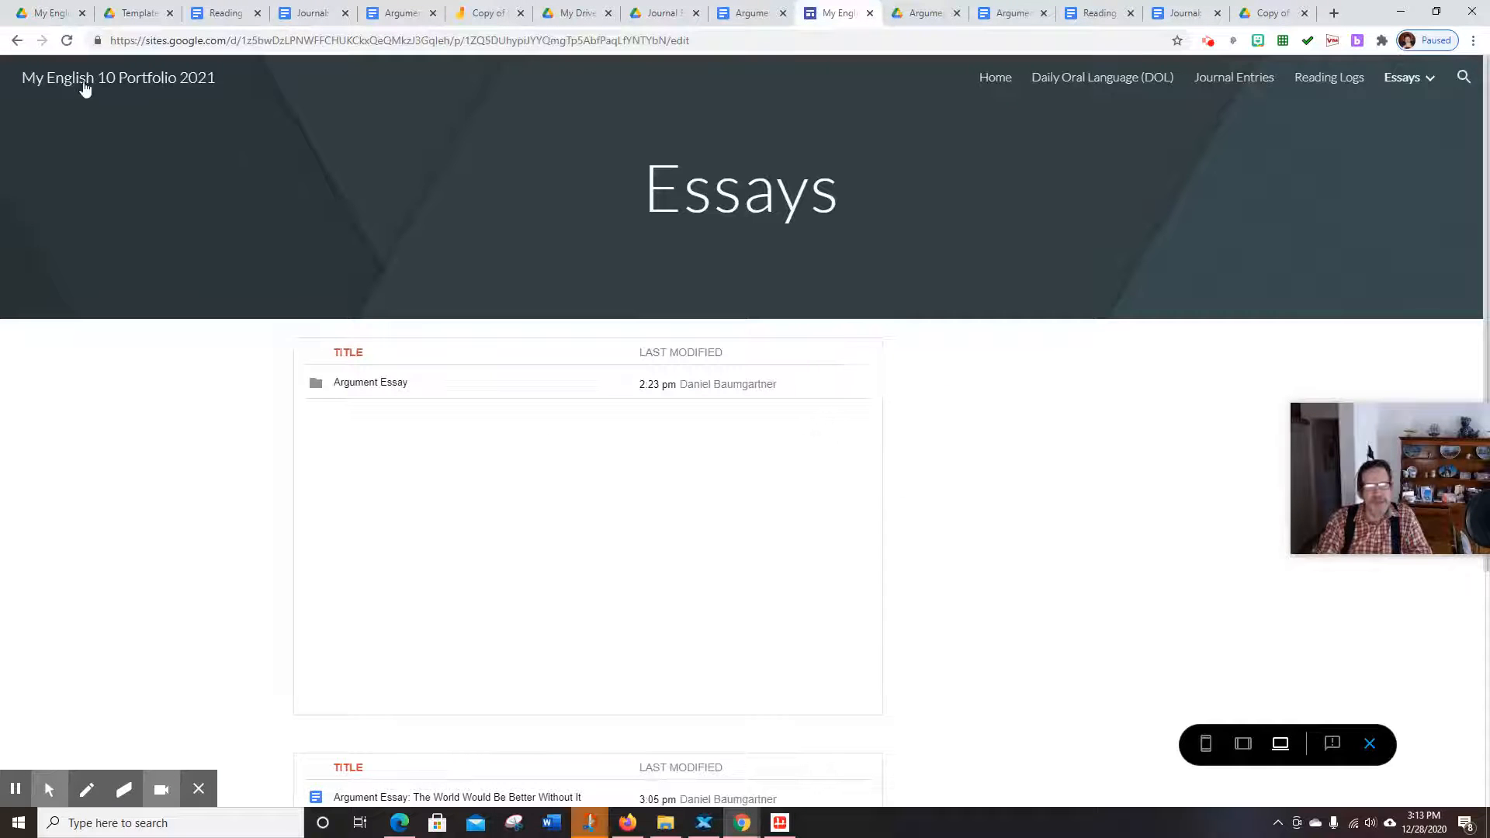
click(18, 43)
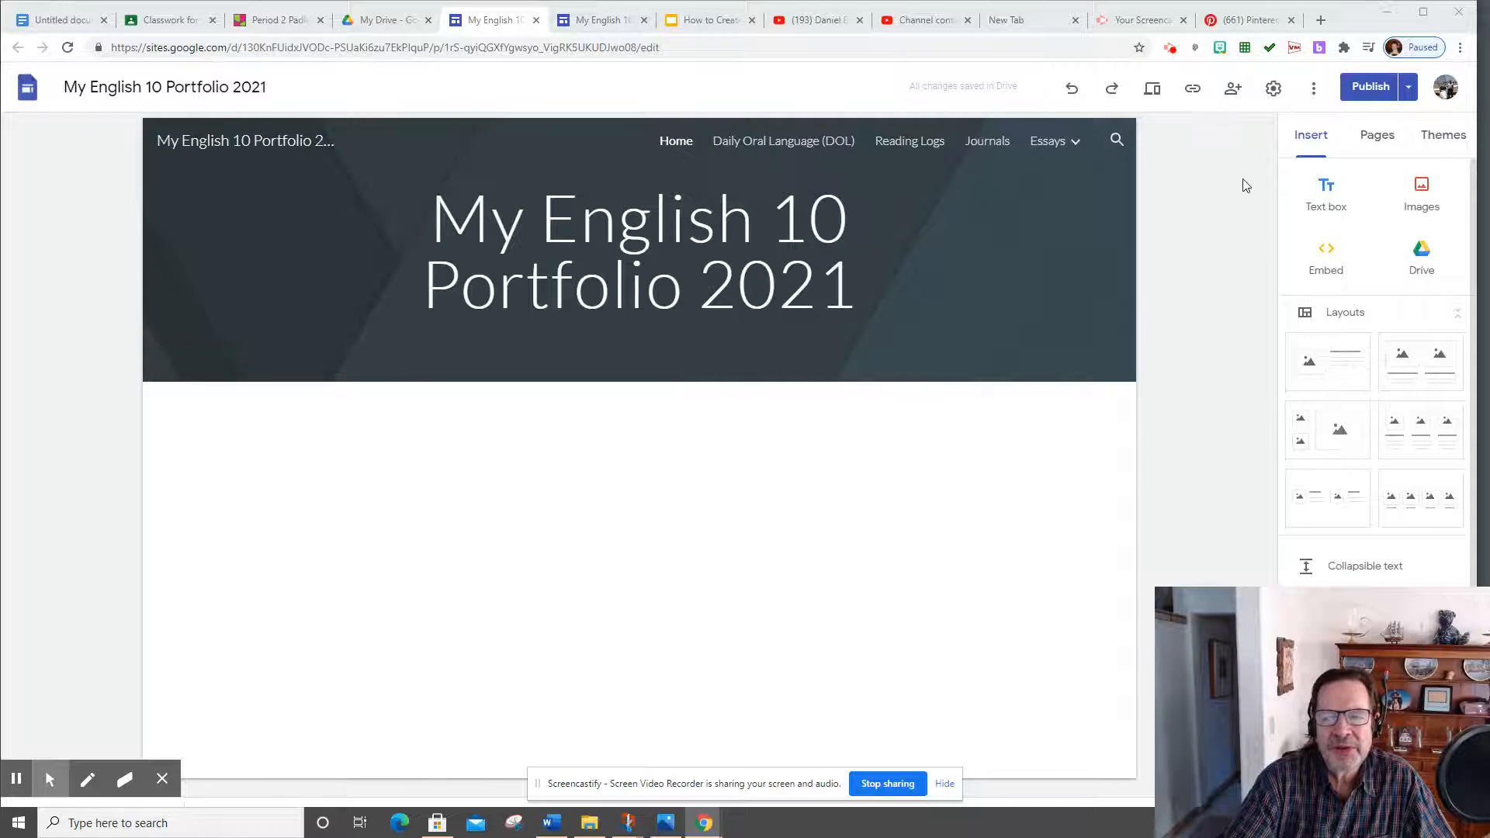
View the published portfolio site and copy its web address from the address bar
click(1408, 89)
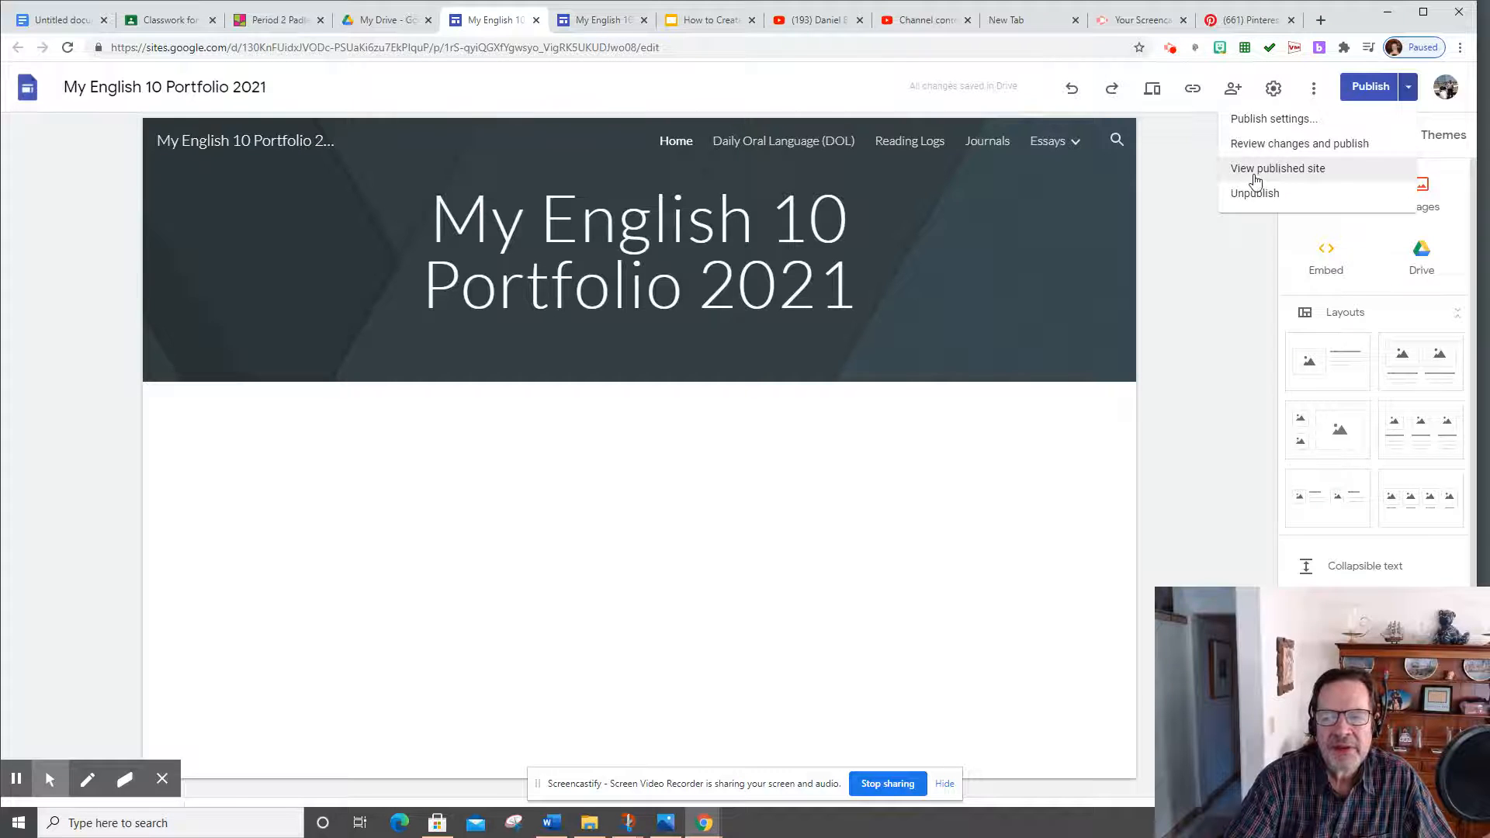
click(1285, 172)
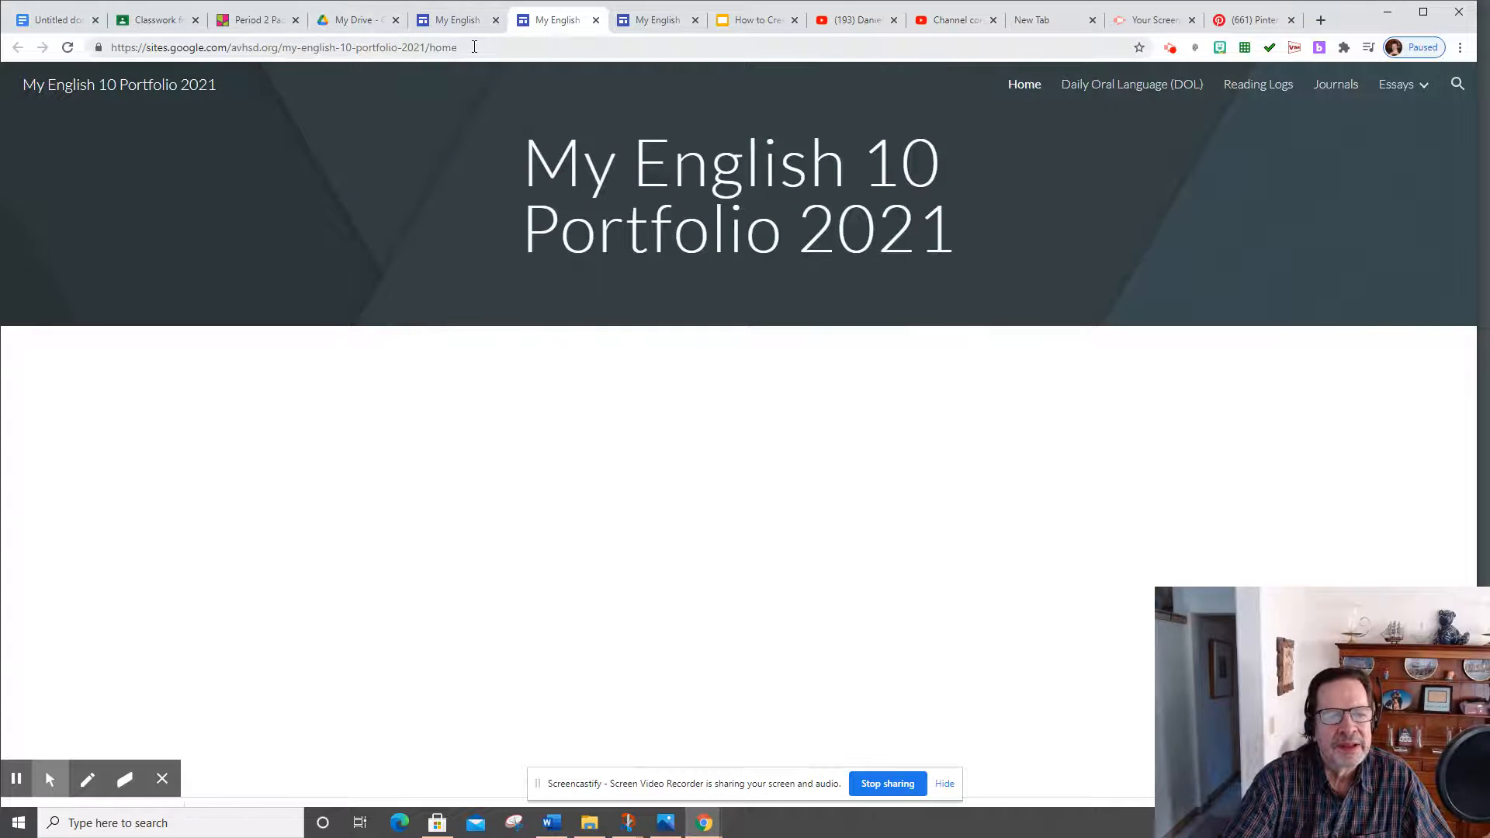
click(474, 47)
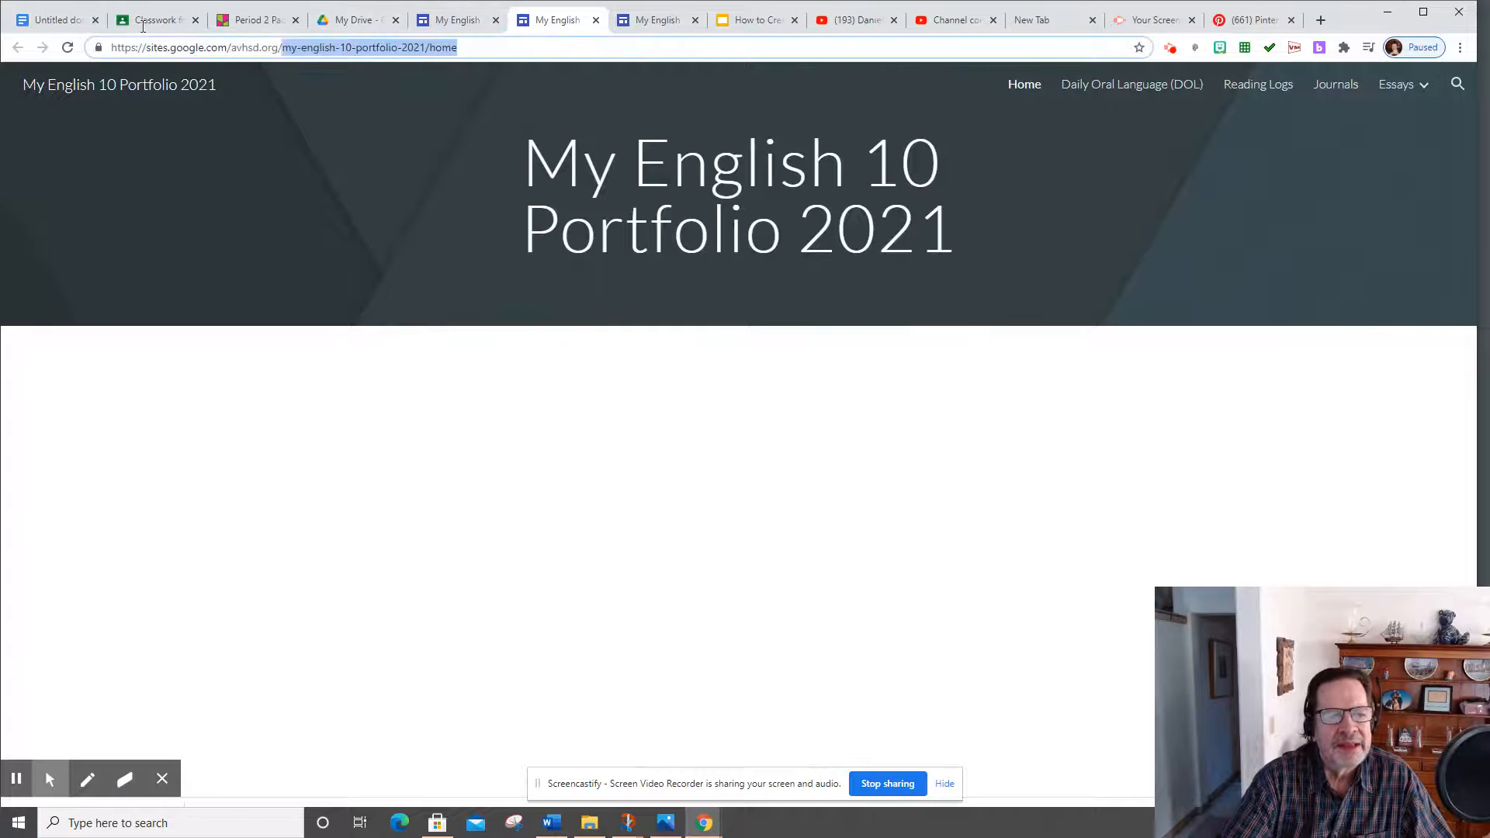
right_click(170, 47)
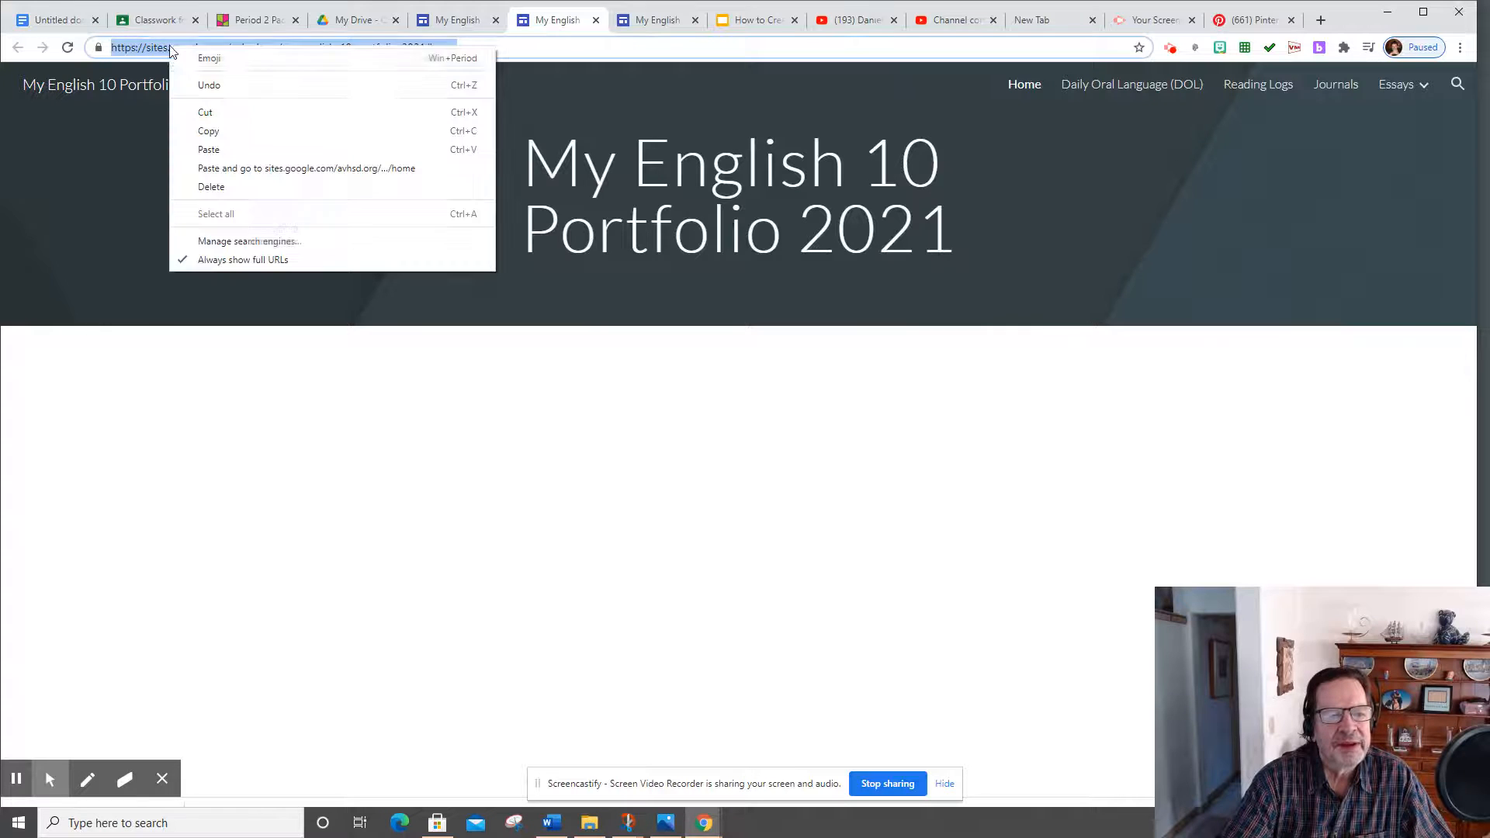
click(208, 133)
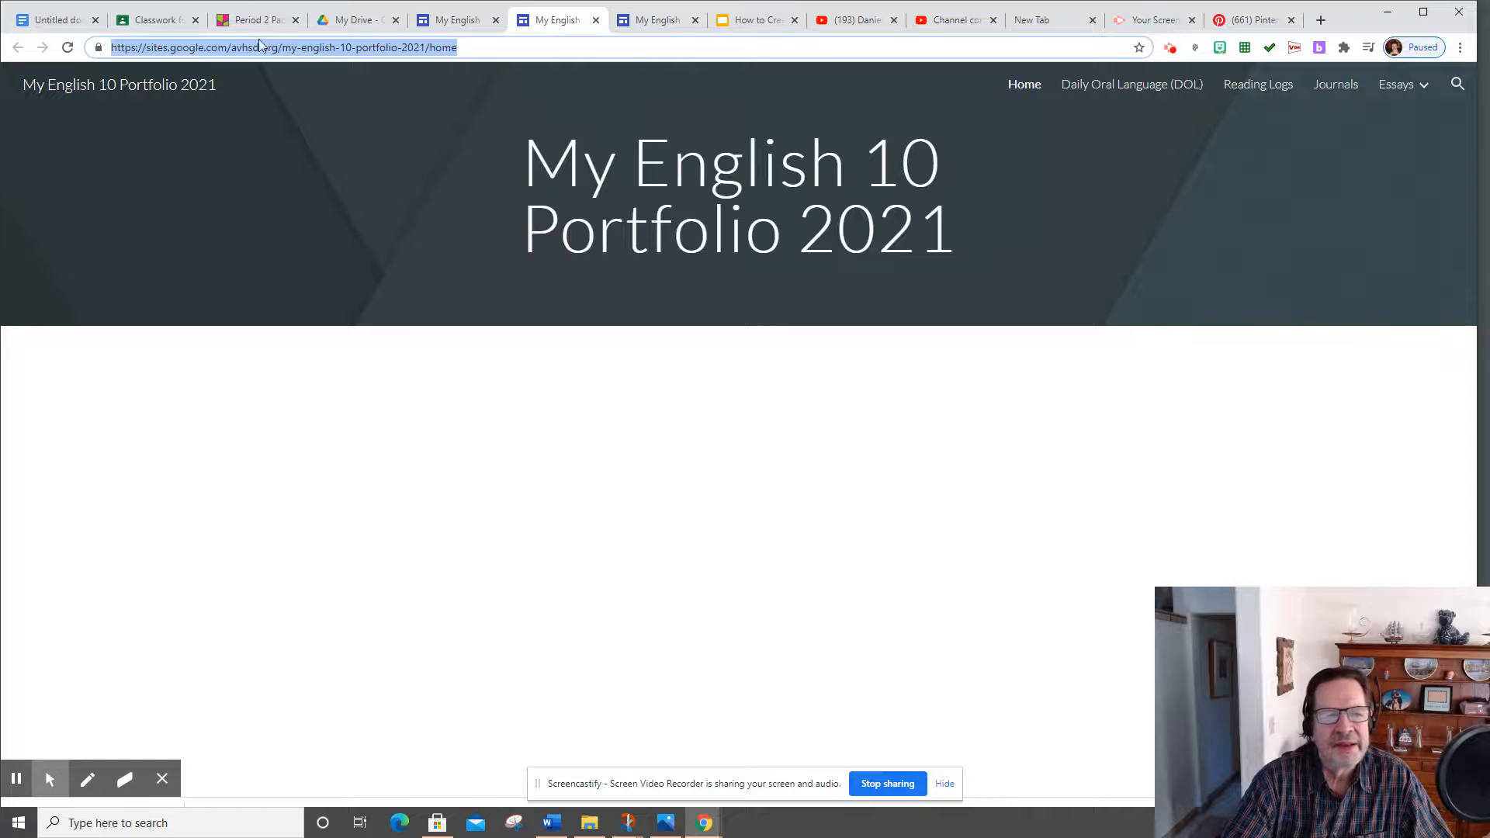
click(141, 21)
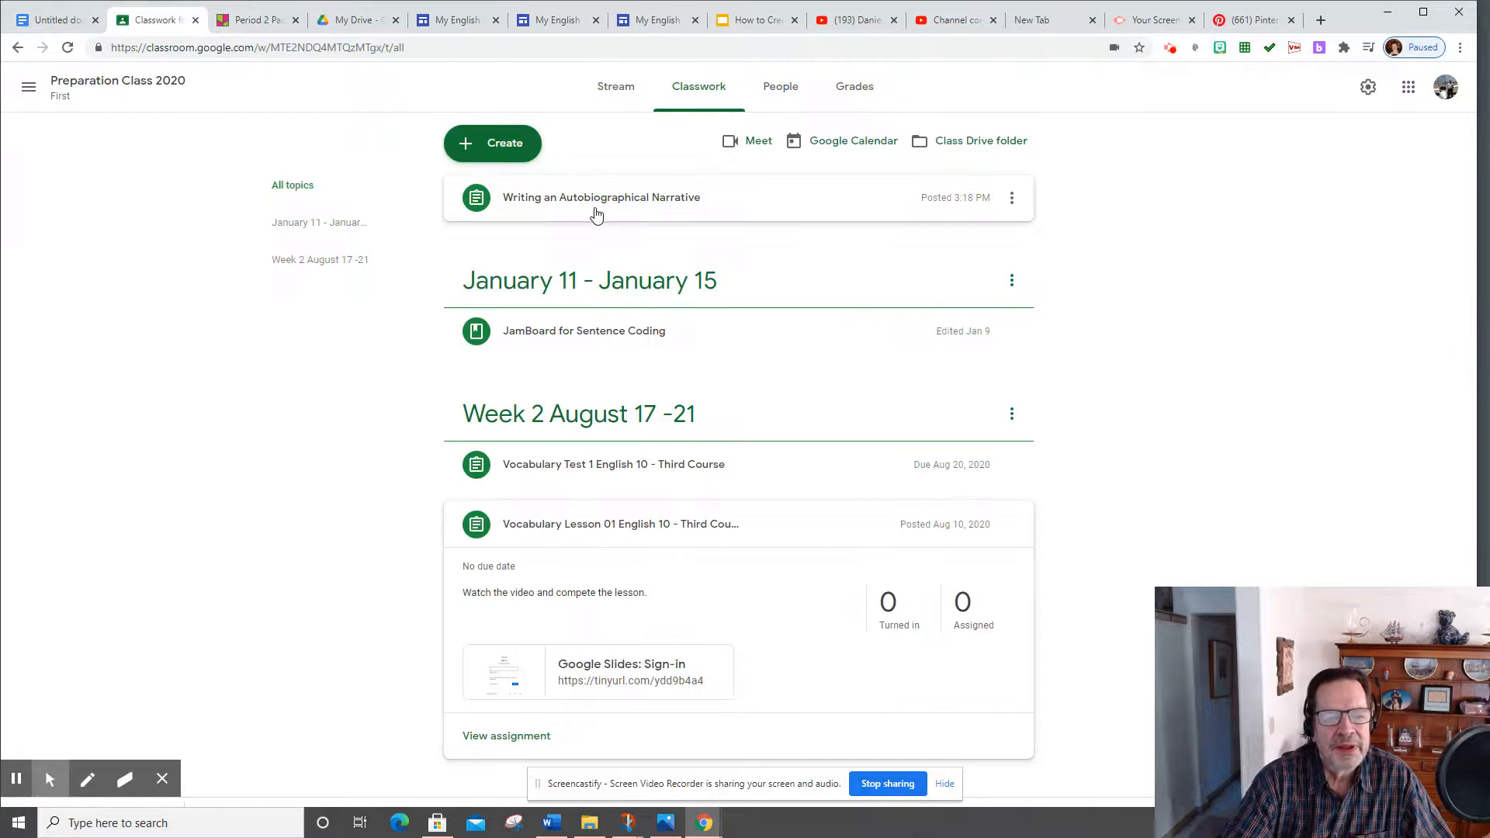
Edit the JamBoard for Sentence Coding material to attach the pasted portfolio site link, and save it
click(605, 336)
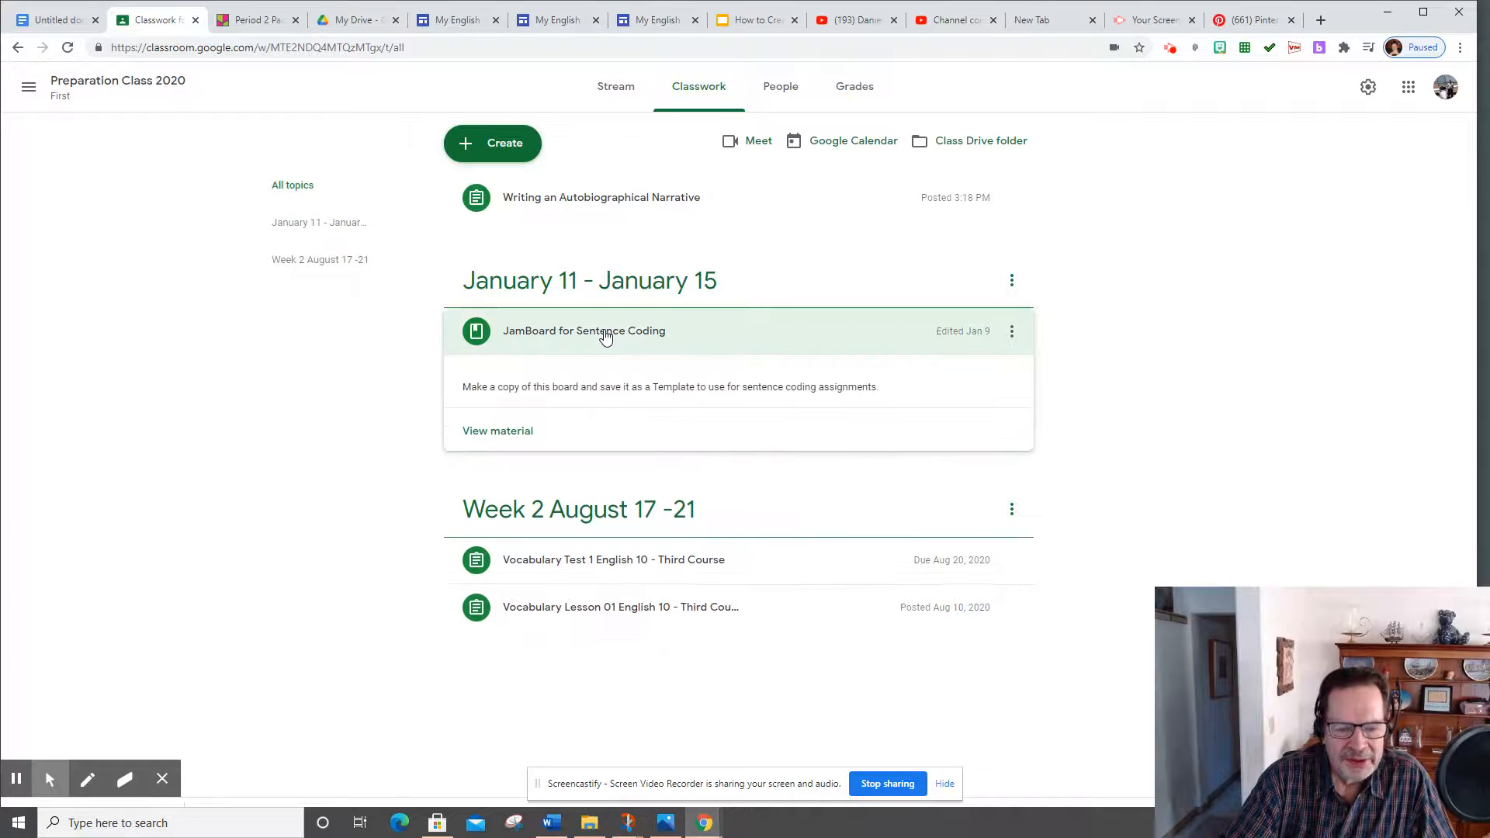
click(1012, 333)
click(950, 367)
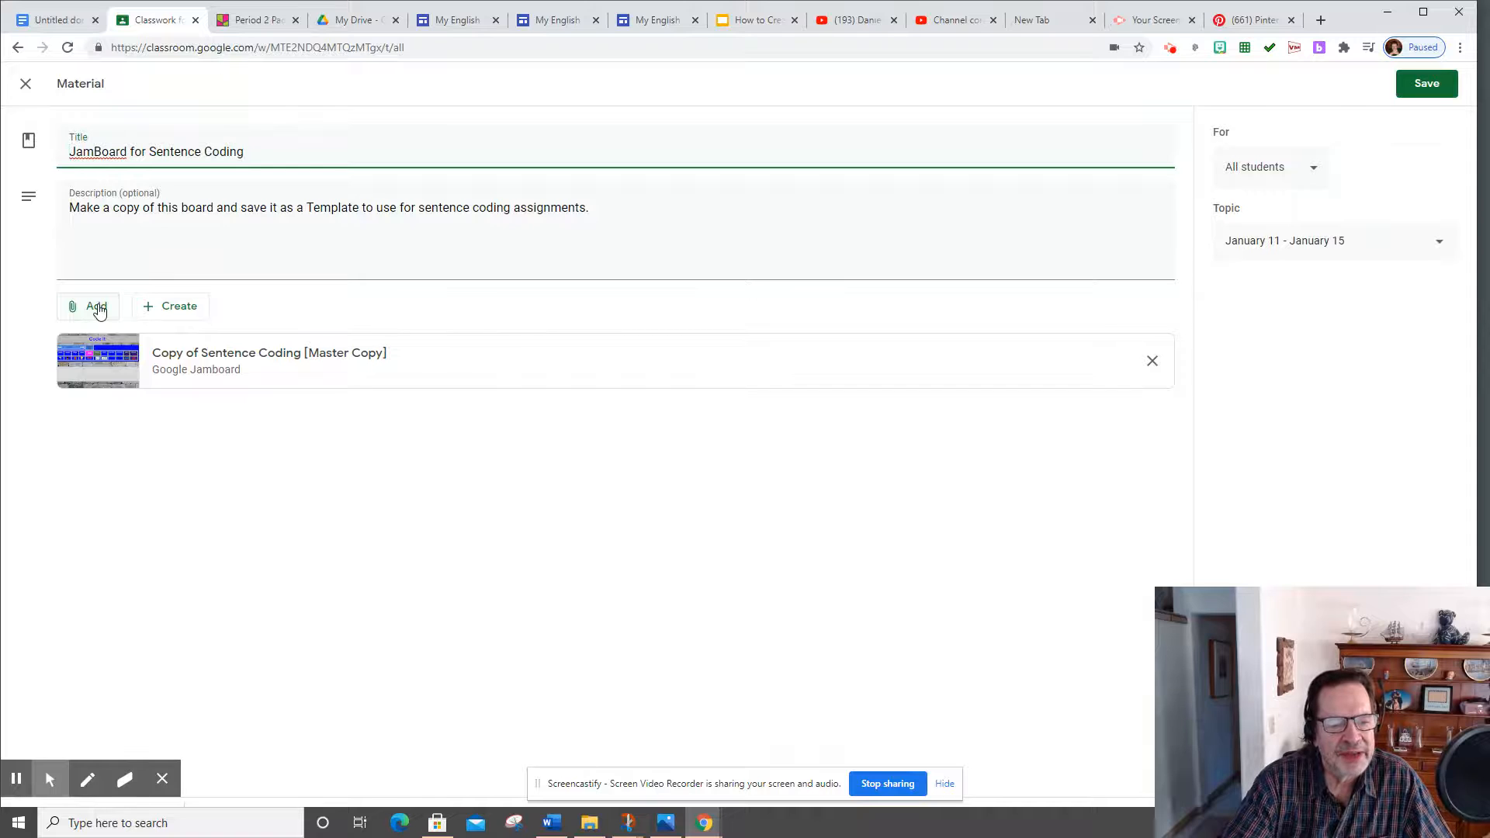
click(97, 308)
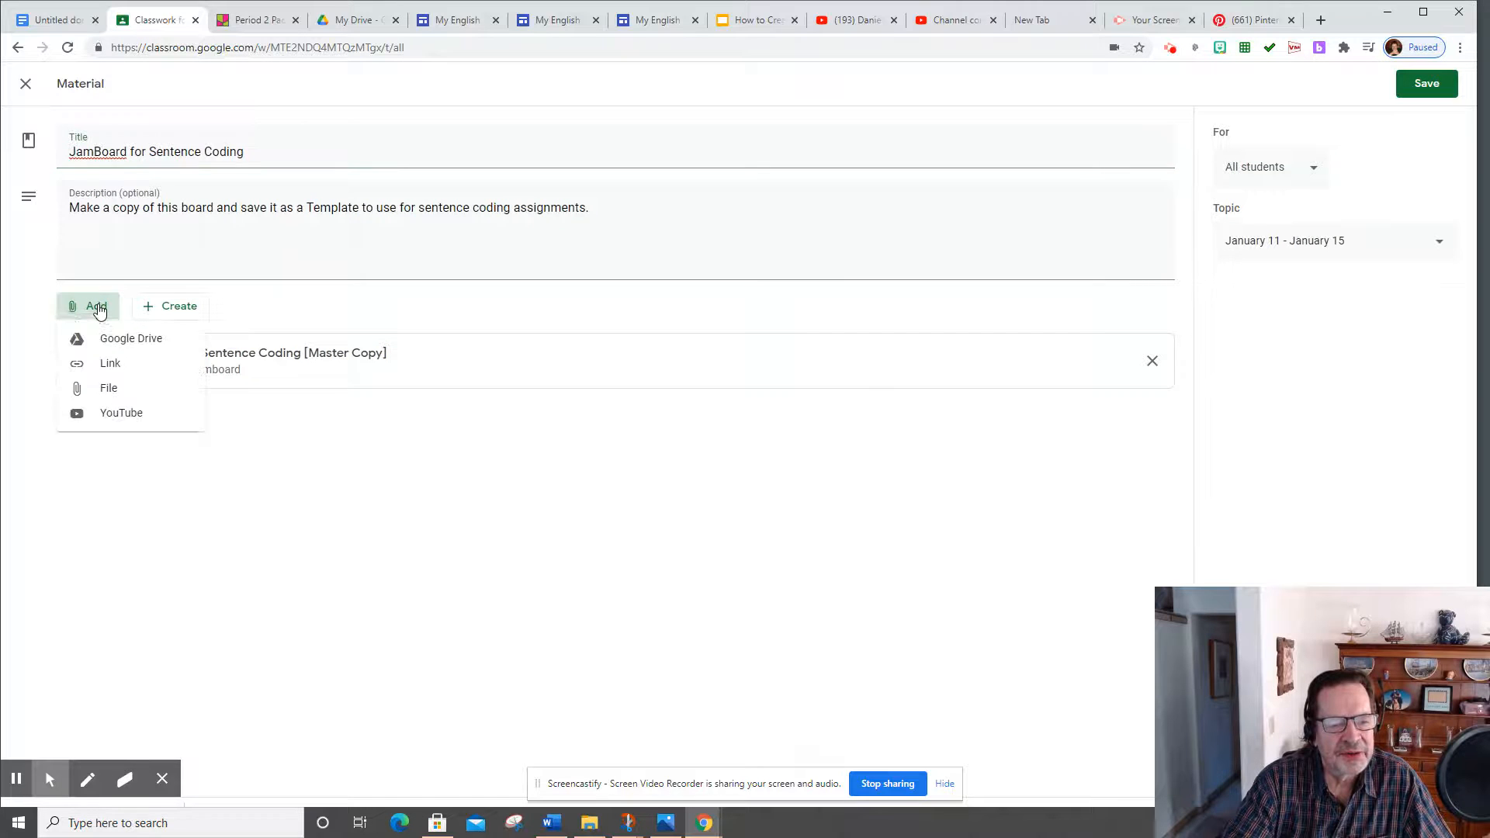
click(102, 367)
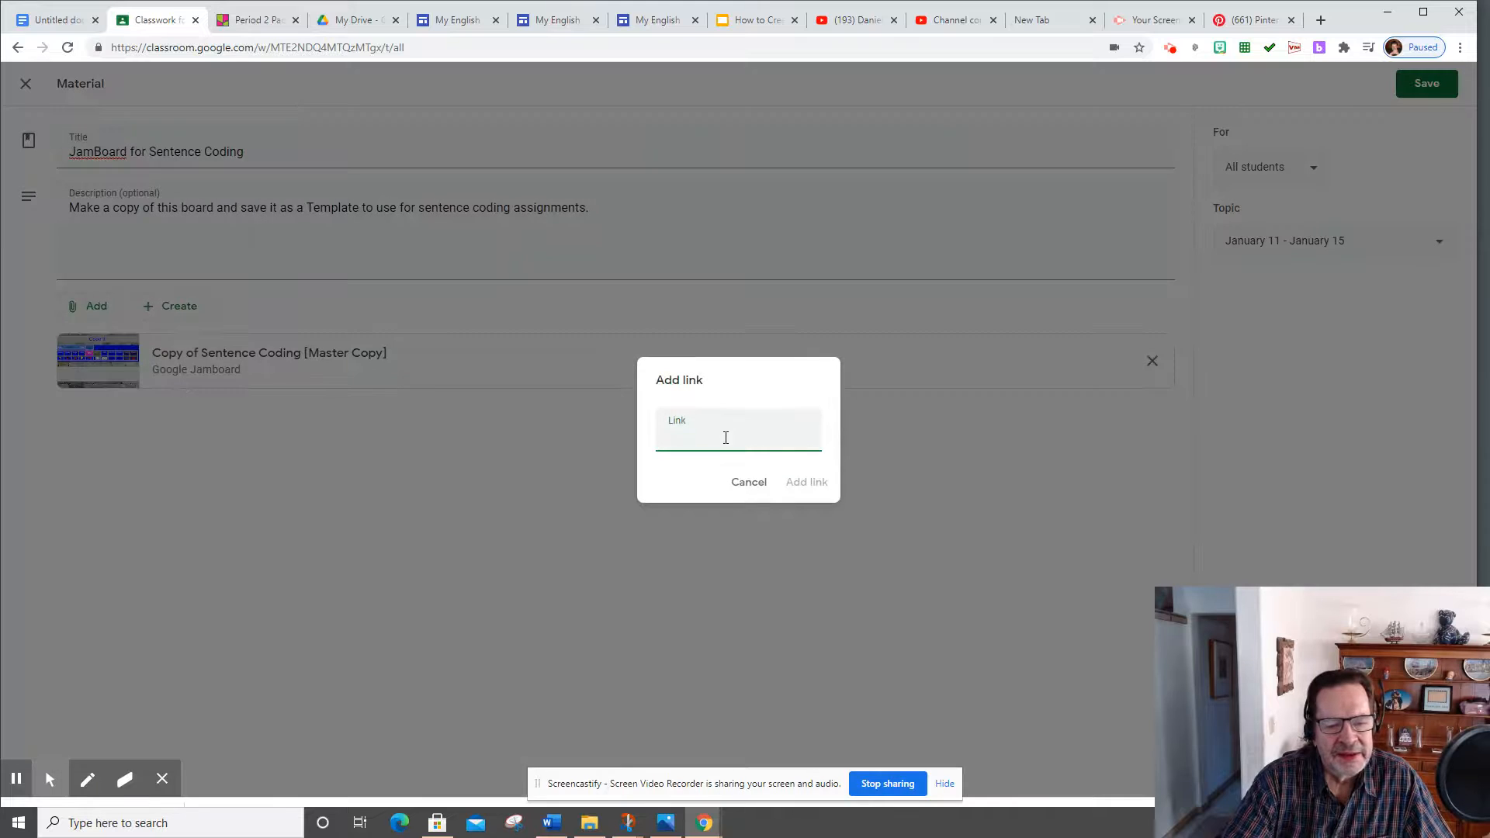
right_click(725, 438)
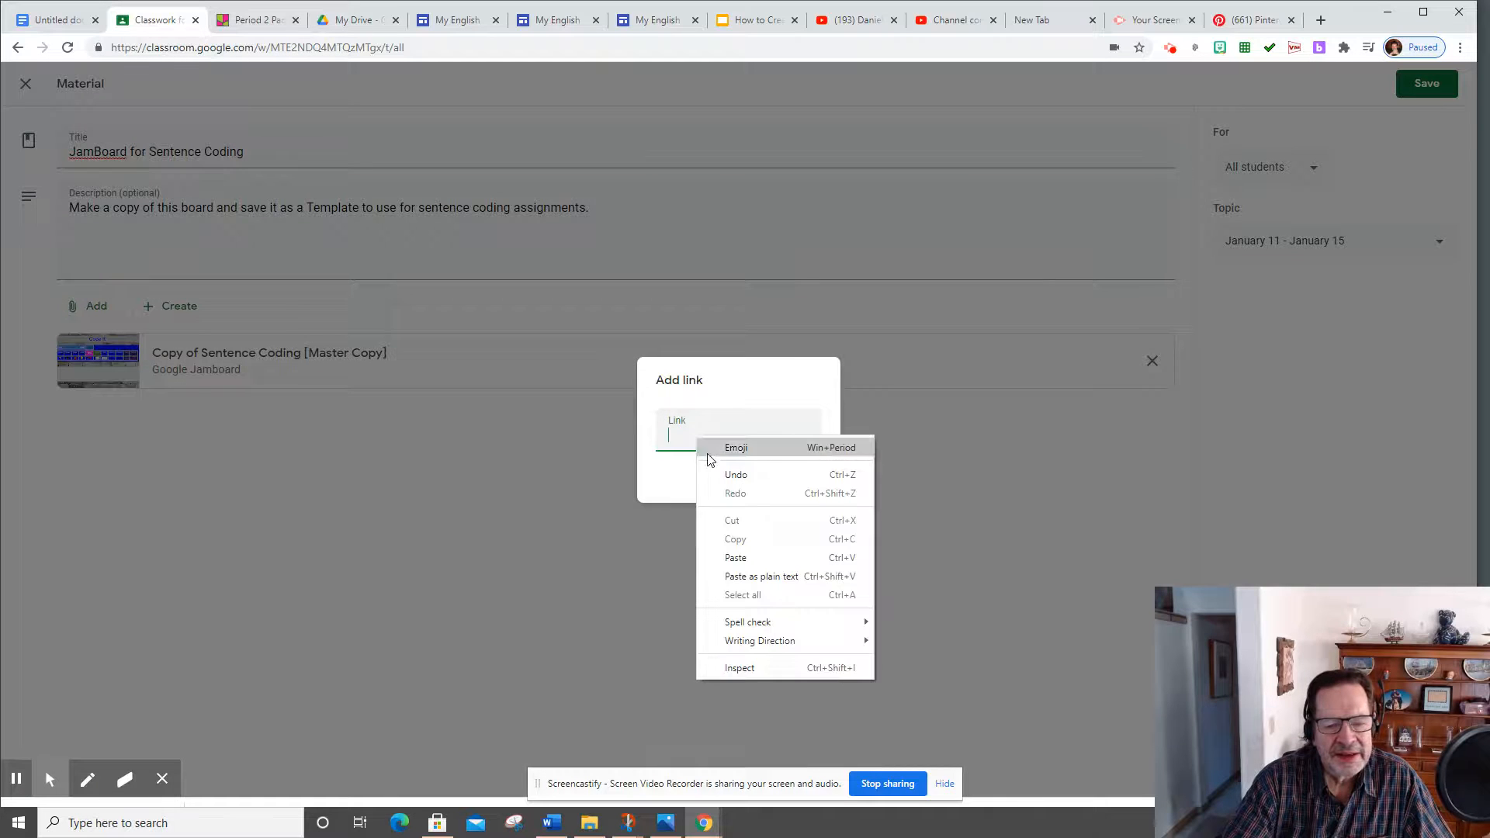
click(739, 553)
click(809, 484)
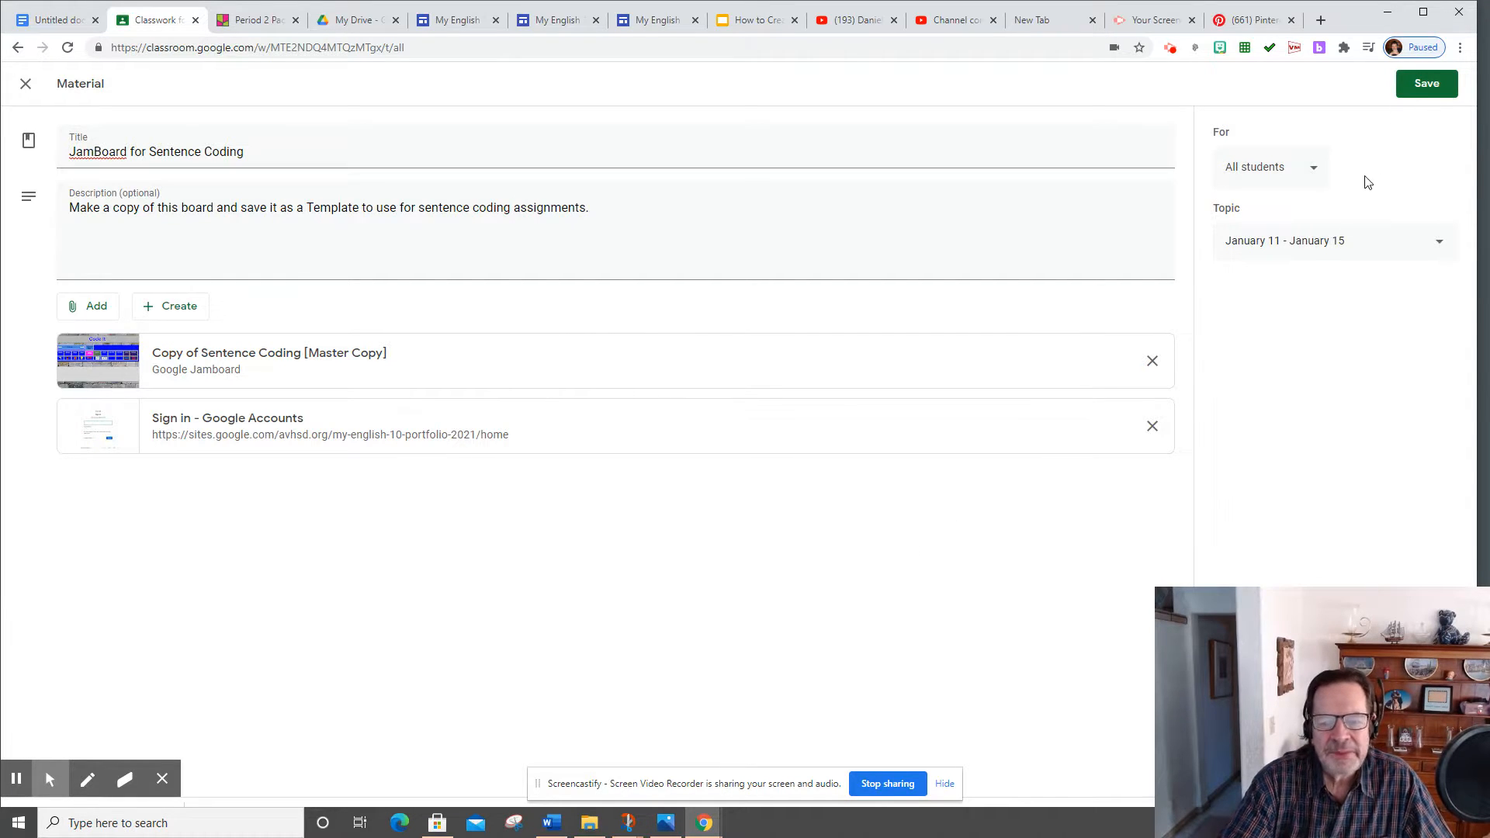
click(1432, 87)
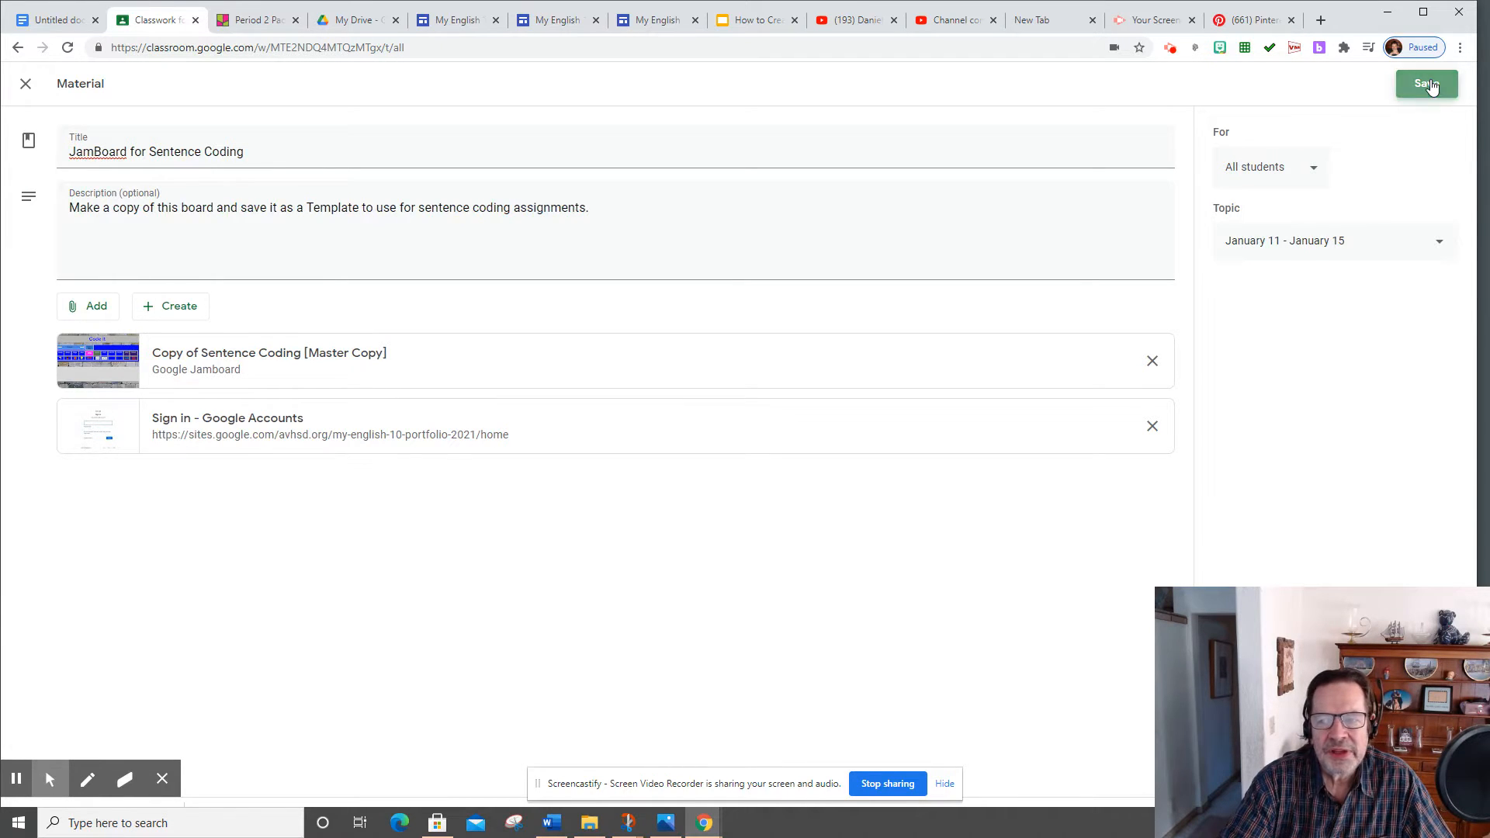